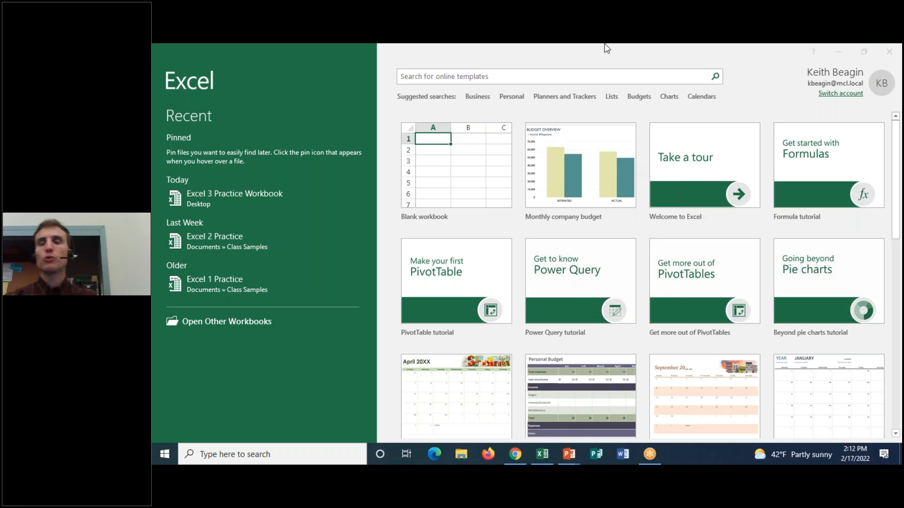
# Circle the row of suggested template searches with the annotation pen.
pyautogui.click(635, 44)
pyautogui.click(637, 71)
pyautogui.moveTo(512, 85)
pyautogui.mouseDown()
pyautogui.moveTo(398, 94)
pyautogui.moveTo(773, 99)
pyautogui.moveTo(550, 70)
pyautogui.moveTo(391, 81)
pyautogui.mouseUp()
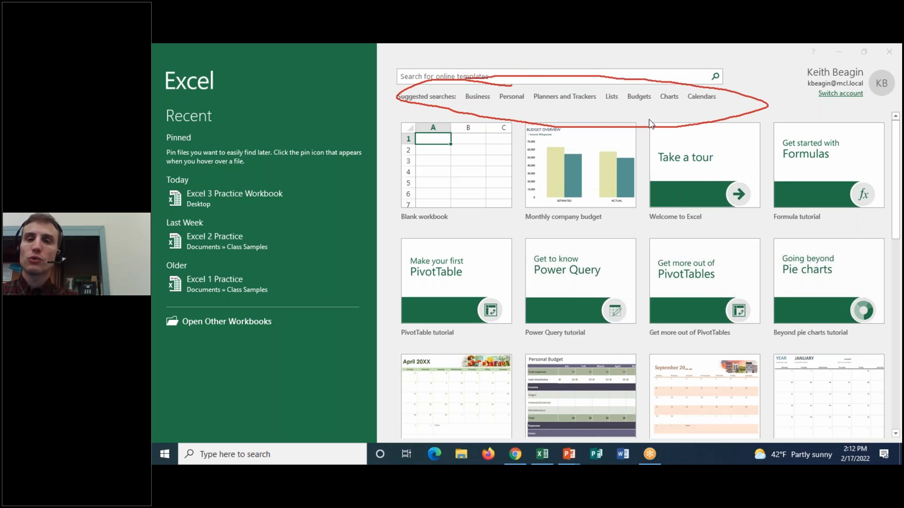
# Search the online templates for Budgets, circle the category list with the annotation pen, and erase the markings.
pyautogui.click(638, 96)
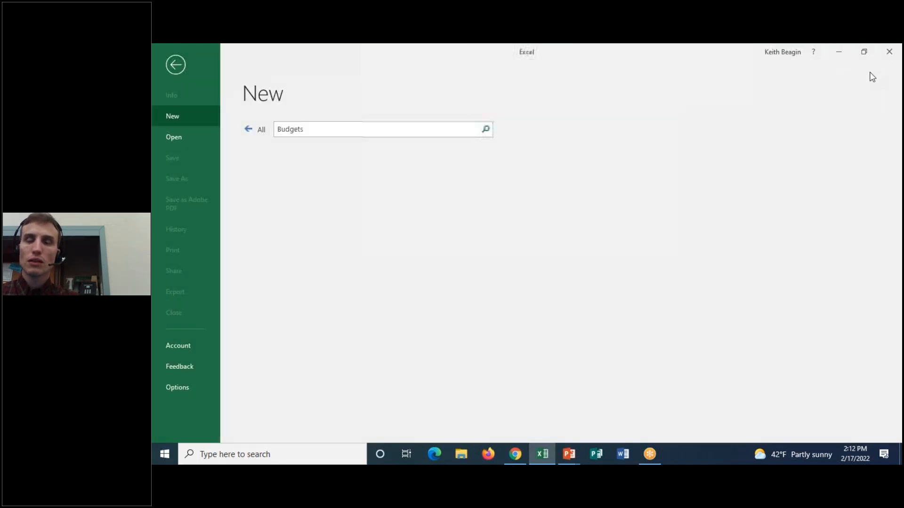
pyautogui.click(651, 54)
pyautogui.click(651, 75)
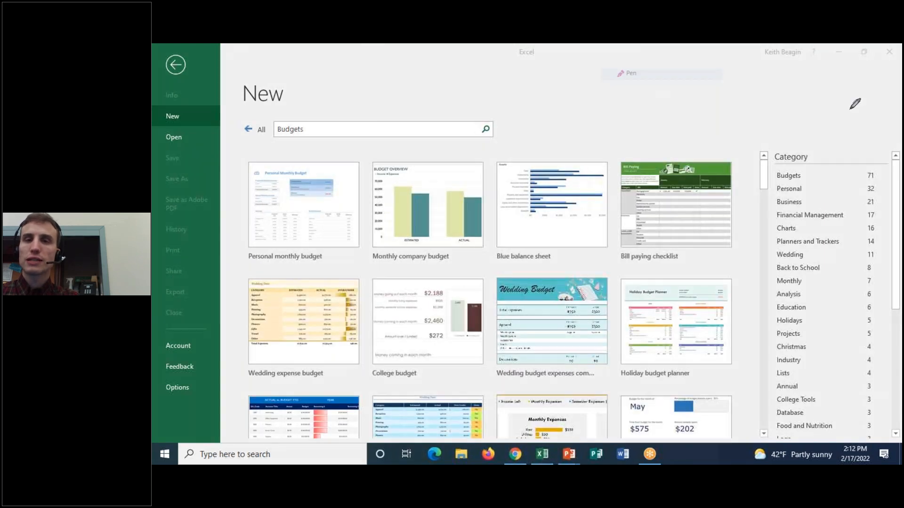
pyautogui.moveTo(869, 135)
pyautogui.mouseDown()
pyautogui.moveTo(848, 125)
pyautogui.moveTo(731, 297)
pyautogui.moveTo(753, 447)
pyautogui.mouseUp()
pyautogui.moveTo(845, 124)
pyautogui.mouseDown()
pyautogui.moveTo(858, 121)
pyautogui.moveTo(900, 184)
pyautogui.mouseUp()
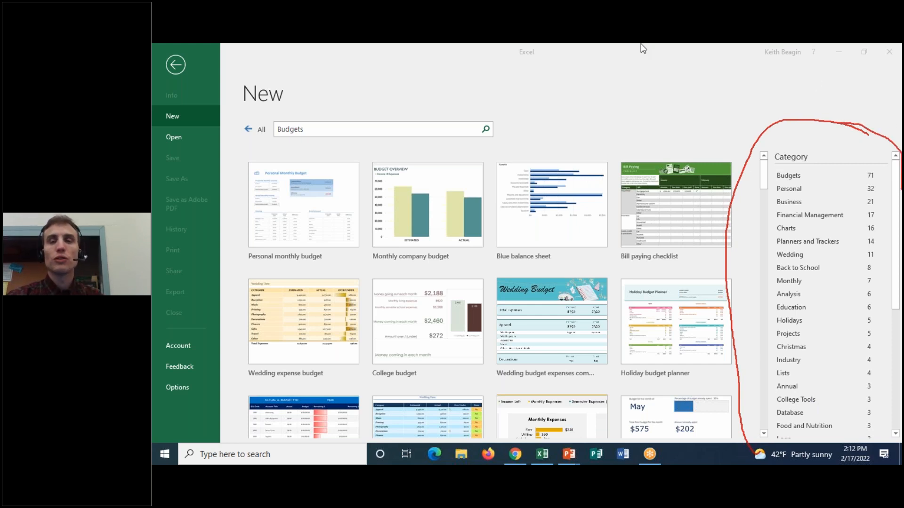
pyautogui.click(629, 121)
pyautogui.click(651, 65)
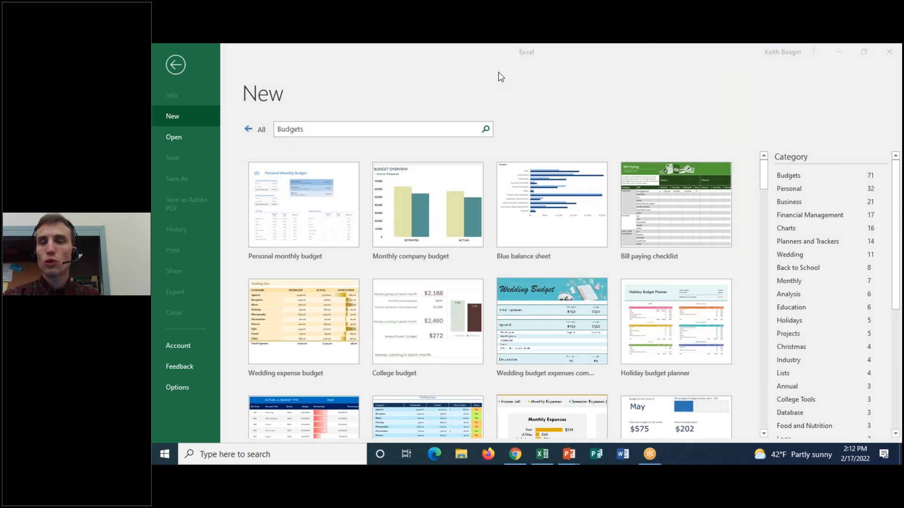
# Leave the template results, open the recent Excel 3 Practice Workbook, and zoom the worksheet to 150%.
pyautogui.click(170, 62)
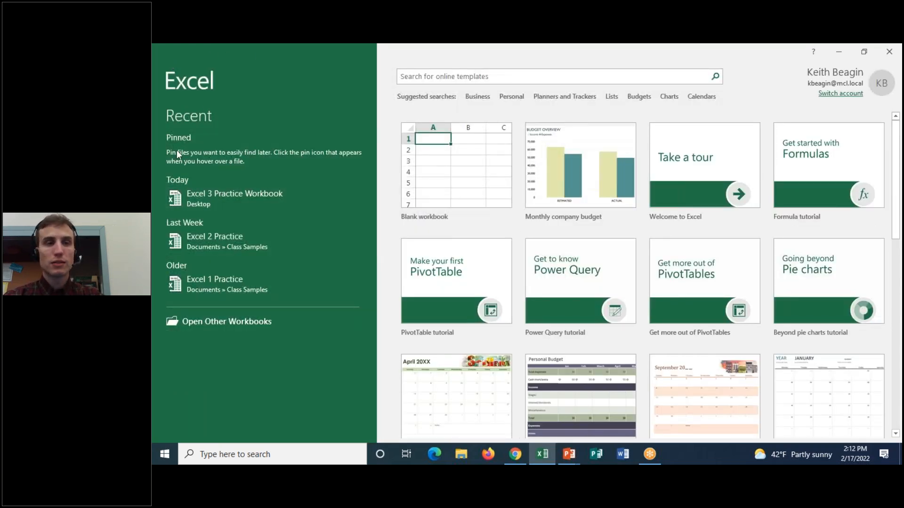
pyautogui.click(286, 196)
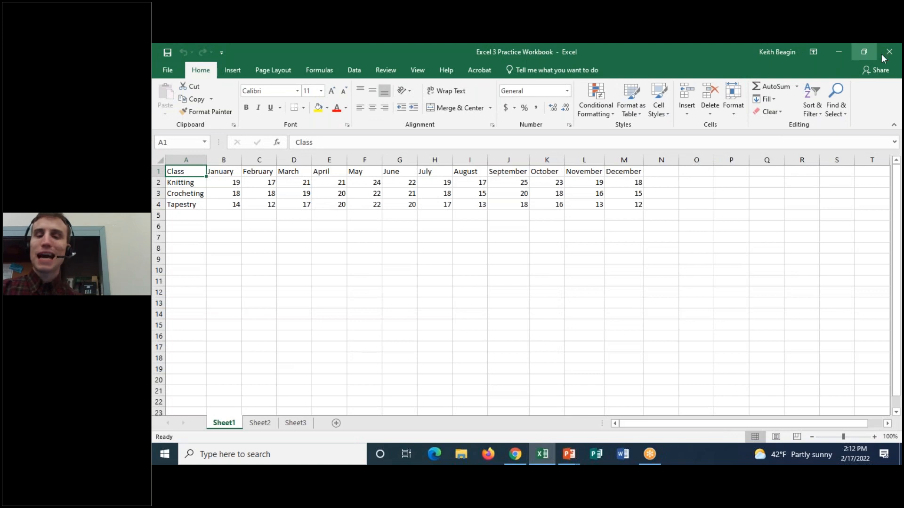
pyautogui.click(822, 68)
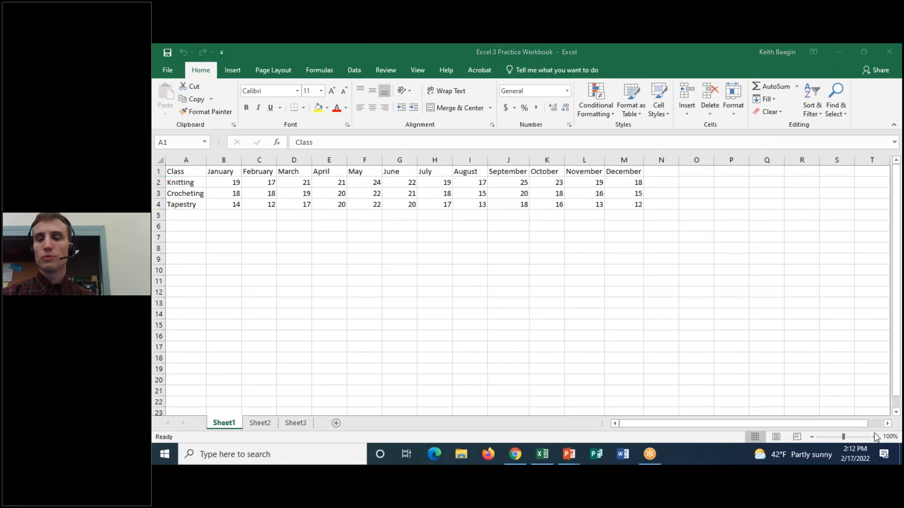
pyautogui.click(874, 437)
pyautogui.click(874, 437)
pyautogui.click(874, 437)
pyautogui.click(874, 437)
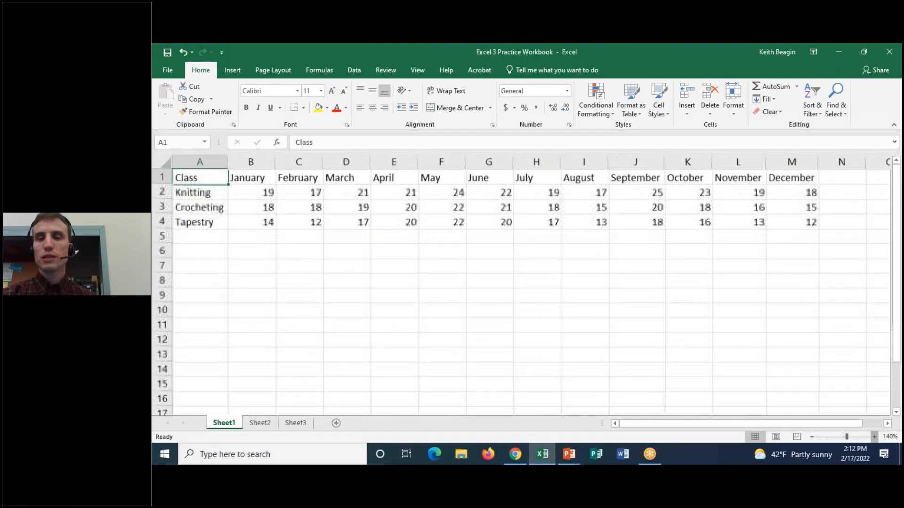
pyautogui.click(874, 437)
# Circle the whole ribbon with the annotation pen, then erase the drawing.
pyautogui.click(561, 84)
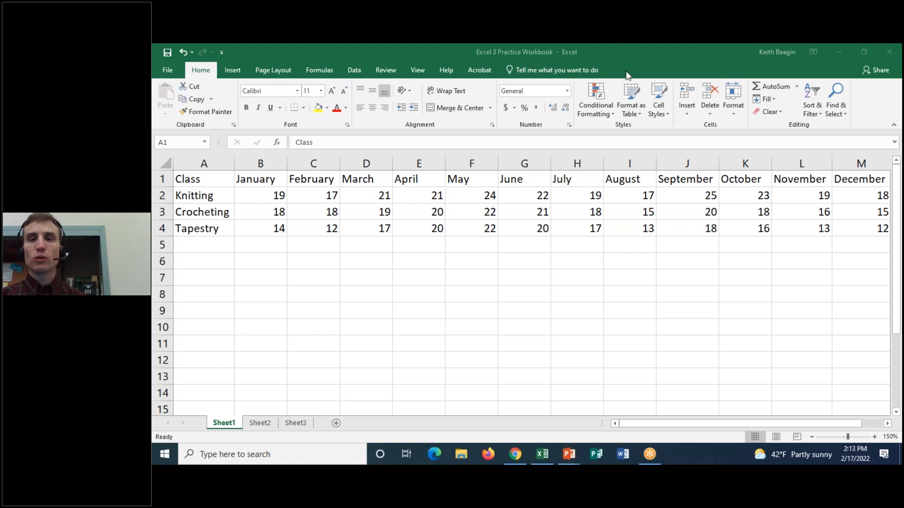
pyautogui.moveTo(301, 55)
pyautogui.mouseDown()
pyautogui.moveTo(157, 65)
pyautogui.moveTo(217, 133)
pyautogui.moveTo(862, 141)
pyautogui.moveTo(865, 71)
pyautogui.moveTo(473, 47)
pyautogui.moveTo(222, 56)
pyautogui.mouseUp()
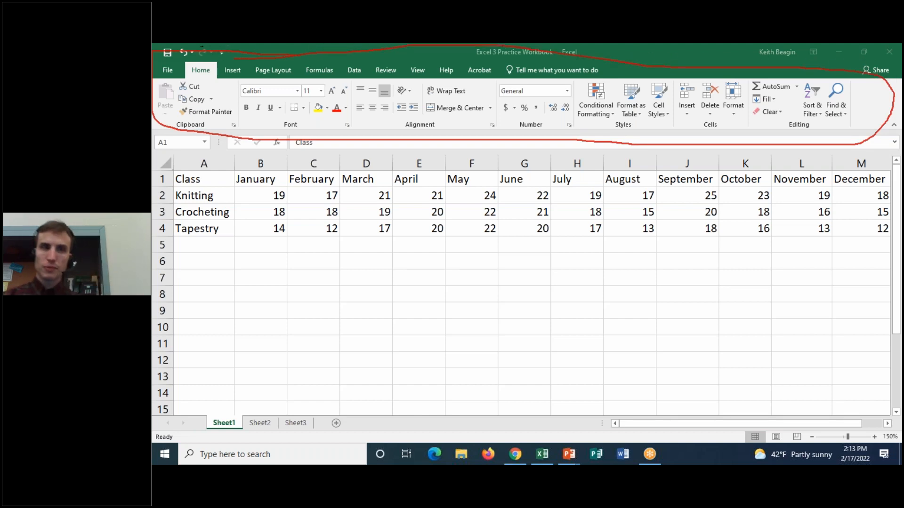
pyautogui.click(619, 127)
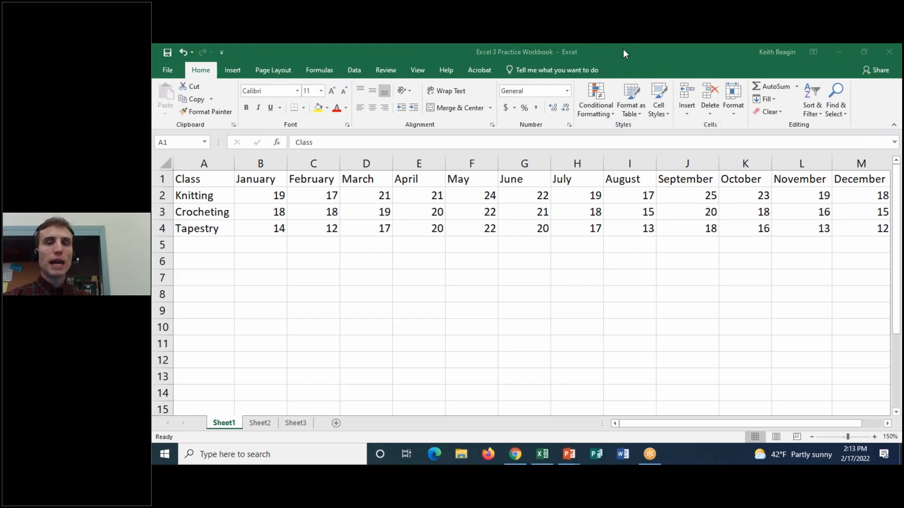
# Examine the command sets under Home, Insert, Page Layout, Formulas, Data, Review, View and Help, finishing on Home.
pyautogui.click(204, 69)
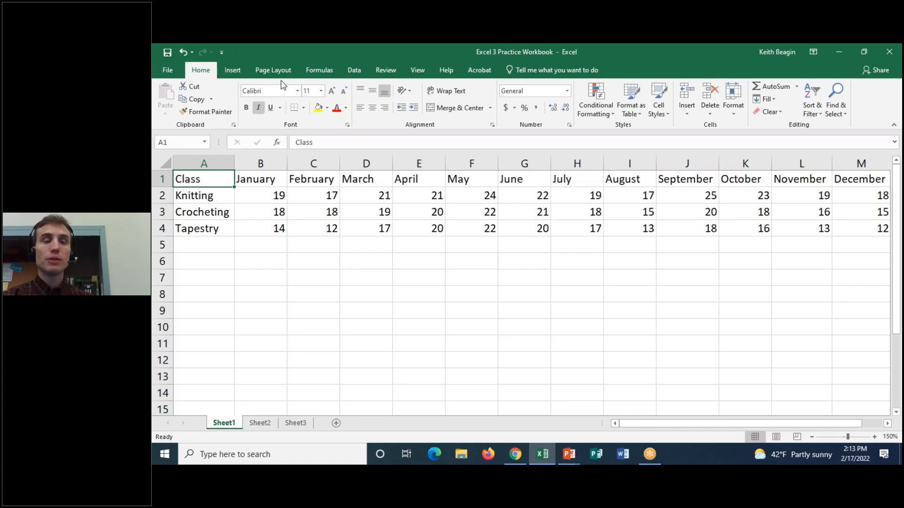
pyautogui.click(230, 65)
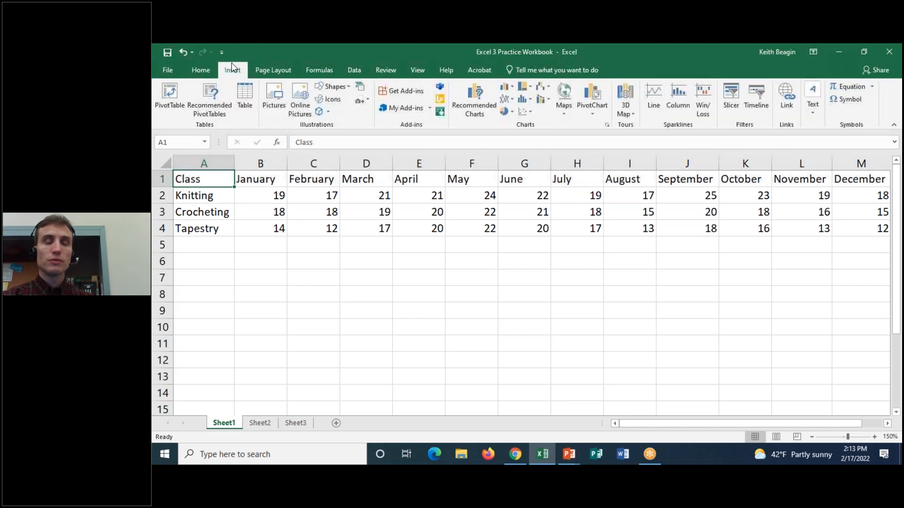
pyautogui.click(288, 72)
pyautogui.click(319, 70)
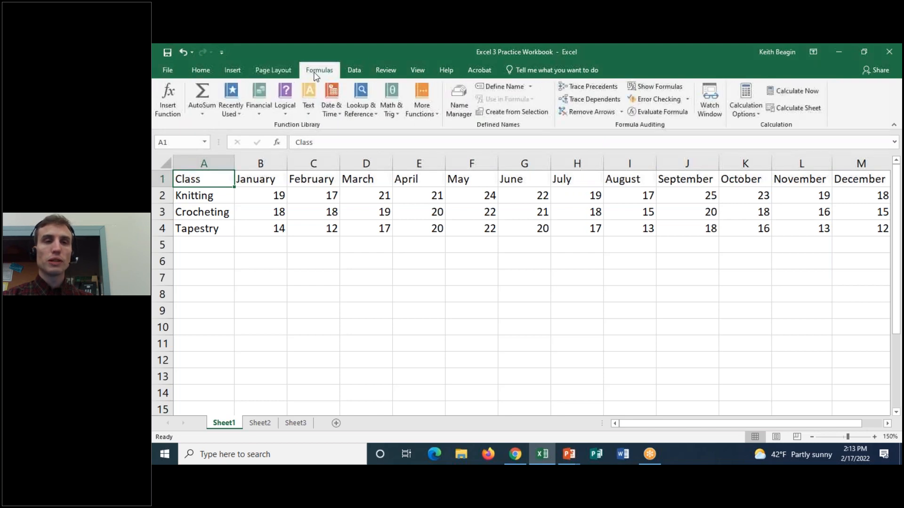
pyautogui.click(364, 73)
pyautogui.click(388, 73)
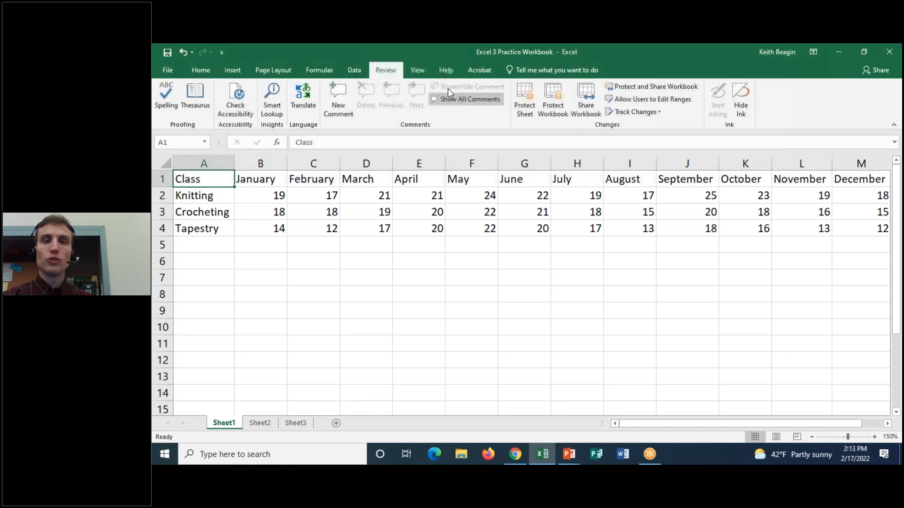
pyautogui.click(426, 72)
pyautogui.click(453, 70)
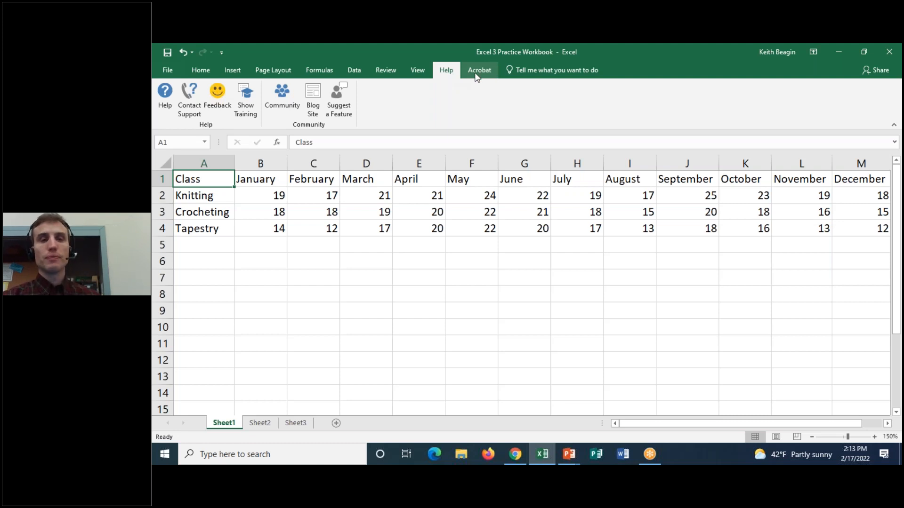
pyautogui.click(417, 70)
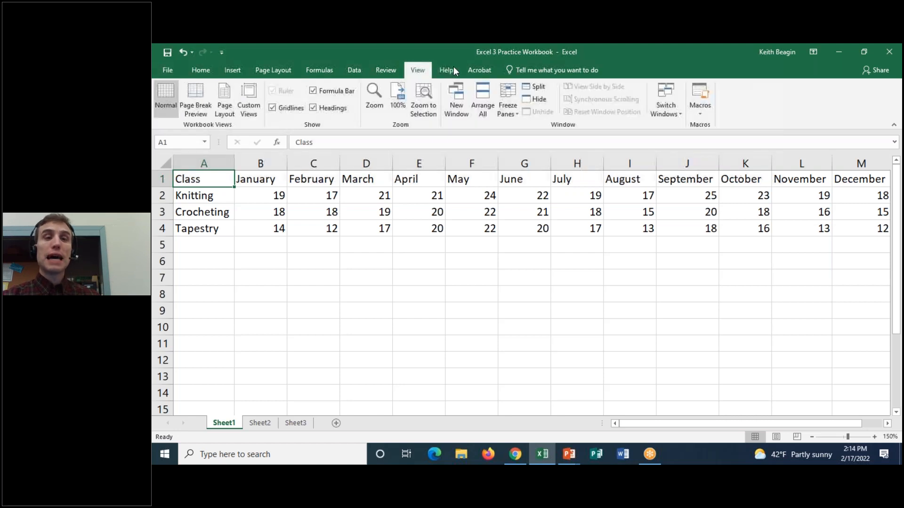
pyautogui.click(385, 71)
pyautogui.click(356, 71)
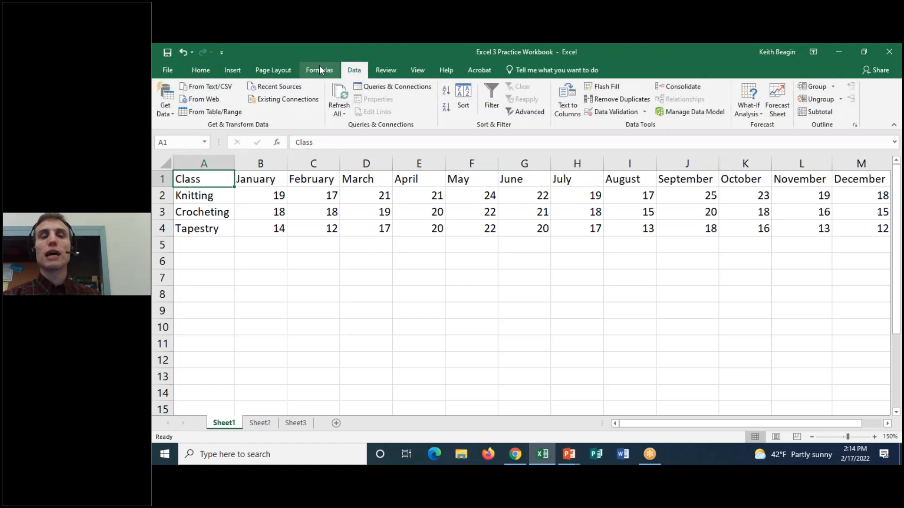
pyautogui.click(320, 70)
pyautogui.click(277, 71)
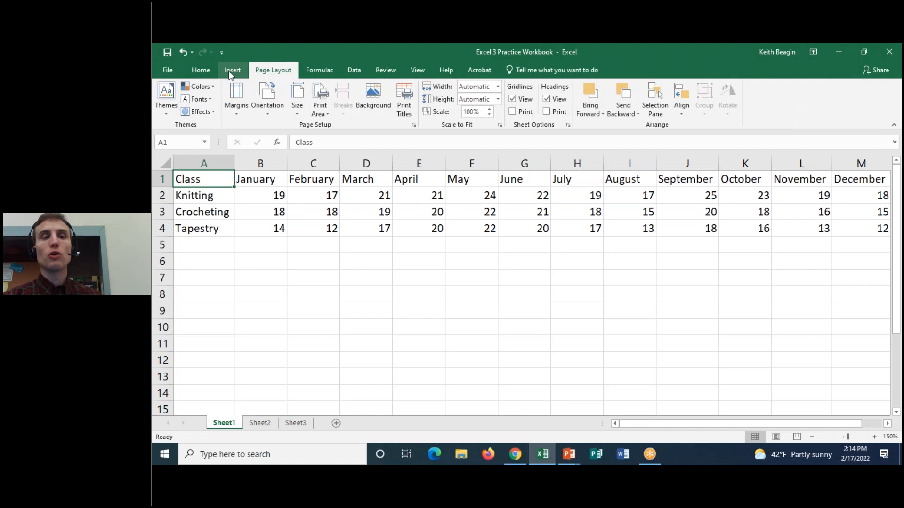
pyautogui.click(232, 70)
pyautogui.click(201, 69)
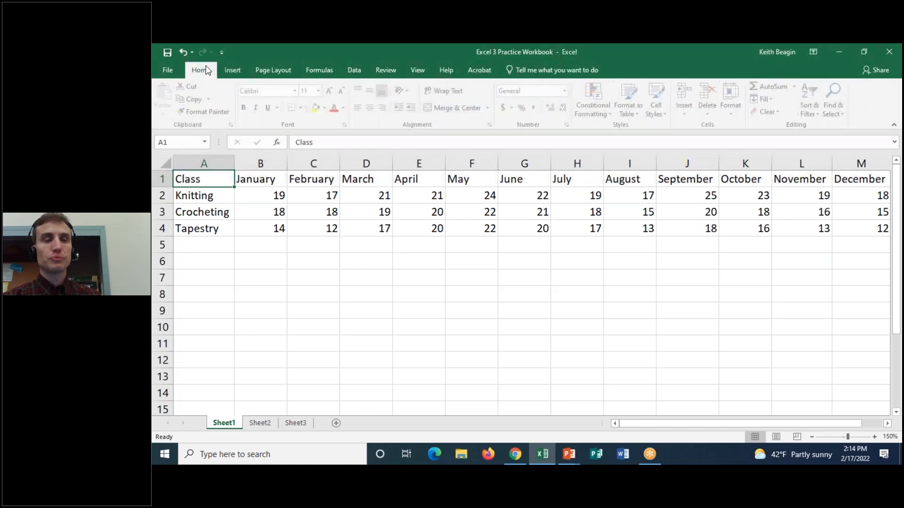
# Underline the Home group names from Clipboard to Editing and circle Home with the annotation pen, then erase the drawings.
pyautogui.click(622, 52)
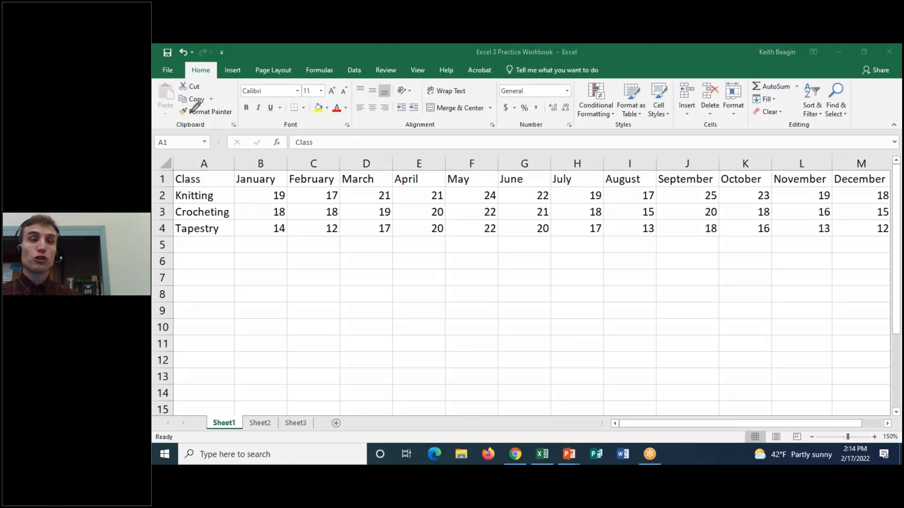
pyautogui.moveTo(178, 131); pyautogui.dragTo(193, 131)
pyautogui.moveTo(278, 133); pyautogui.dragTo(301, 133)
pyautogui.moveTo(404, 133); pyautogui.dragTo(422, 132)
pyautogui.moveTo(519, 134); pyautogui.dragTo(542, 135)
pyautogui.moveTo(620, 134); pyautogui.dragTo(637, 134)
pyautogui.moveTo(703, 134); pyautogui.dragTo(723, 134)
pyautogui.moveTo(785, 134); pyautogui.dragTo(825, 134)
pyautogui.moveTo(216, 62); pyautogui.dragTo(236, 58)
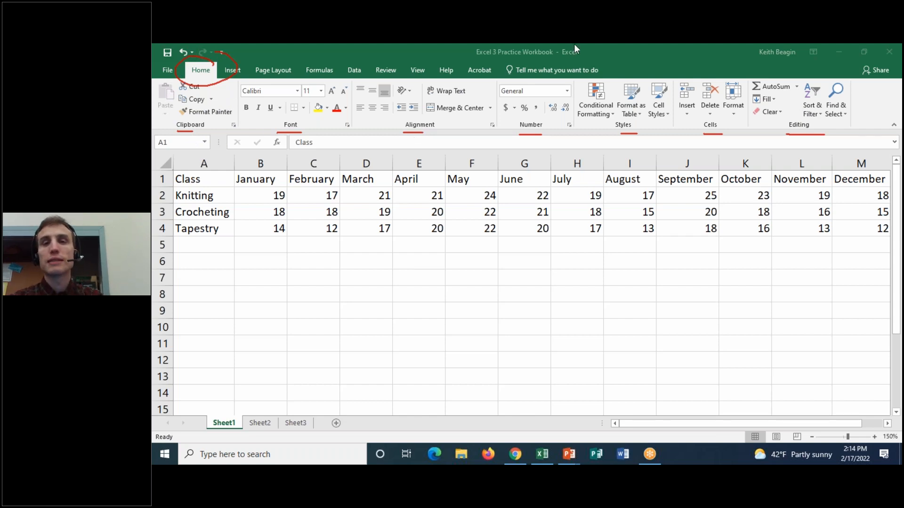
pyautogui.click(657, 129)
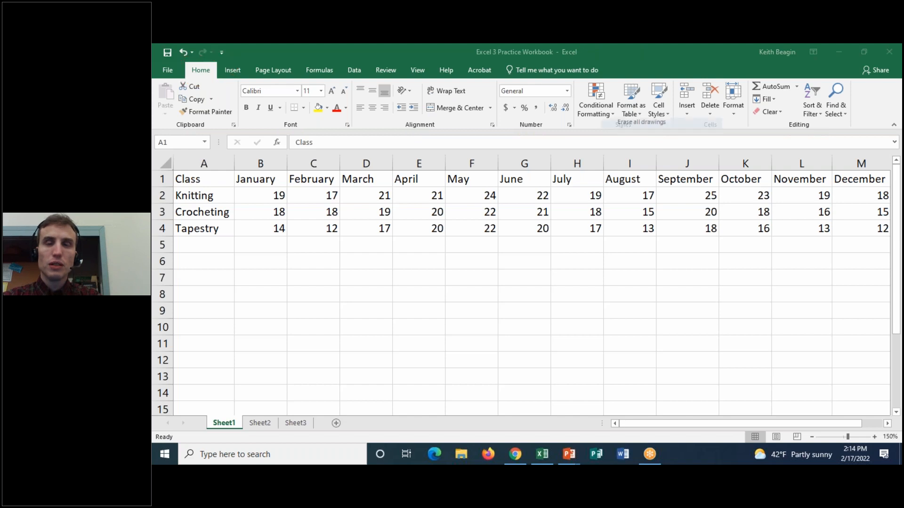
# Circle the dialog launchers of the Clipboard, Font, Alignment and Number groups with the annotation pen, then erase the circles.
pyautogui.click(630, 71)
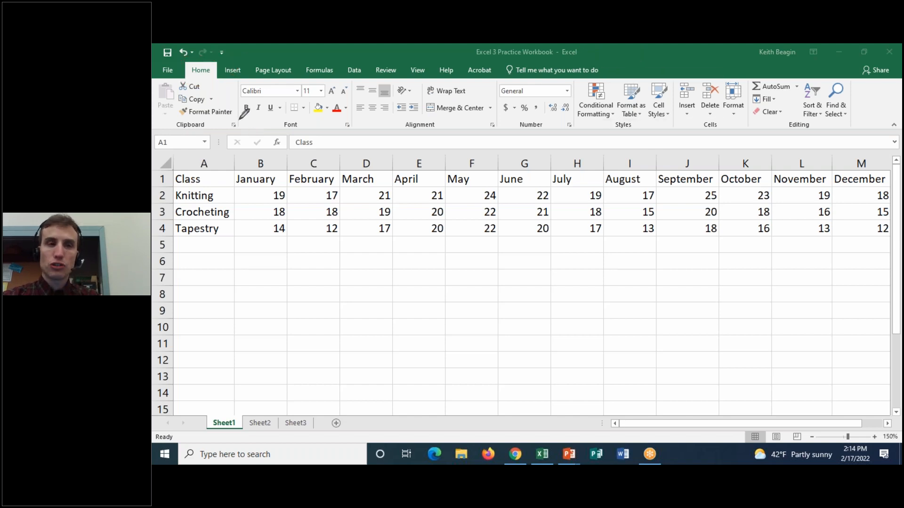
pyautogui.moveTo(236, 119)
pyautogui.mouseDown()
pyautogui.moveTo(219, 124)
pyautogui.moveTo(240, 121)
pyautogui.mouseUp()
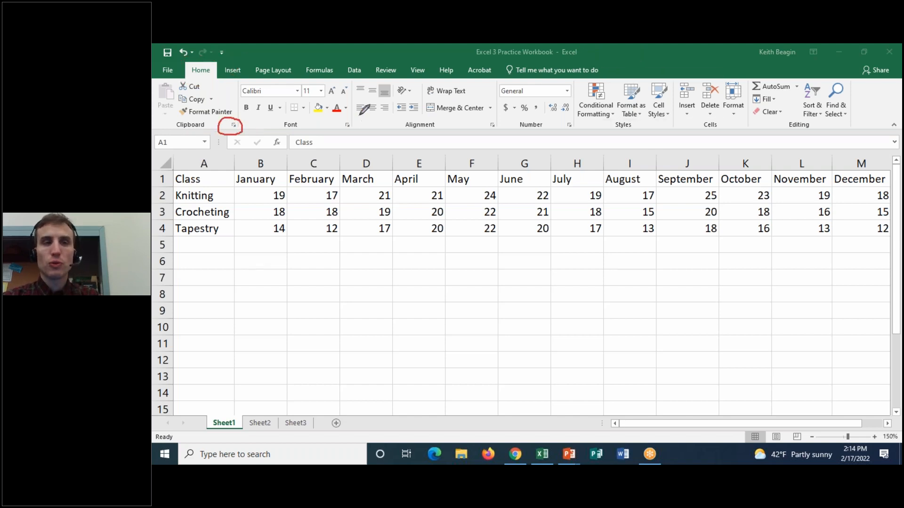
pyautogui.moveTo(357, 117); pyautogui.dragTo(360, 123)
pyautogui.moveTo(498, 120)
pyautogui.mouseDown()
pyautogui.moveTo(477, 132)
pyautogui.moveTo(500, 121)
pyautogui.mouseUp()
pyautogui.moveTo(588, 117)
pyautogui.mouseDown()
pyautogui.moveTo(560, 134)
pyautogui.moveTo(584, 121)
pyautogui.mouseUp()
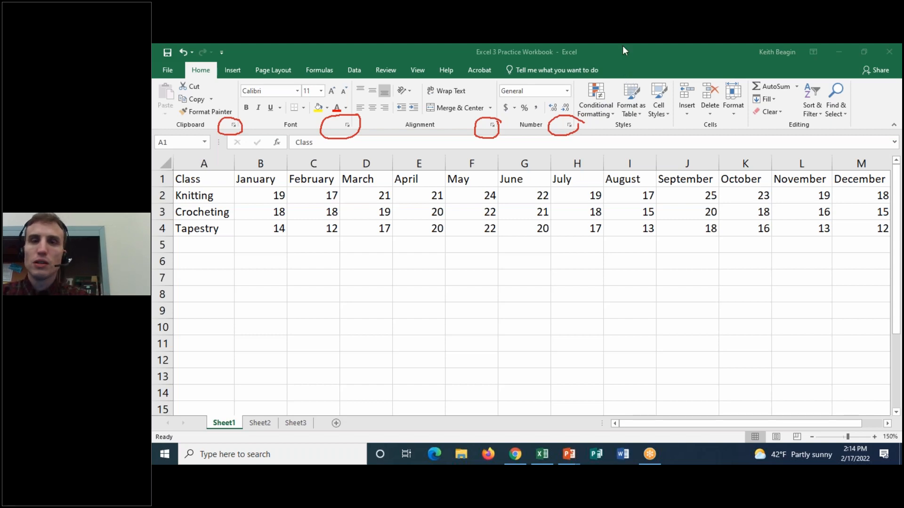
pyautogui.moveTo(545, 116)
pyautogui.mouseDown()
pyautogui.moveTo(522, 118)
pyautogui.moveTo(547, 121)
pyautogui.mouseUp()
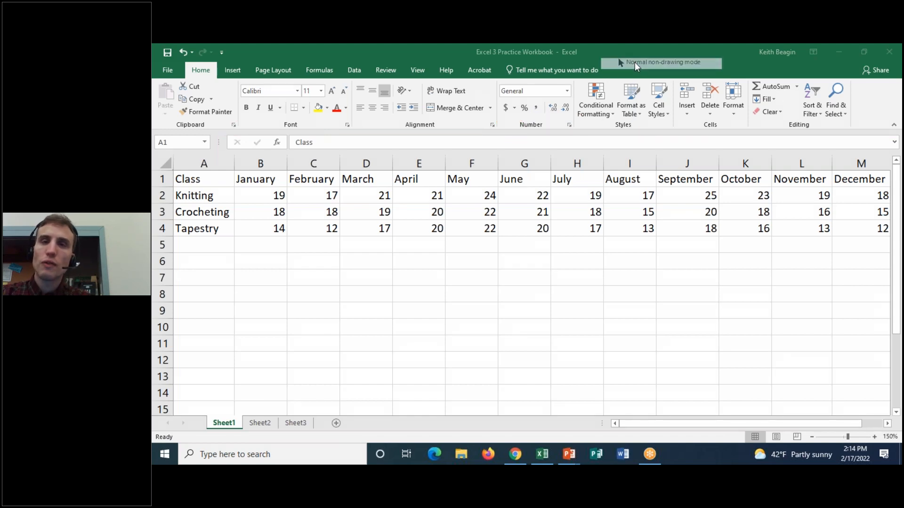
# Open the Format Cells number settings for cell A1 and move the dialog clear of the ribbon's Number group.
pyautogui.click(569, 125)
pyautogui.click(569, 126)
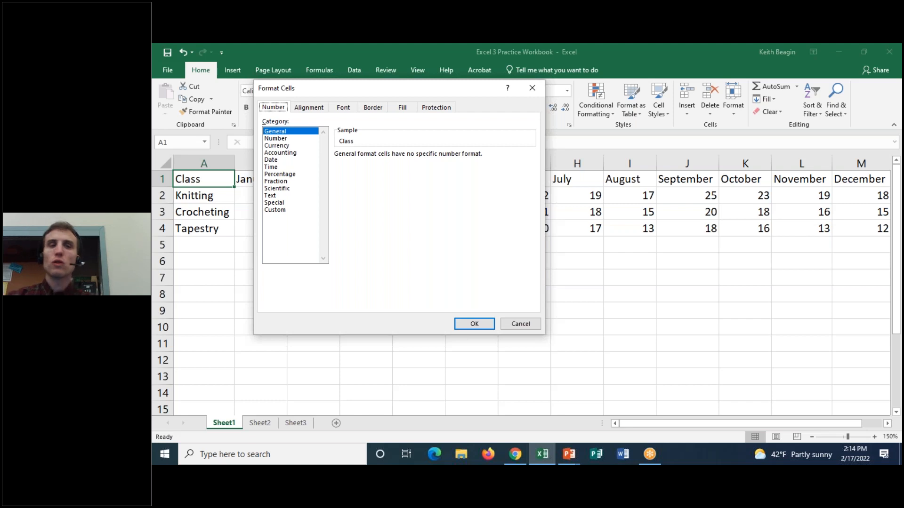
pyautogui.moveTo(488, 93); pyautogui.dragTo(663, 133)
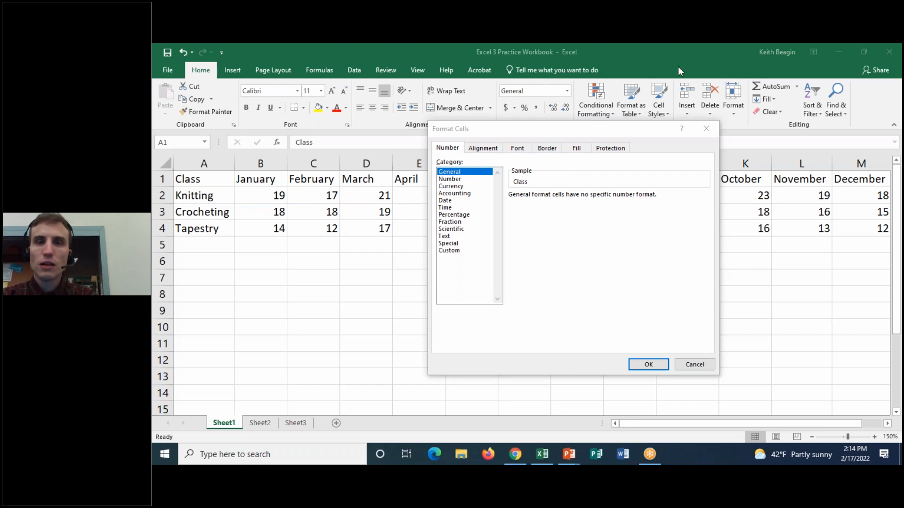
pyautogui.moveTo(615, 136); pyautogui.dragTo(612, 164)
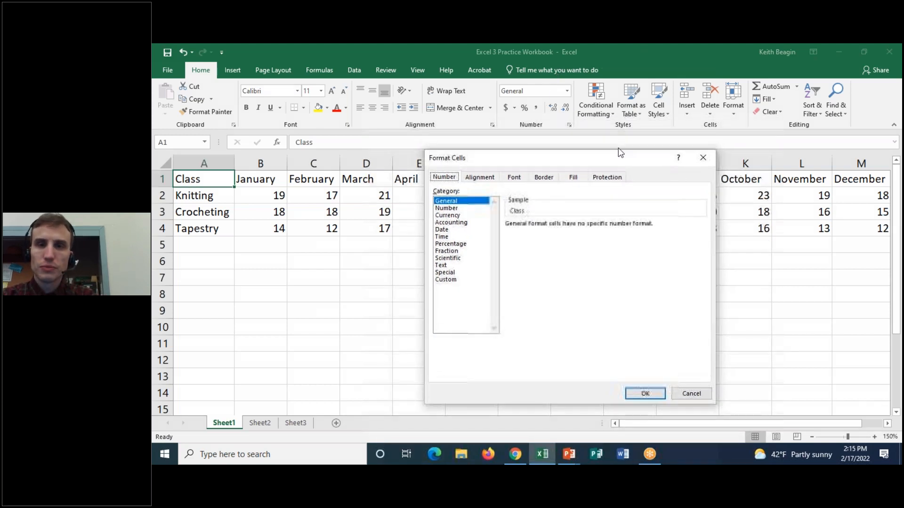
# Circle the Number group and the number format categories, cross out the Number group, and erase the annotations.
pyautogui.moveTo(577, 71)
pyautogui.mouseDown()
pyautogui.moveTo(503, 77)
pyautogui.moveTo(534, 134)
pyautogui.moveTo(575, 65)
pyautogui.mouseUp()
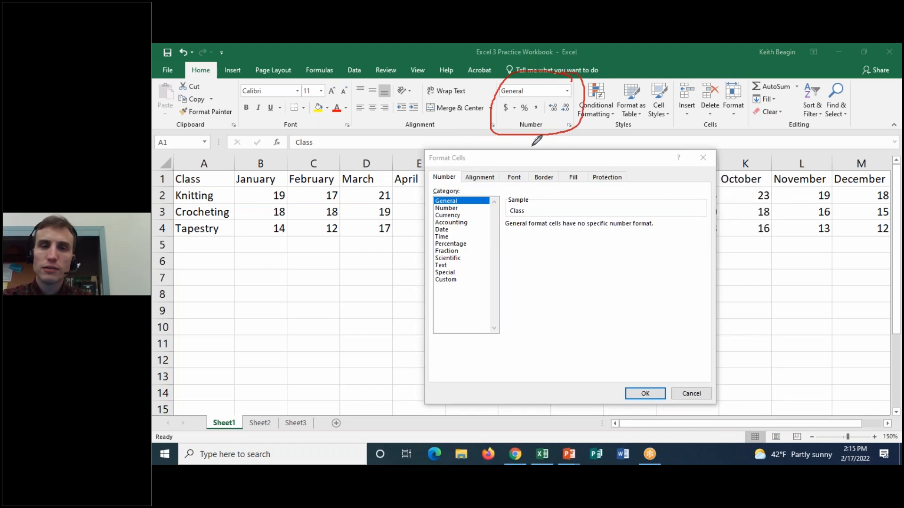
pyautogui.moveTo(426, 194)
pyautogui.mouseDown()
pyautogui.moveTo(457, 304)
pyautogui.moveTo(419, 232)
pyautogui.mouseUp()
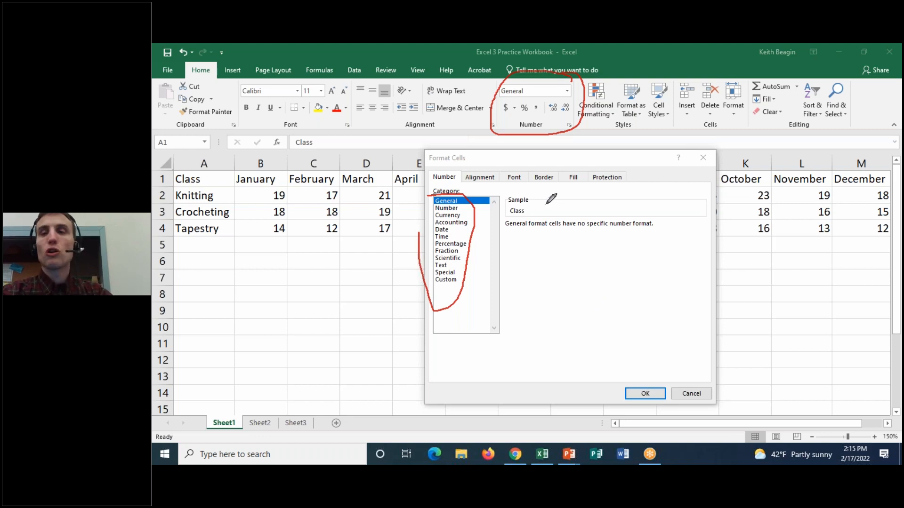
pyautogui.moveTo(513, 70); pyautogui.dragTo(558, 137)
pyautogui.moveTo(488, 145); pyautogui.dragTo(594, 50)
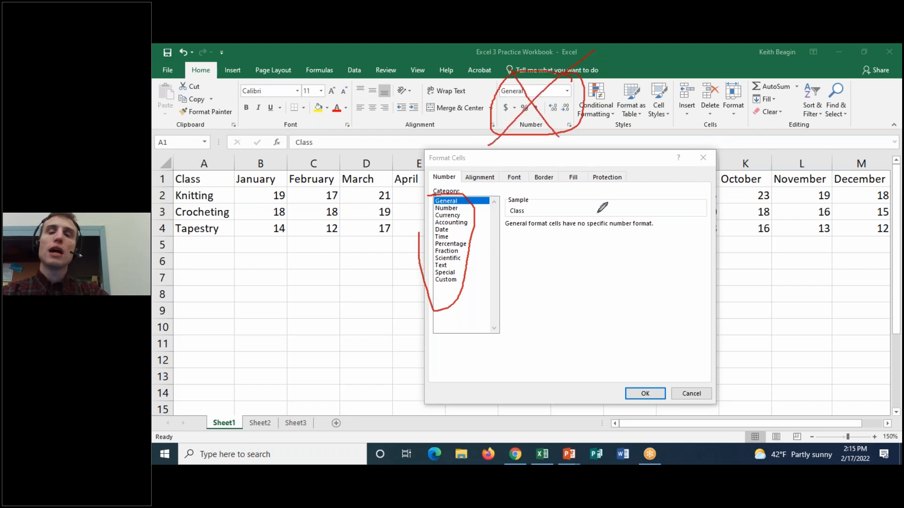
pyautogui.press('Escape')
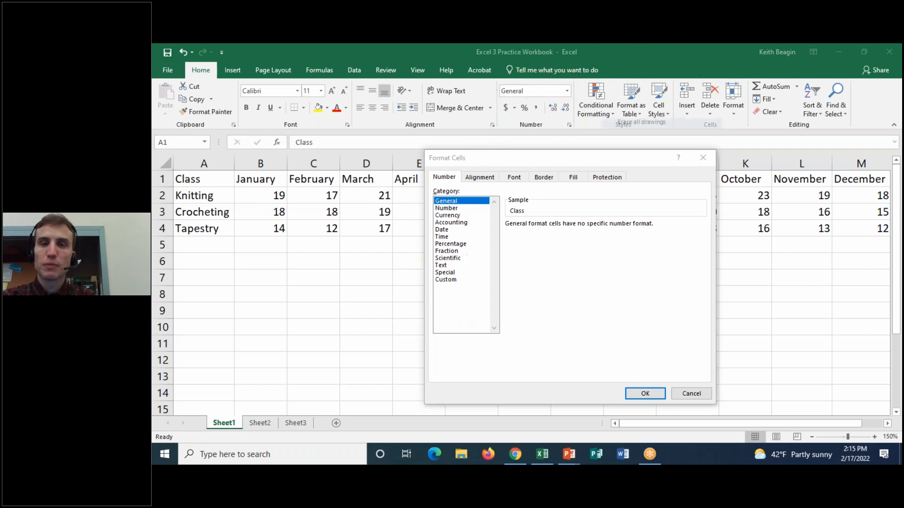
# Cancel the Format Cells dialog, and briefly circle the Quick Access Toolbar with the annotation pen before erasing the circle.
pyautogui.click(576, 157)
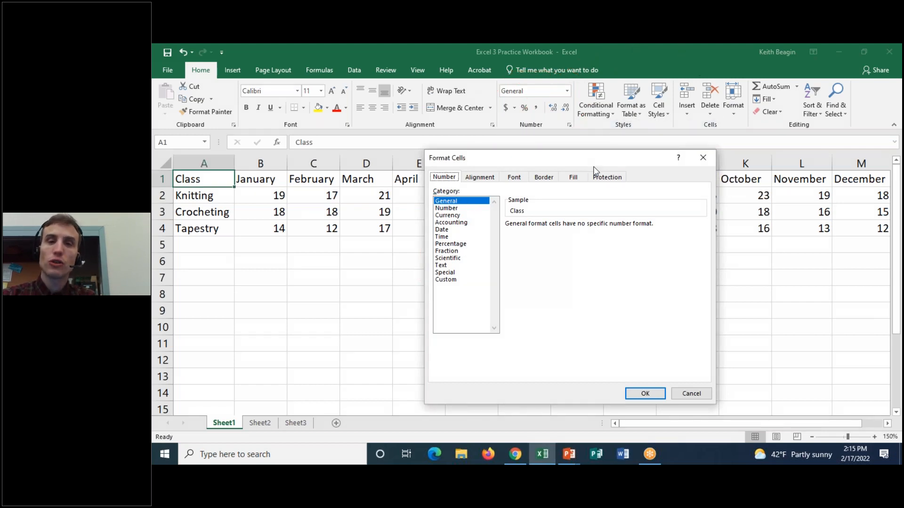
pyautogui.click(697, 396)
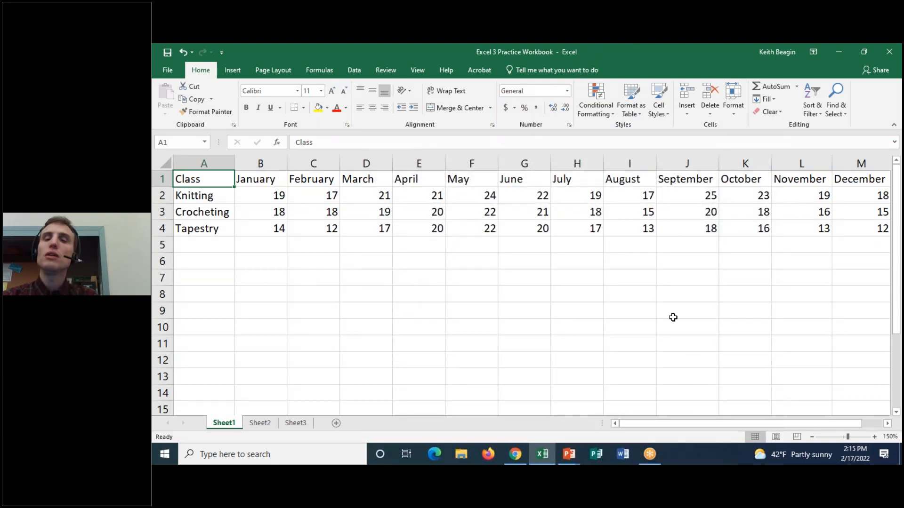
pyautogui.click(625, 47)
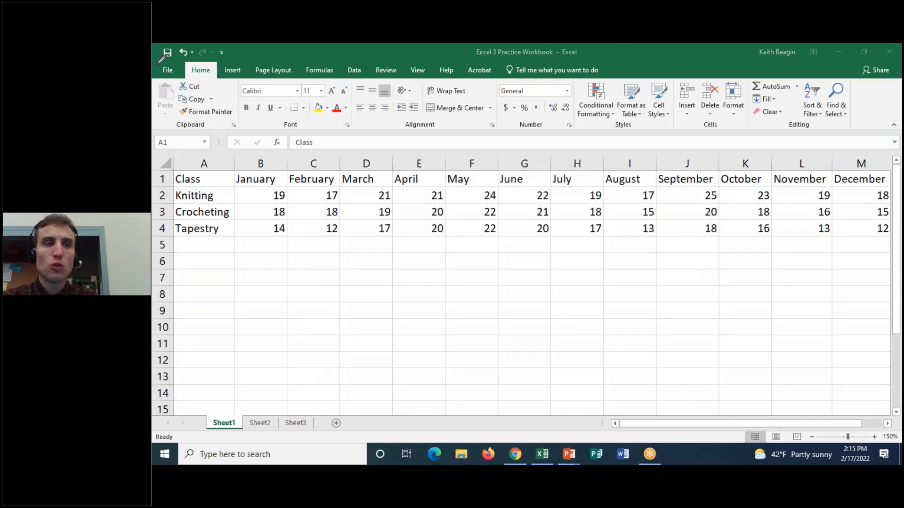
pyautogui.moveTo(158, 63)
pyautogui.mouseDown()
pyautogui.moveTo(217, 66)
pyautogui.moveTo(238, 46)
pyautogui.moveTo(157, 47)
pyautogui.moveTo(162, 62)
pyautogui.moveTo(189, 67)
pyautogui.mouseUp()
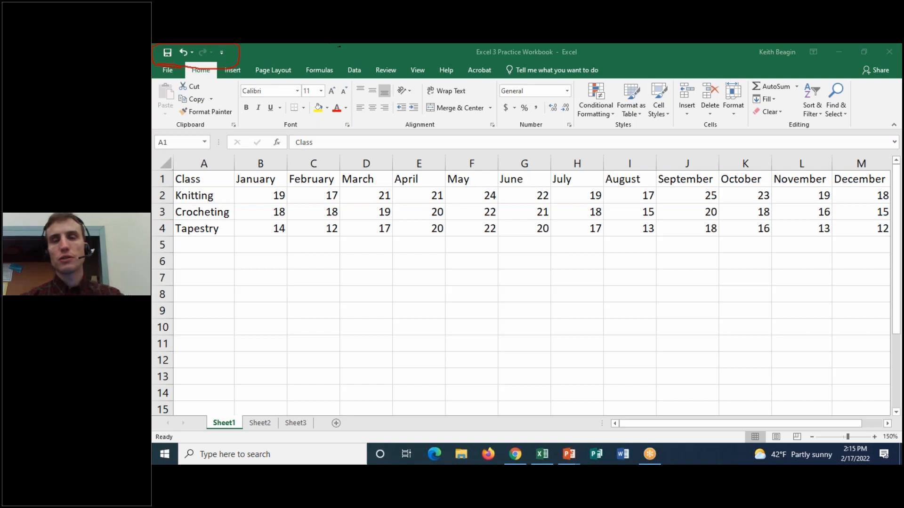
pyautogui.click(633, 126)
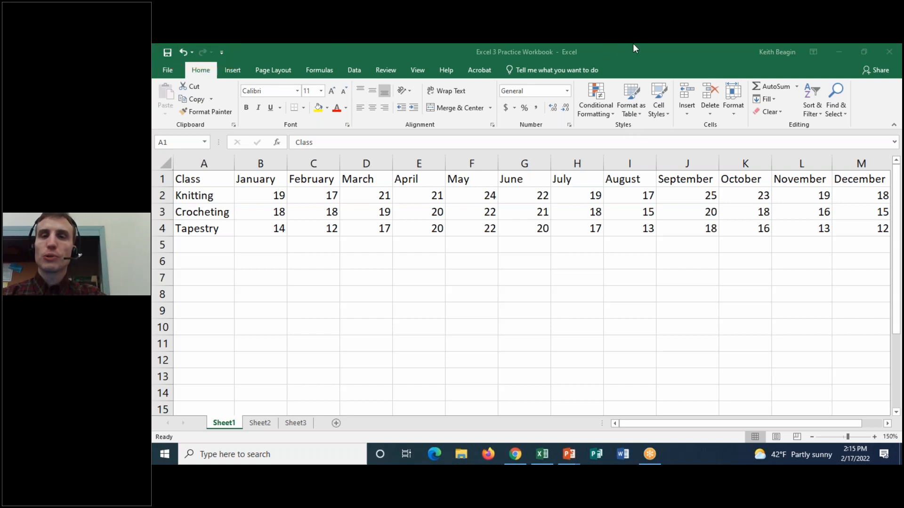
pyautogui.rightClick(617, 58)
pyautogui.click(619, 61)
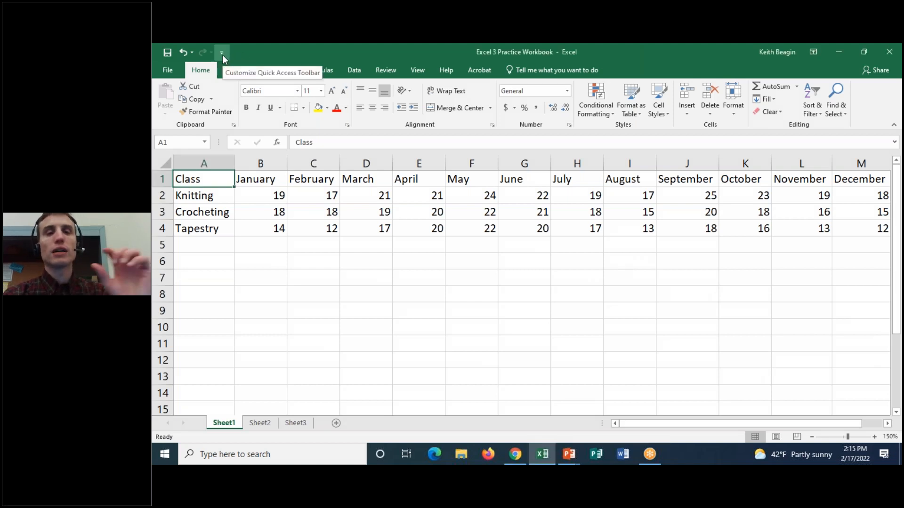
# Browse the Insert Tab commands available for the Quick Access Toolbar, select PivotTable, and cancel the customization without adding it.
pyautogui.click(222, 53)
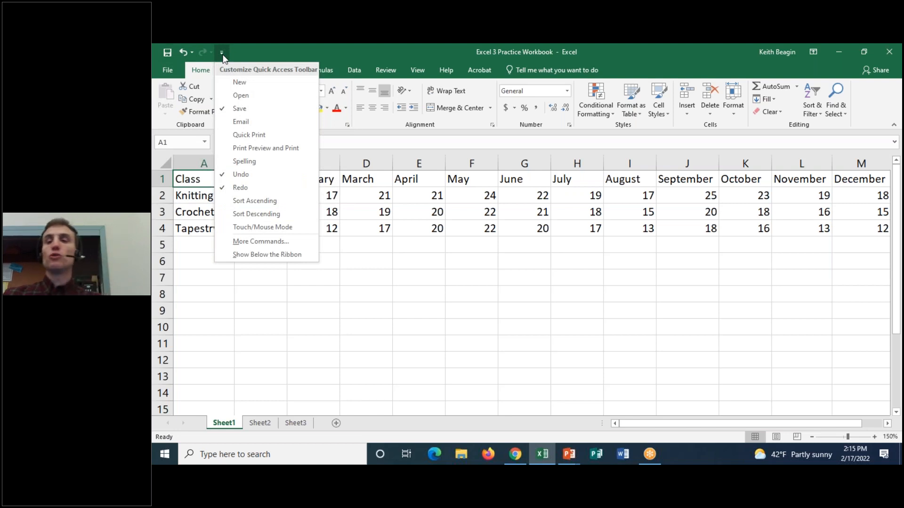
pyautogui.click(250, 242)
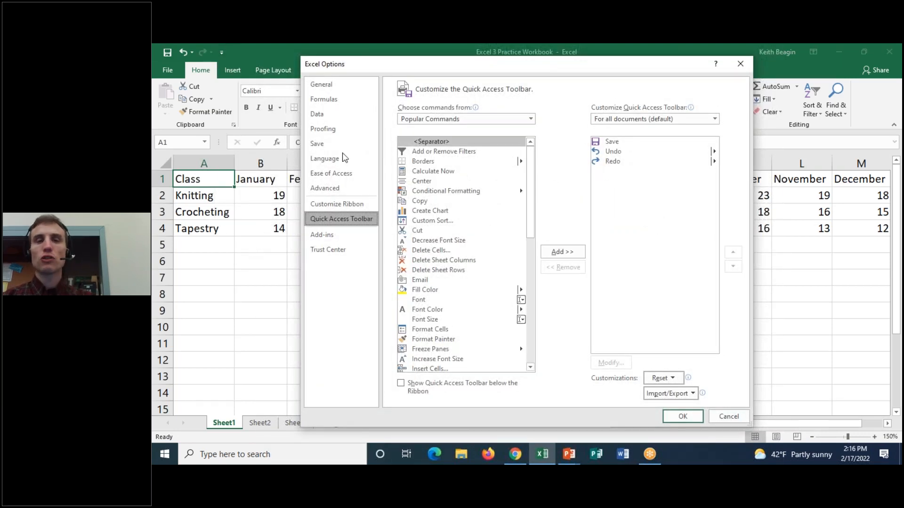
pyautogui.click(444, 120)
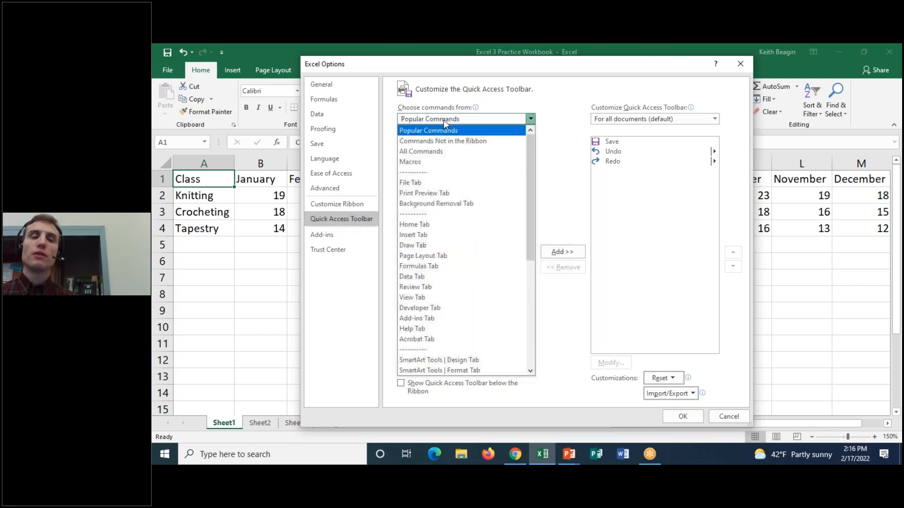
pyautogui.click(440, 238)
pyautogui.moveTo(529, 188); pyautogui.dragTo(532, 328)
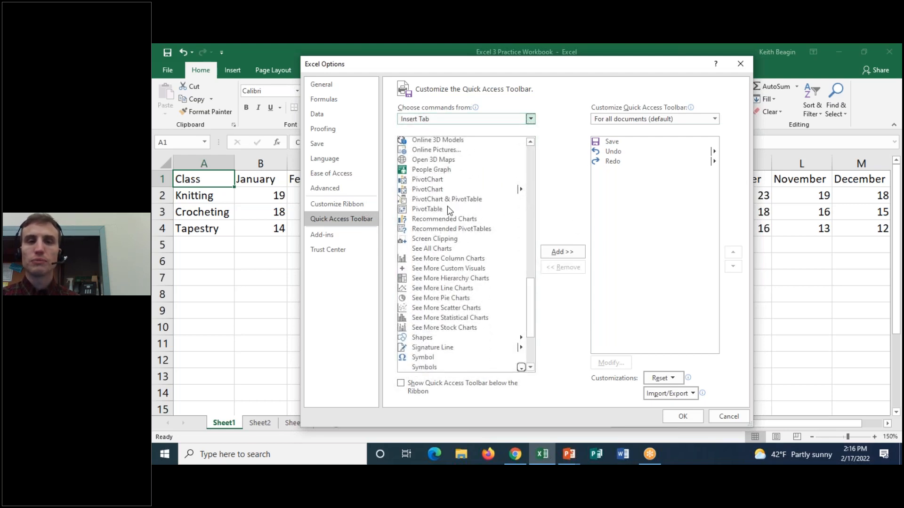
pyautogui.click(447, 209)
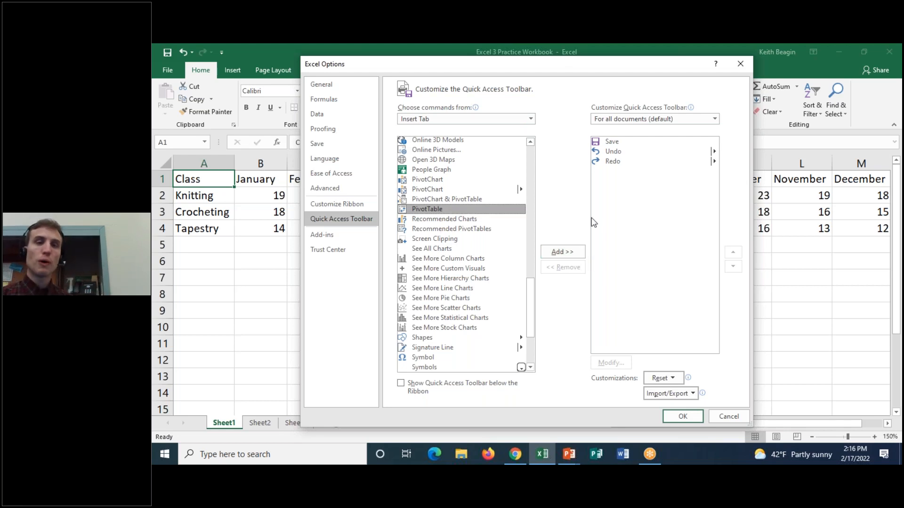
pyautogui.click(736, 418)
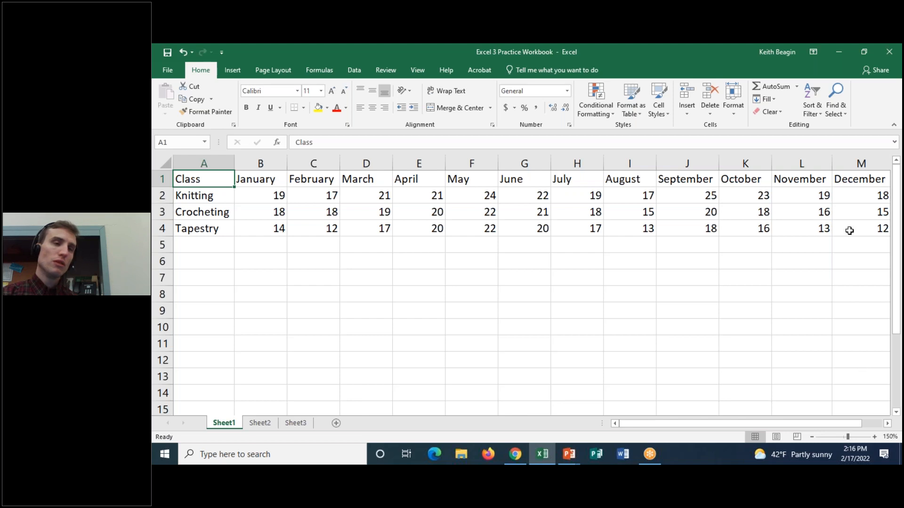
# Circle the formula bar and scribble around cell E7 with the annotation pen, then erase the drawings.
pyautogui.click(632, 48)
pyautogui.click(630, 76)
pyautogui.moveTo(329, 131)
pyautogui.mouseDown()
pyautogui.moveTo(276, 142)
pyautogui.moveTo(367, 159)
pyautogui.moveTo(560, 160)
pyautogui.moveTo(806, 147)
pyautogui.moveTo(844, 114)
pyautogui.moveTo(302, 128)
pyautogui.mouseUp()
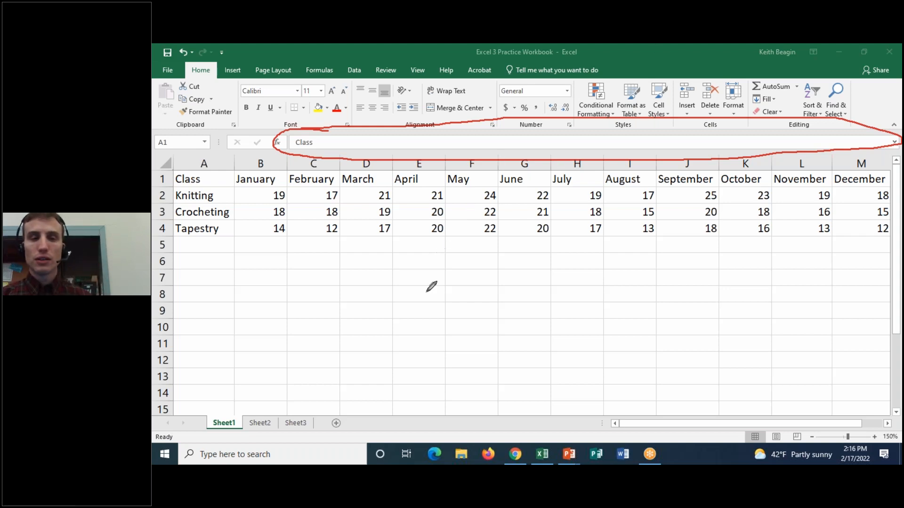
pyautogui.moveTo(395, 279); pyautogui.dragTo(441, 283)
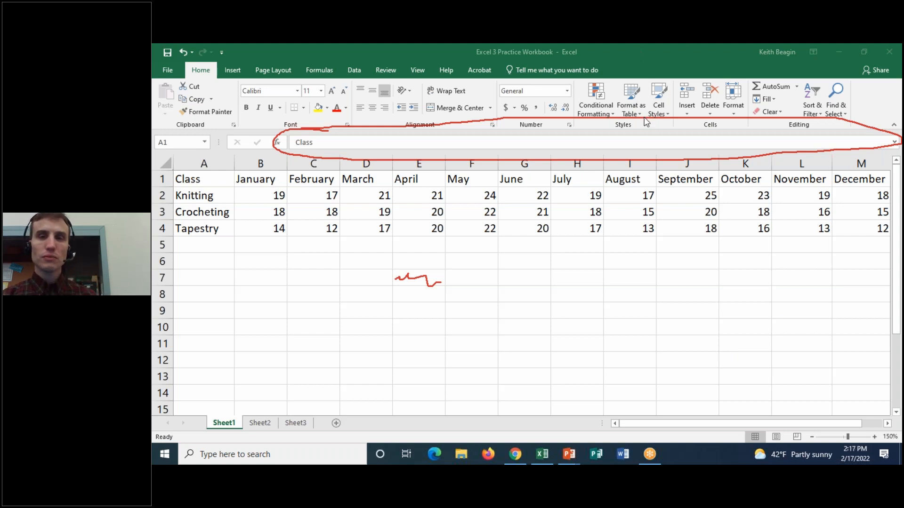
pyautogui.press('Escape')
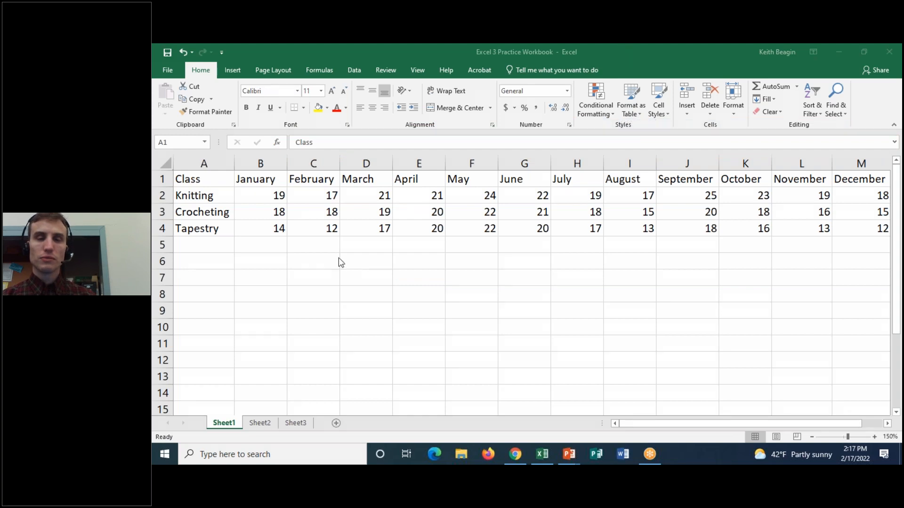
# Put cell A1 into edit mode, leave it with its text unchanged, and reselect the cell.
pyautogui.doubleClick(211, 179)
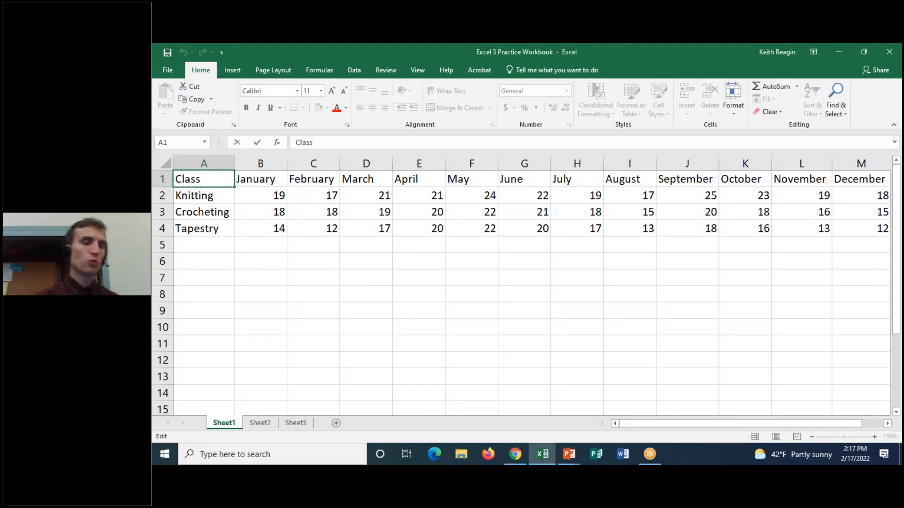
pyautogui.click(215, 197)
pyautogui.click(215, 182)
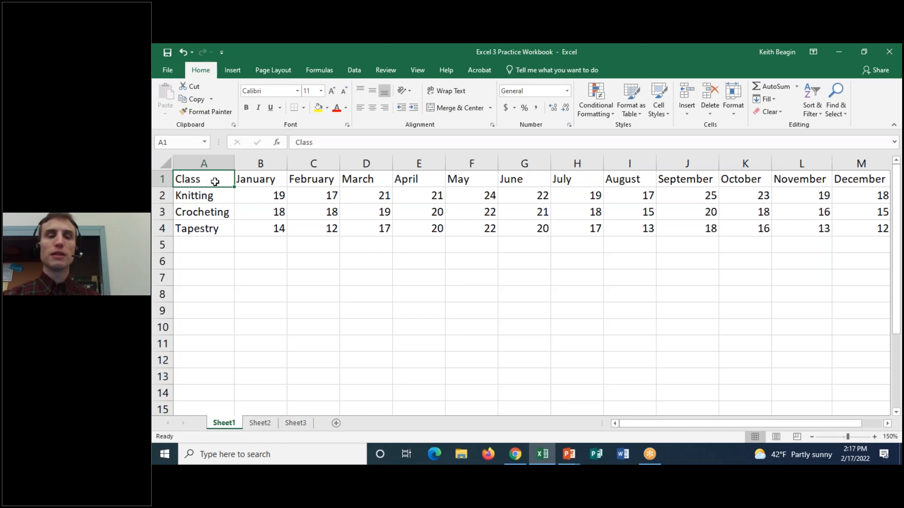
# Highlight the whole data table A1:M4 twice to show its extent, and return the selection to cell A1.
pyautogui.moveTo(215, 182); pyautogui.dragTo(859, 228)
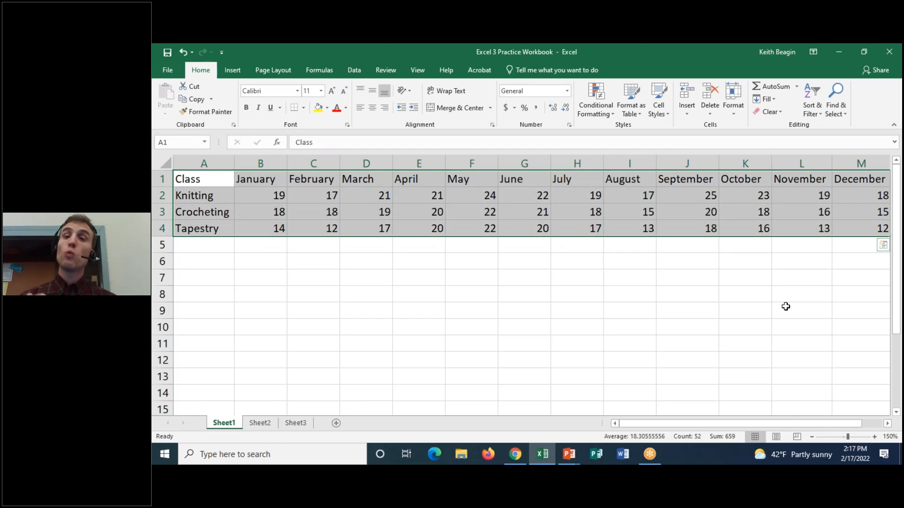
pyautogui.click(219, 183)
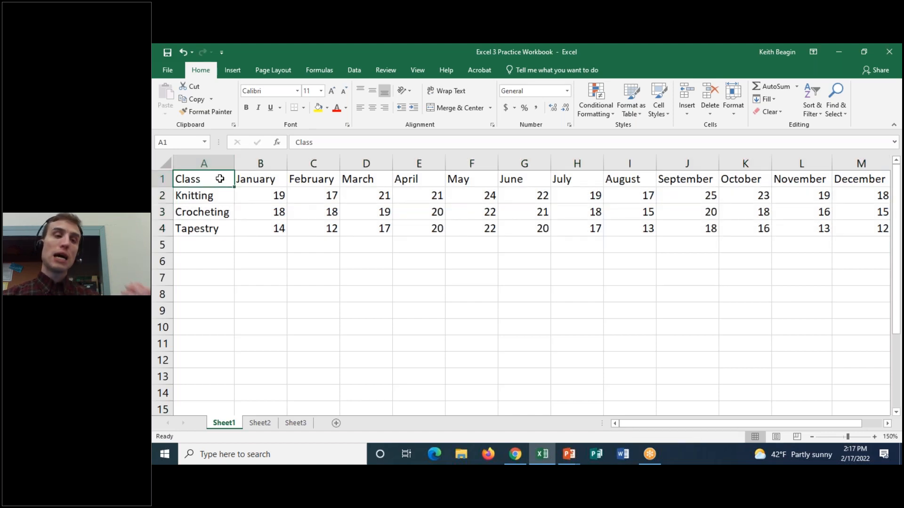
pyautogui.moveTo(217, 186); pyautogui.dragTo(841, 233)
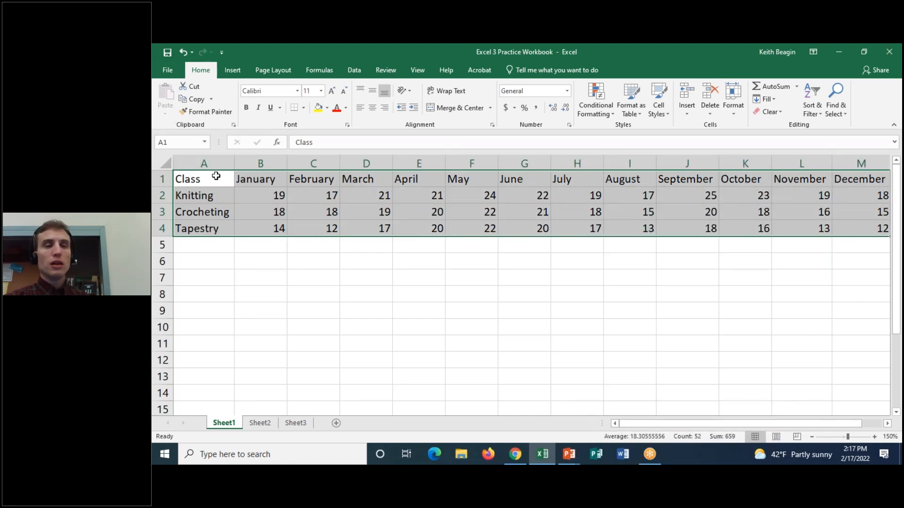
pyautogui.moveTo(867, 260)
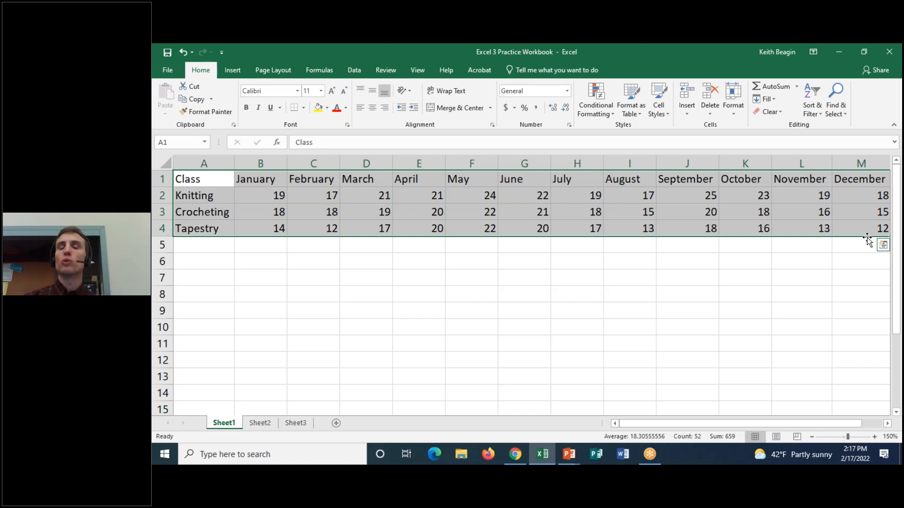
pyautogui.click(213, 181)
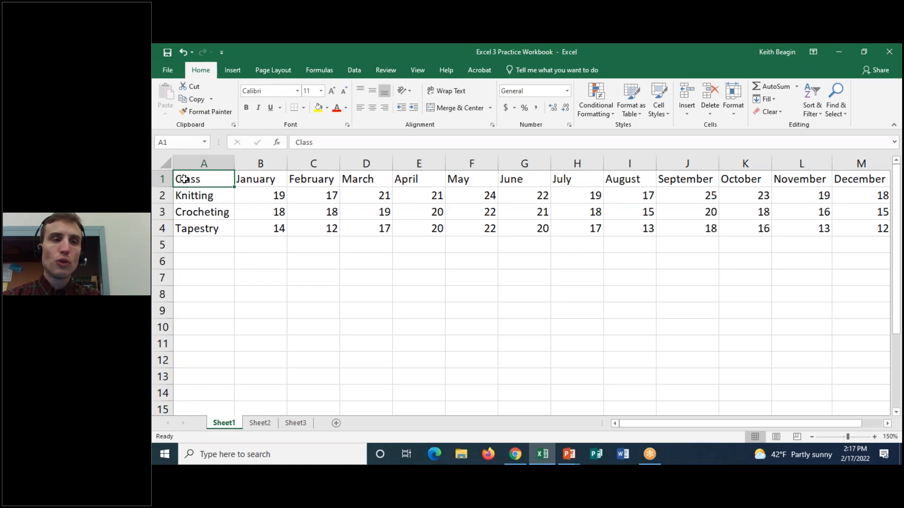
# Highlight the header row A1:M1, reselect cell A1, and highlight the header row again.
pyautogui.moveTo(234, 177); pyautogui.dragTo(844, 174)
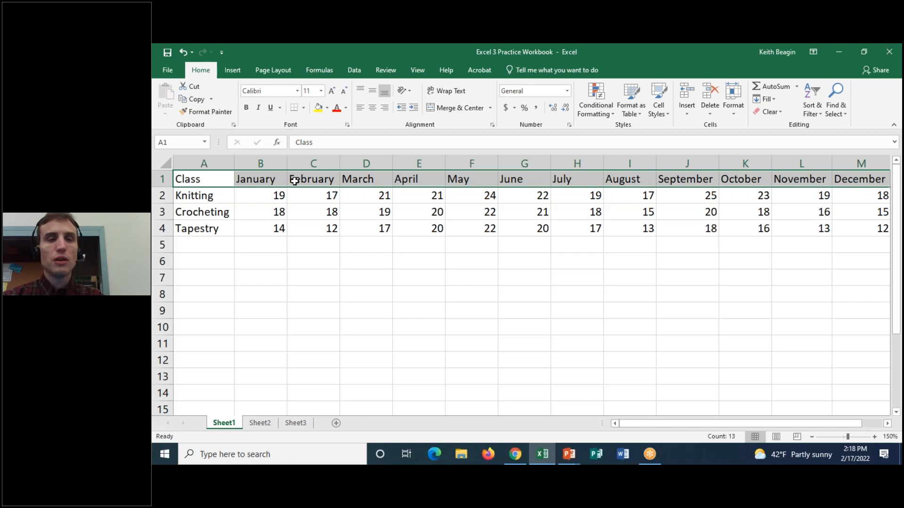
pyautogui.click(201, 198)
pyautogui.click(220, 181)
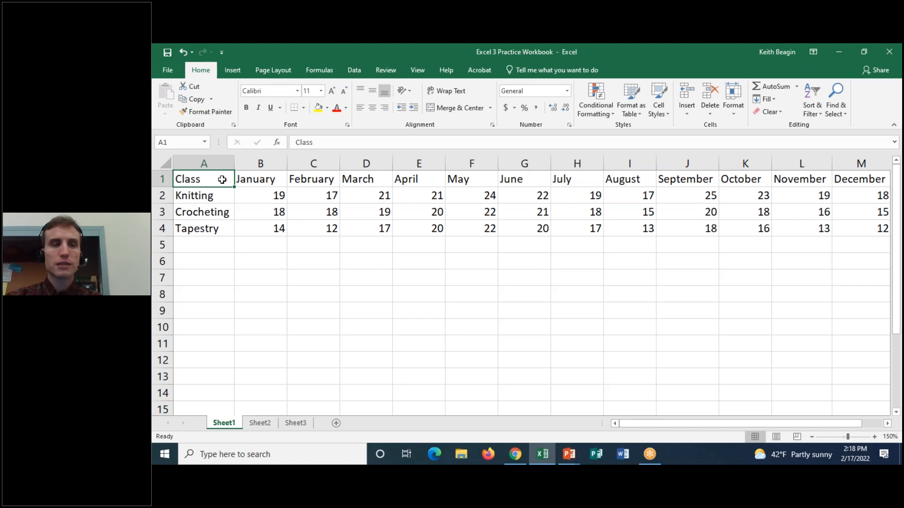
pyautogui.moveTo(219, 179); pyautogui.dragTo(861, 188)
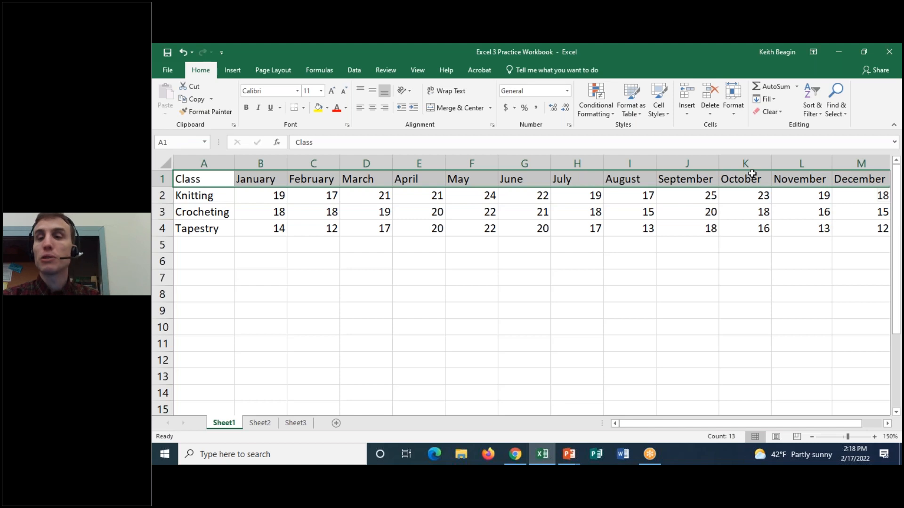
# Select cell B2, and step through the January, February, March and April headings in B1:E1.
pyautogui.moveTo(283, 195); pyautogui.dragTo(255, 190)
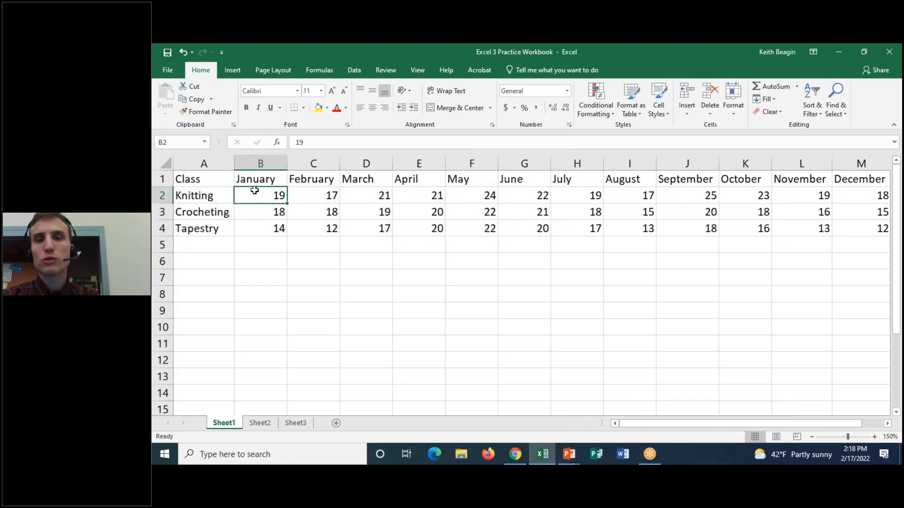
pyautogui.click(266, 183)
pyautogui.click(310, 179)
pyautogui.click(367, 182)
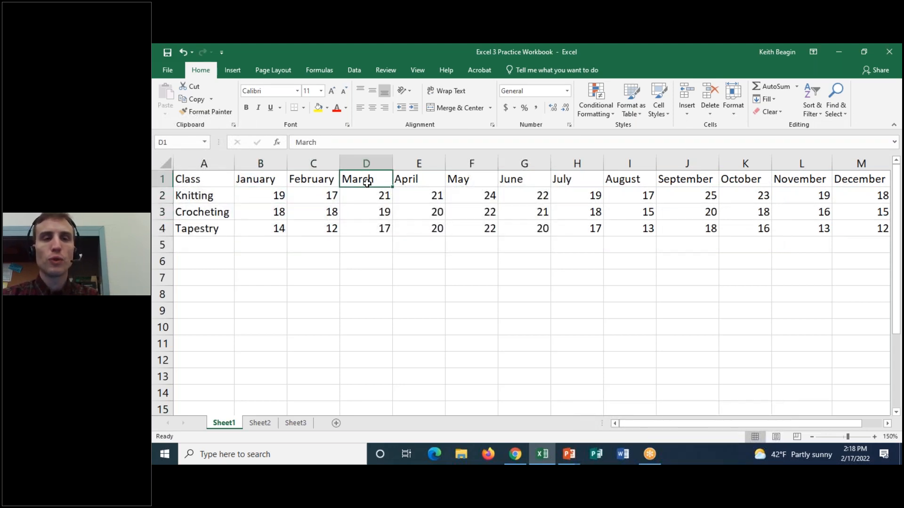
pyautogui.click(416, 181)
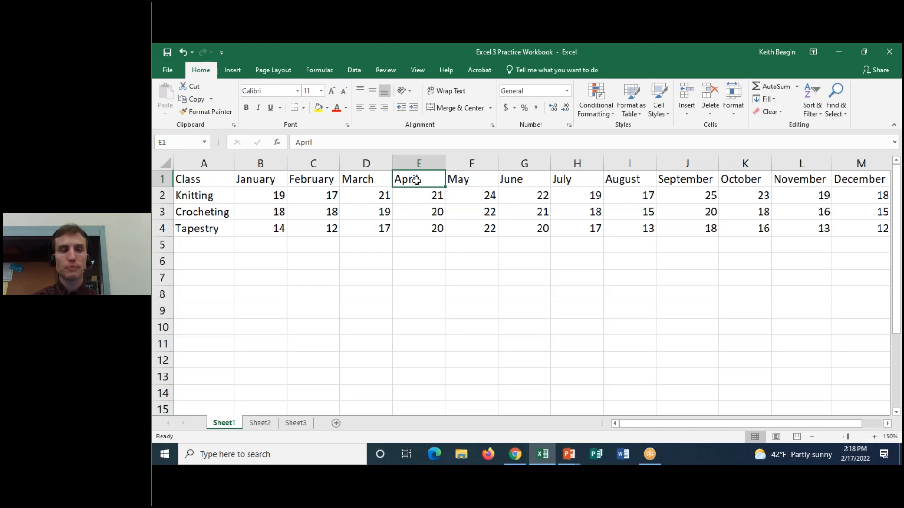
# Point out the Class heading in A1 and highlight the class names in A2:A4.
pyautogui.click(229, 181)
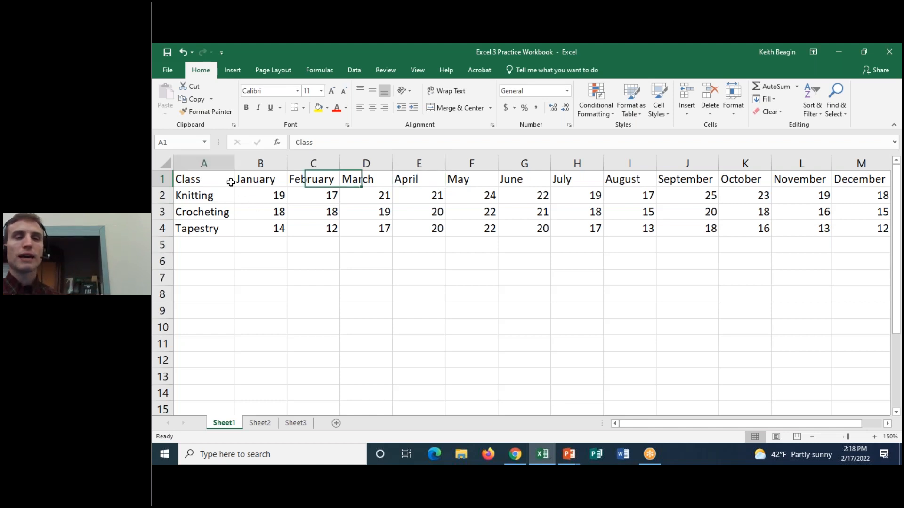
pyautogui.click(205, 193)
pyautogui.click(221, 211)
pyautogui.moveTo(209, 194); pyautogui.dragTo(207, 229)
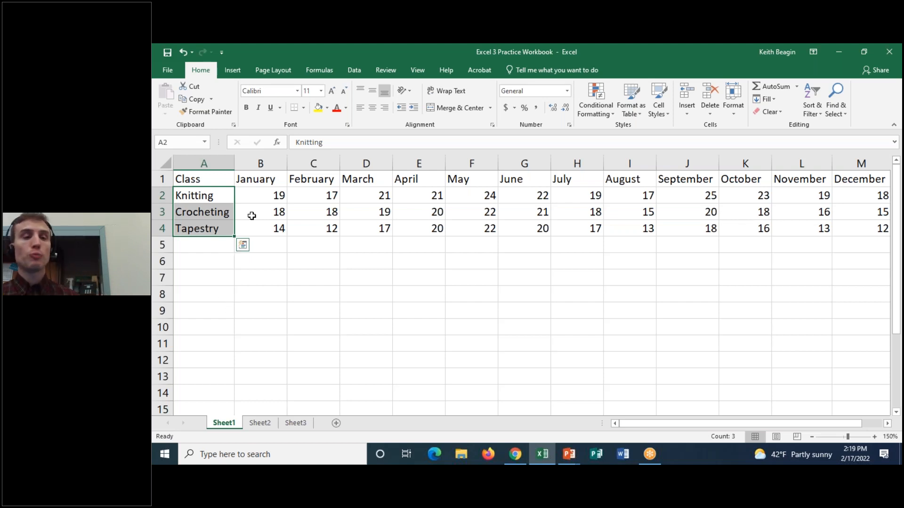
# Highlight the monthly figures in B2:M4, and return the selection to cell B2.
pyautogui.click(259, 194)
pyautogui.moveTo(259, 194); pyautogui.dragTo(843, 223)
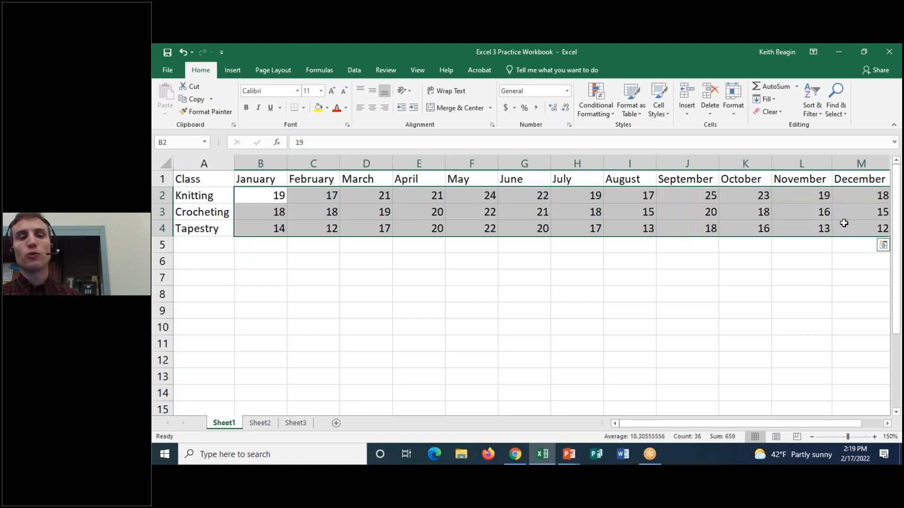
pyautogui.click(279, 194)
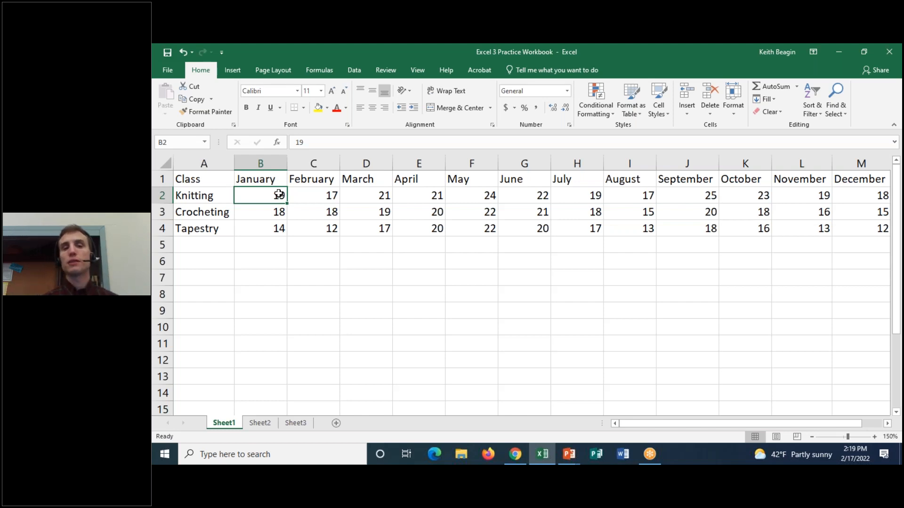
# Select the Knitting, Crocheting and Tapestry cells one by one, ending on Knitting's January figure in B2.
pyautogui.click(212, 194)
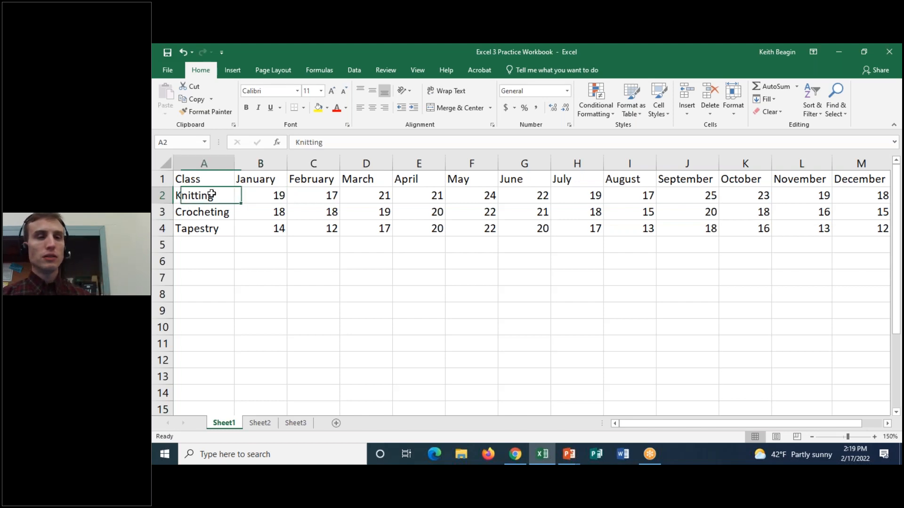
pyautogui.click(216, 214)
pyautogui.click(212, 230)
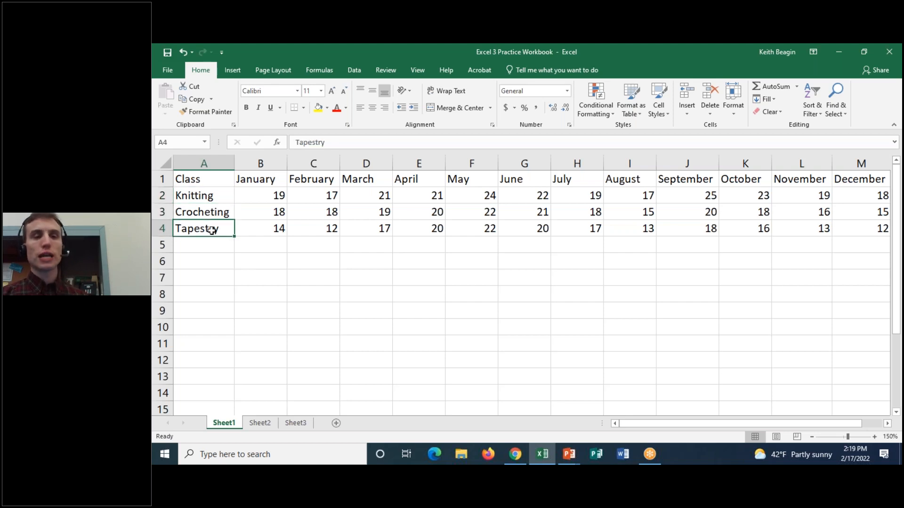
pyautogui.click(259, 194)
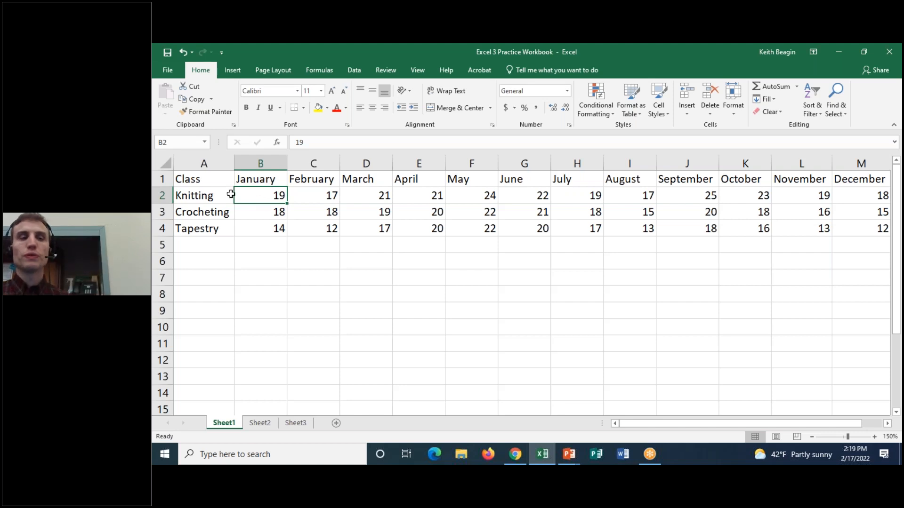
# Select the January heading, Crocheting's January figure and the Class heading in A1 one by one.
pyautogui.click(275, 181)
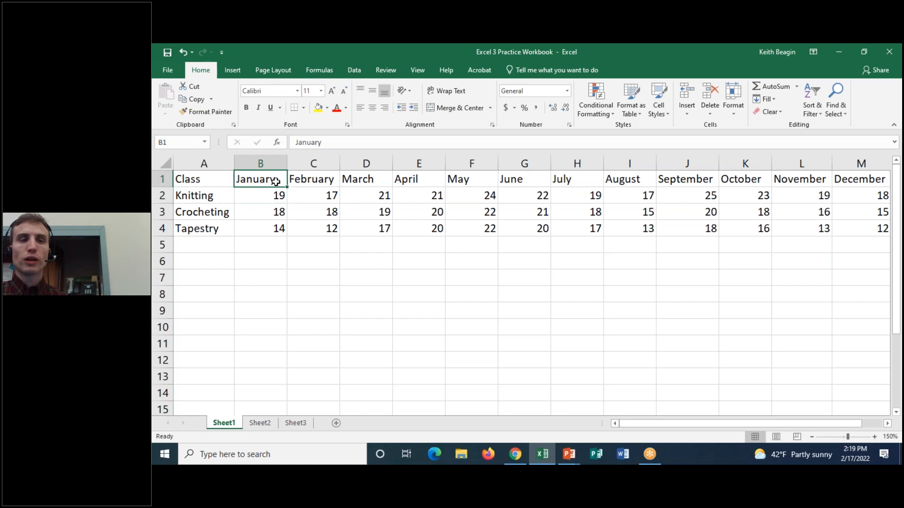
pyautogui.click(258, 213)
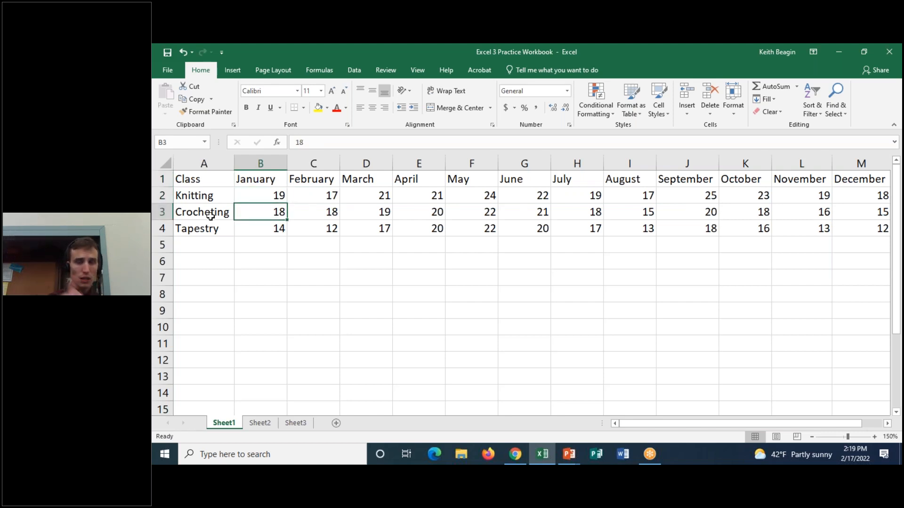
pyautogui.click(220, 178)
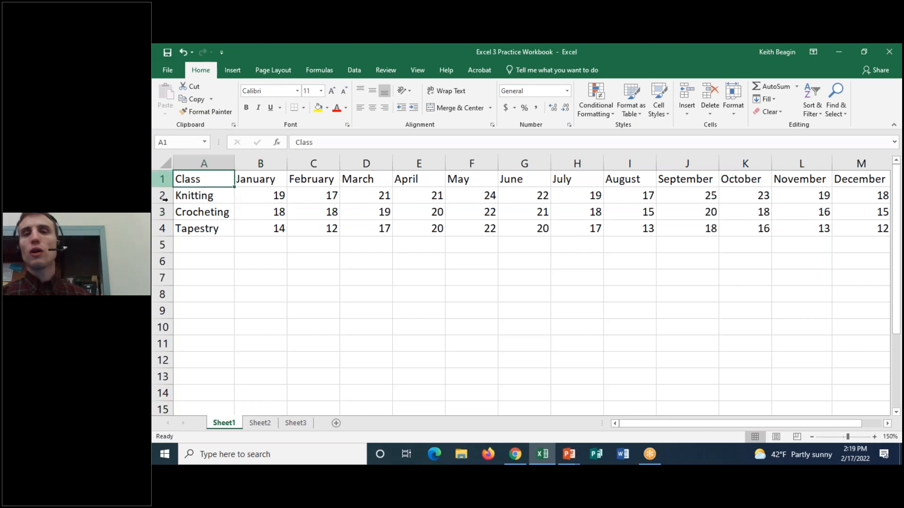
# Circle the worksheet tabs with the annotation pen, and clear the drawing.
pyautogui.click(626, 49)
pyautogui.moveTo(242, 412)
pyautogui.mouseDown()
pyautogui.moveTo(177, 408)
pyautogui.moveTo(216, 434)
pyautogui.moveTo(312, 433)
pyautogui.moveTo(310, 405)
pyautogui.moveTo(174, 409)
pyautogui.mouseUp()
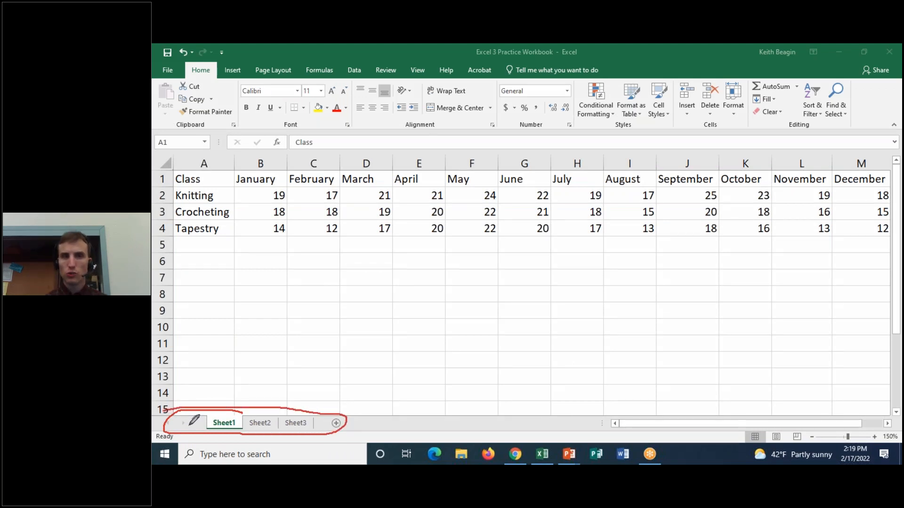
pyautogui.click(606, 121)
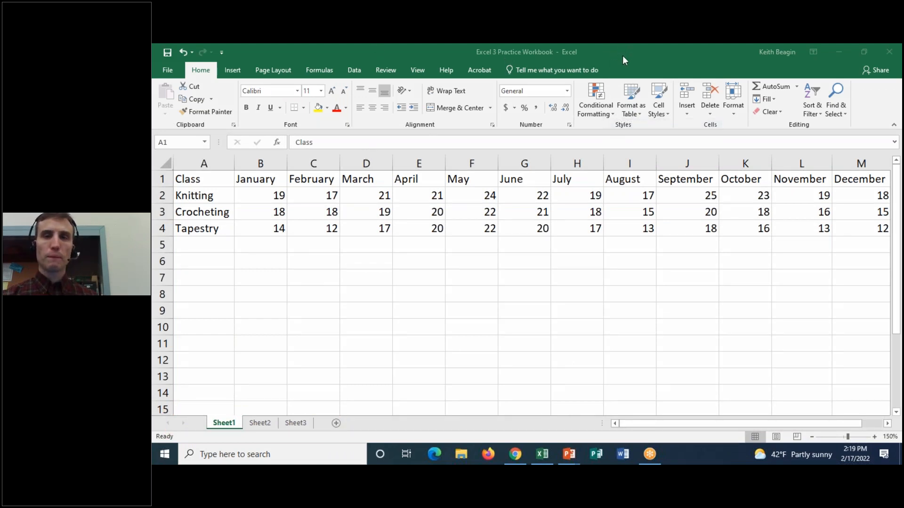
pyautogui.click(267, 440)
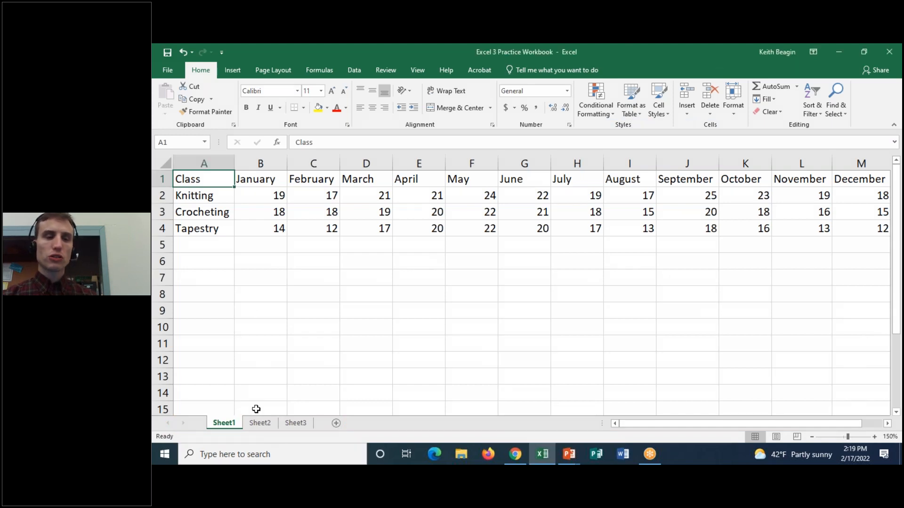
# Switch among the Sheet1, Sheet2 and Sheet3 worksheets, ending on Sheet2.
pyautogui.keyDown('shift'); pyautogui.click(296, 423); pyautogui.keyUp('shift')
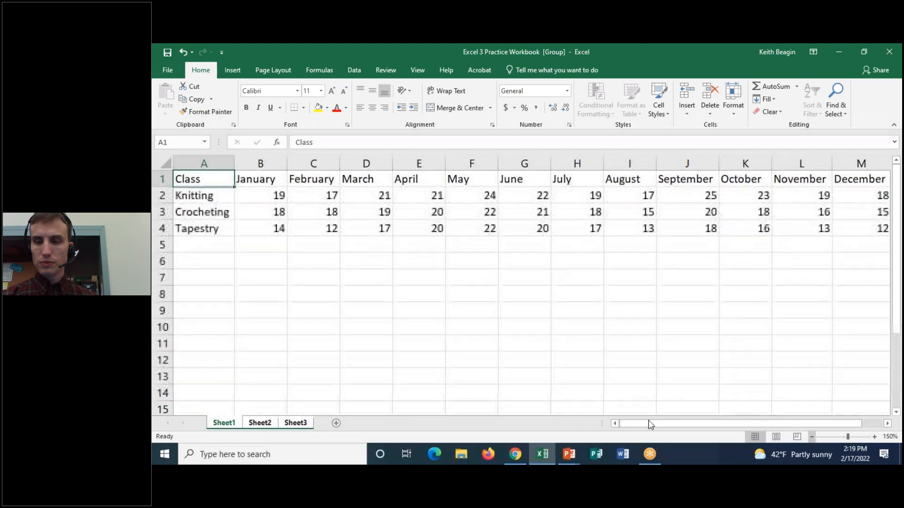
pyautogui.click(260, 423)
pyautogui.click(297, 422)
pyautogui.click(235, 423)
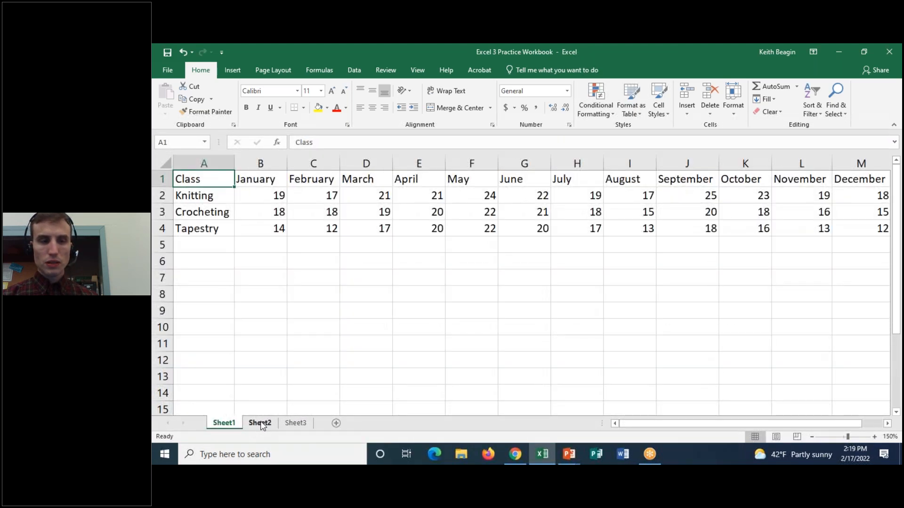
pyautogui.click(260, 423)
pyautogui.moveTo(641, 423); pyautogui.dragTo(630, 423)
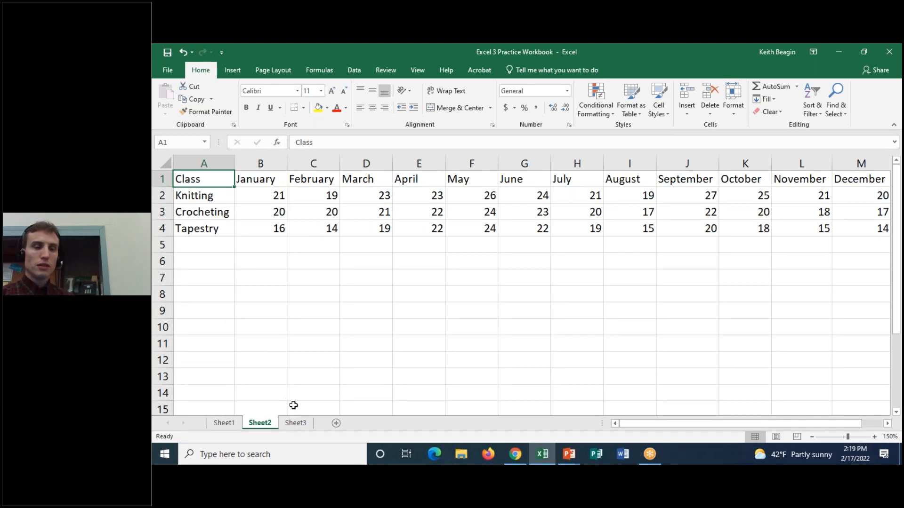
# View the Sheet3 table through its December column, and return to Sheet1 by way of Sheet2.
pyautogui.click(296, 424)
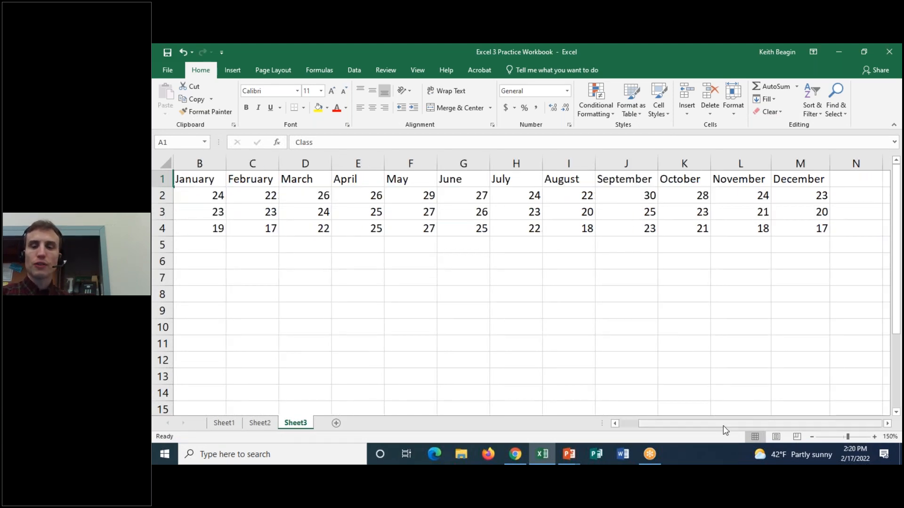
pyautogui.moveTo(722, 425); pyautogui.dragTo(216, 413)
pyautogui.click(261, 424)
pyautogui.click(224, 423)
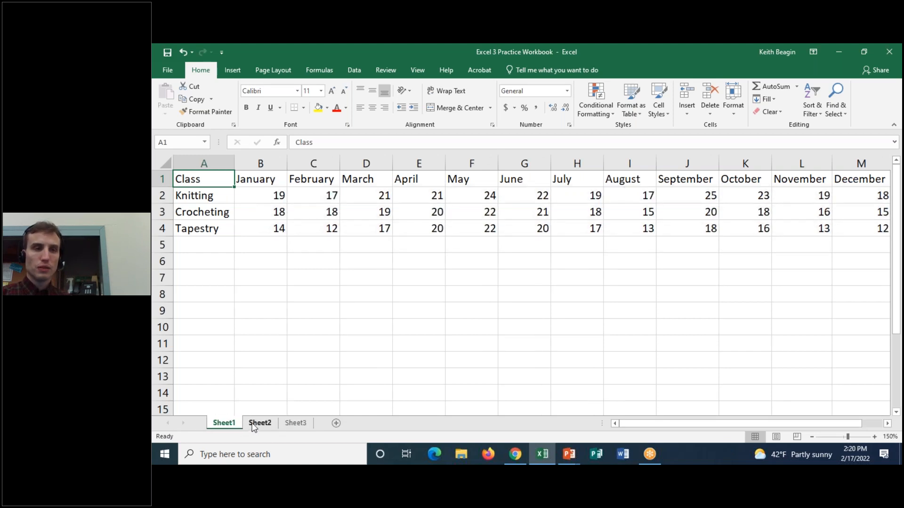
# Highlight the January column on Sheet2, and return the selection to the Class heading in A1.
pyautogui.click(254, 423)
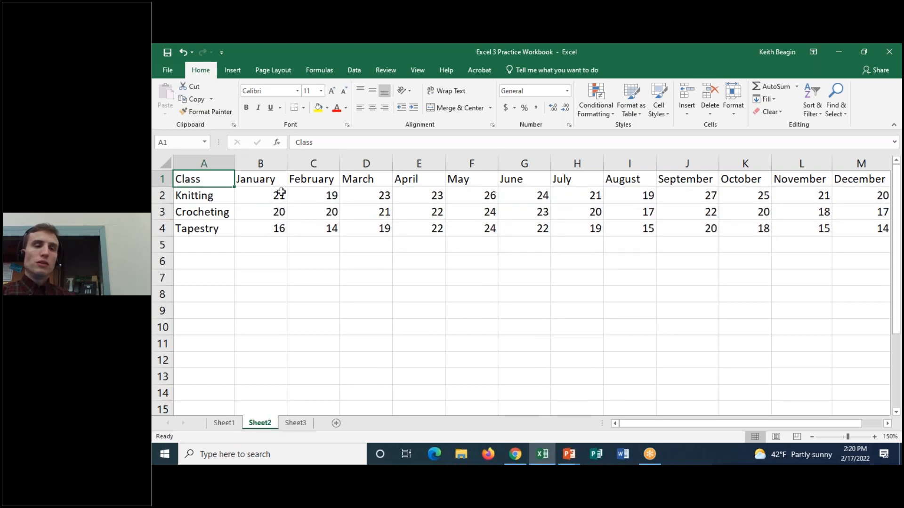
pyautogui.moveTo(281, 195); pyautogui.dragTo(255, 194)
pyautogui.click(260, 164)
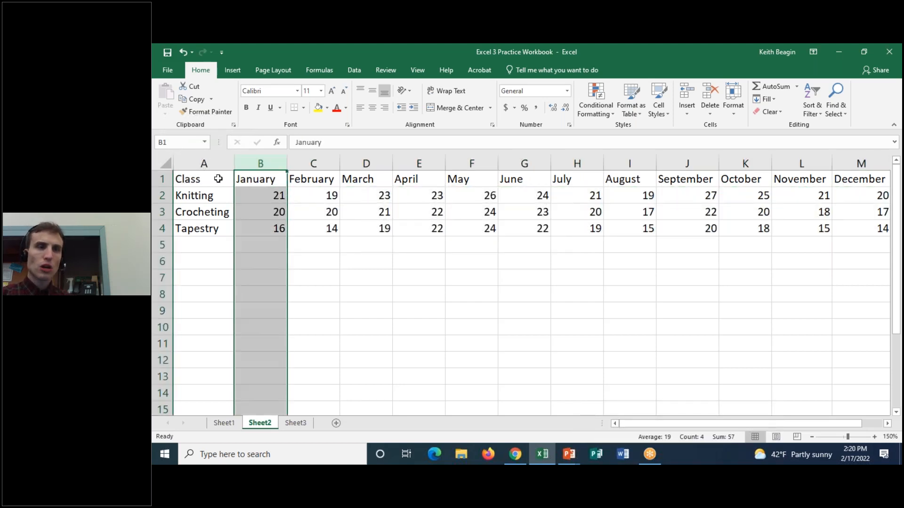
pyautogui.click(222, 178)
# Compare the tables on Sheet1, Sheet2 and Sheet3 in turn, ending back on Sheet1.
pyautogui.click(225, 422)
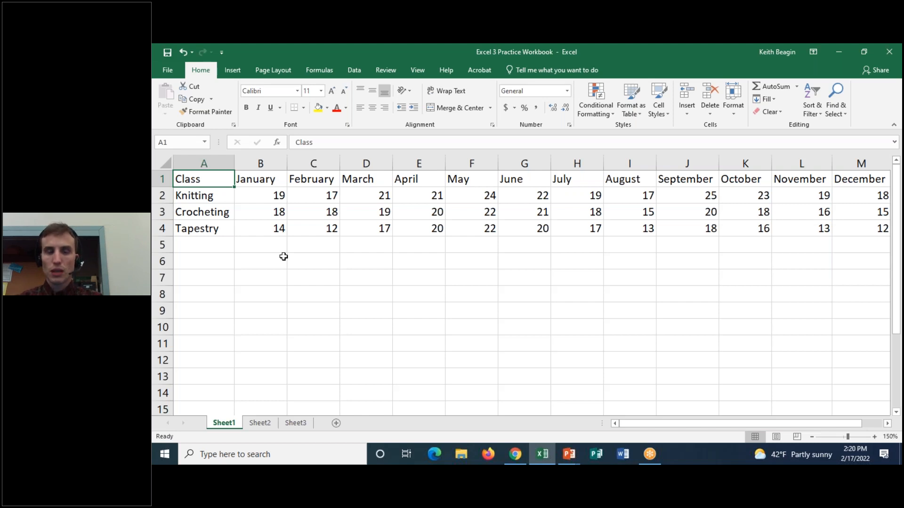
pyautogui.click(260, 423)
pyautogui.click(290, 423)
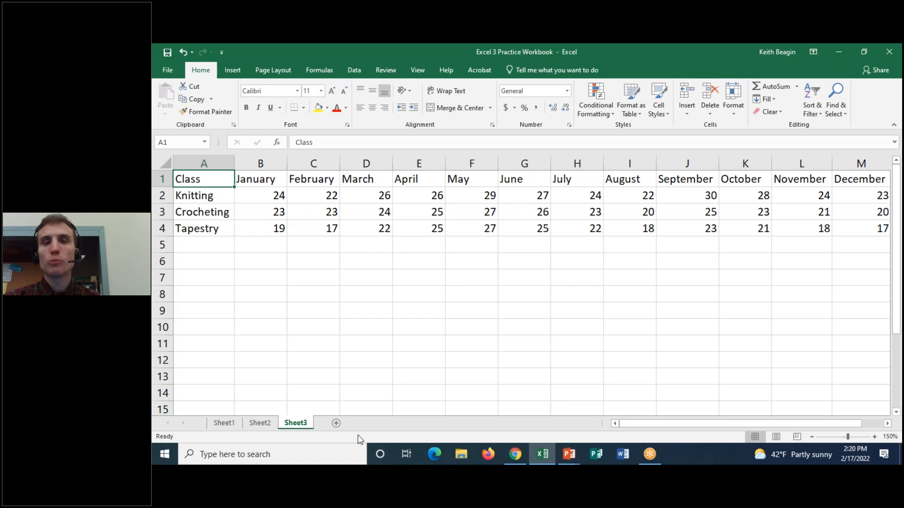
pyautogui.click(233, 425)
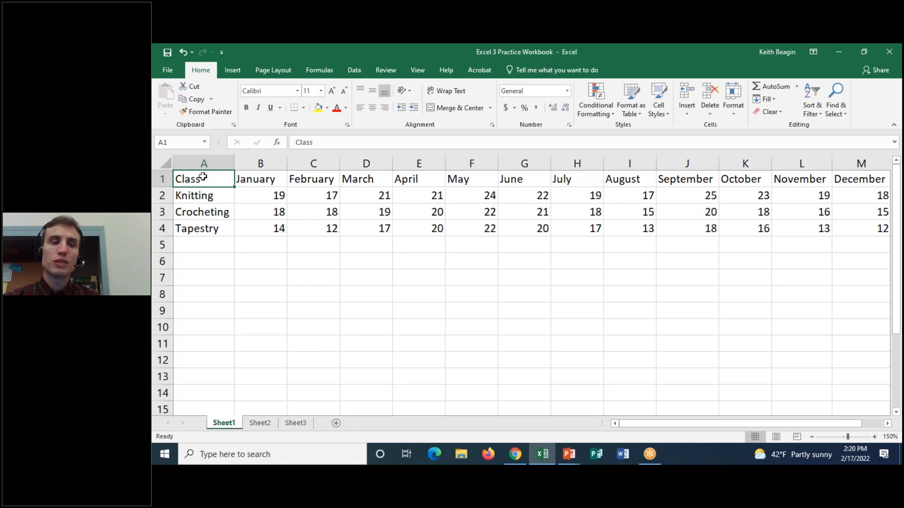
# Highlight the parts of the Sheet1 table one after another, A1:M1, A2:A4 and B2:M4, ending on cell A1.
pyautogui.moveTo(203, 177); pyautogui.dragTo(647, 226)
pyautogui.moveTo(205, 179); pyautogui.dragTo(855, 165)
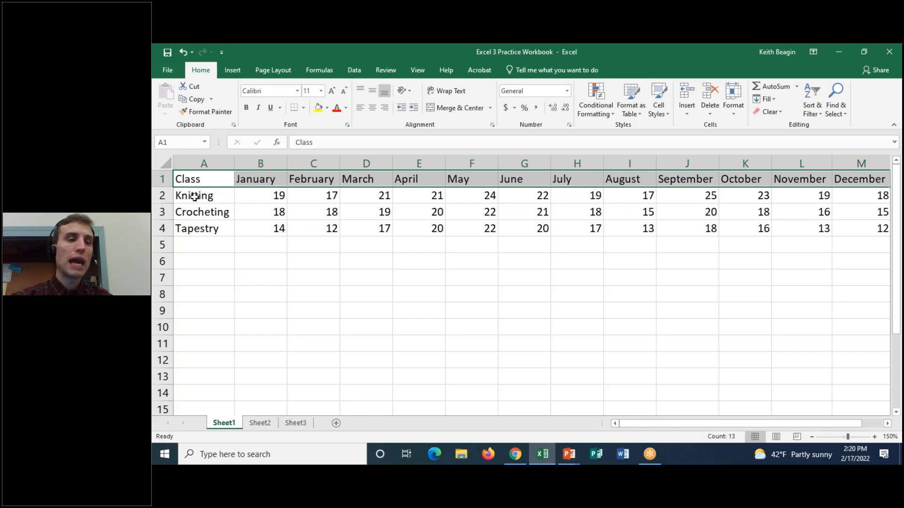
pyautogui.click(196, 195)
pyautogui.moveTo(197, 207); pyautogui.dragTo(197, 225)
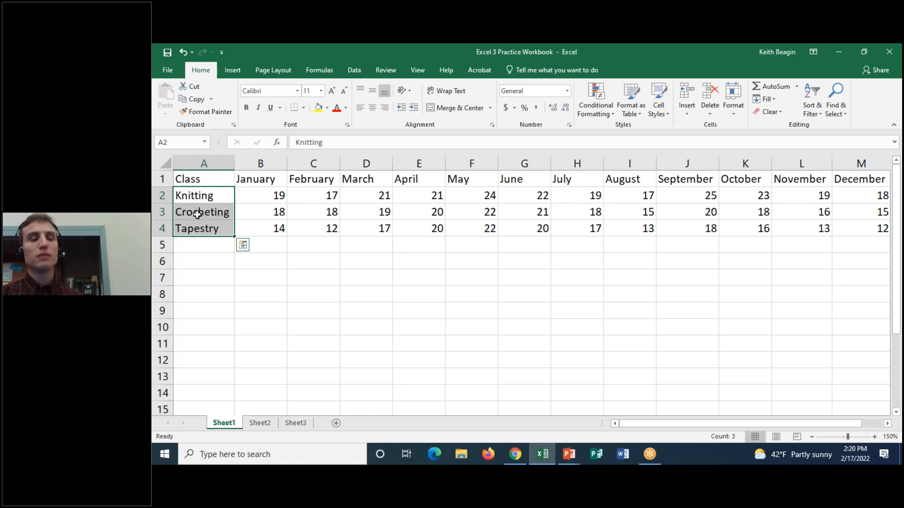
pyautogui.moveTo(247, 196); pyautogui.dragTo(866, 228)
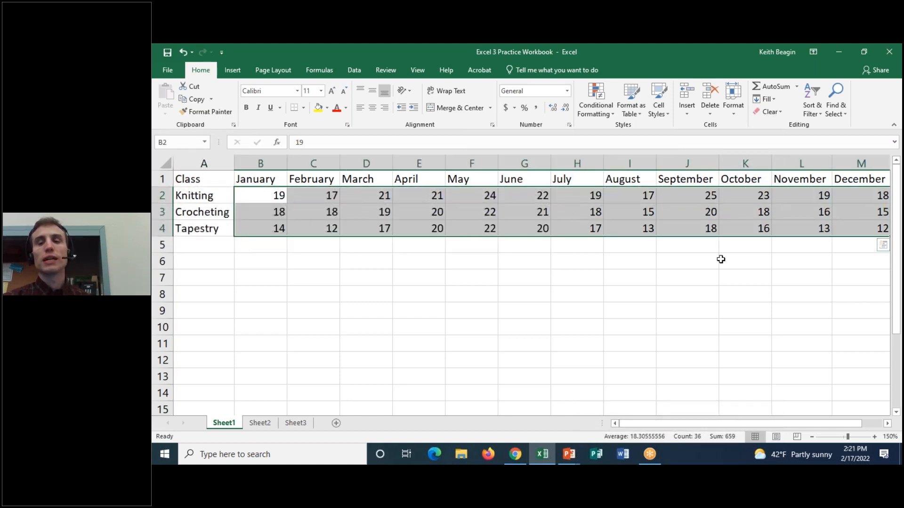
pyautogui.click(227, 180)
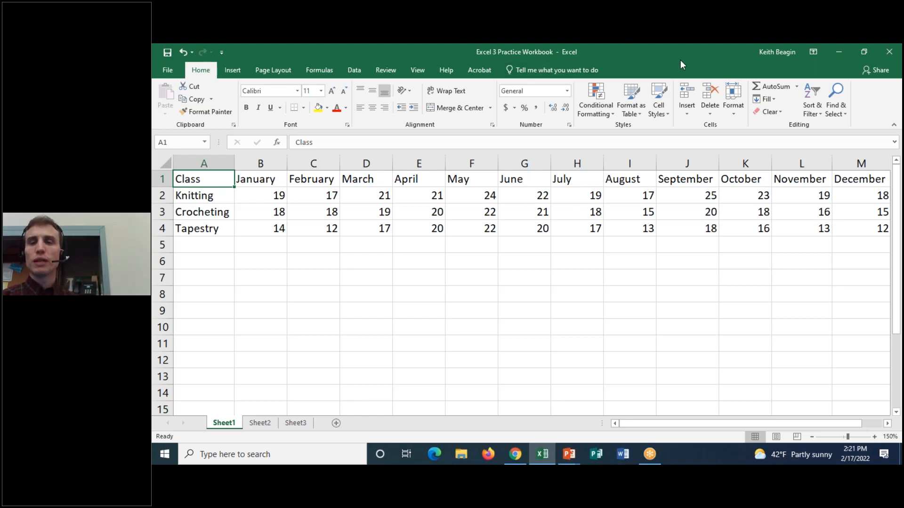
pyautogui.click(806, 114)
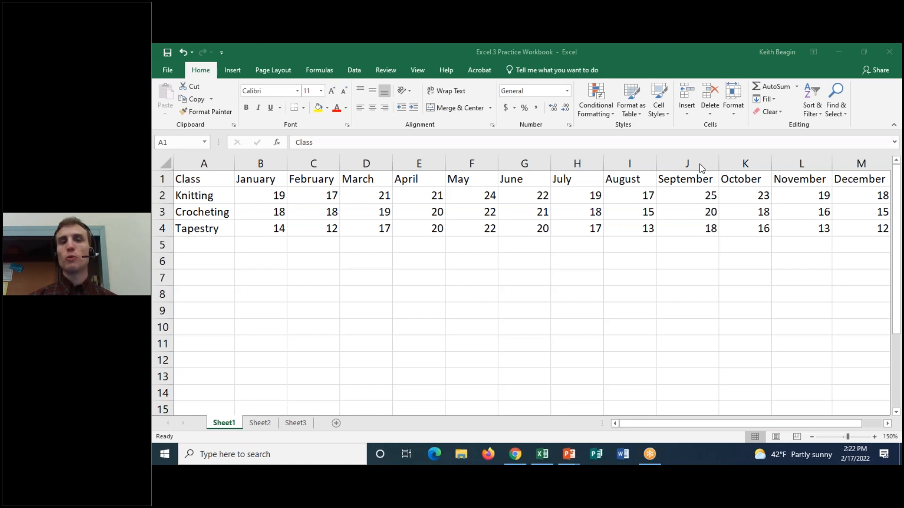
pyautogui.click(237, 428)
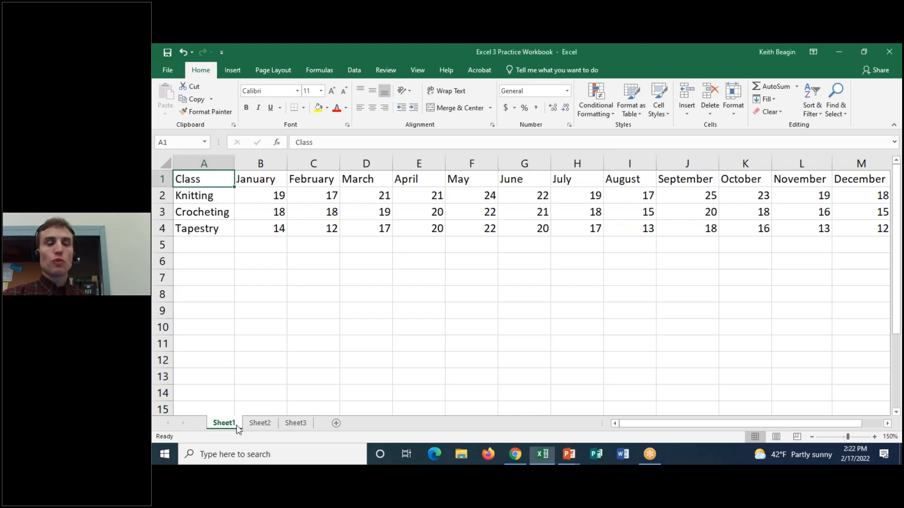
pyautogui.rightClick(229, 426)
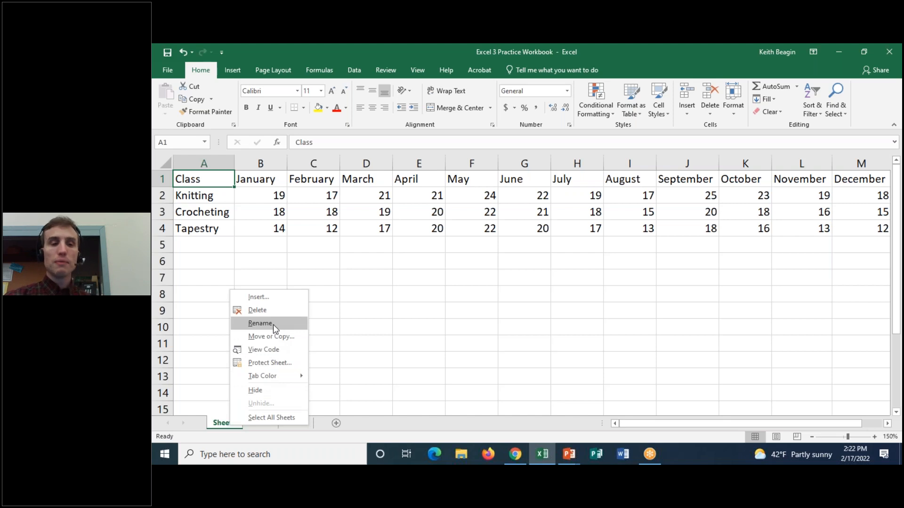
pyautogui.click(223, 425)
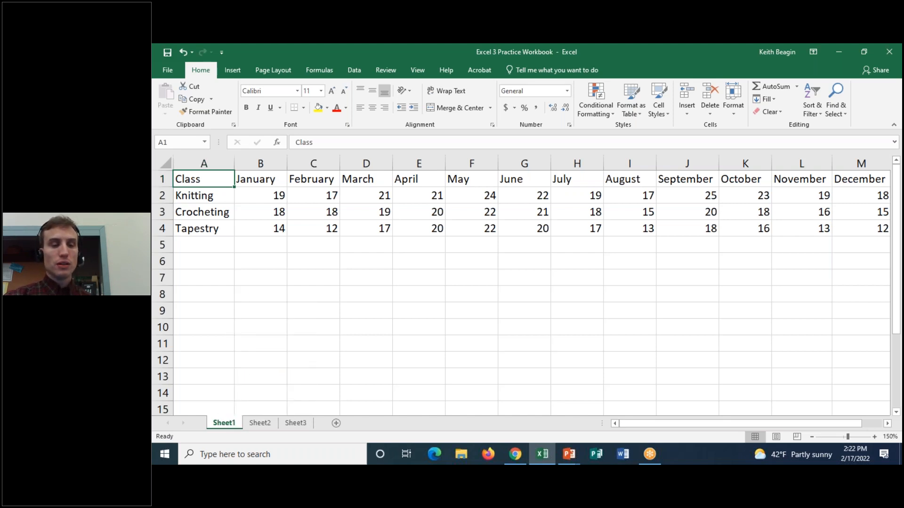
# Rename the Sheet1 worksheet as 2019.
pyautogui.doubleClick(223, 424)
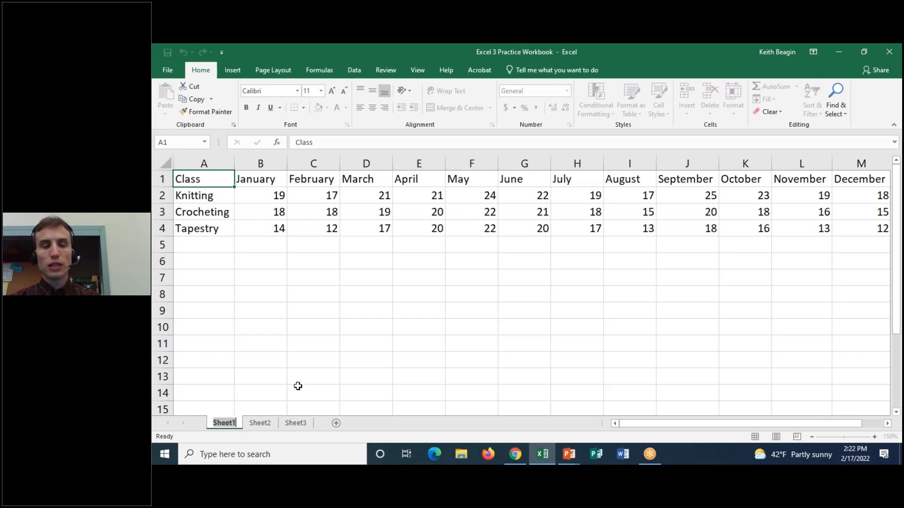
pyautogui.press('BackSpace')
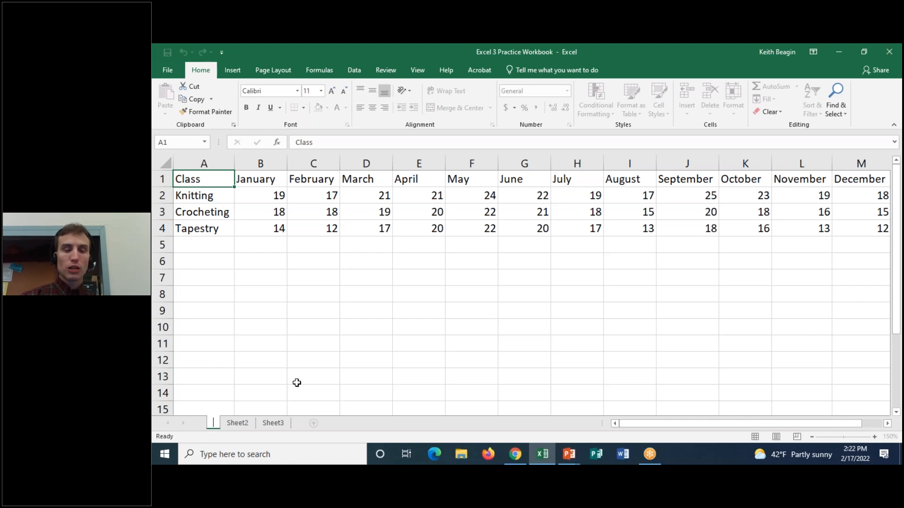
pyautogui.write('2019')
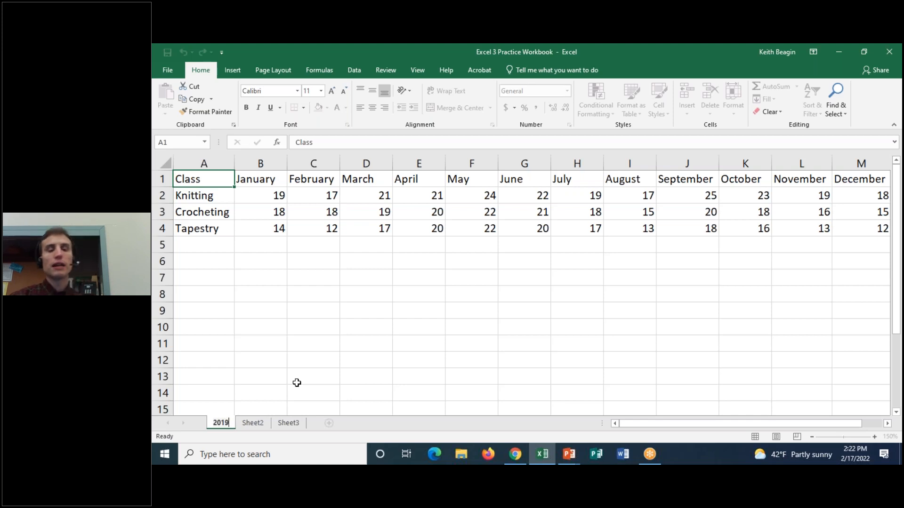
pyautogui.press('Return')
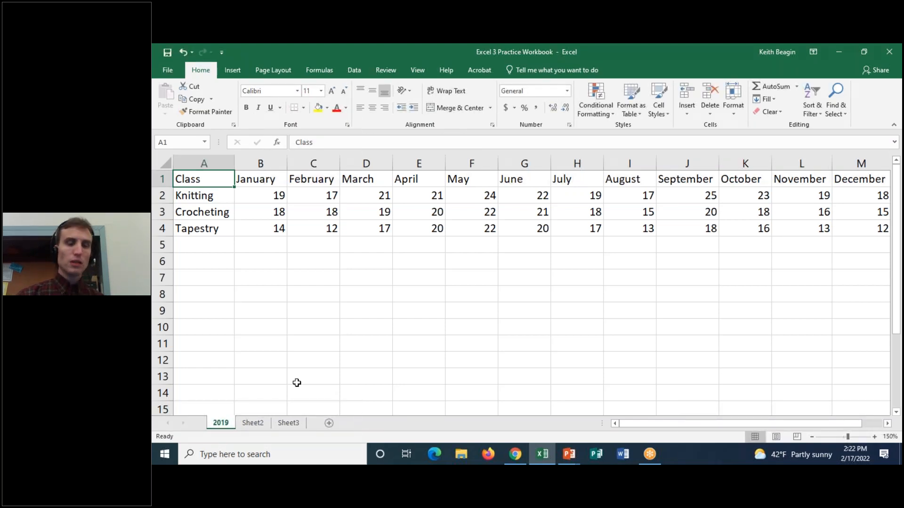
# Rename the Sheet2 worksheet as 2020.
pyautogui.click(252, 423)
pyautogui.write('2020')
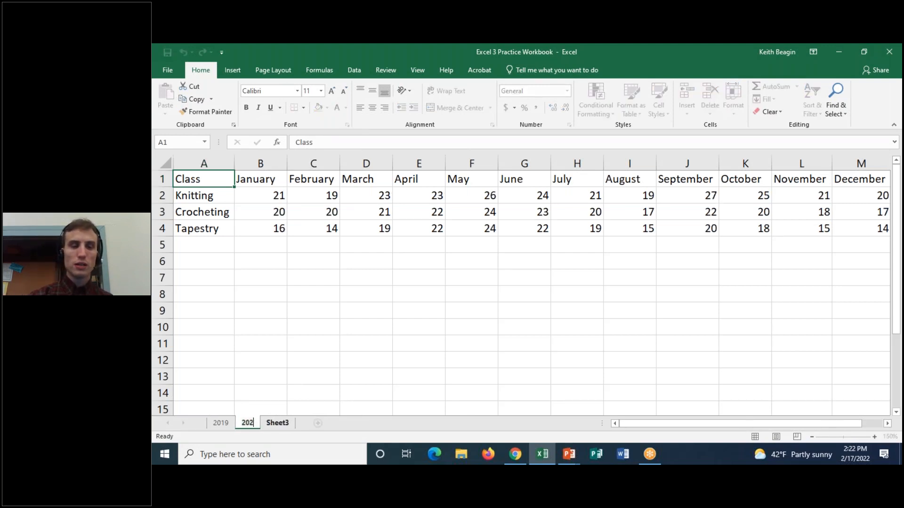
pyautogui.press('Return')
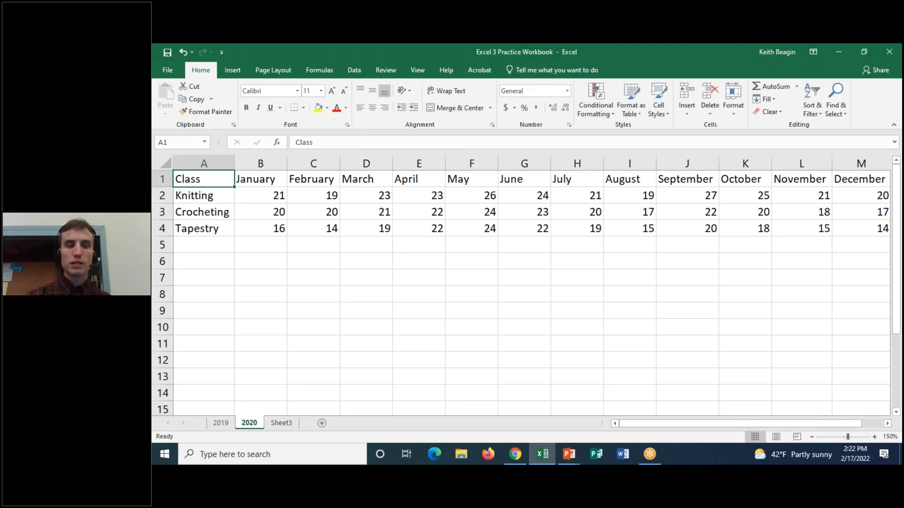
# Rename the Sheet3 worksheet as 2021.
pyautogui.click(291, 417)
pyautogui.doubleClick(291, 417)
pyautogui.write('2021')
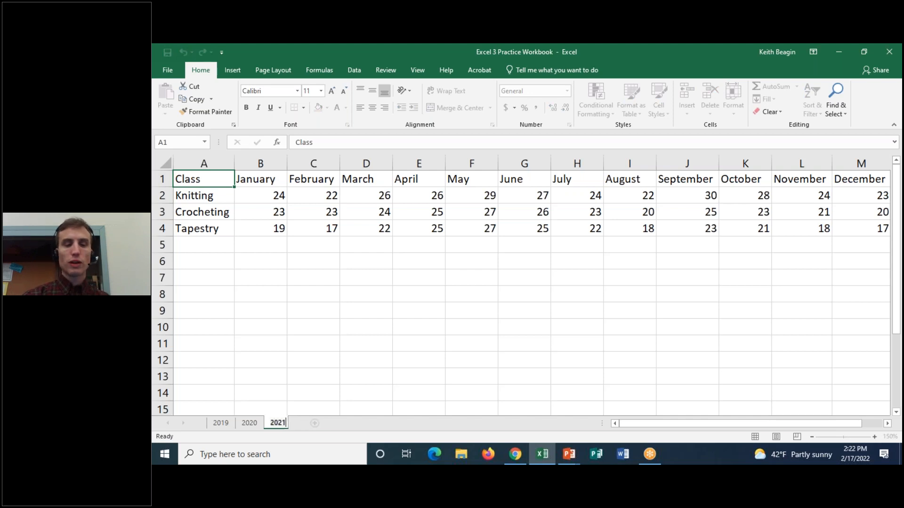
pyautogui.press('Return')
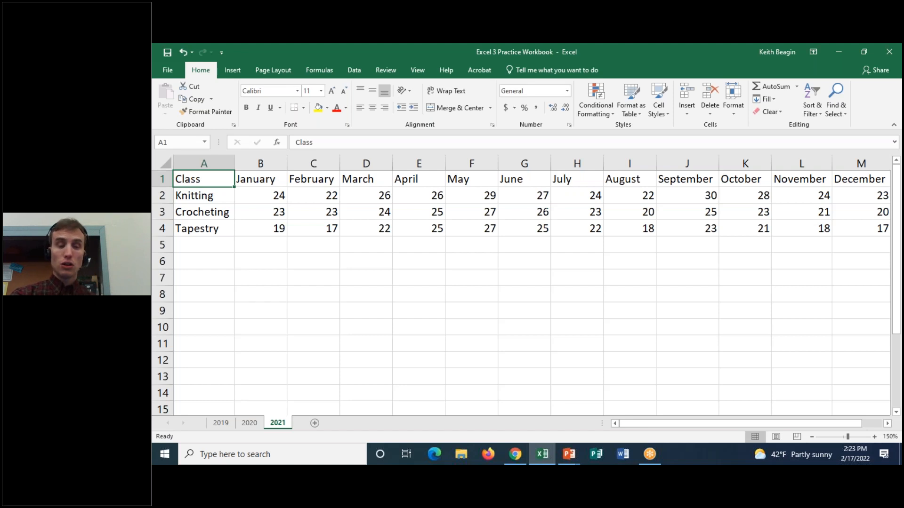
# Return to the 2019 worksheet, look at the Save As dialog for the workbook, and close it without saving.
pyautogui.click(221, 423)
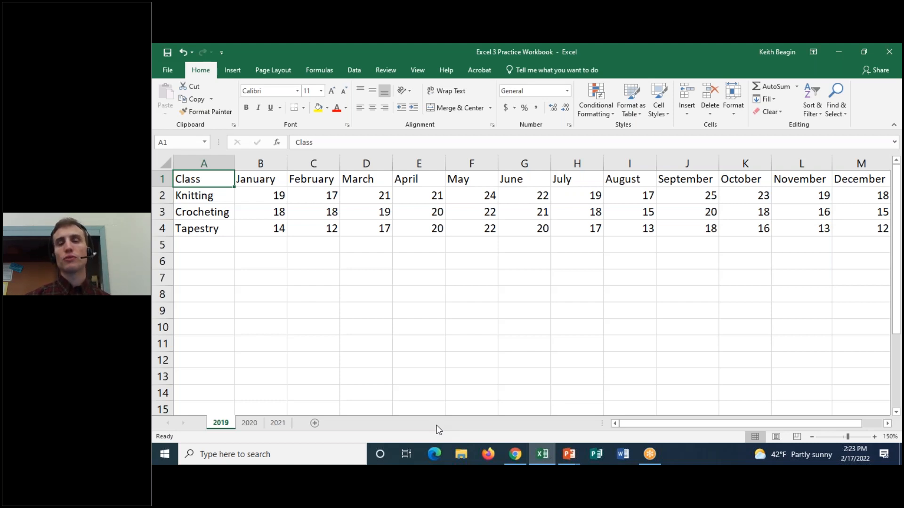
pyautogui.click(167, 70)
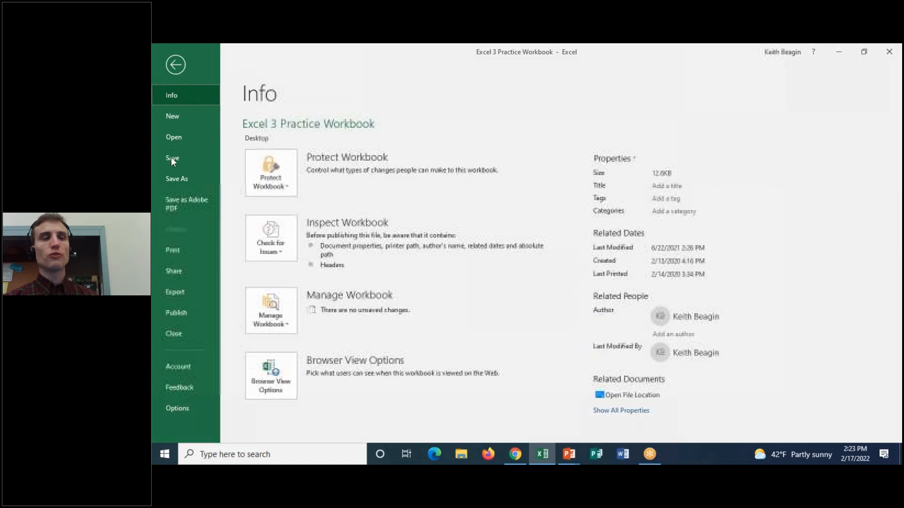
pyautogui.click(171, 178)
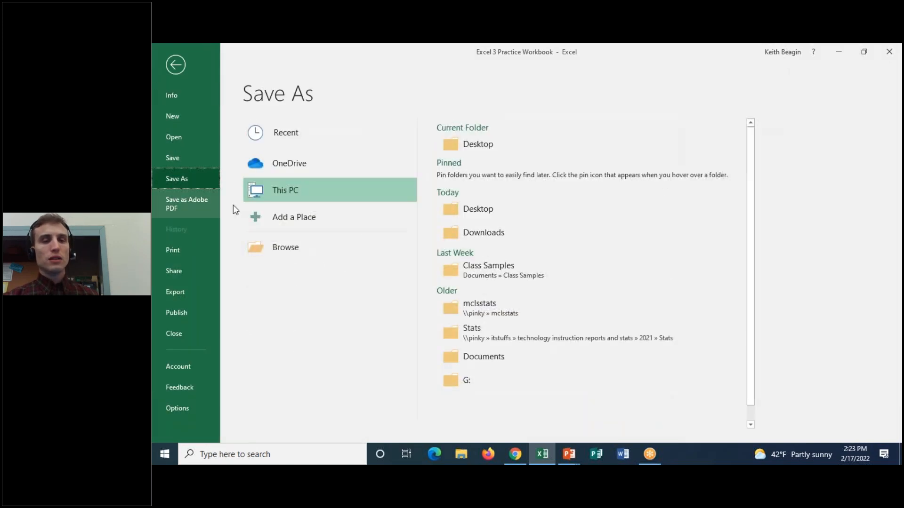
pyautogui.click(276, 239)
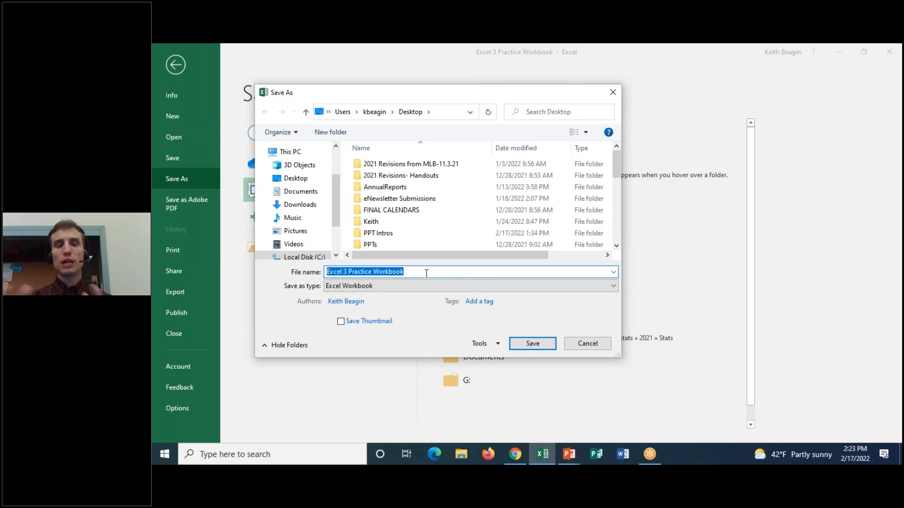
pyautogui.click(601, 344)
pyautogui.click(173, 71)
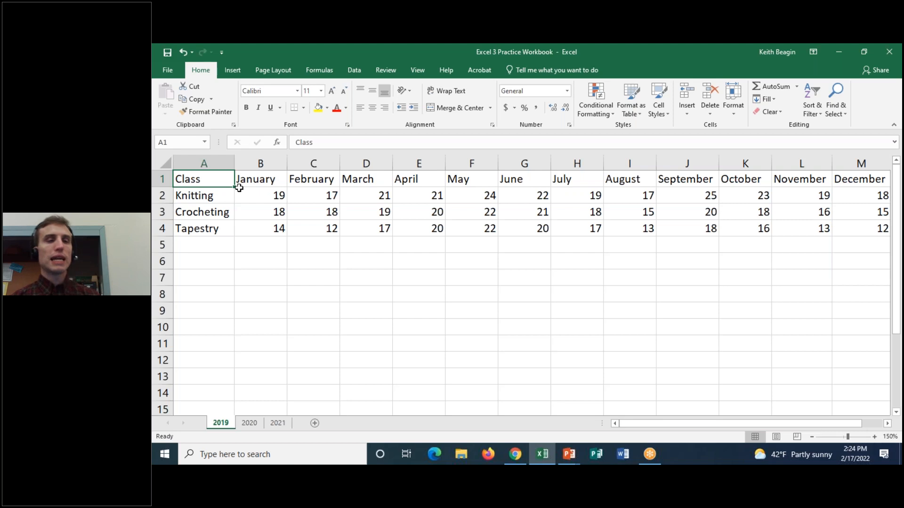
# Highlight the Knitting row on the 2019 worksheet, first A2:M2 with its label and then only the monthly values B2:M2.
pyautogui.click(224, 199)
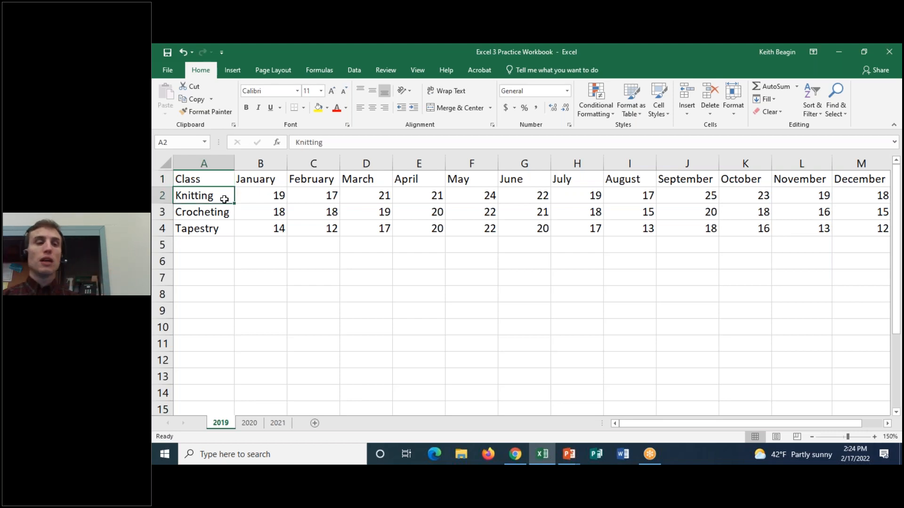
pyautogui.moveTo(224, 200); pyautogui.dragTo(856, 199)
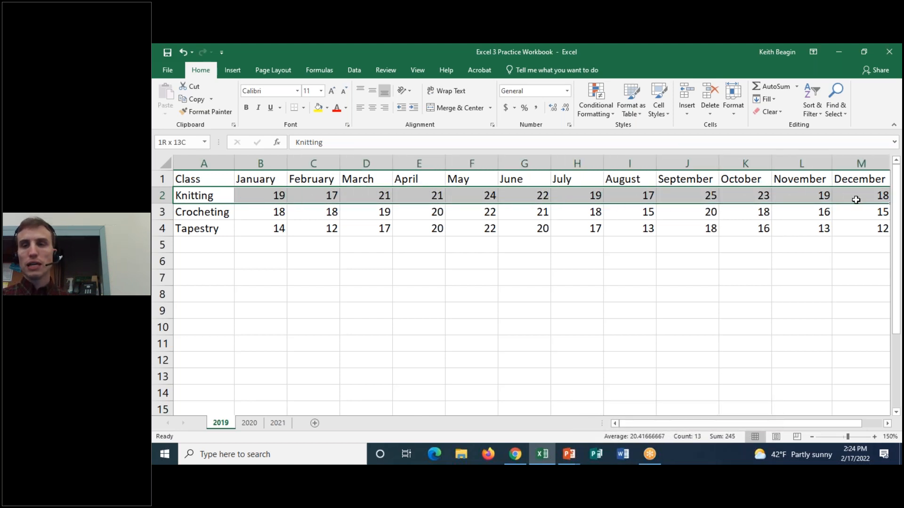
pyautogui.moveTo(673, 425); pyautogui.dragTo(640, 424)
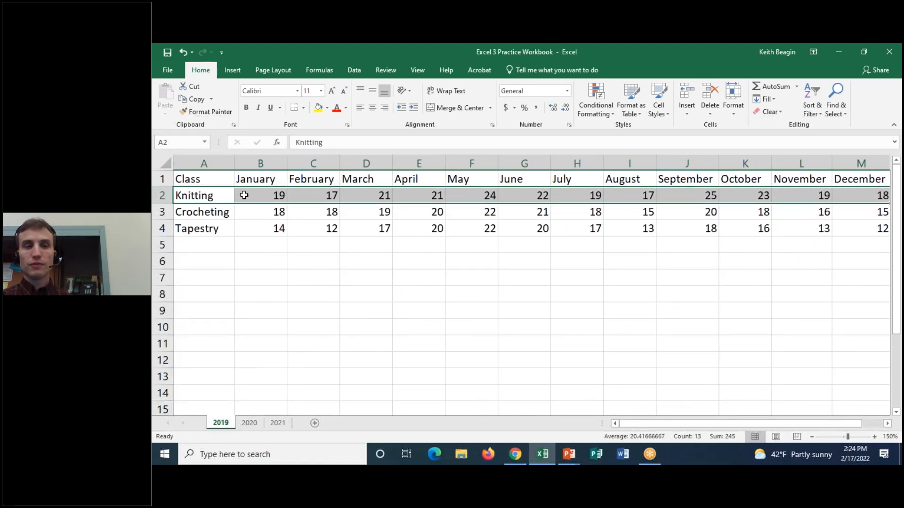
pyautogui.click(261, 198)
pyautogui.moveTo(288, 198); pyautogui.dragTo(833, 196)
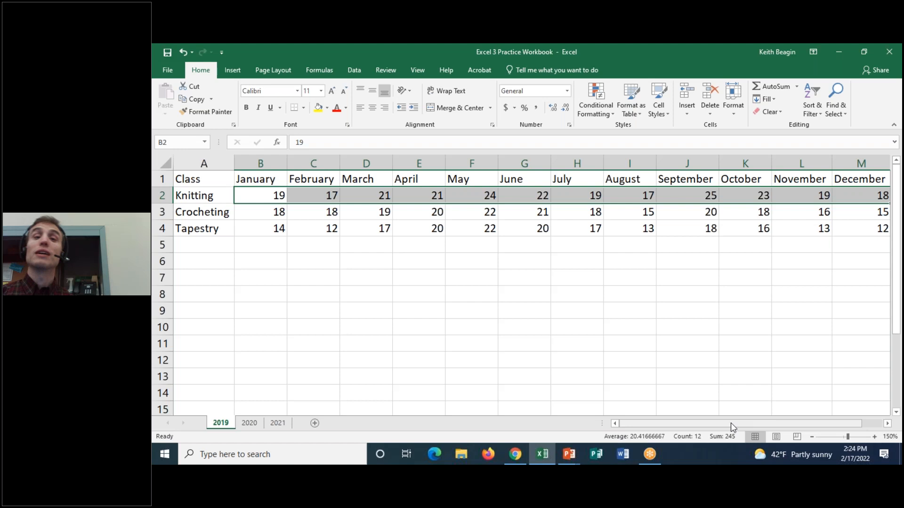
pyautogui.moveTo(731, 423); pyautogui.dragTo(774, 420)
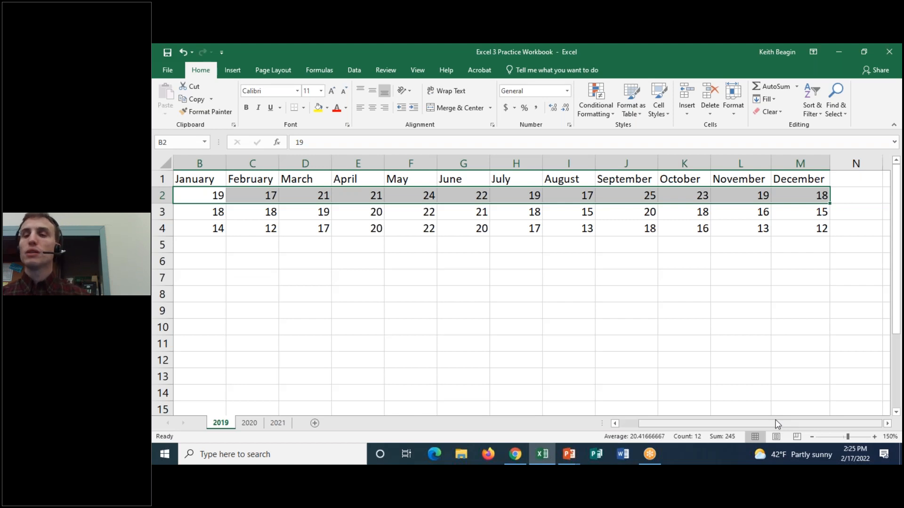
# Highlight the empty cells N2:N4 beside the December values, then select the heading cell N1.
pyautogui.click(847, 197)
pyautogui.moveTo(848, 197); pyautogui.dragTo(857, 222)
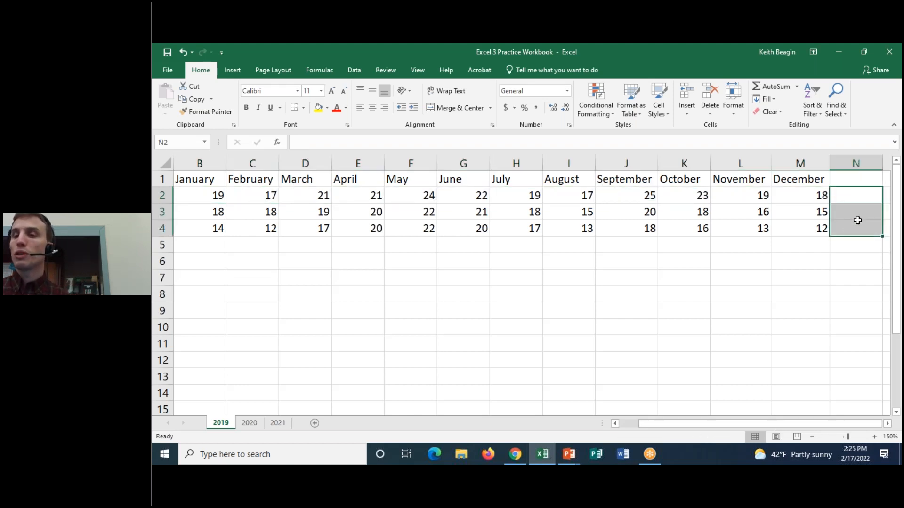
pyautogui.click(853, 179)
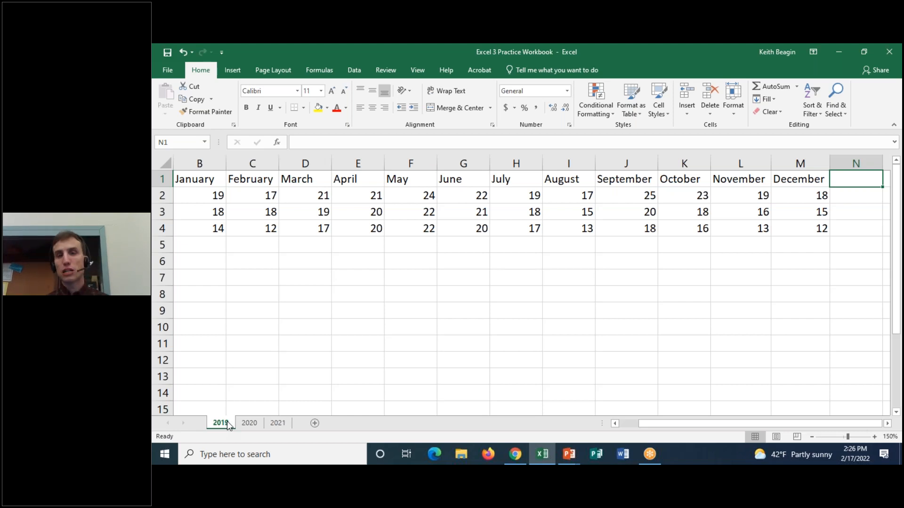
# View the tables on the 2020 and 2021 worksheets and go back to the 2019 worksheet.
pyautogui.click(249, 423)
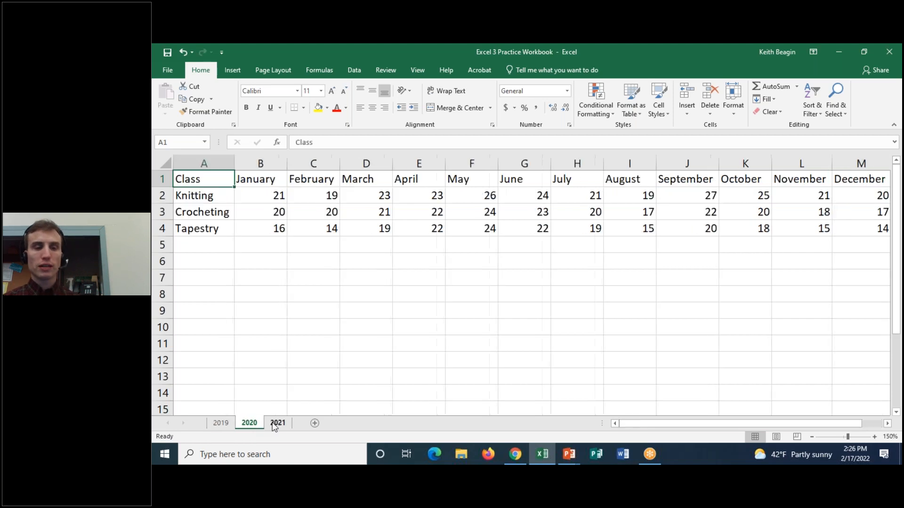
pyautogui.click(274, 423)
pyautogui.click(249, 423)
pyautogui.click(217, 422)
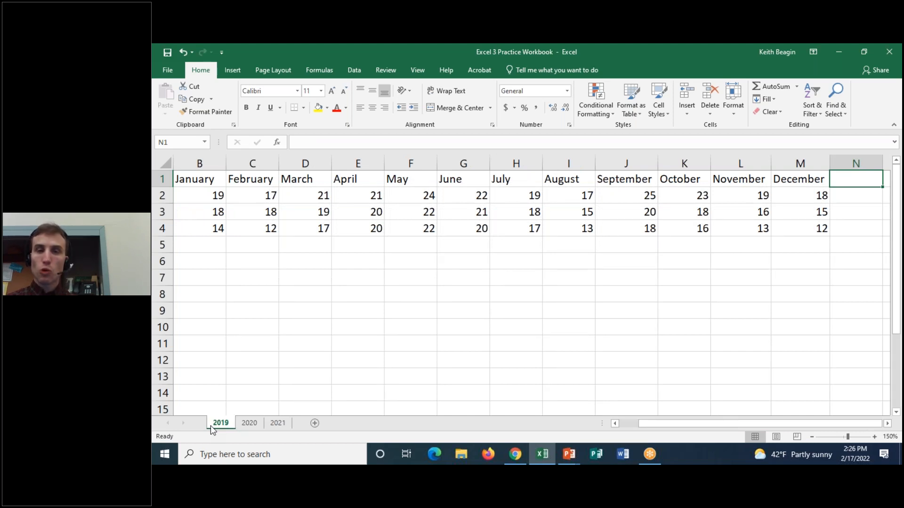
# Group the 2019, 2020 and 2021 worksheets, then ungroup them and return to 2019.
pyautogui.keyDown('ctrl'); pyautogui.click(249, 423); pyautogui.keyUp('ctrl')
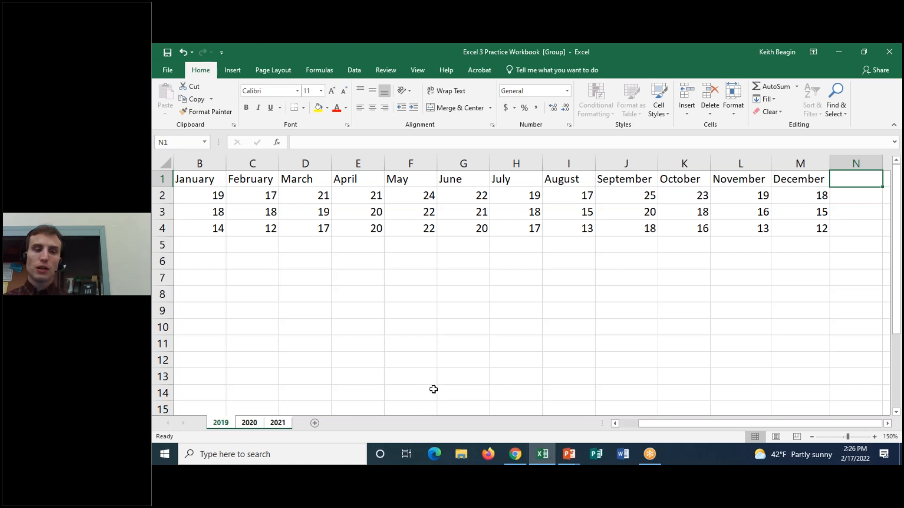
pyautogui.click(277, 423)
pyautogui.click(224, 420)
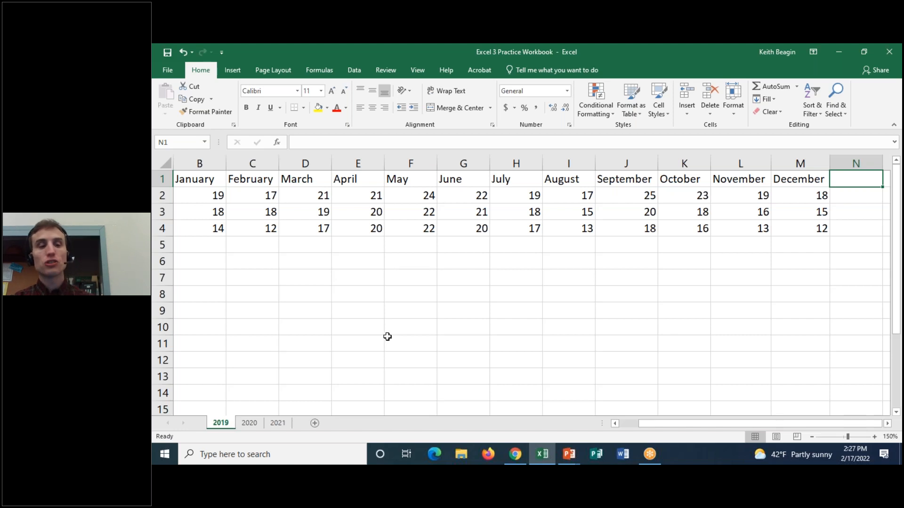
# Group the 2019 through 2021 worksheets and enter the heading Total in cell N1 of all three.
pyautogui.keyDown('shift'); pyautogui.click(279, 423); pyautogui.keyUp('shift')
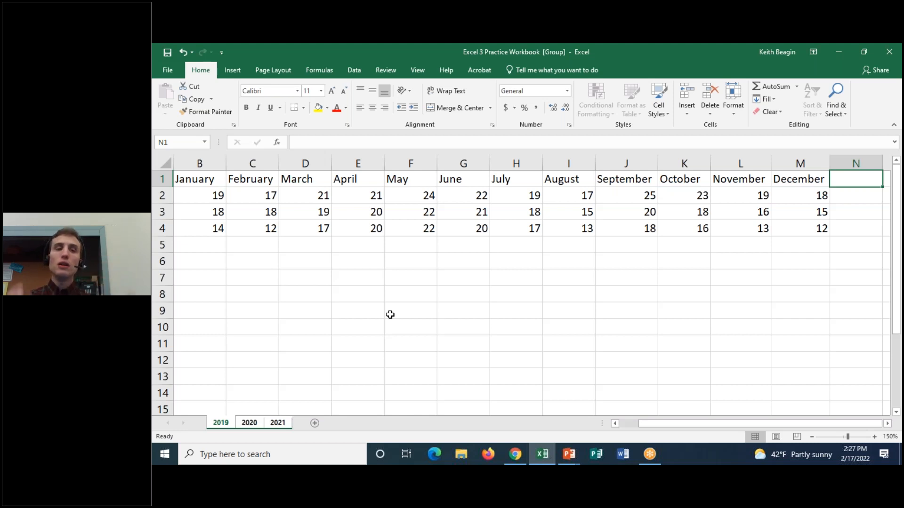
pyautogui.moveTo(753, 425); pyautogui.dragTo(753, 425)
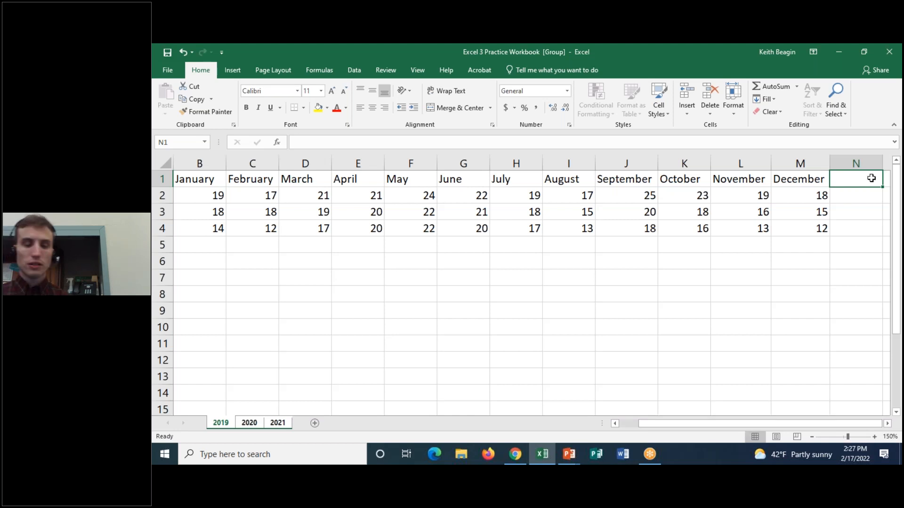
pyautogui.write('Total')
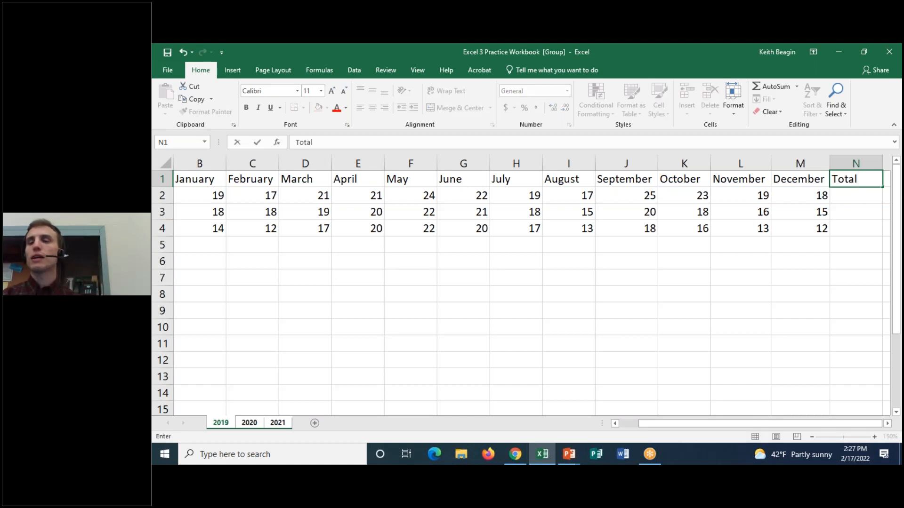
pyautogui.press('Return')
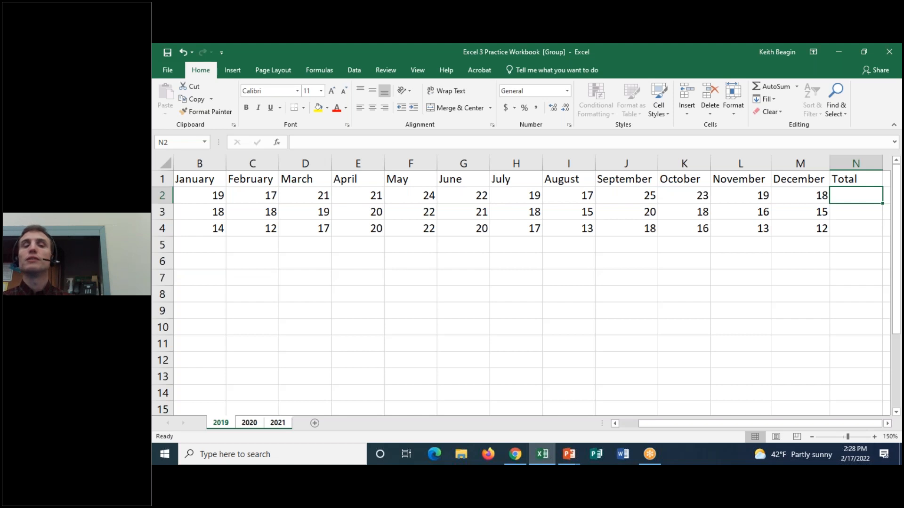
# Total the Knitting values B2:M2 in N2 with AutoSum and fill the formula down through N4 on the grouped worksheets.
pyautogui.moveTo(205, 195); pyautogui.dragTo(786, 197)
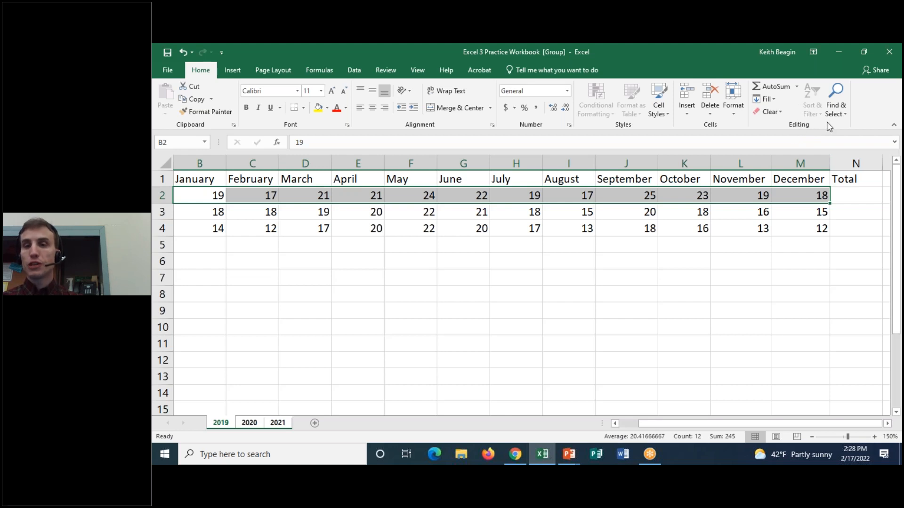
pyautogui.click(773, 91)
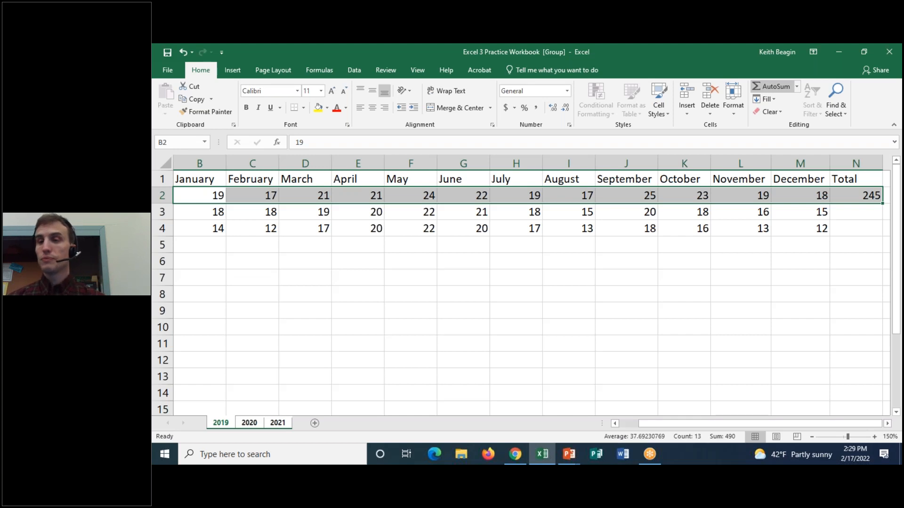
pyautogui.click(861, 197)
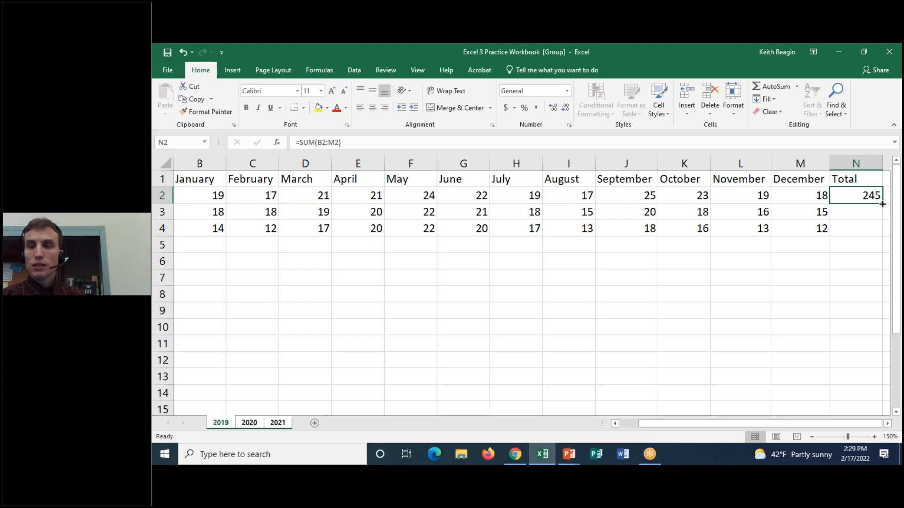
pyautogui.moveTo(882, 204); pyautogui.dragTo(882, 231)
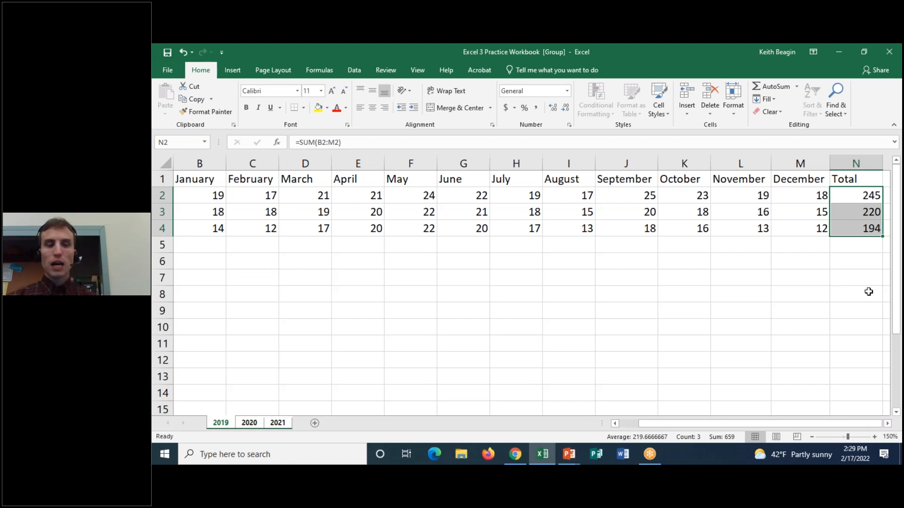
# Ungroup the worksheets and check the Total column on the 2020, 2021 and 2019 worksheets.
pyautogui.click(249, 423)
pyautogui.moveTo(641, 423); pyautogui.dragTo(652, 423)
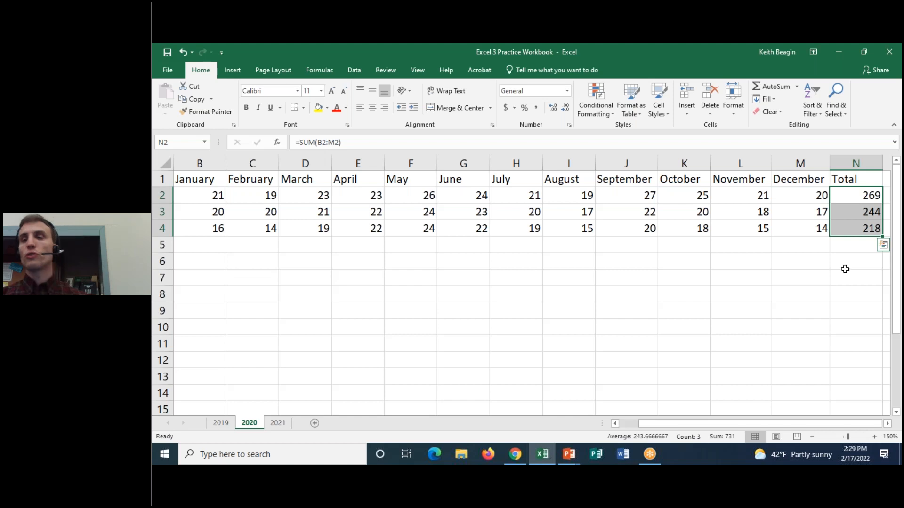
pyautogui.click(278, 423)
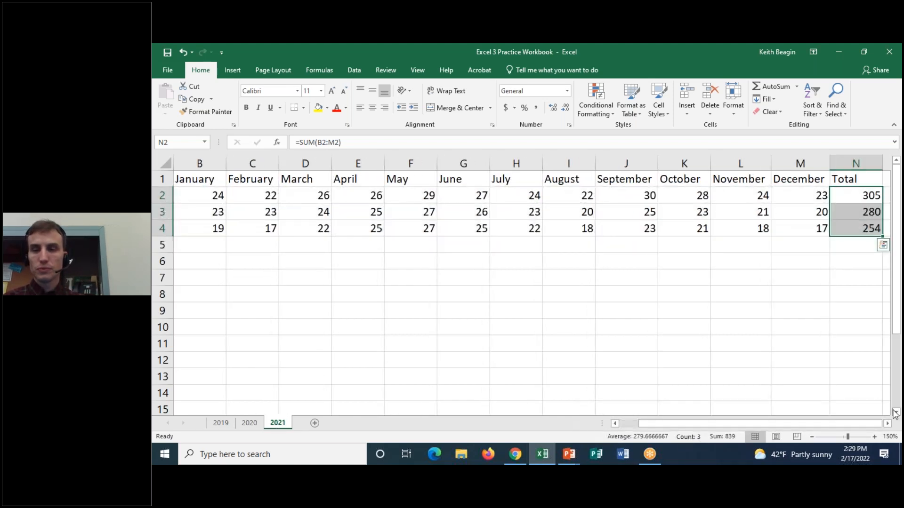
pyautogui.click(221, 423)
pyautogui.click(258, 423)
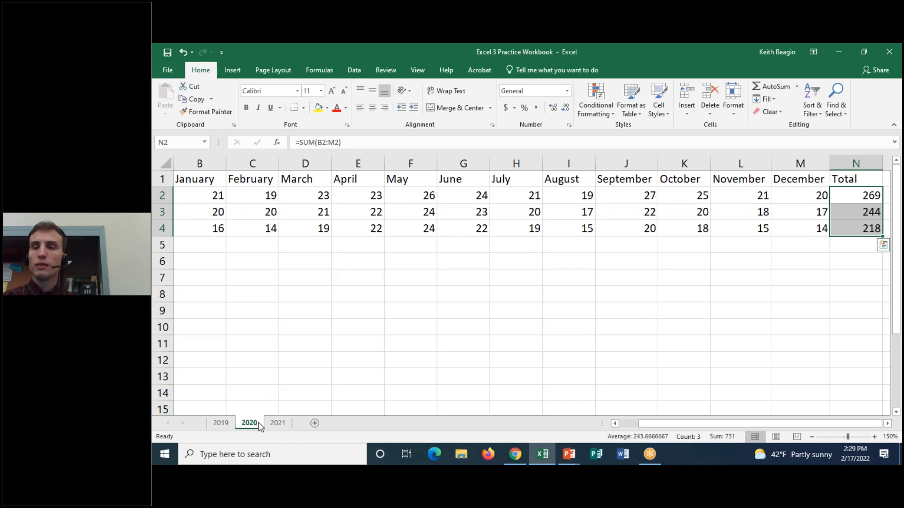
pyautogui.click(277, 423)
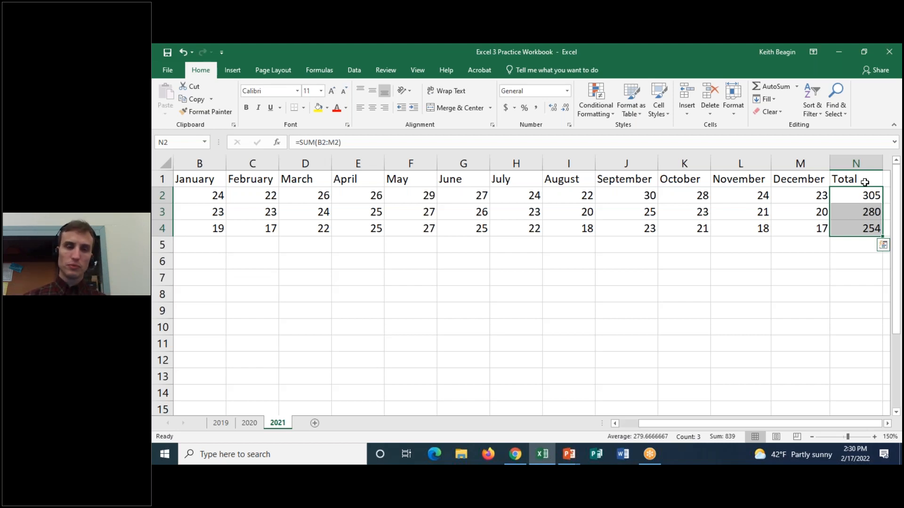
# Look at the class names in column A on the 2021 and 2019 worksheets, glance at 2020, and end on 2019.
pyautogui.moveTo(670, 422); pyautogui.dragTo(606, 423)
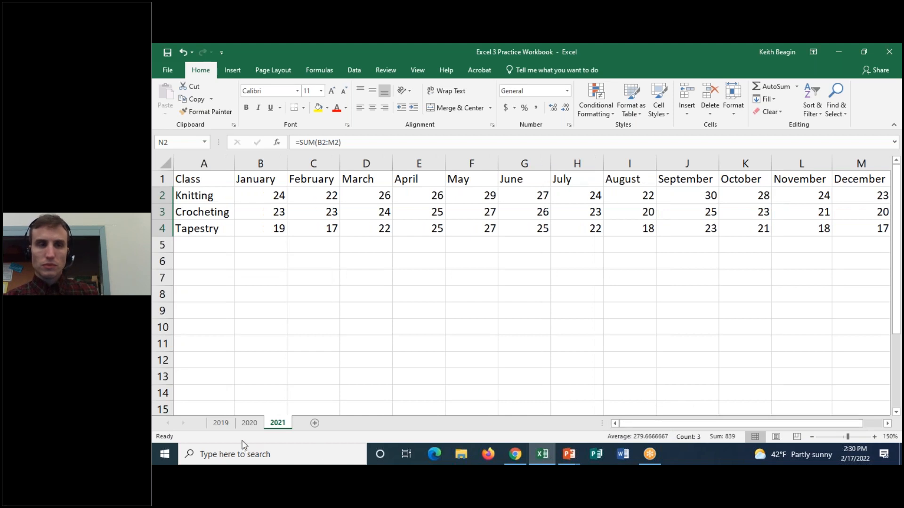
pyautogui.click(220, 422)
pyautogui.hscroll(-1, 346, 391)
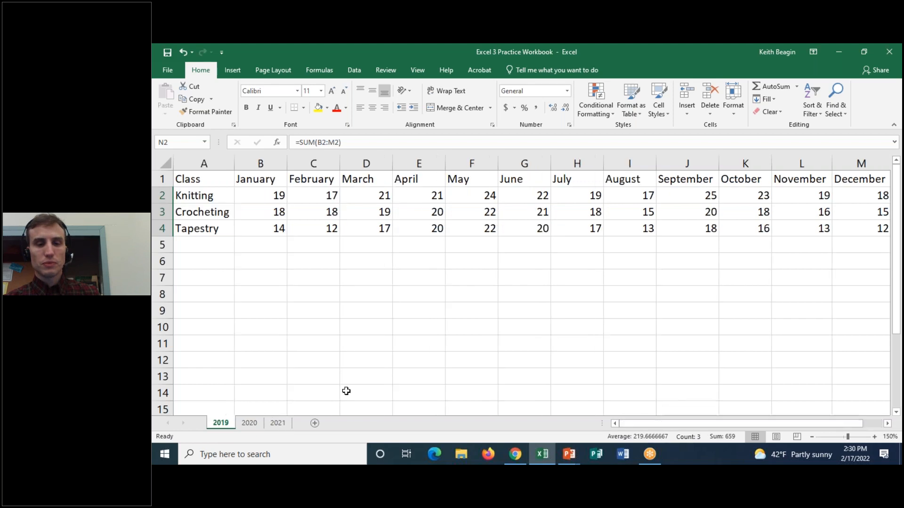
pyautogui.click(254, 422)
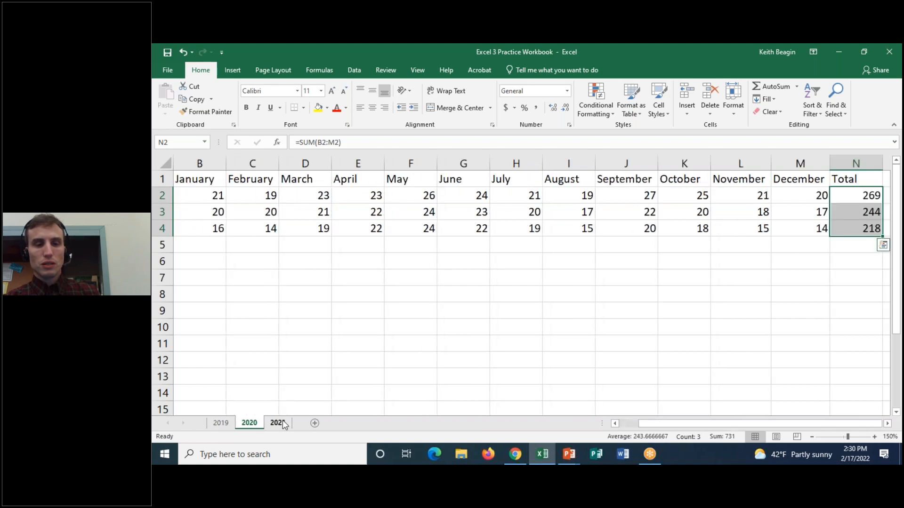
pyautogui.click(220, 424)
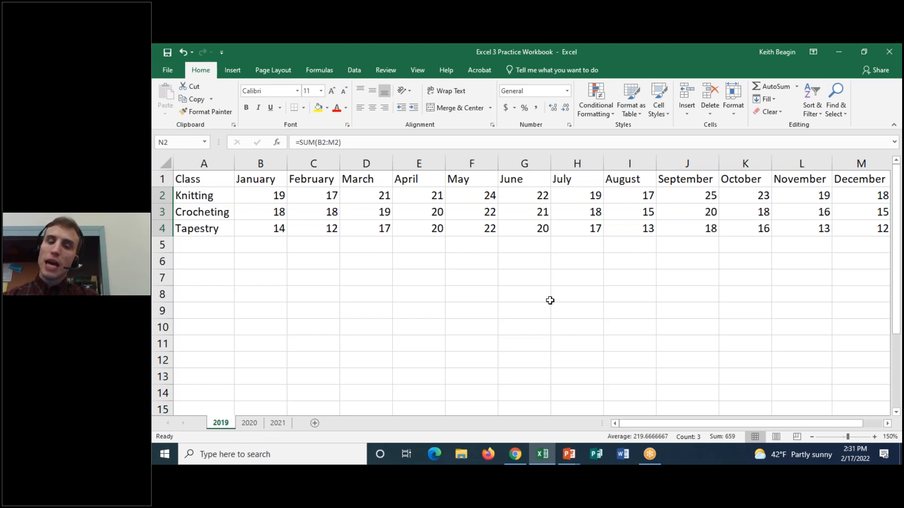
# Highlight the 2019 header row A1:M1, then select cells B2, B1 and finally A1.
pyautogui.moveTo(628, 426); pyautogui.dragTo(664, 427)
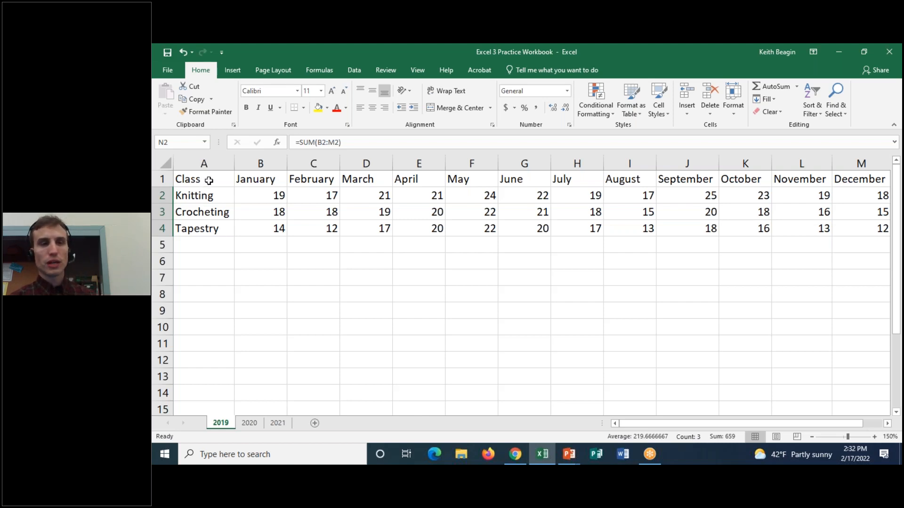
pyautogui.moveTo(214, 180); pyautogui.dragTo(862, 181)
pyautogui.moveTo(279, 196); pyautogui.dragTo(242, 193)
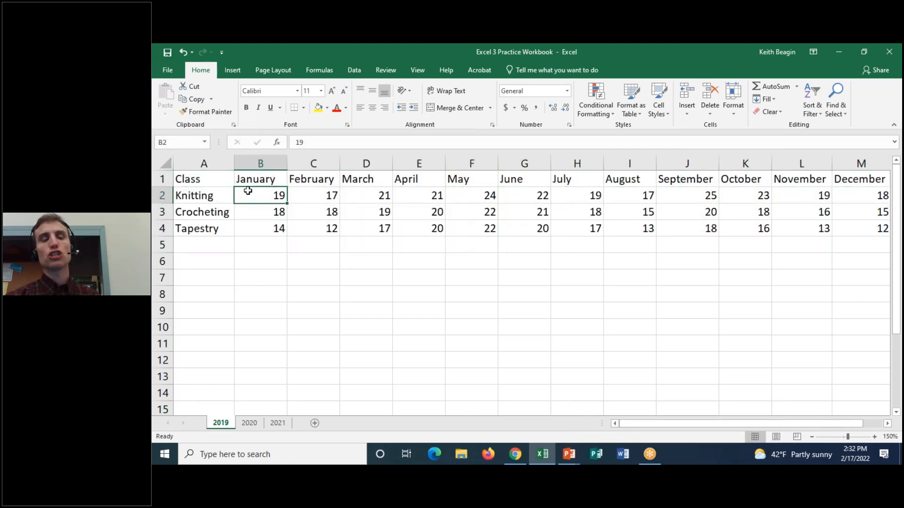
pyautogui.click(268, 179)
pyautogui.click(216, 180)
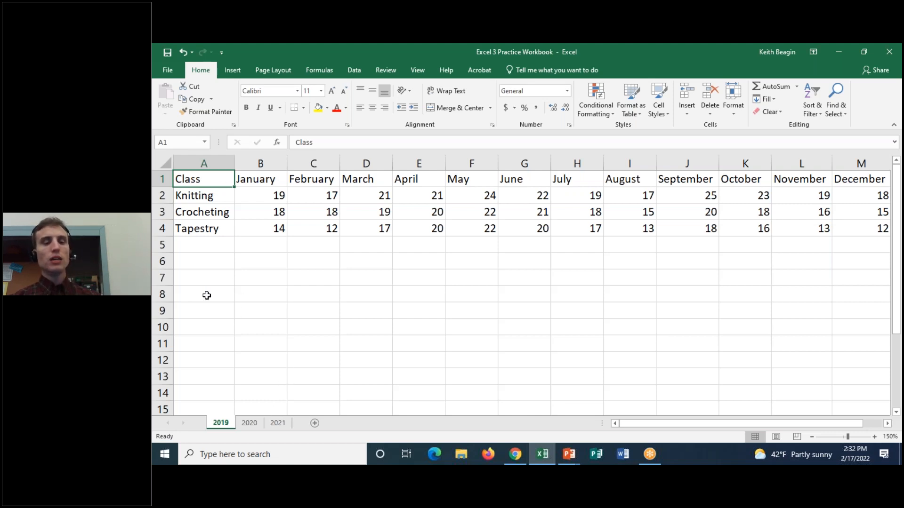
# Group the 2019, 2020 and 2021 worksheets and make the header row A1:N1 bold.
pyautogui.keyDown('shift'); pyautogui.click(283, 427); pyautogui.keyUp('shift')
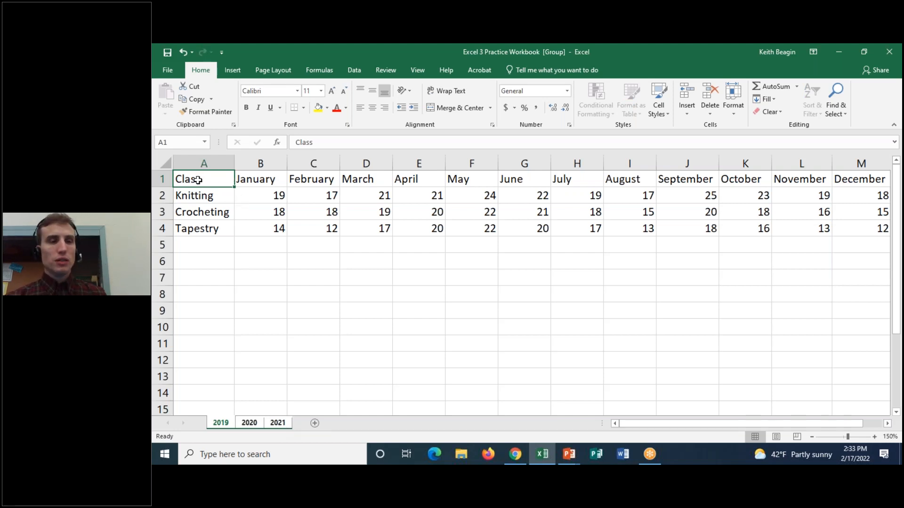
pyautogui.moveTo(230, 176); pyautogui.dragTo(878, 176)
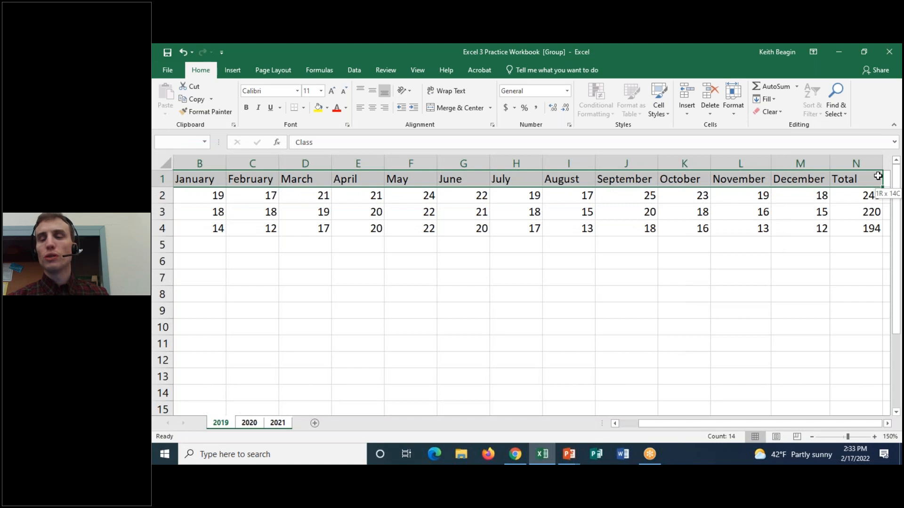
pyautogui.moveTo(878, 176); pyautogui.dragTo(877, 174)
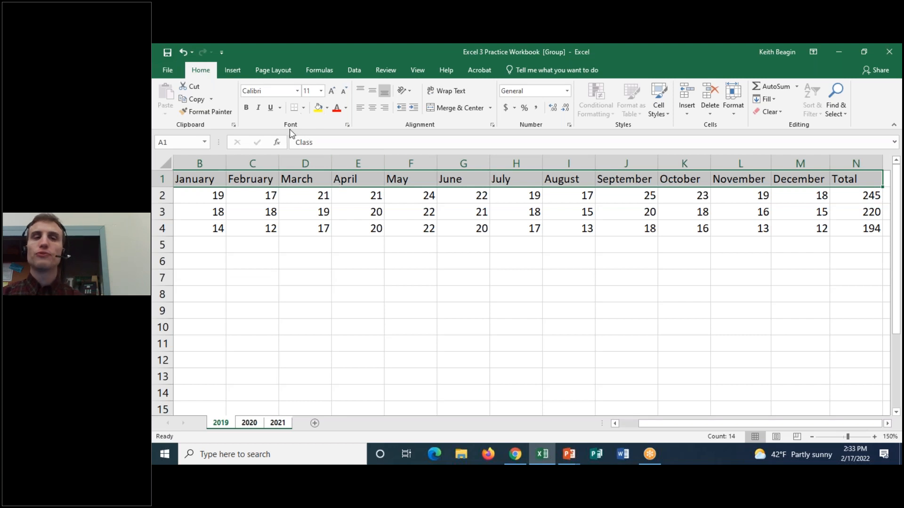
pyautogui.click(247, 109)
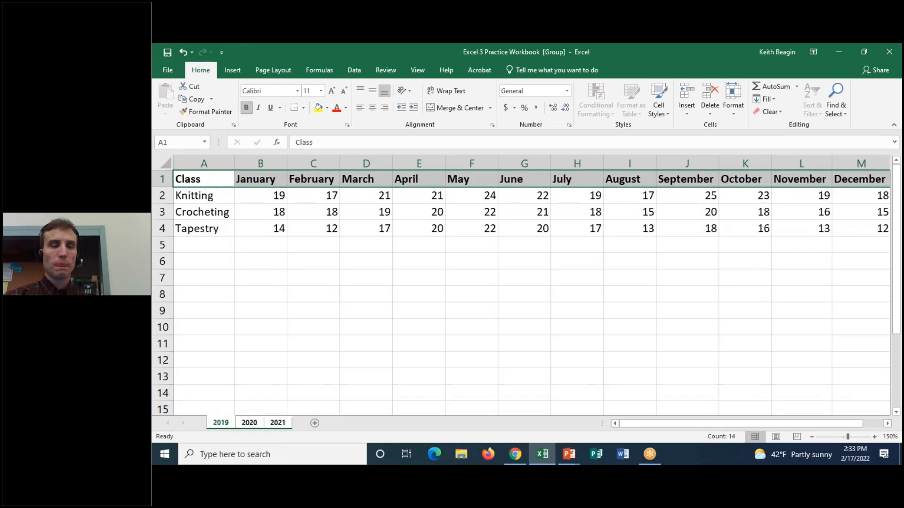
# Fill the header row A1:N1 with light gold and center its text on the grouped worksheets.
pyautogui.click(327, 108)
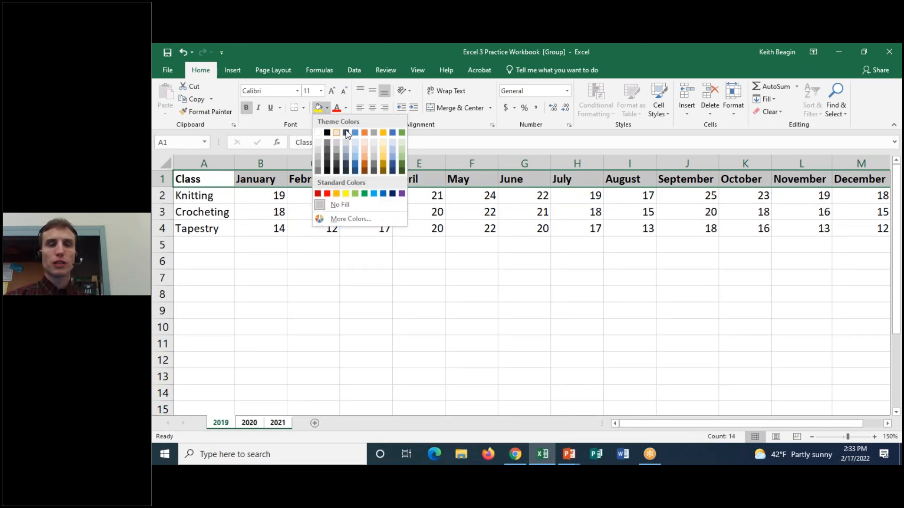
pyautogui.click(385, 147)
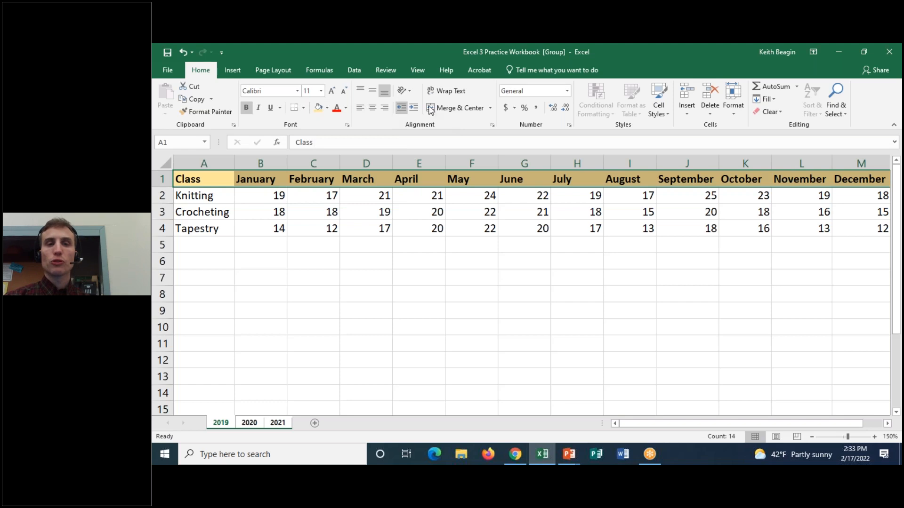
pyautogui.click(372, 108)
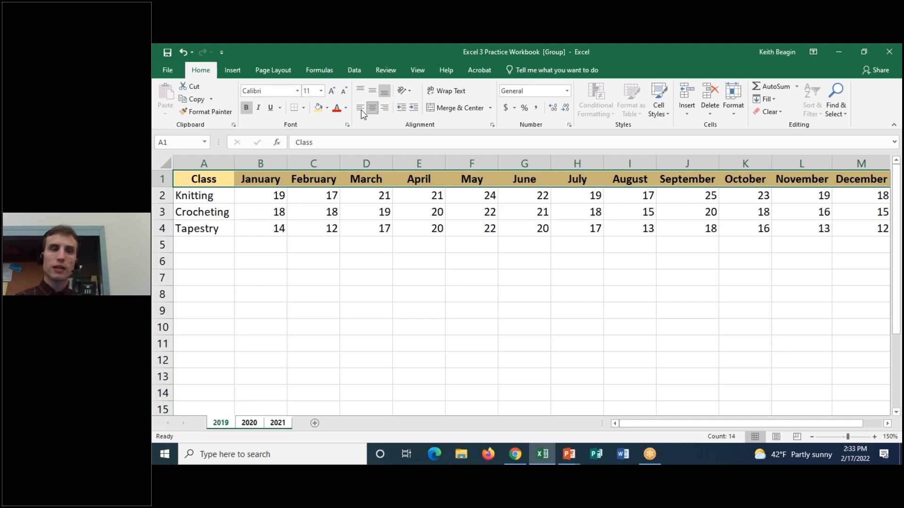
# Ungroup the worksheets, check the header row formatting on 2020, 2021 and 2019, and end on cell A1 of 2019.
pyautogui.click(243, 426)
pyautogui.moveTo(671, 424); pyautogui.dragTo(603, 426)
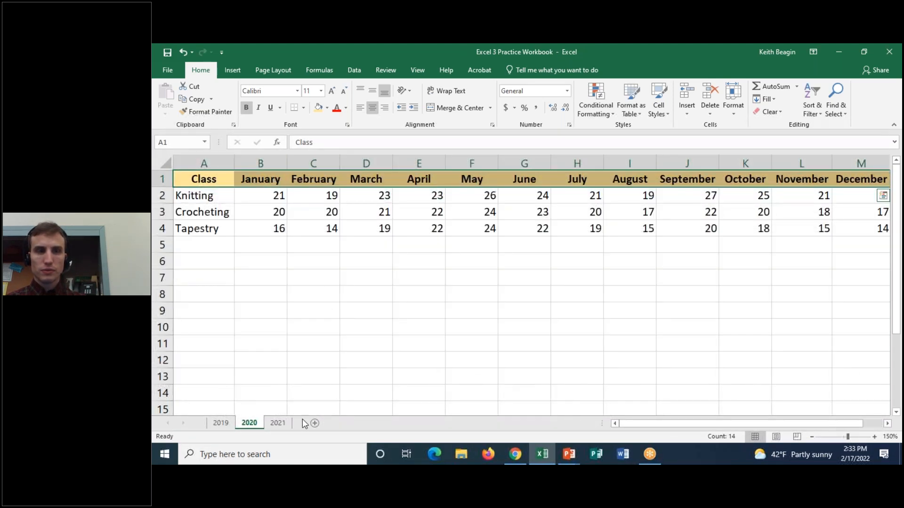
pyautogui.click(278, 423)
pyautogui.click(250, 424)
pyautogui.click(278, 422)
pyautogui.click(249, 423)
pyautogui.click(221, 422)
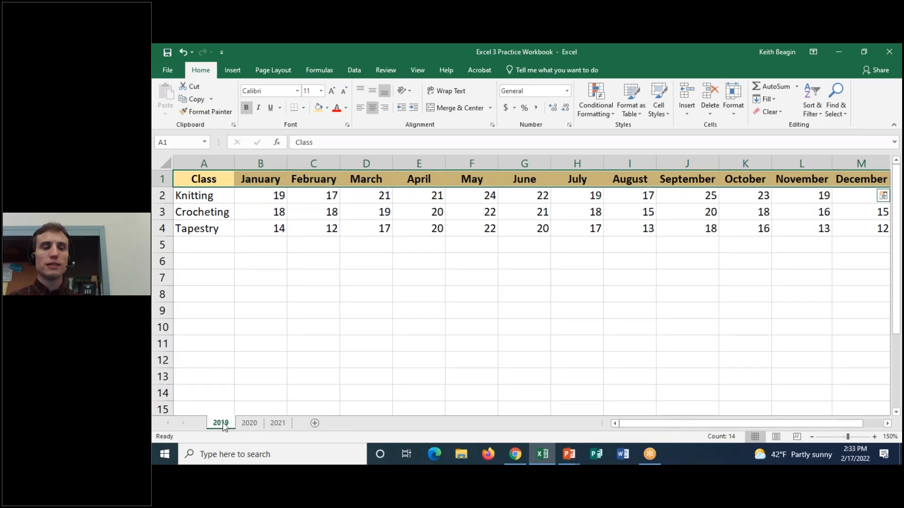
pyautogui.click(249, 423)
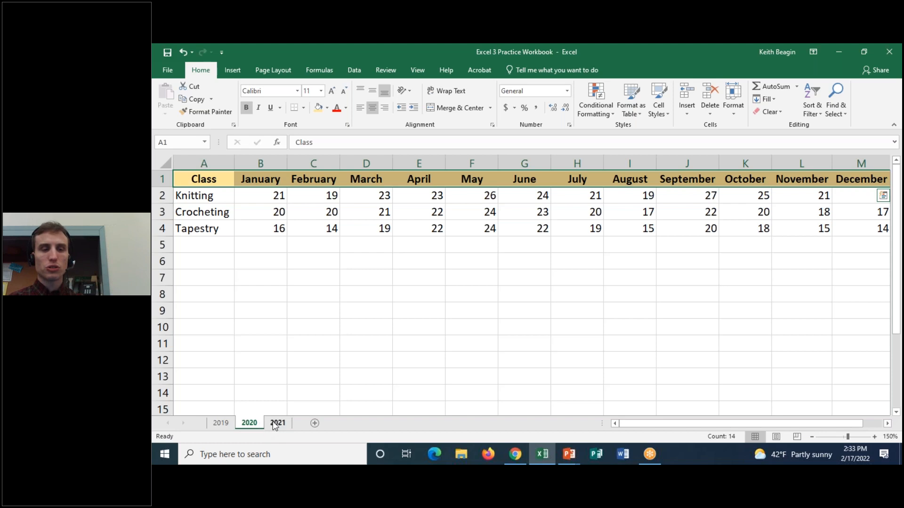
pyautogui.click(276, 423)
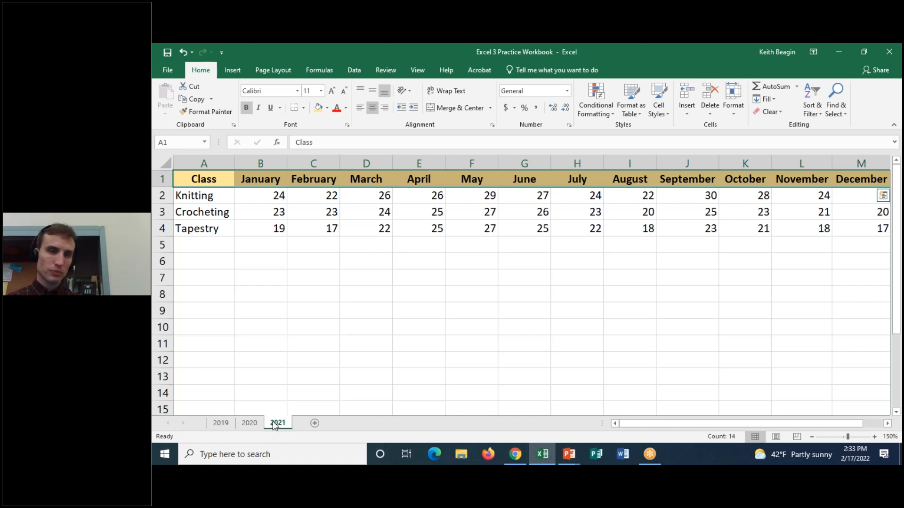
pyautogui.click(222, 425)
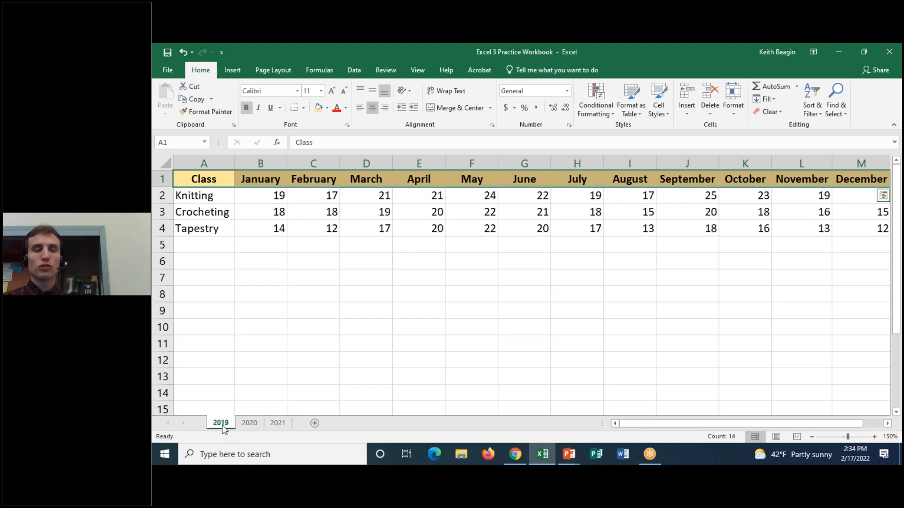
pyautogui.click(226, 181)
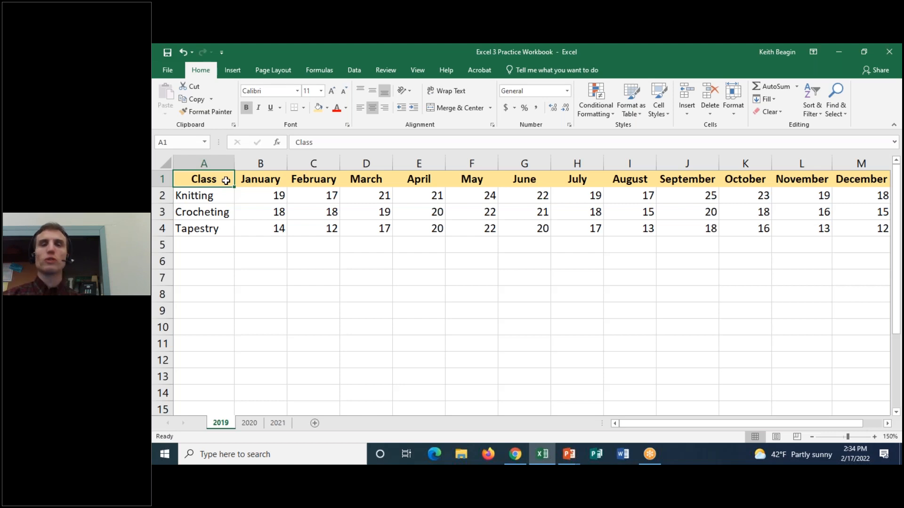
# Turn on filtering for the class table on the 2019 worksheet.
pyautogui.click(652, 67)
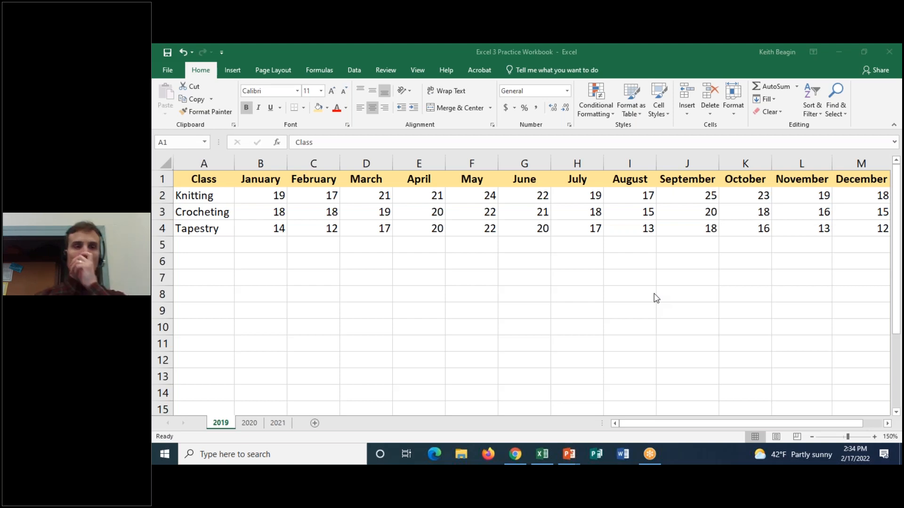
pyautogui.click(357, 72)
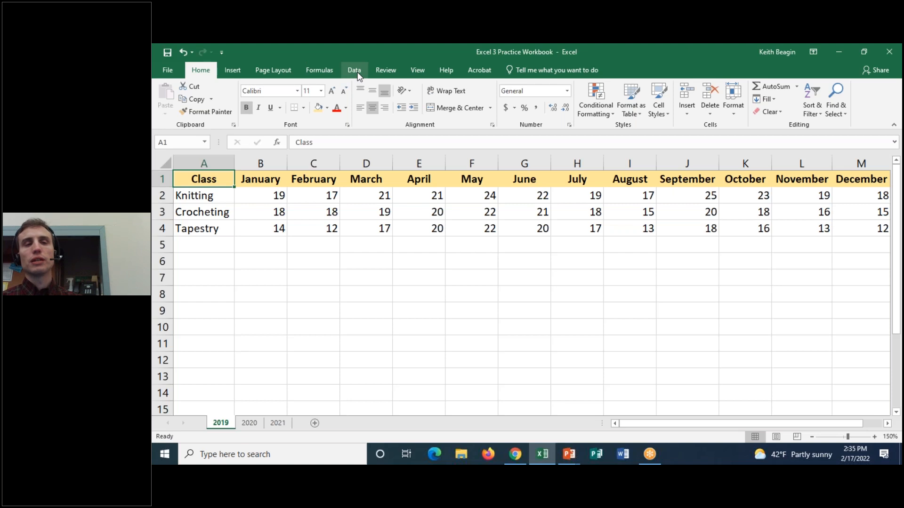
pyautogui.click(358, 76)
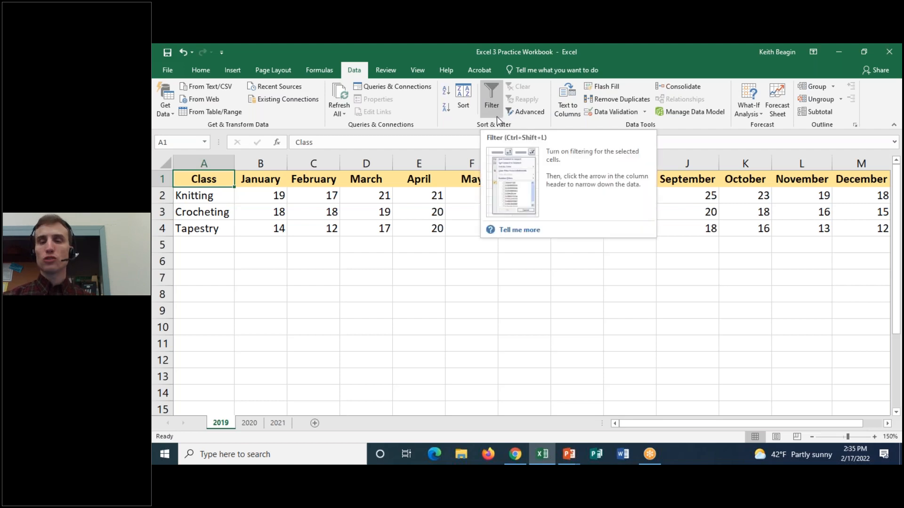
pyautogui.click(491, 94)
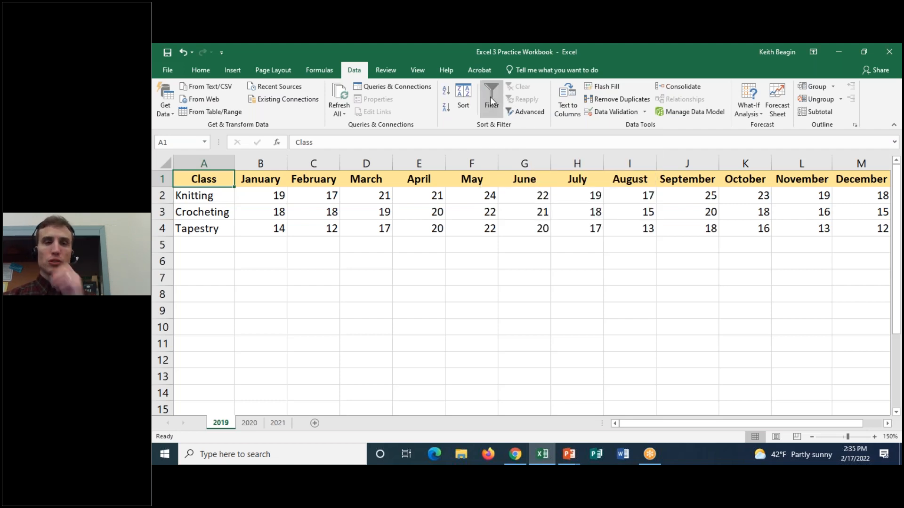
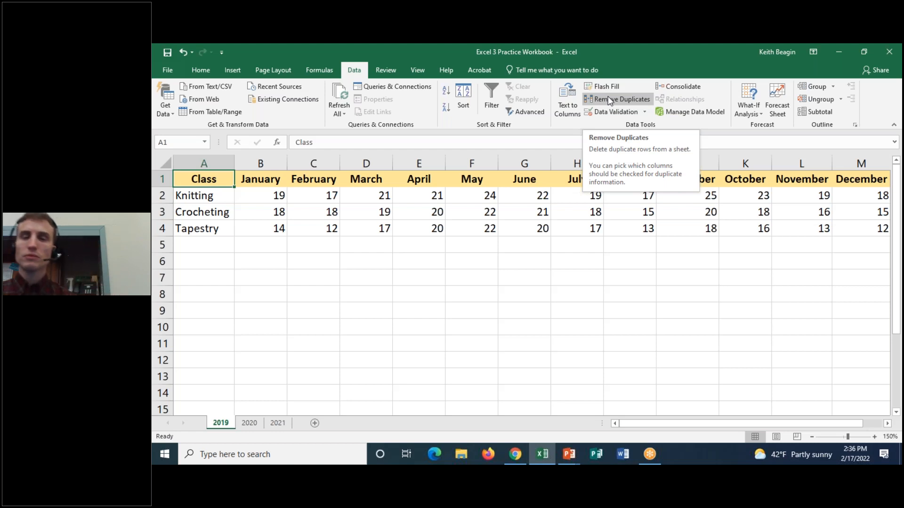
pyautogui.click(645, 112)
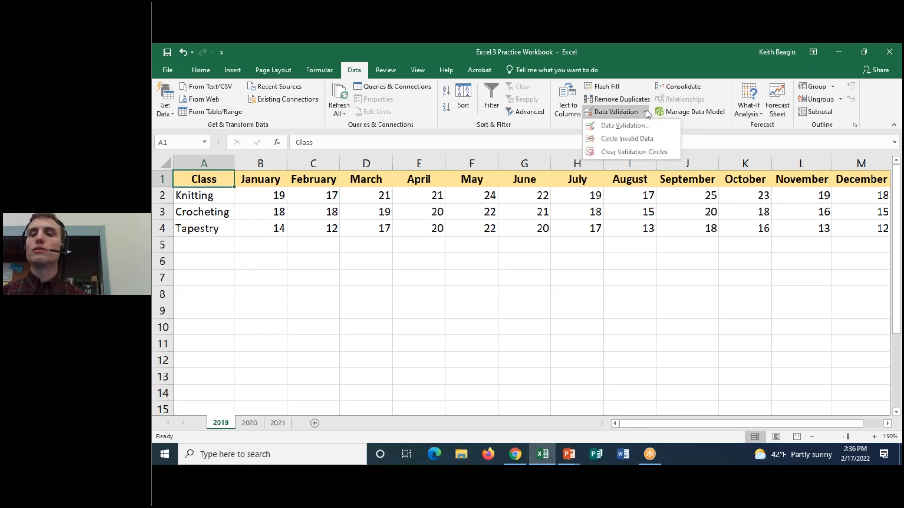
pyautogui.click(645, 115)
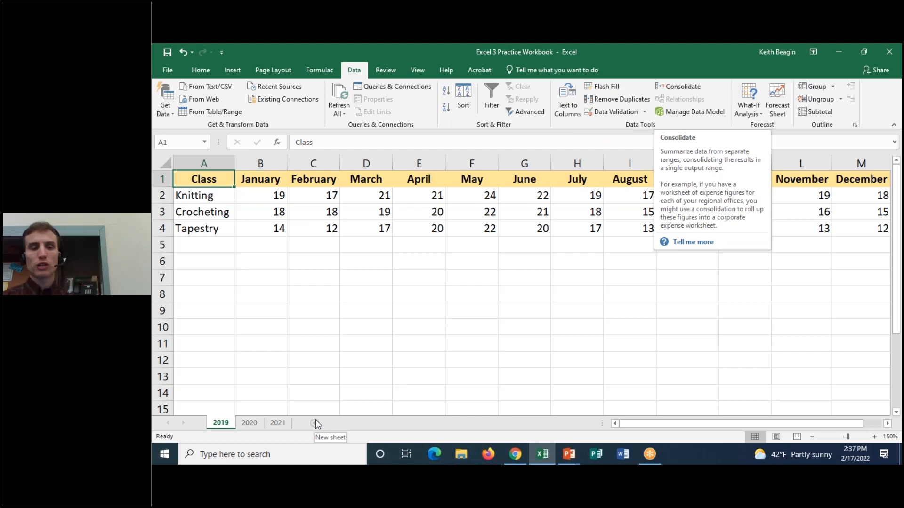
# Add a new worksheet after 2021 and name it 3-Year Totals.
pyautogui.click(278, 423)
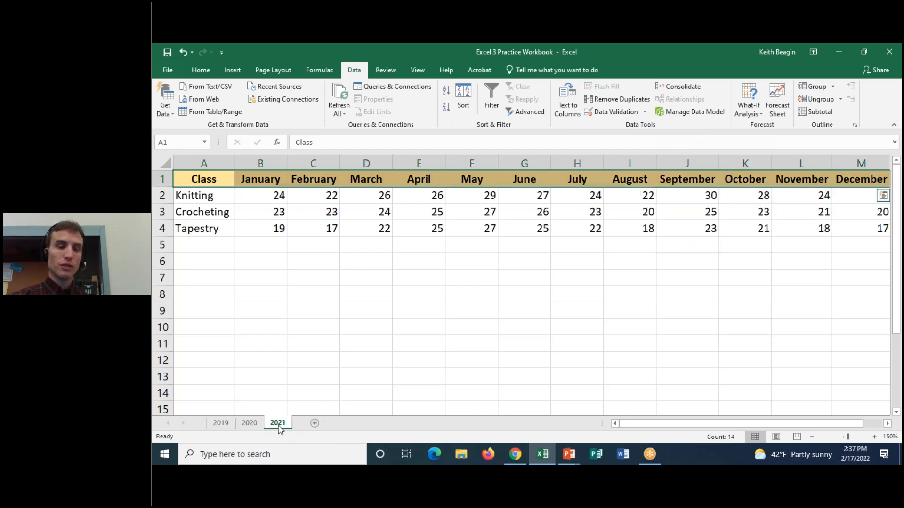
pyautogui.click(316, 423)
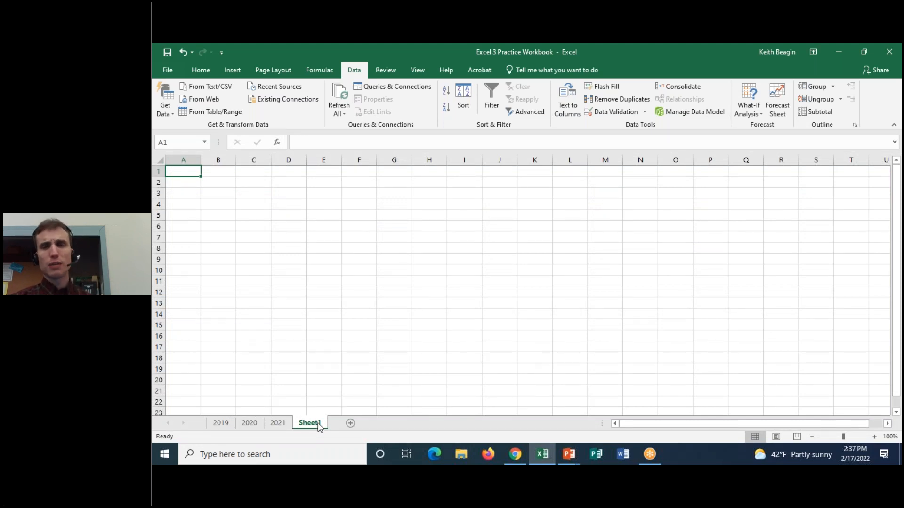
pyautogui.moveTo(316, 427)
pyautogui.mouseDown()
pyautogui.moveTo(238, 425)
pyautogui.moveTo(317, 425)
pyautogui.mouseUp()
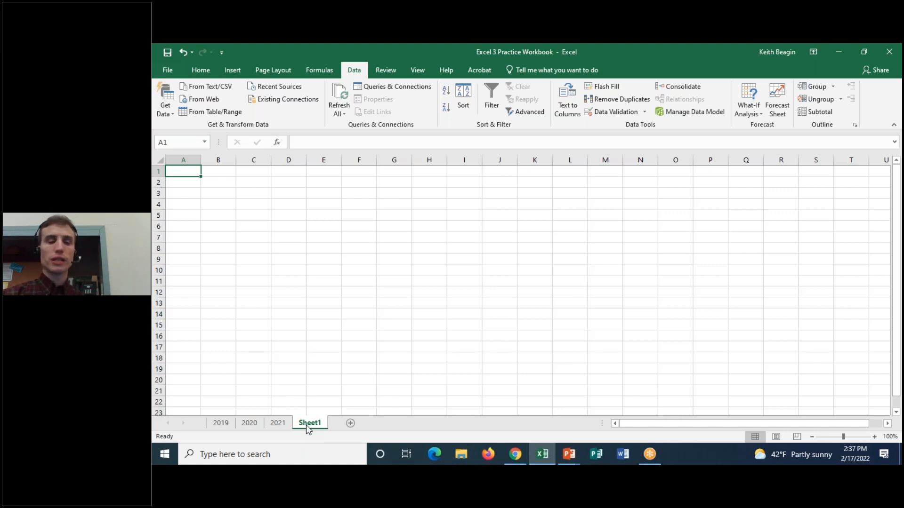
pyautogui.doubleClick(307, 424)
pyautogui.write('3')
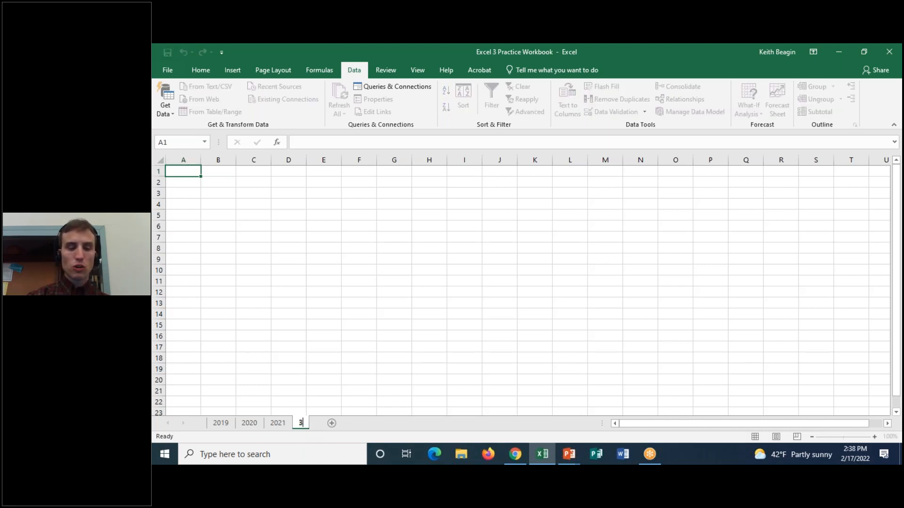
pyautogui.write('-Year Totals')
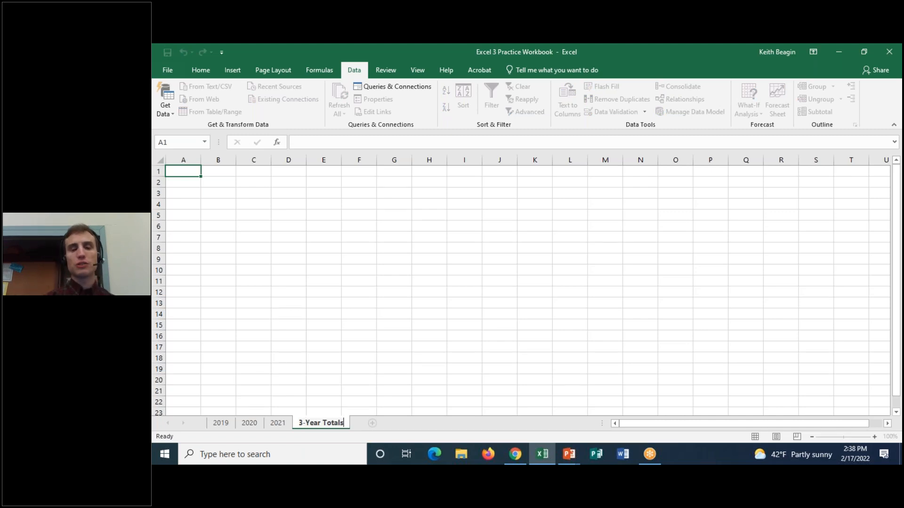
pyautogui.press('Return')
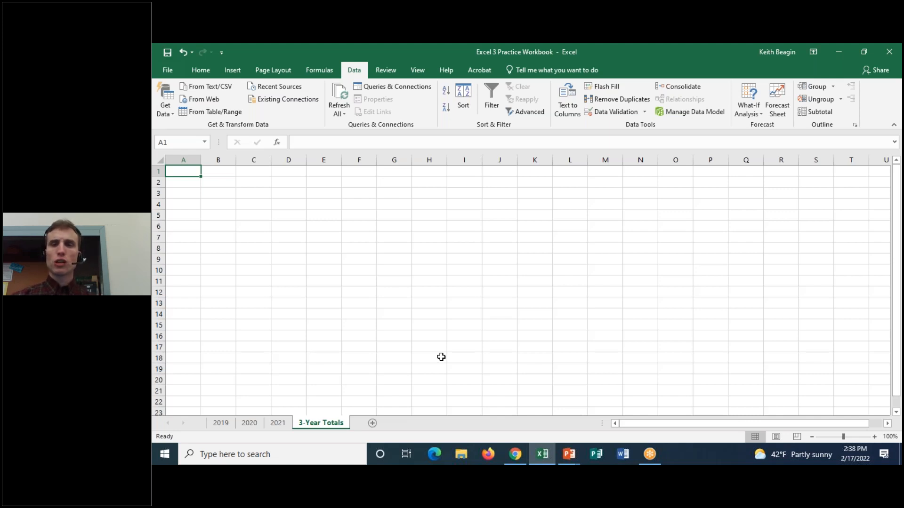
# Examine the class totals in N2:N4 and the monthly figures in B2:M4 on the 2019 worksheet.
pyautogui.click(221, 423)
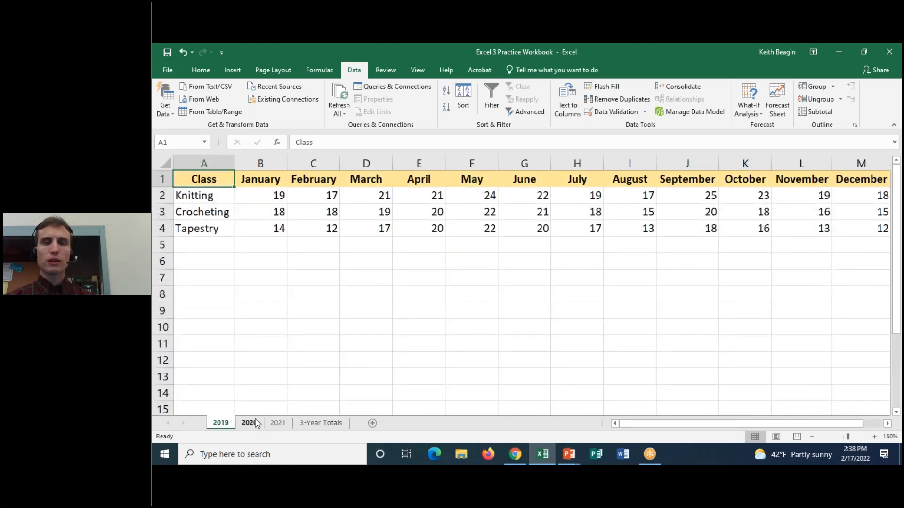
pyautogui.moveTo(654, 427); pyautogui.dragTo(681, 428)
pyautogui.moveTo(859, 195); pyautogui.dragTo(861, 229)
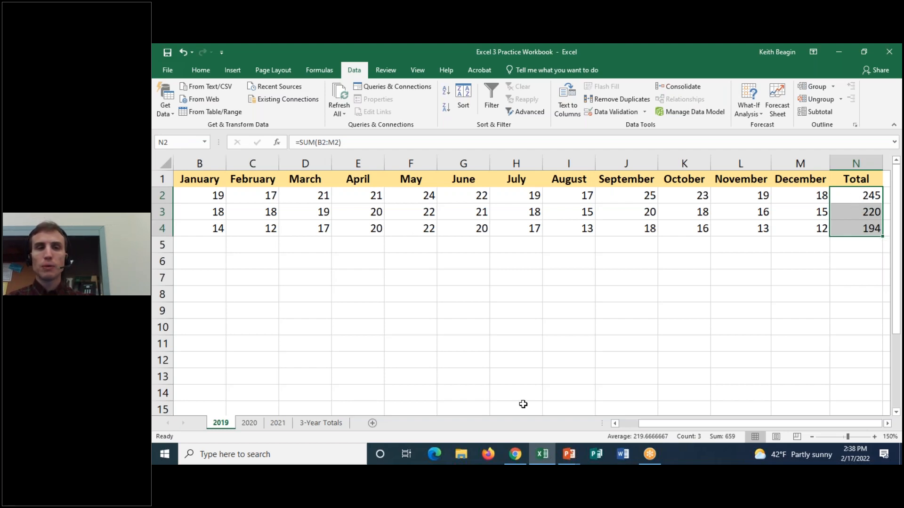
pyautogui.moveTo(662, 422); pyautogui.dragTo(643, 423)
pyautogui.moveTo(273, 196); pyautogui.dragTo(850, 237)
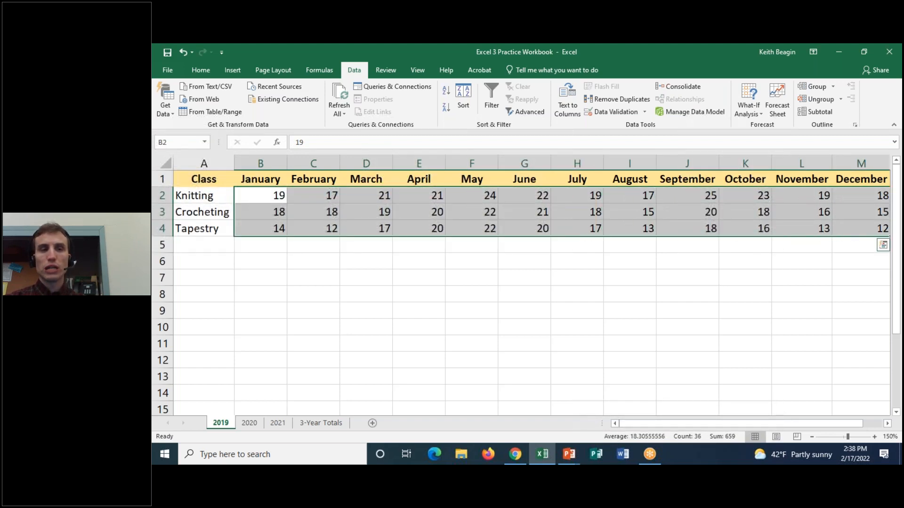
pyautogui.click(250, 196)
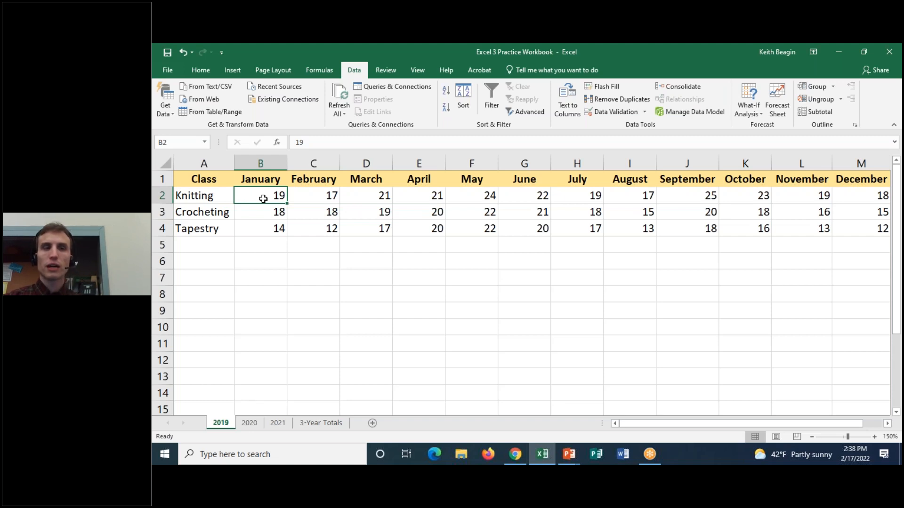
pyautogui.click(191, 196)
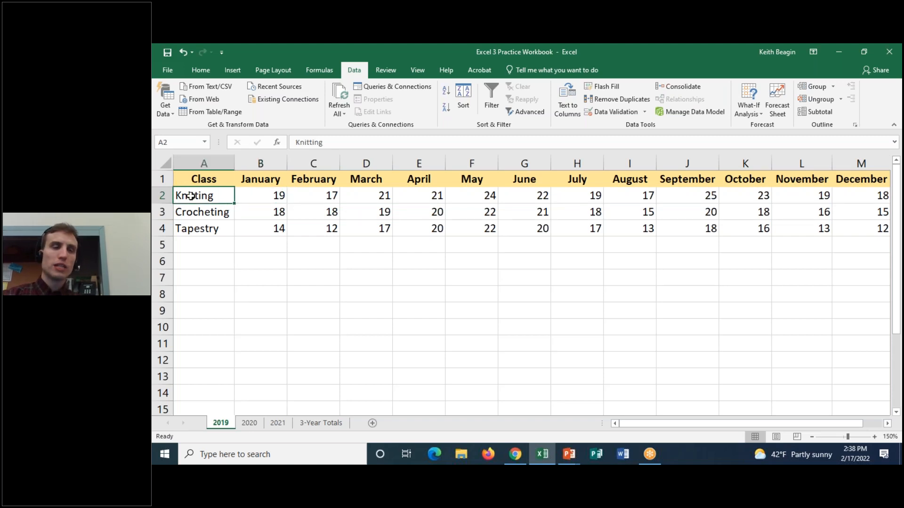
pyautogui.click(268, 194)
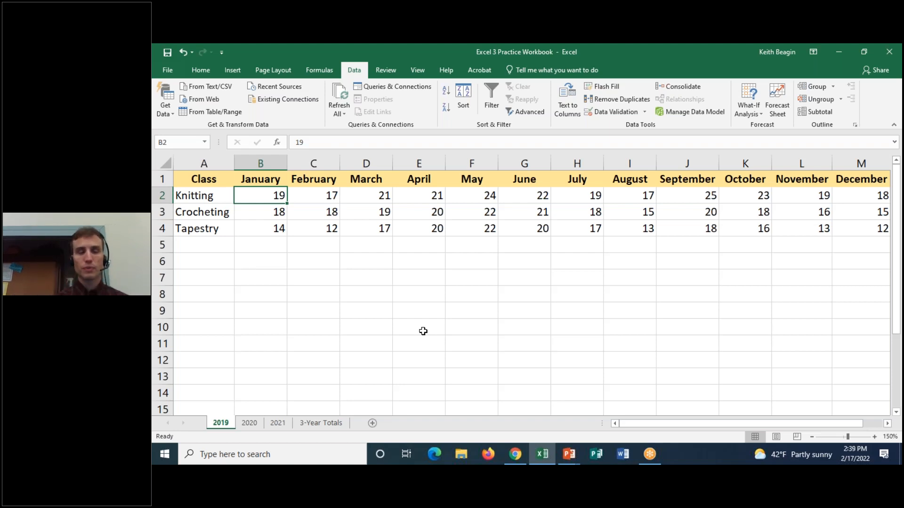
# Start a Consolidate operation at cell A1 of the 3-Year Totals worksheet with Sum as the function.
pyautogui.click(315, 422)
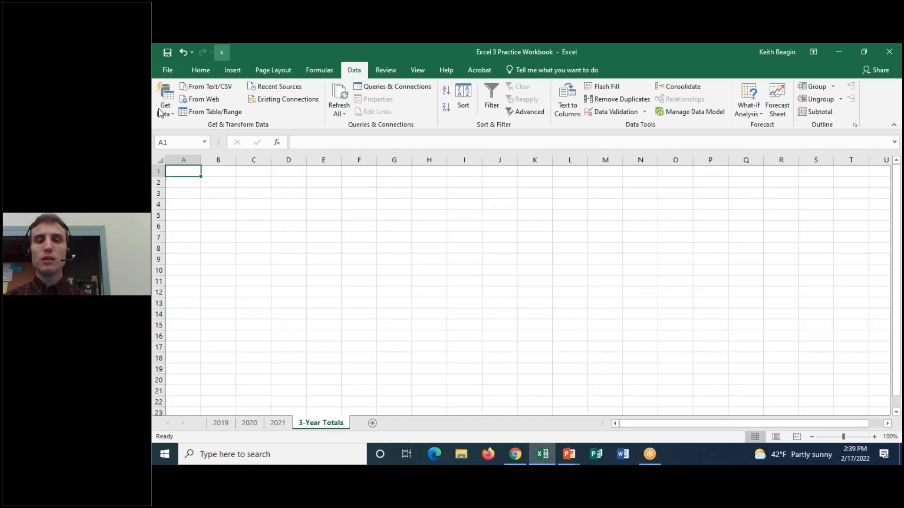
pyautogui.click(695, 89)
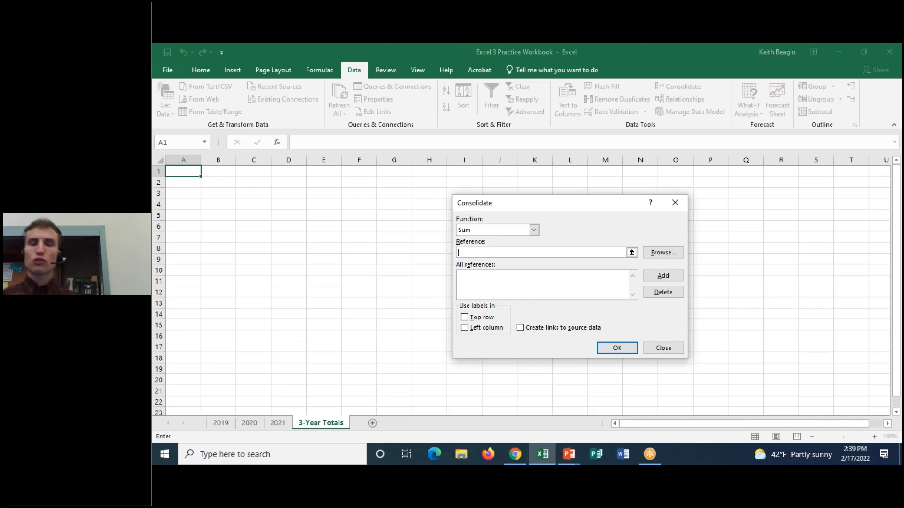
pyautogui.moveTo(551, 209); pyautogui.dragTo(520, 116)
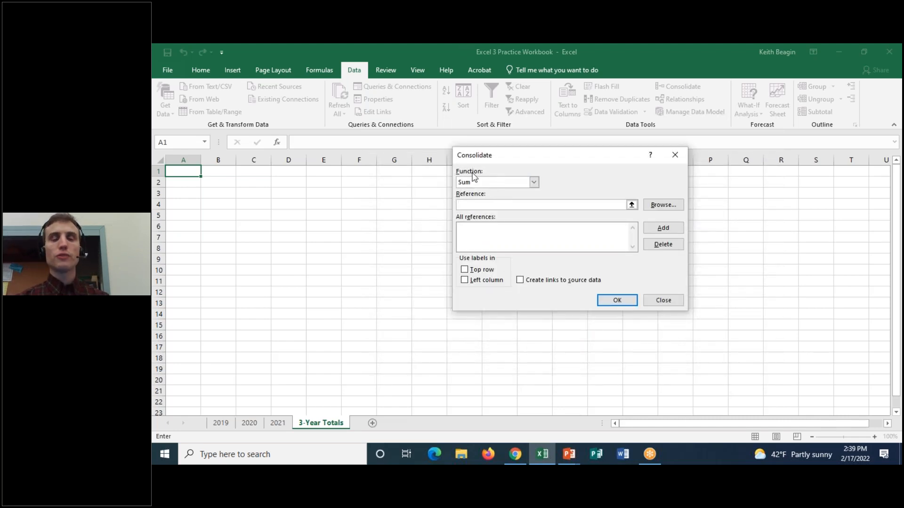
pyautogui.click(535, 183)
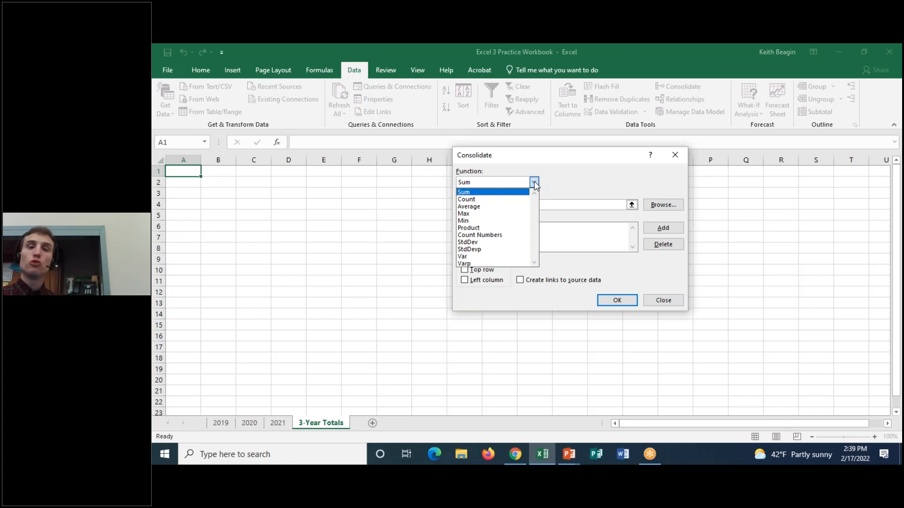
pyautogui.click(535, 184)
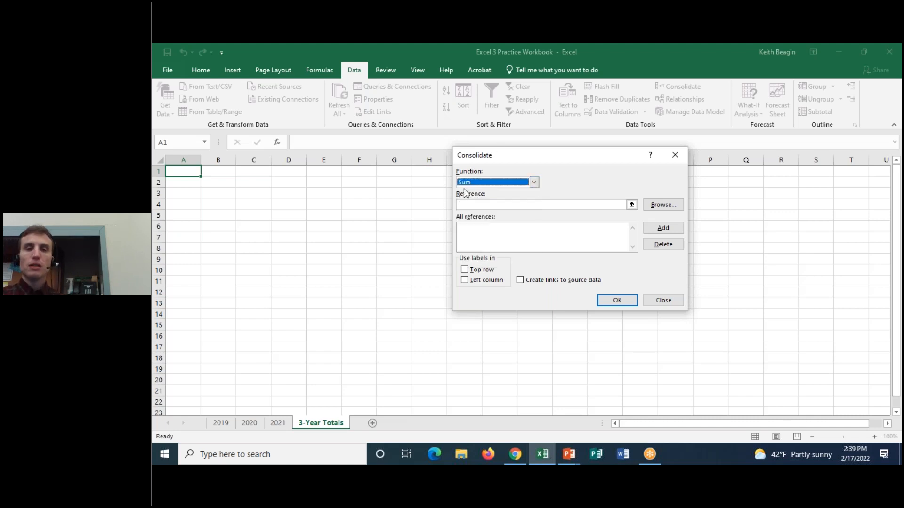
# Add the range A1:N4 of the 2019 worksheet to the consolidation references.
pyautogui.click(471, 204)
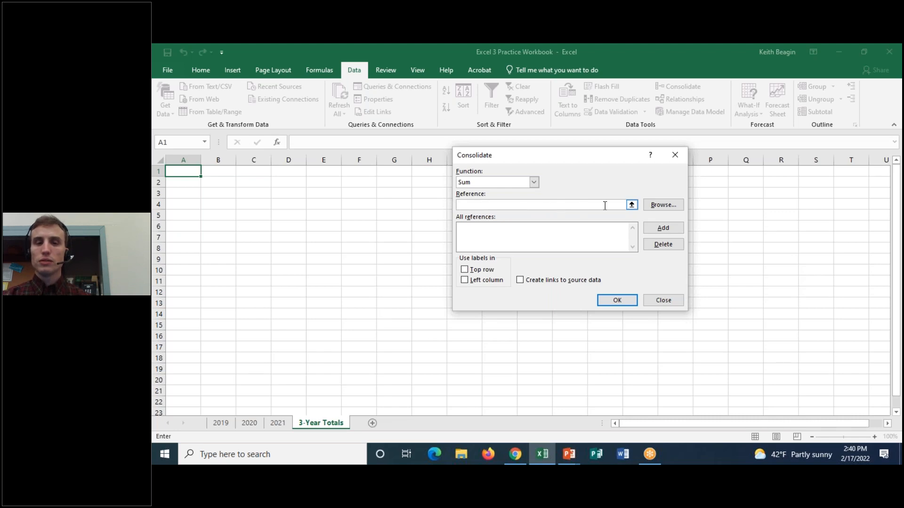
pyautogui.click(631, 204)
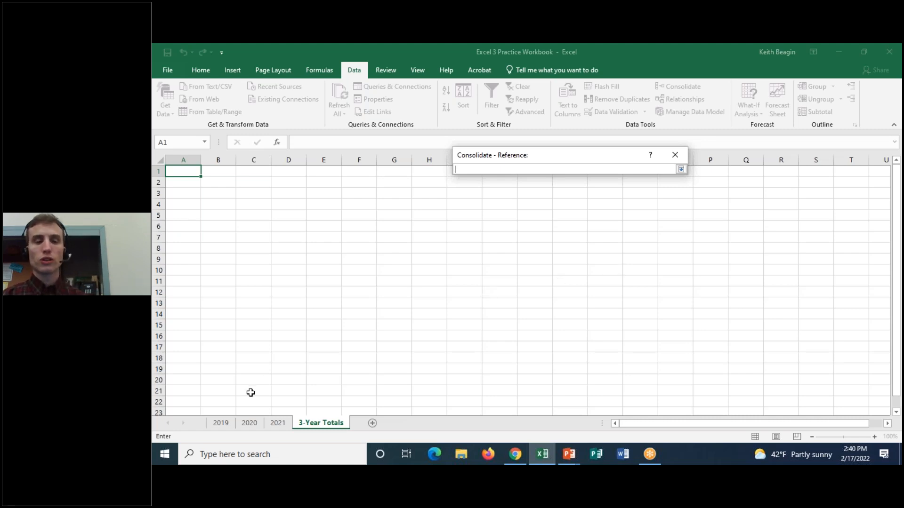
pyautogui.click(222, 423)
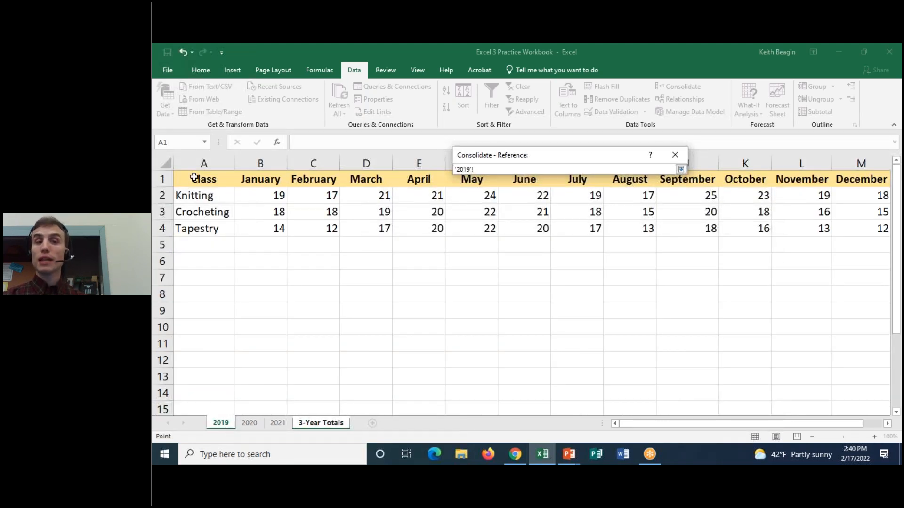
pyautogui.moveTo(207, 179); pyautogui.dragTo(814, 228)
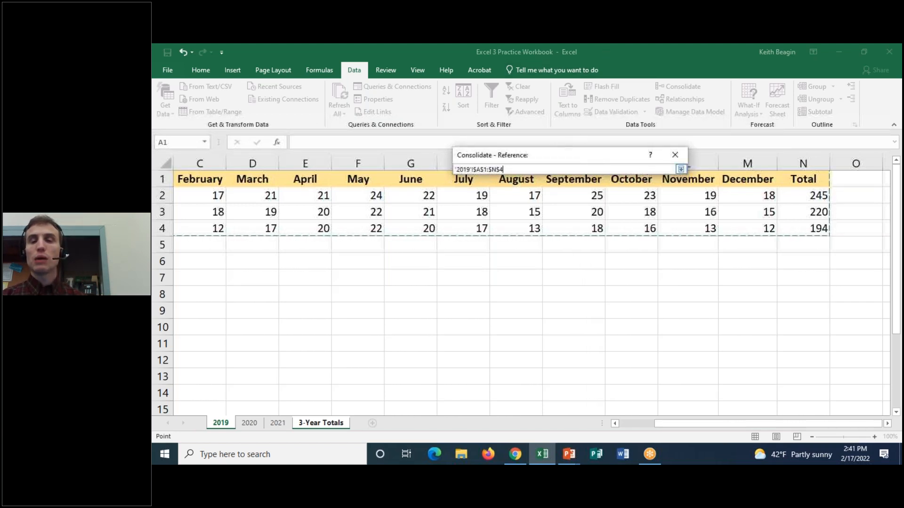
pyautogui.click(680, 169)
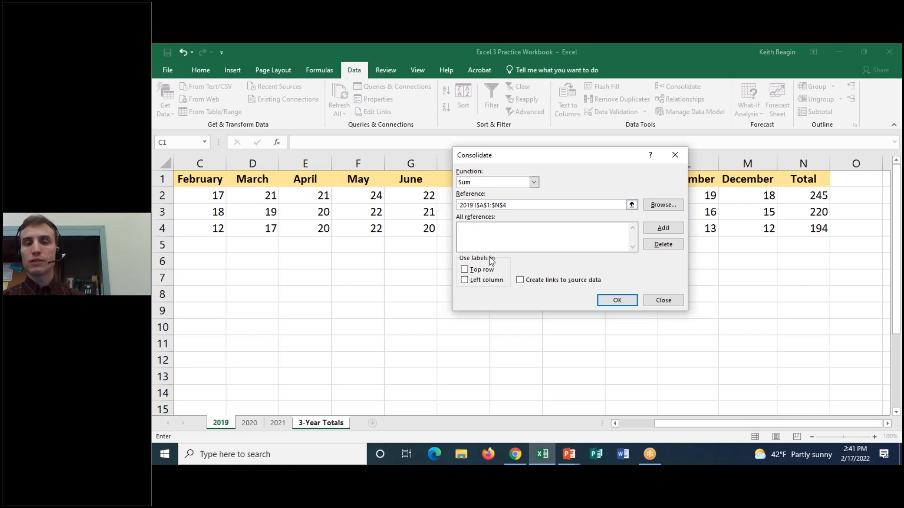
pyautogui.click(677, 229)
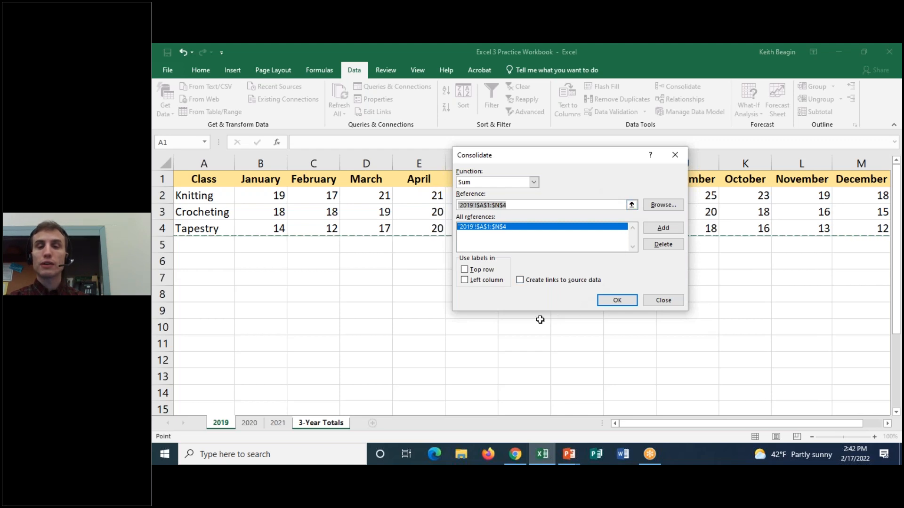
# Add the same range A1:N4 from the 2020 and 2021 worksheets to the consolidation references.
pyautogui.click(250, 423)
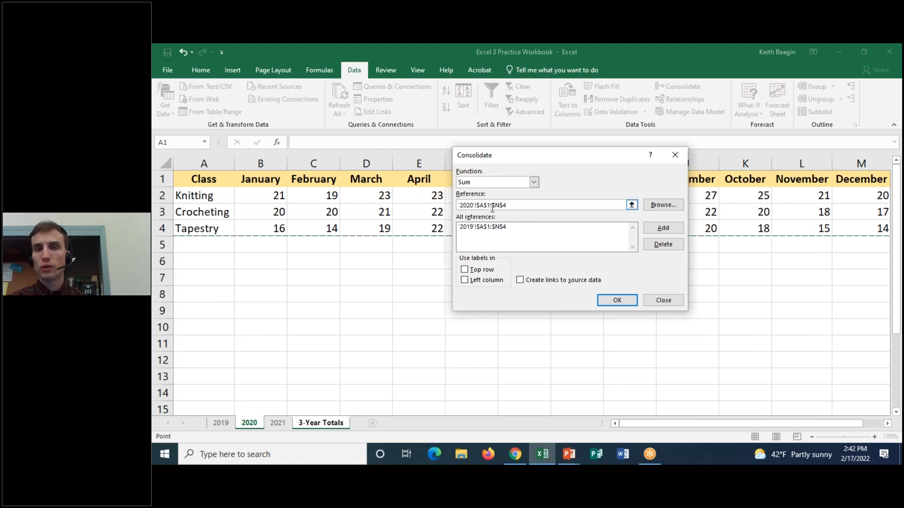
pyautogui.click(654, 229)
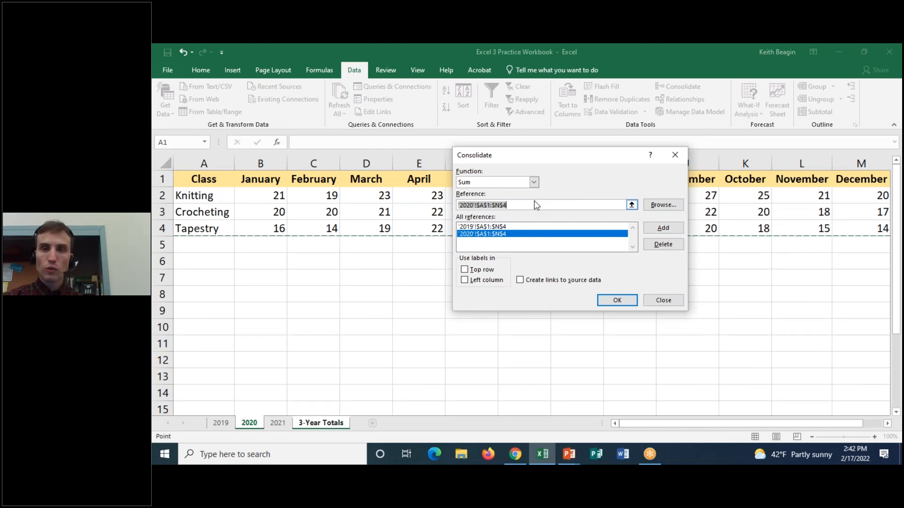
pyautogui.click(273, 424)
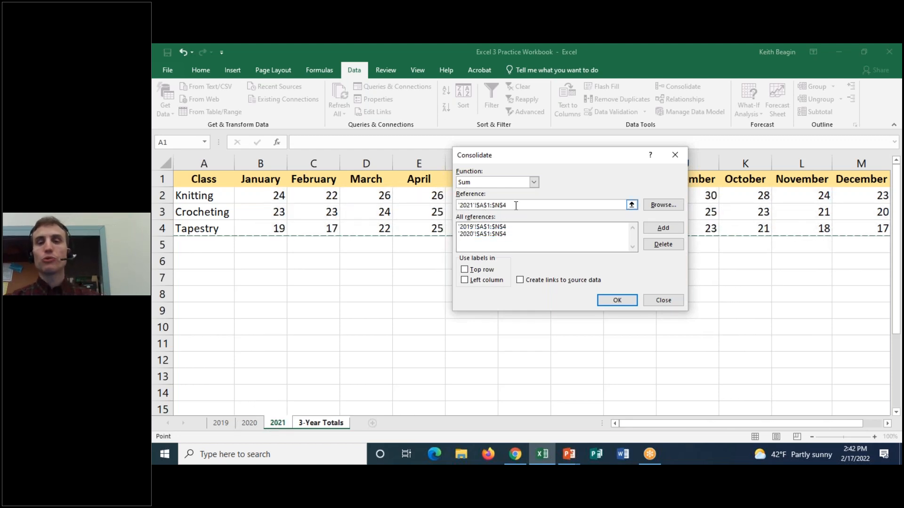
pyautogui.click(680, 230)
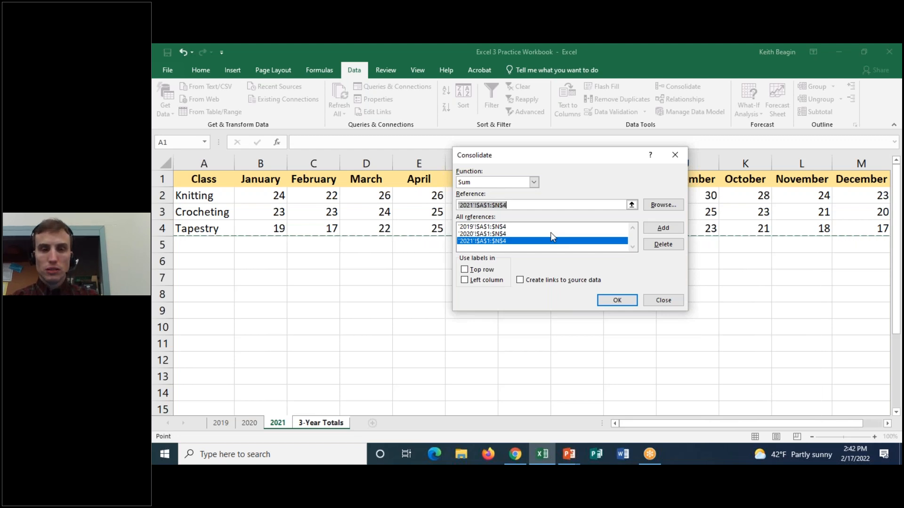
# Use the labels in the top row and left column and run the consolidation.
pyautogui.click(465, 271)
pyautogui.click(467, 280)
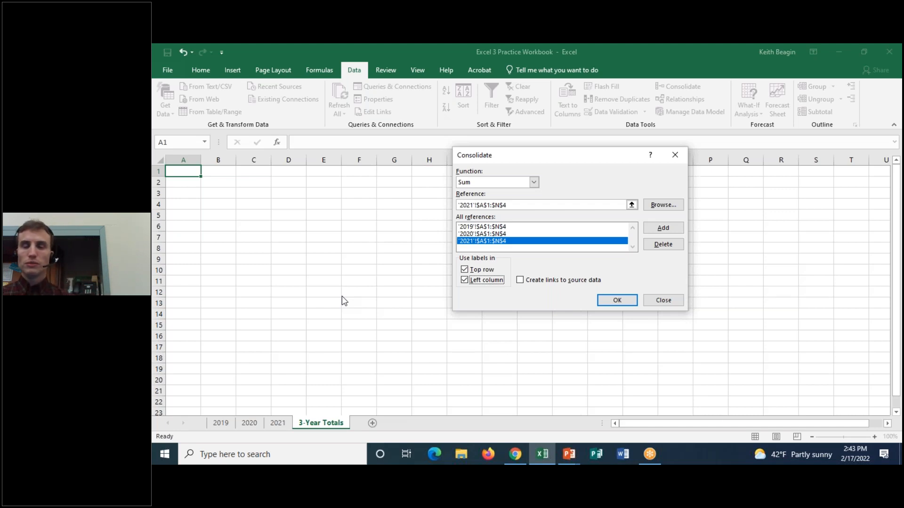
pyautogui.click(618, 301)
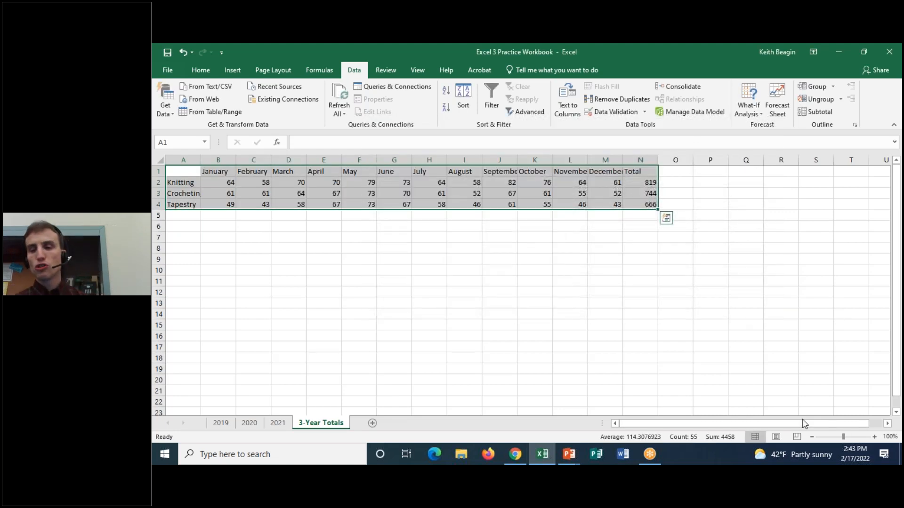
# Examine the consolidated monthly figures and the class totals in N2:N4 on the 3-Year Totals worksheet.
pyautogui.click(874, 436)
pyautogui.click(874, 437)
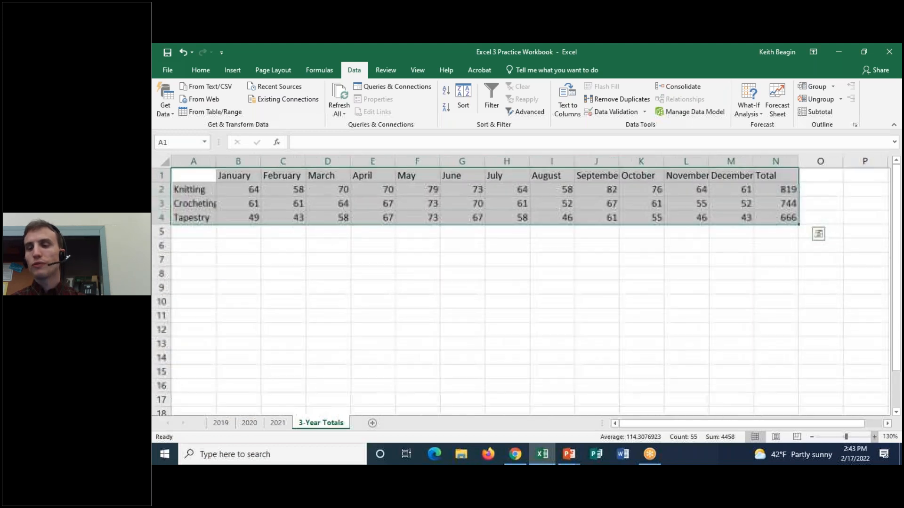
pyautogui.click(874, 437)
pyautogui.click(874, 437)
pyautogui.click(874, 437)
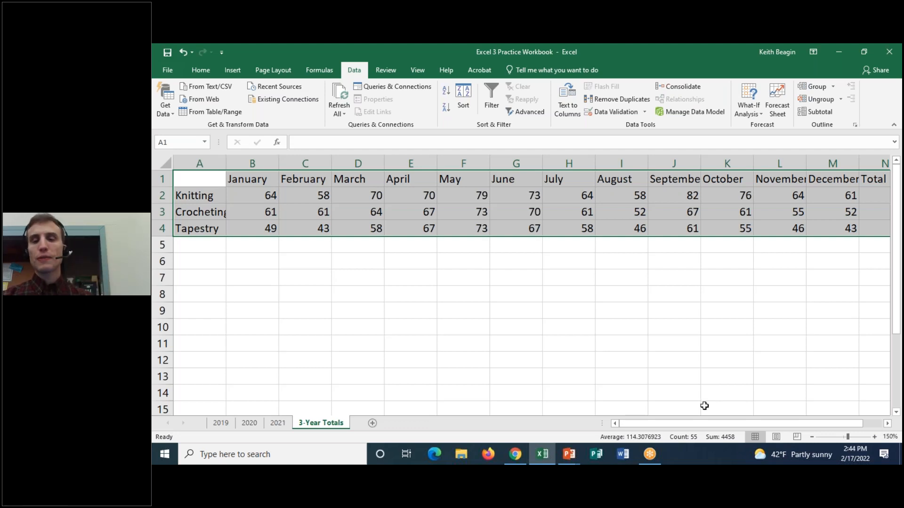
pyautogui.click(620, 196)
pyautogui.moveTo(668, 424); pyautogui.dragTo(694, 421)
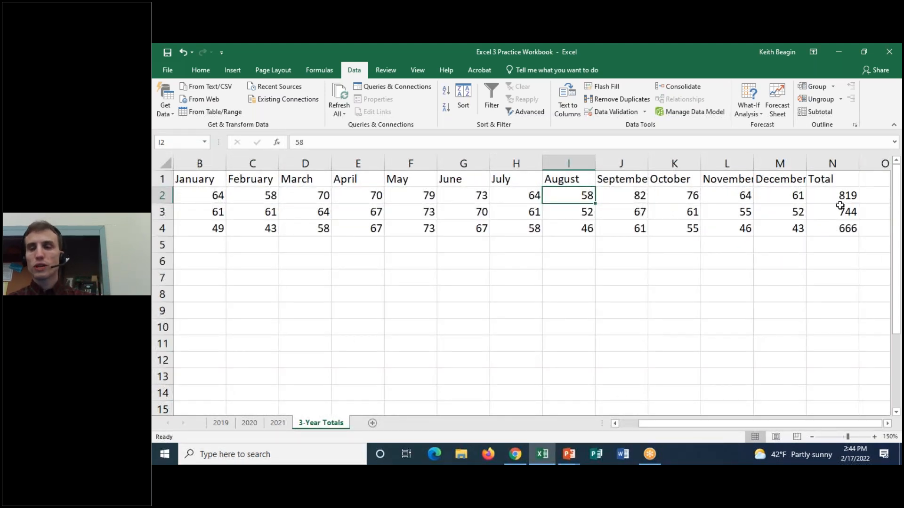
pyautogui.click(840, 198)
pyautogui.moveTo(834, 197); pyautogui.dragTo(833, 230)
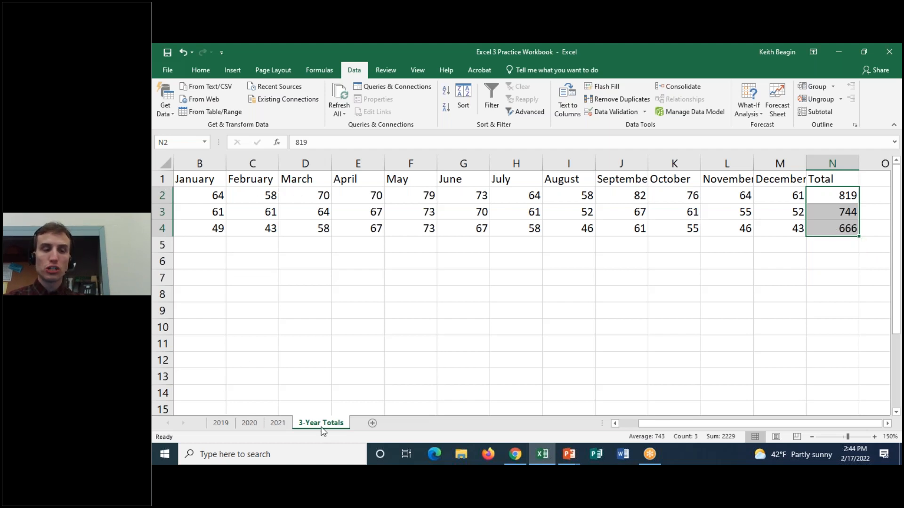
# Compare the Knitting and Crocheting totals on the 3-Year Totals worksheet with the 2019, 2020 and 2021 worksheets.
pyautogui.click(840, 200)
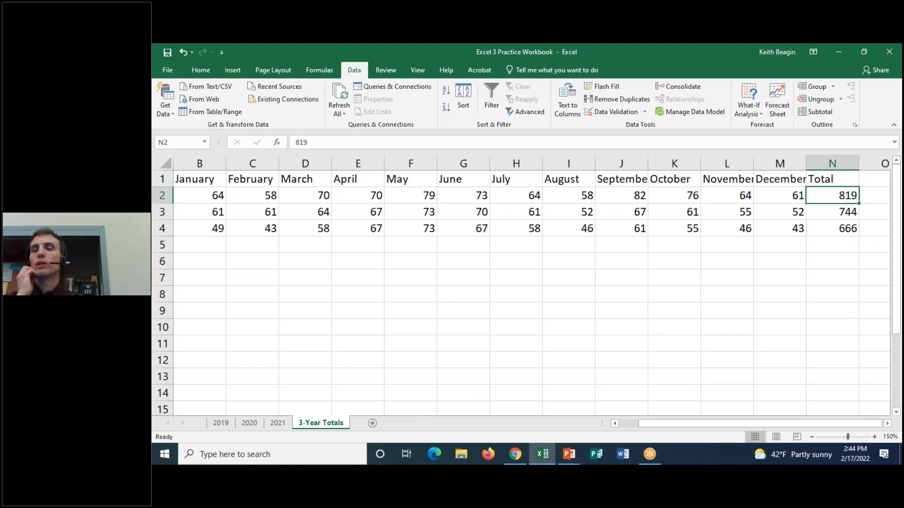
pyautogui.click(828, 213)
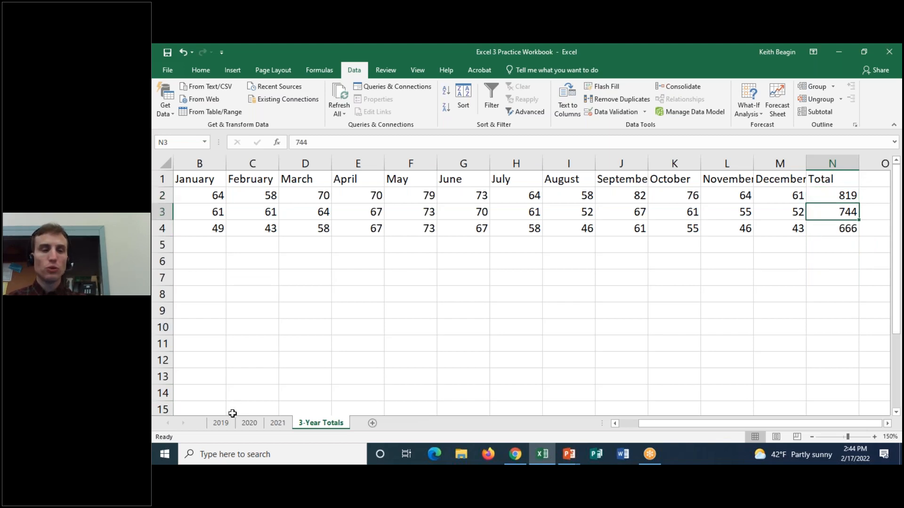
pyautogui.click(221, 423)
pyautogui.click(249, 423)
pyautogui.click(279, 424)
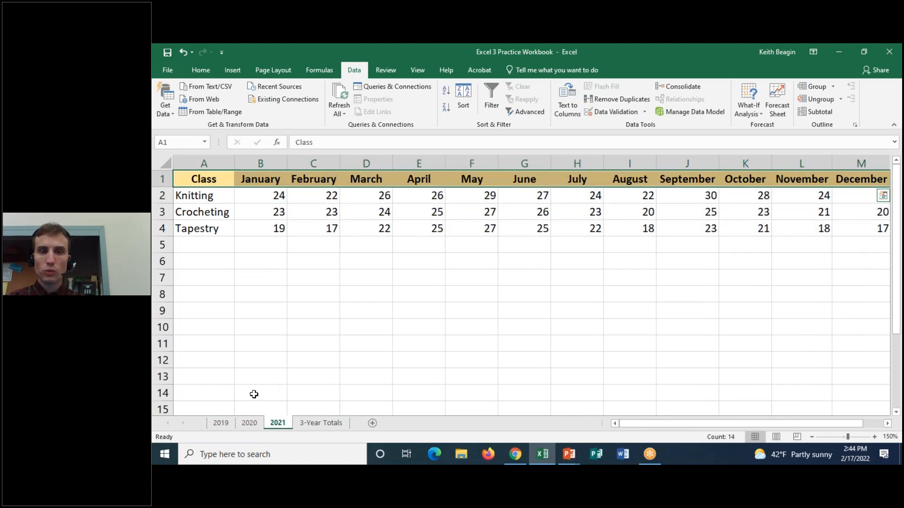
pyautogui.click(319, 423)
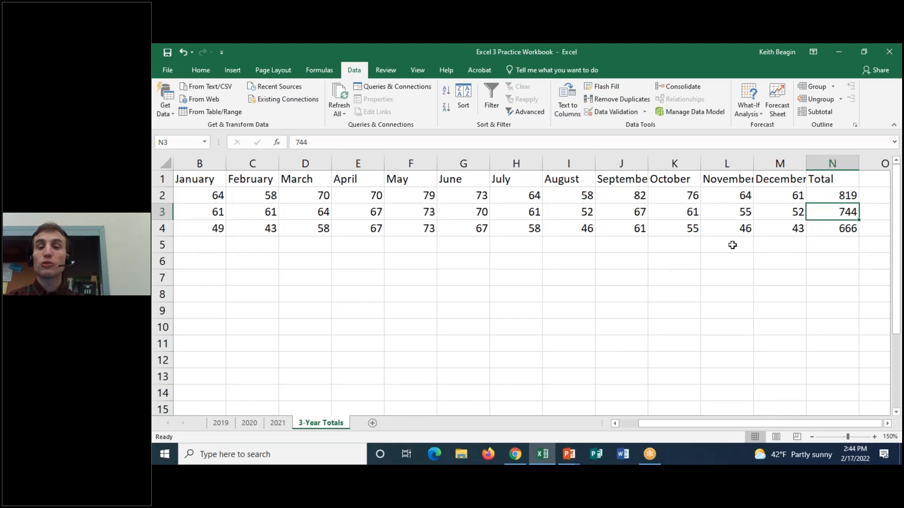
pyautogui.moveTo(795, 424); pyautogui.dragTo(774, 423)
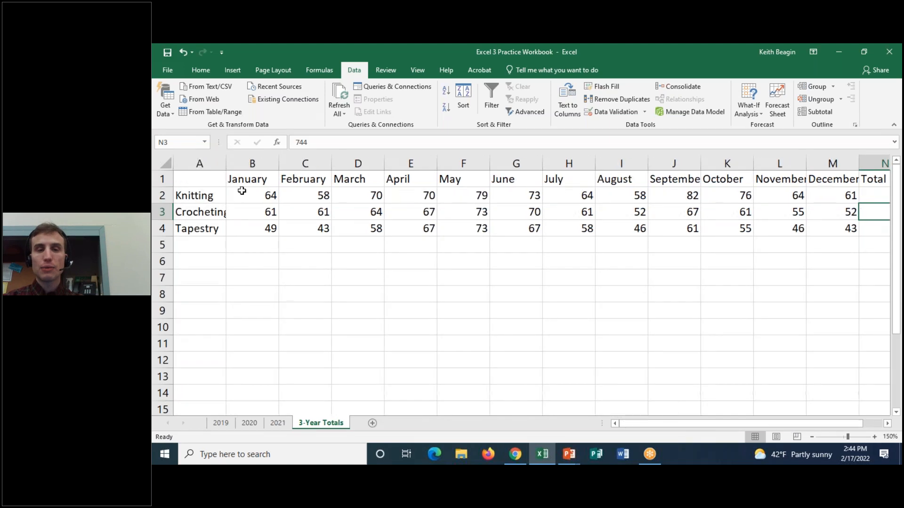
# Examine the consolidated figures in B2:N4 together with their month headings and class labels.
pyautogui.moveTo(270, 194); pyautogui.dragTo(856, 235)
pyautogui.click(270, 196)
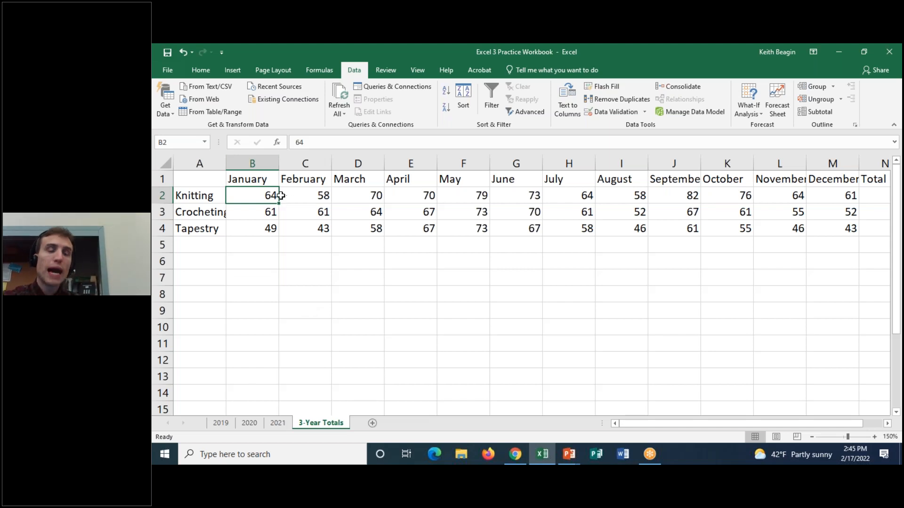
pyautogui.moveTo(195, 179); pyautogui.dragTo(688, 176)
pyautogui.moveTo(207, 181); pyautogui.dragTo(210, 229)
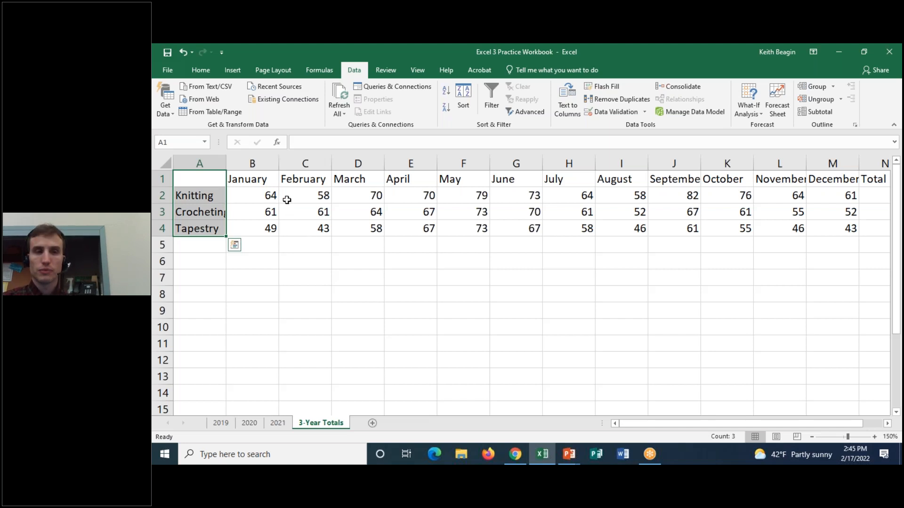
pyautogui.moveTo(269, 195); pyautogui.dragTo(872, 227)
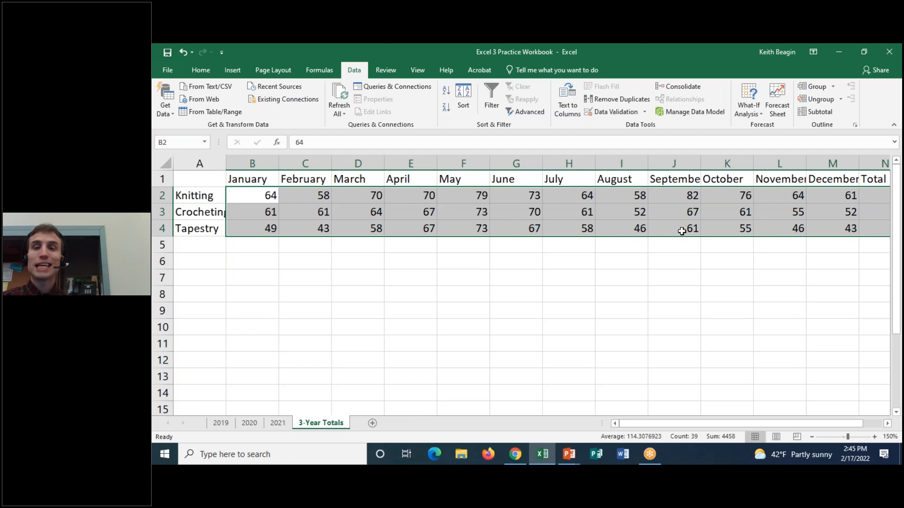
# Review which labels the consolidation carried over into row 1 and column A, including corner cell A1.
pyautogui.click(207, 178)
pyautogui.hotkey('shift', 'Right')
pyautogui.hotkey('shift', 'Right')
pyautogui.hotkey('shift', 'Right')
pyautogui.hotkey('shift', 'Right')
pyautogui.moveTo(209, 180); pyautogui.dragTo(210, 228)
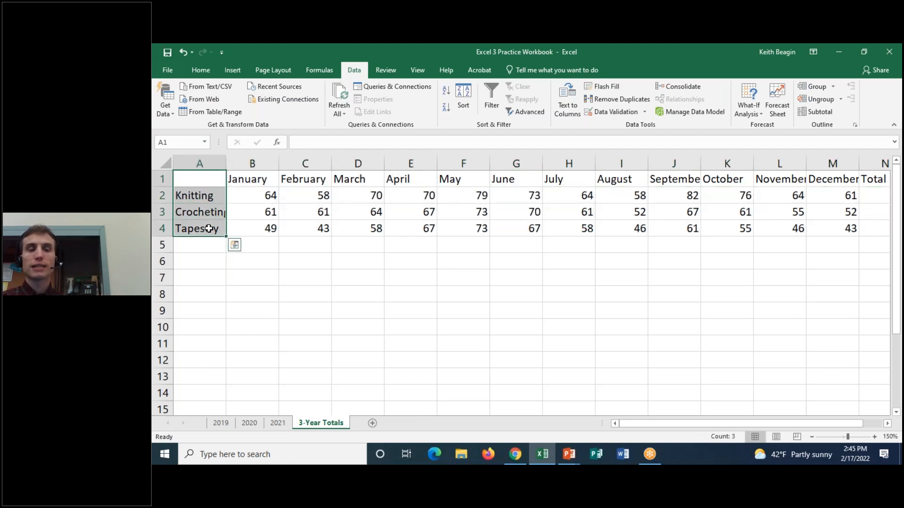
pyautogui.click(221, 180)
pyautogui.moveTo(221, 180); pyautogui.dragTo(795, 183)
pyautogui.moveTo(794, 424); pyautogui.dragTo(748, 424)
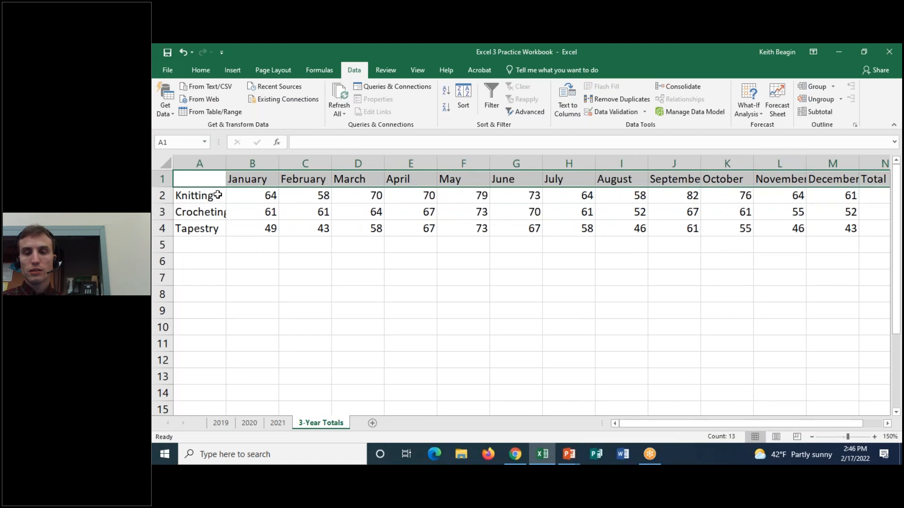
pyautogui.moveTo(212, 181); pyautogui.dragTo(217, 234)
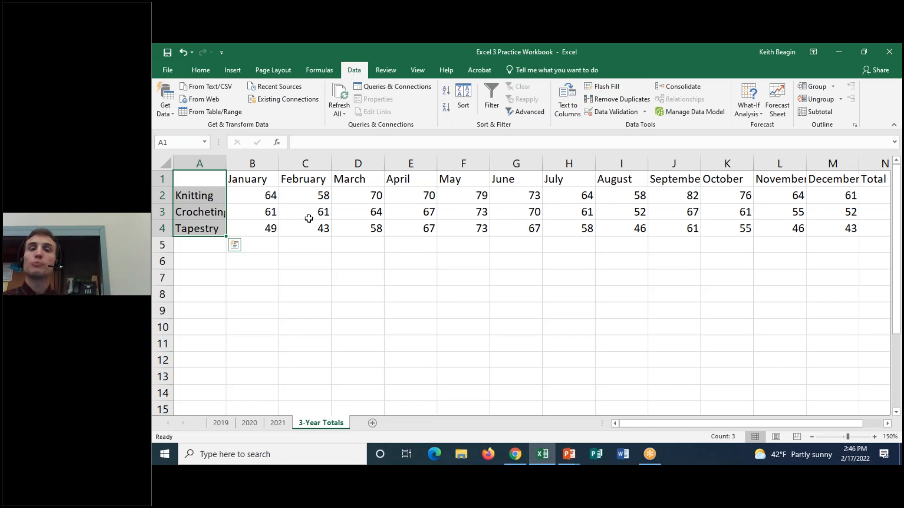
pyautogui.click(214, 178)
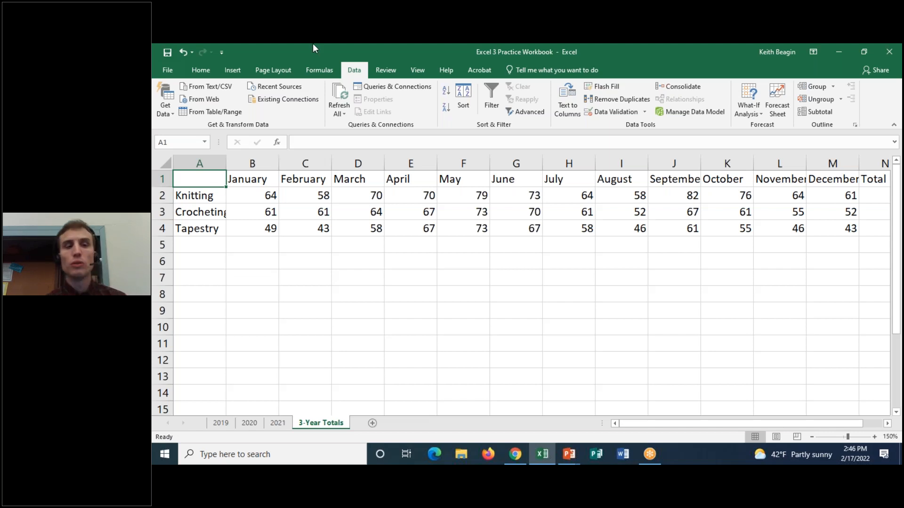
pyautogui.moveTo(263, 195); pyautogui.dragTo(862, 231)
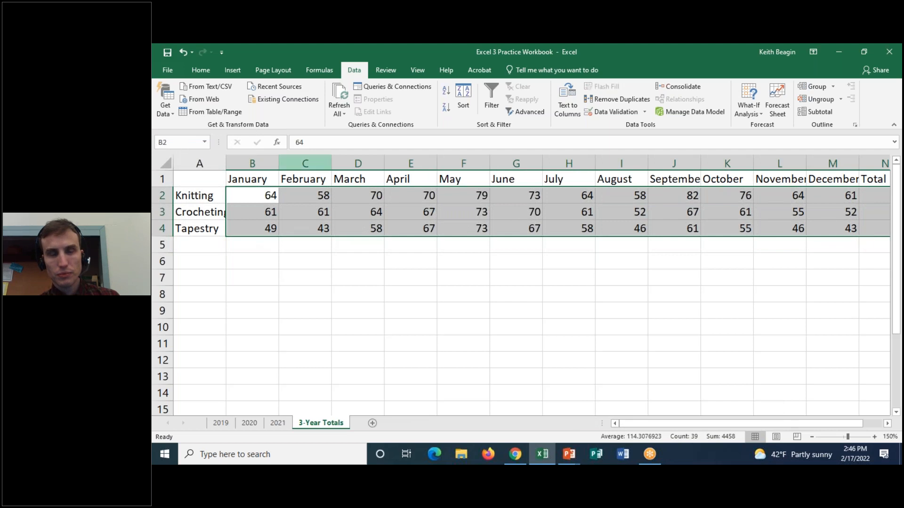
# Enter the heading Class in cell A1 of the 3-Year Totals worksheet.
pyautogui.click(208, 179)
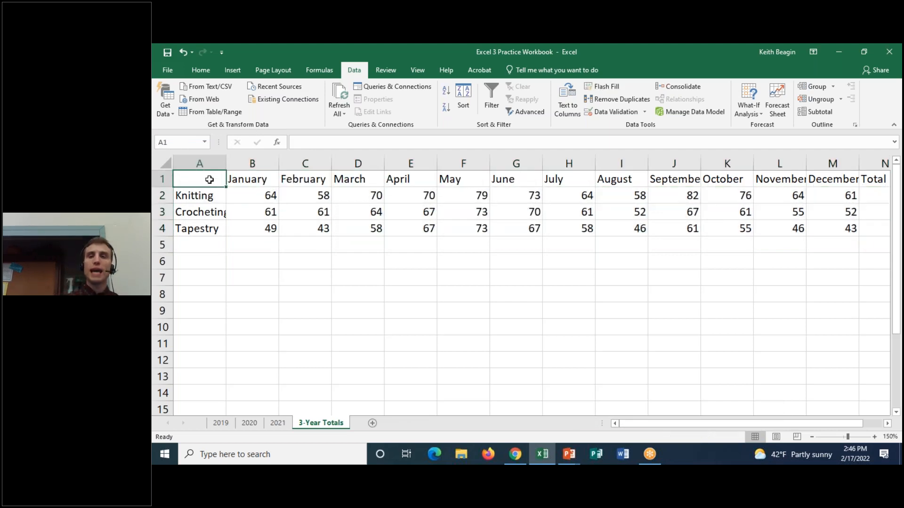
pyautogui.write('Class')
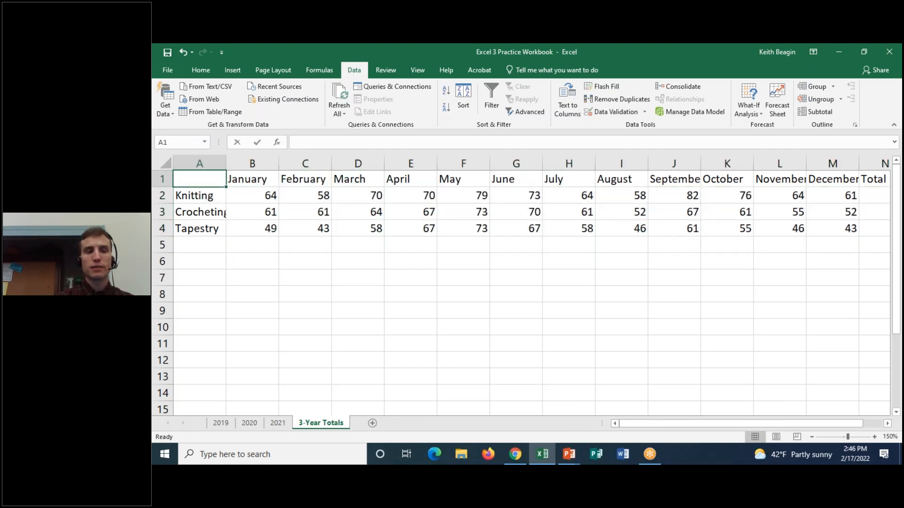
pyautogui.press('Return')
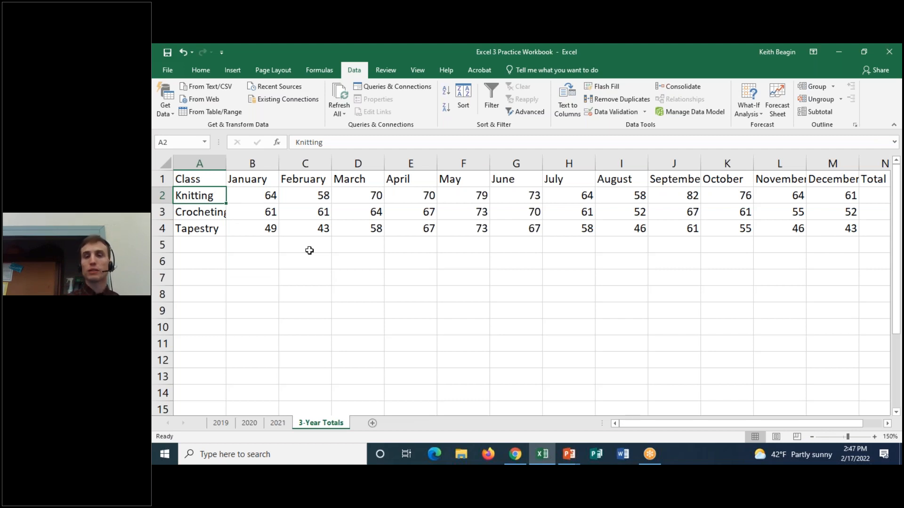
# AutoFit the width of every column on the 3-Year Totals worksheet so the class names and month headings fit.
pyautogui.click(207, 213)
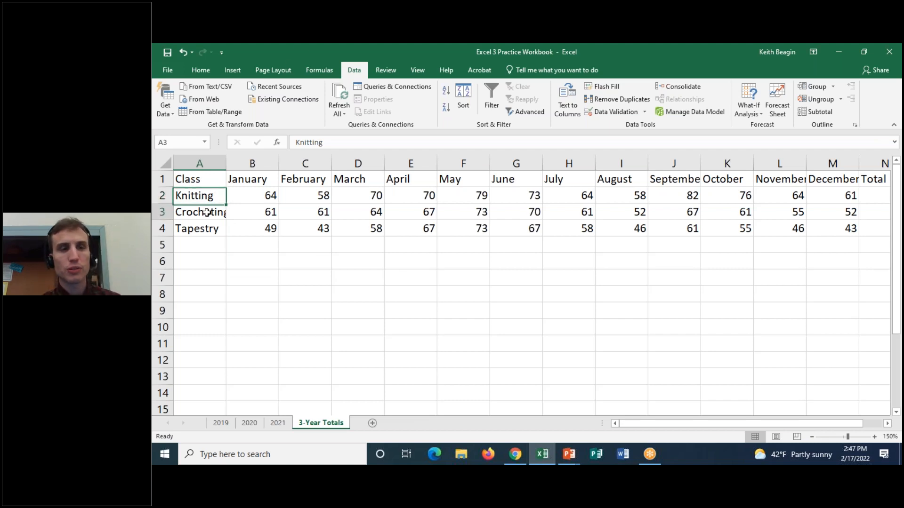
pyautogui.click(664, 180)
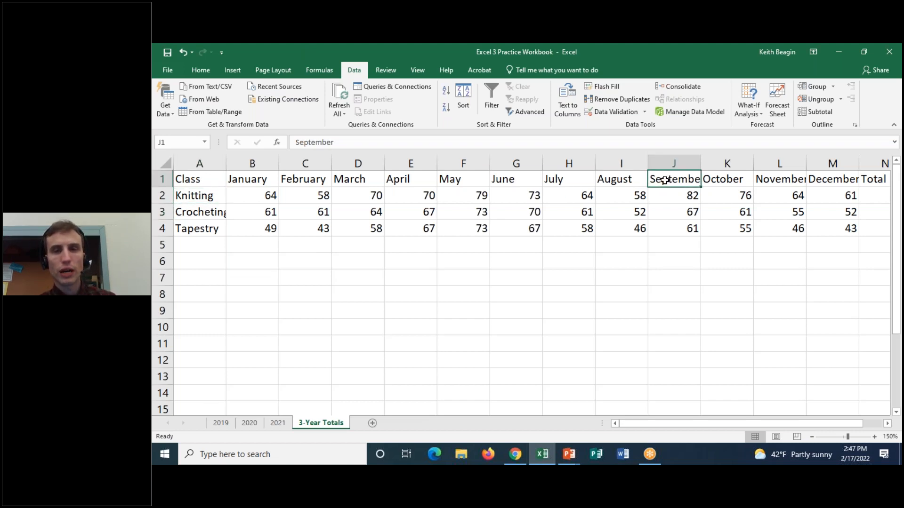
pyautogui.moveTo(726, 423); pyautogui.dragTo(675, 426)
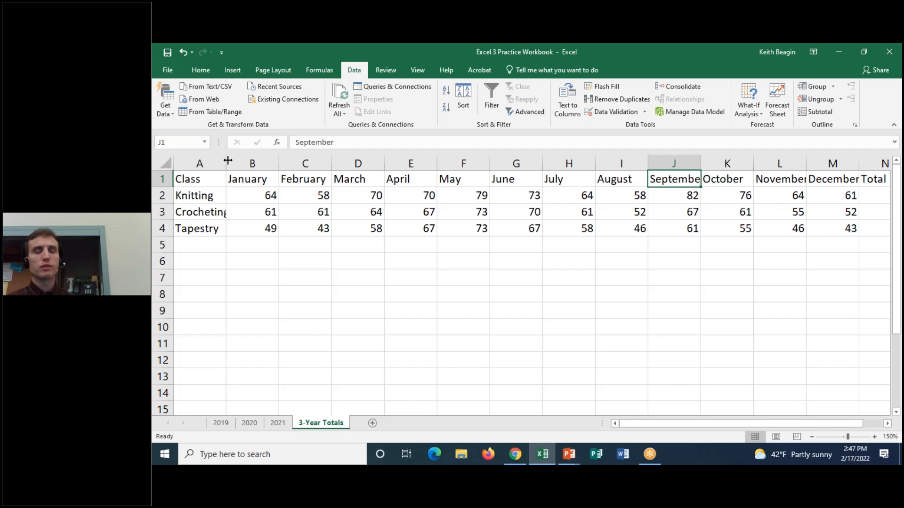
pyautogui.click(163, 162)
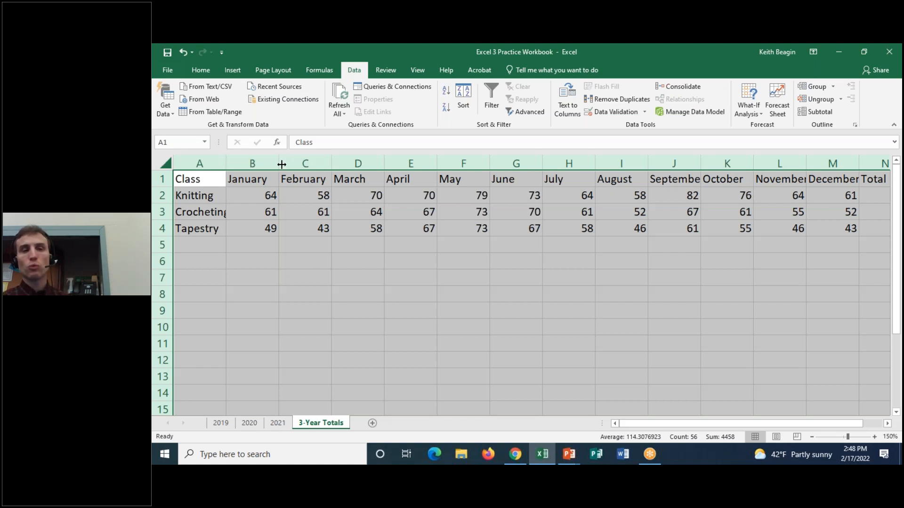
pyautogui.doubleClick(225, 163)
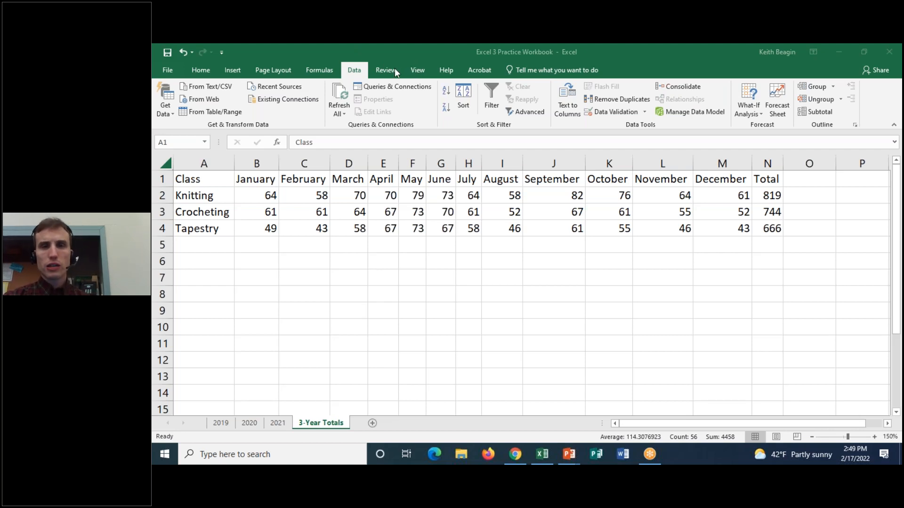
# Review the Consolidate settings for function, references and label options against the January figures, and close them without consolidating again.
pyautogui.click(678, 87)
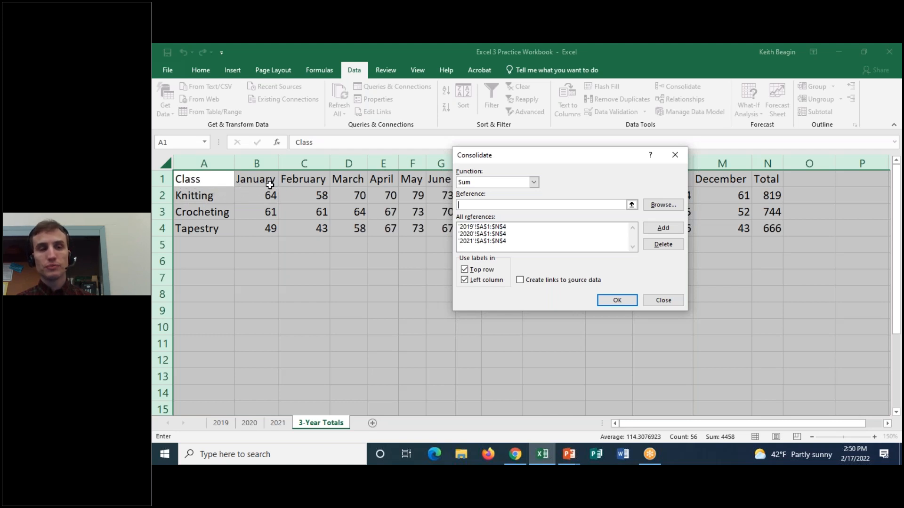
pyautogui.click(612, 48)
pyautogui.moveTo(228, 181)
pyautogui.mouseDown()
pyautogui.moveTo(156, 182)
pyautogui.moveTo(249, 190)
pyautogui.moveTo(249, 177)
pyautogui.moveTo(272, 193)
pyautogui.moveTo(224, 193)
pyautogui.moveTo(284, 189)
pyautogui.moveTo(282, 182)
pyautogui.mouseUp()
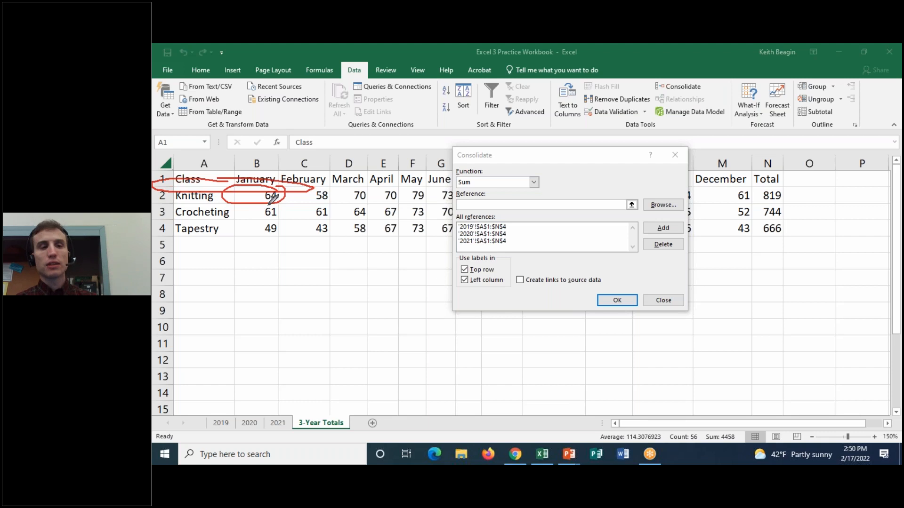
pyautogui.moveTo(261, 204)
pyautogui.mouseDown()
pyautogui.moveTo(284, 207)
pyautogui.moveTo(285, 198)
pyautogui.mouseUp()
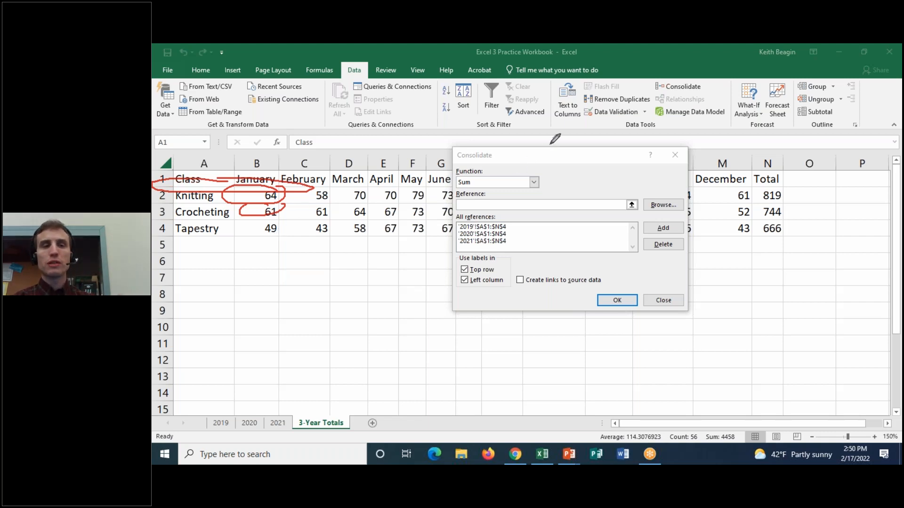
pyautogui.click(608, 49)
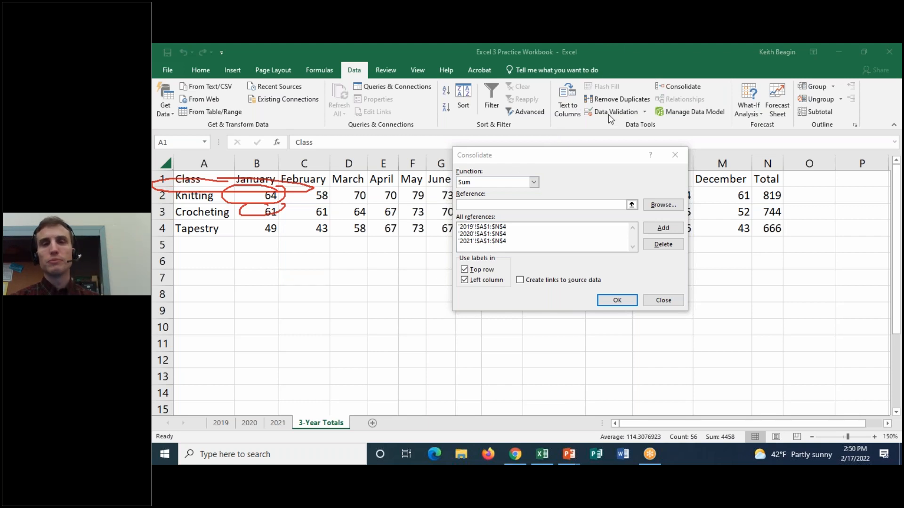
pyautogui.click(612, 122)
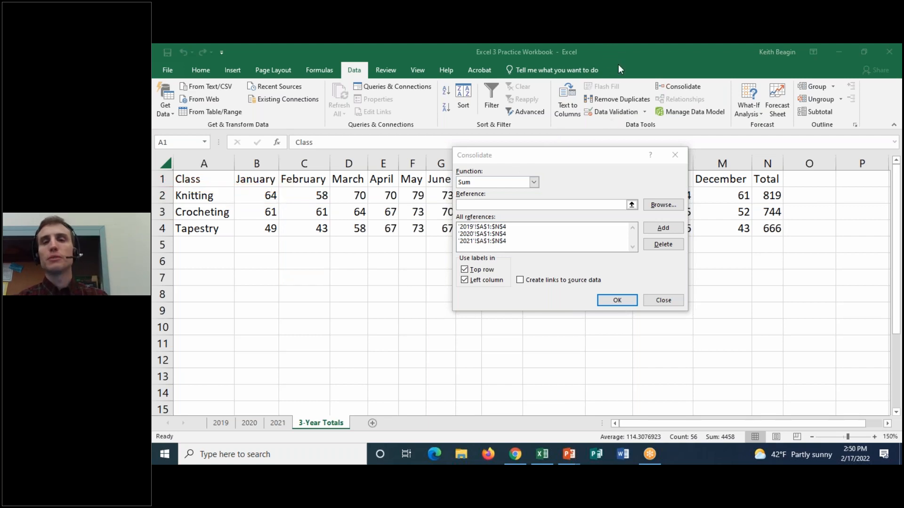
pyautogui.moveTo(577, 157); pyautogui.dragTo(416, 170)
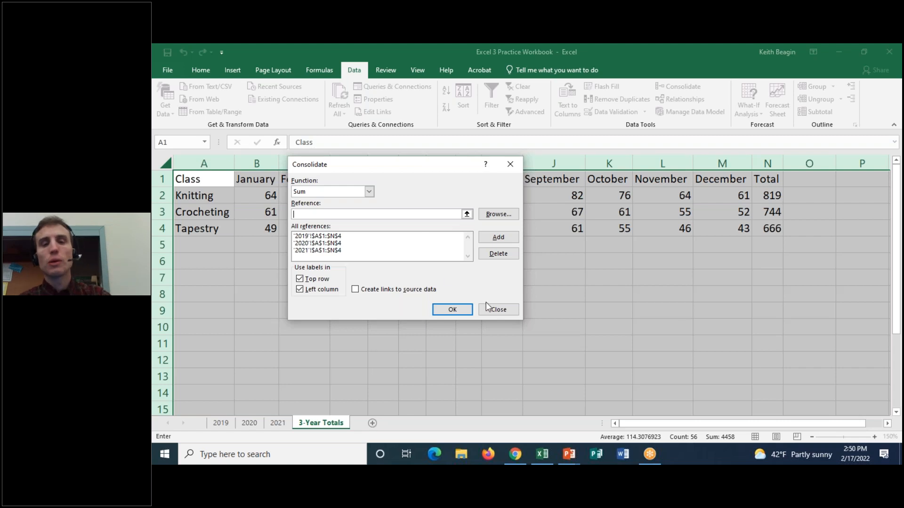
pyautogui.click(498, 309)
pyautogui.press('F2')
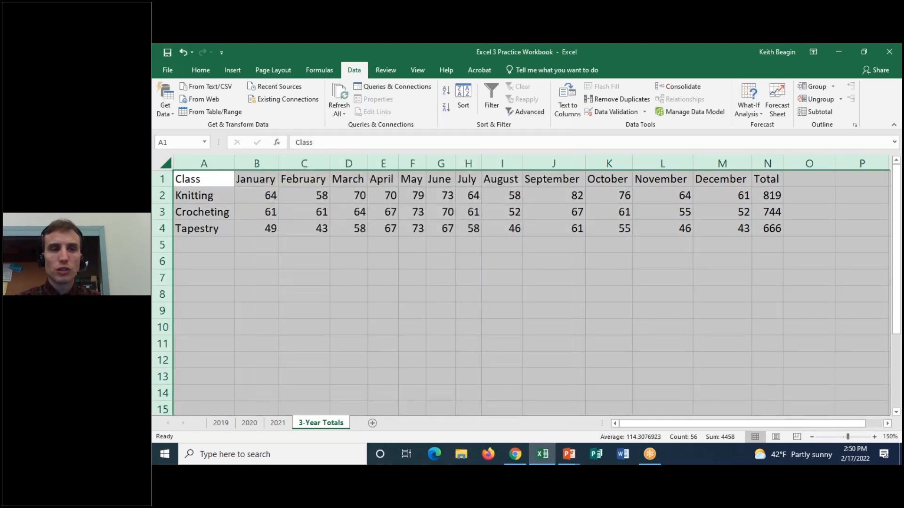
pyautogui.click(213, 198)
pyautogui.click(218, 182)
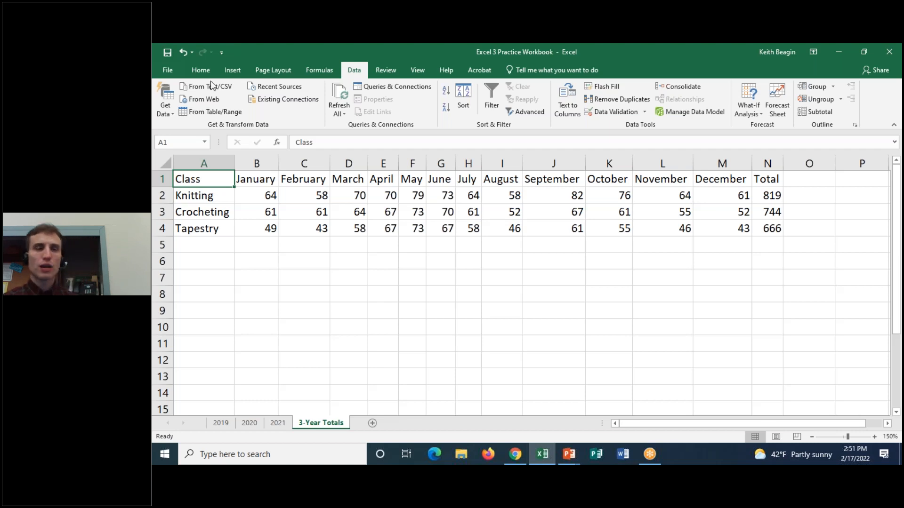
# Examine the monthly figures and each class's total in N2:N4, along with the Total and December headings.
pyautogui.moveTo(266, 193); pyautogui.dragTo(706, 217)
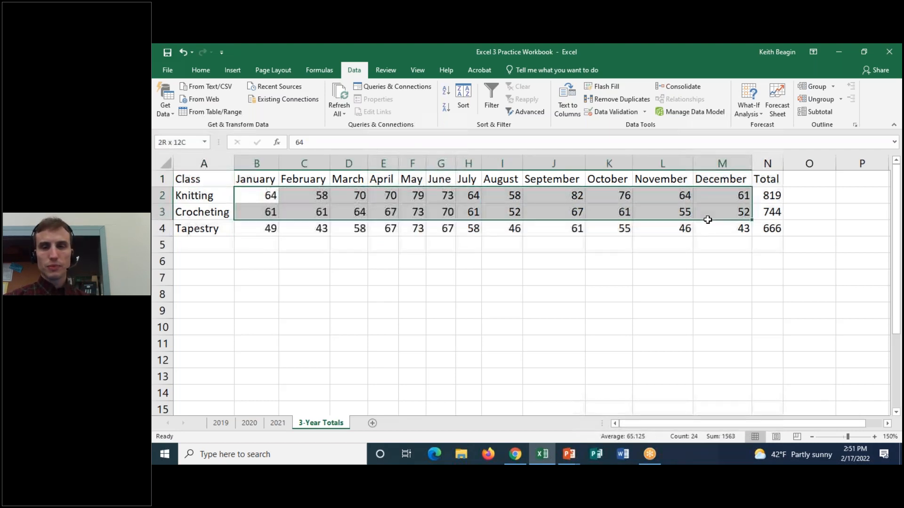
pyautogui.click(766, 277)
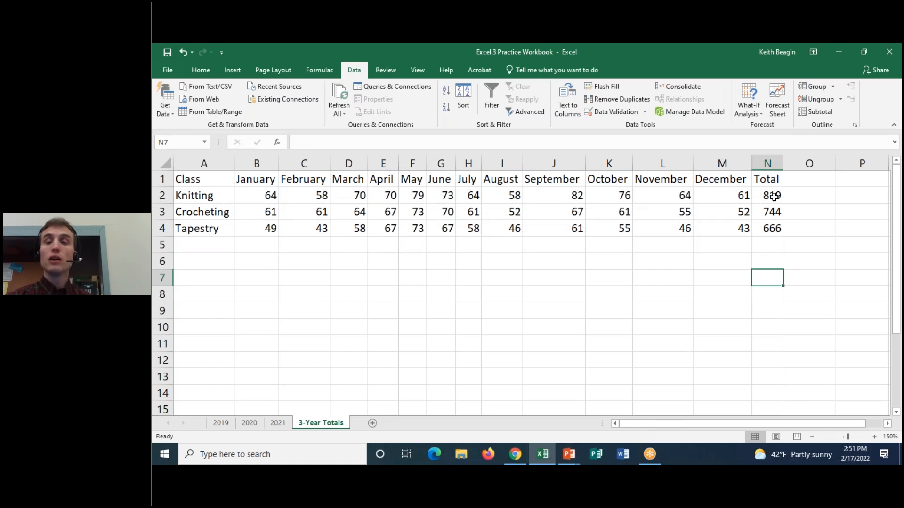
pyautogui.click(774, 197)
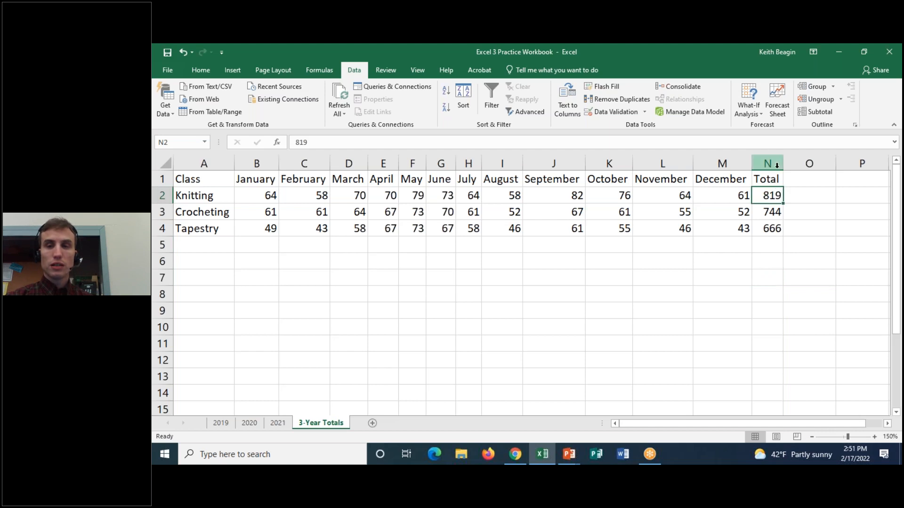
pyautogui.click(774, 213)
pyautogui.click(775, 228)
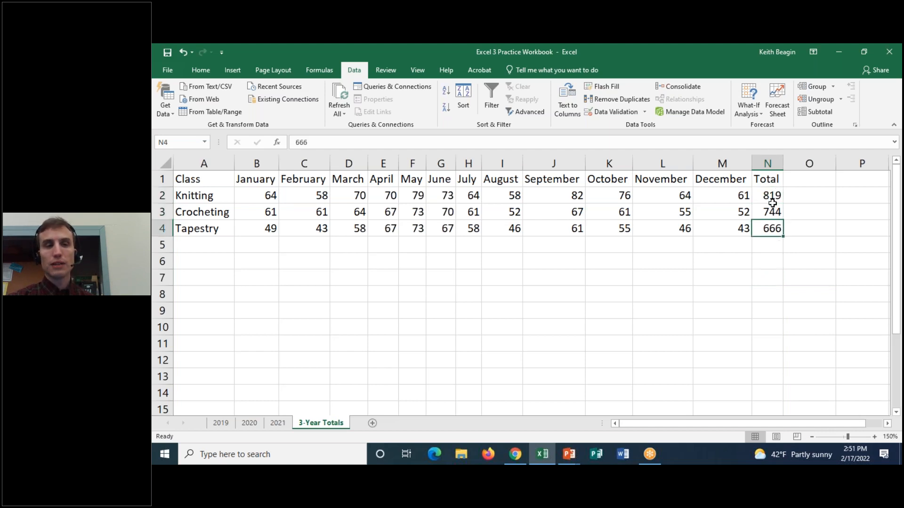
pyautogui.moveTo(773, 196); pyautogui.dragTo(772, 226)
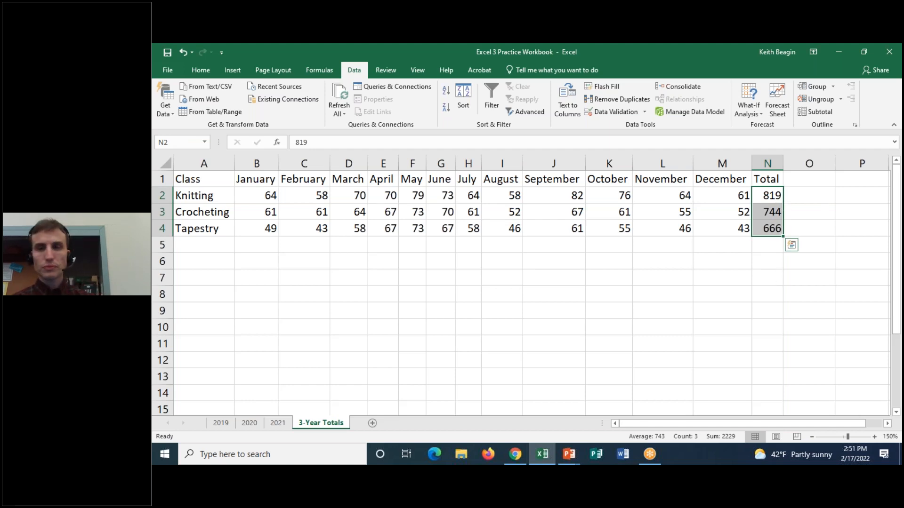
pyautogui.click(767, 181)
pyautogui.click(715, 181)
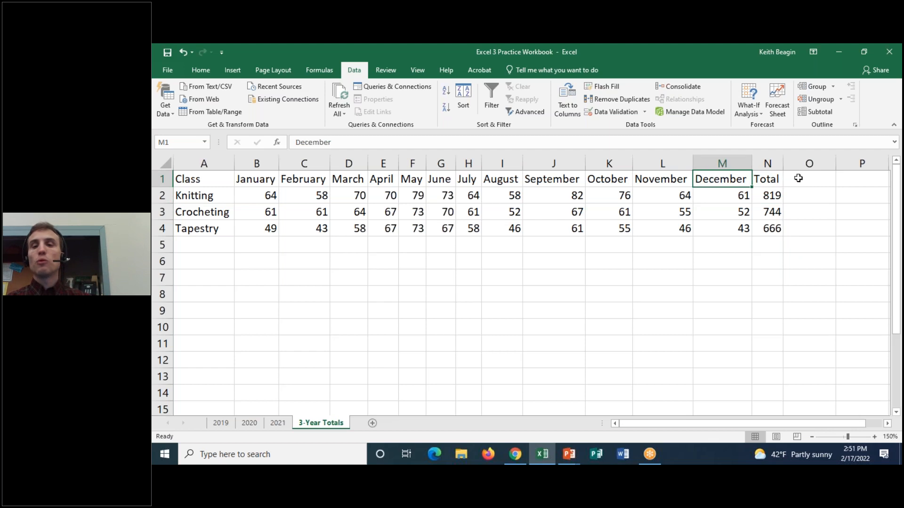
# Select the class names in A1:A4 together with the totals in N1:N4 and bring up the recommended charts for them.
pyautogui.click(766, 181)
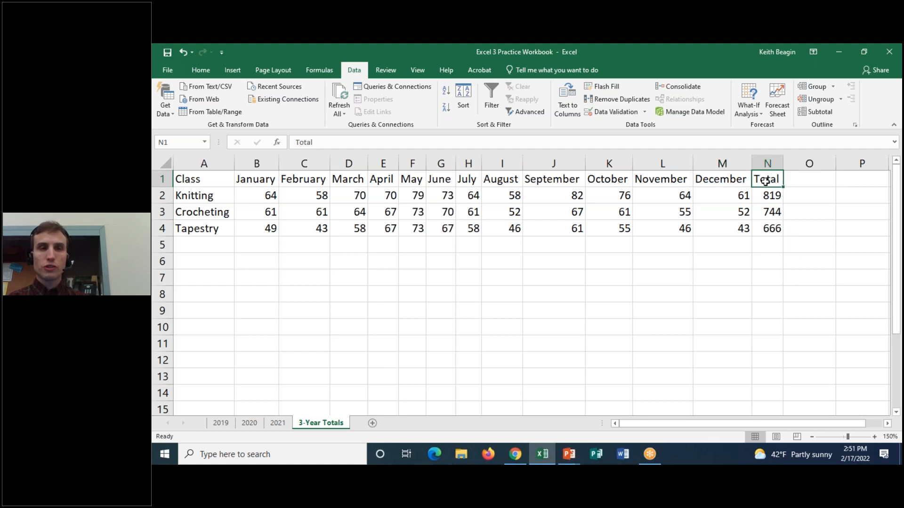
pyautogui.click(232, 71)
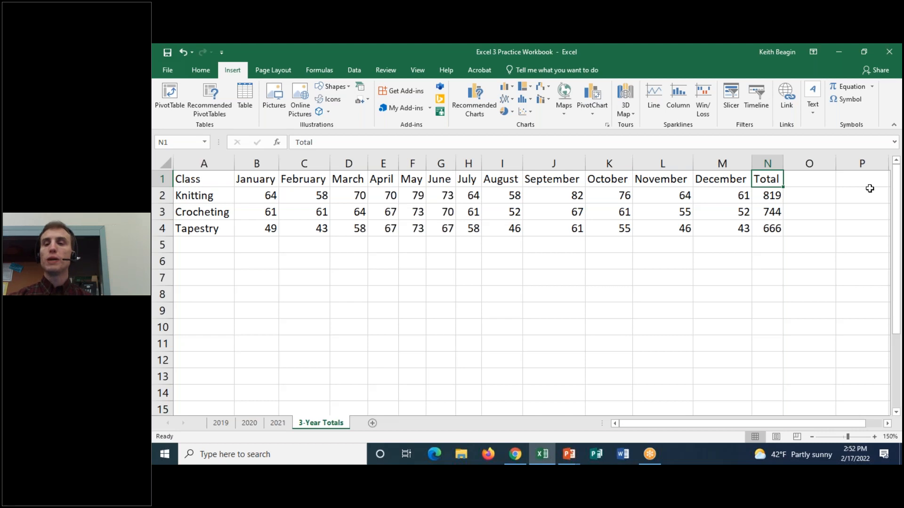
pyautogui.moveTo(769, 179); pyautogui.dragTo(769, 225)
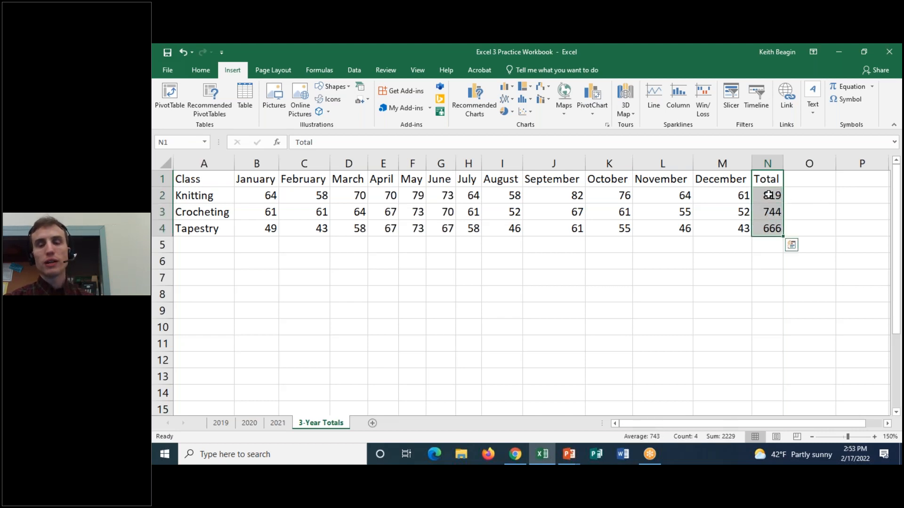
pyautogui.click(768, 178)
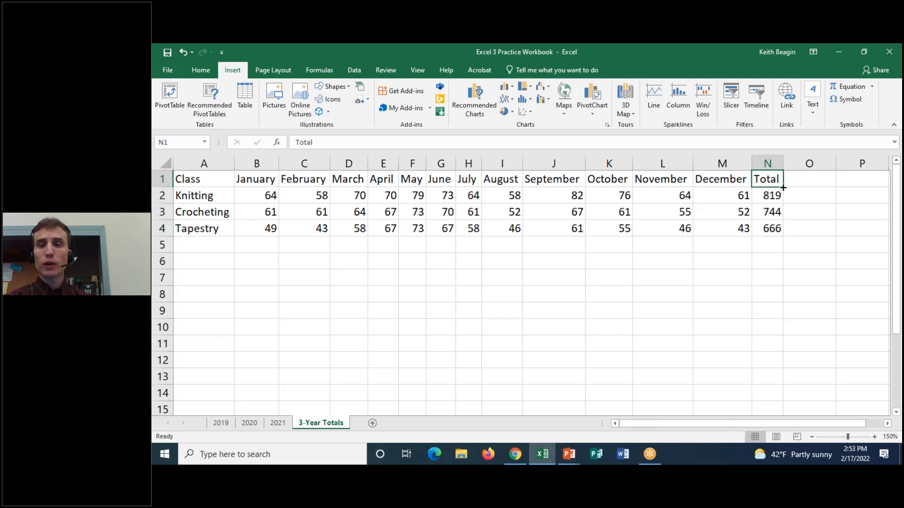
pyautogui.moveTo(769, 179); pyautogui.dragTo(769, 226)
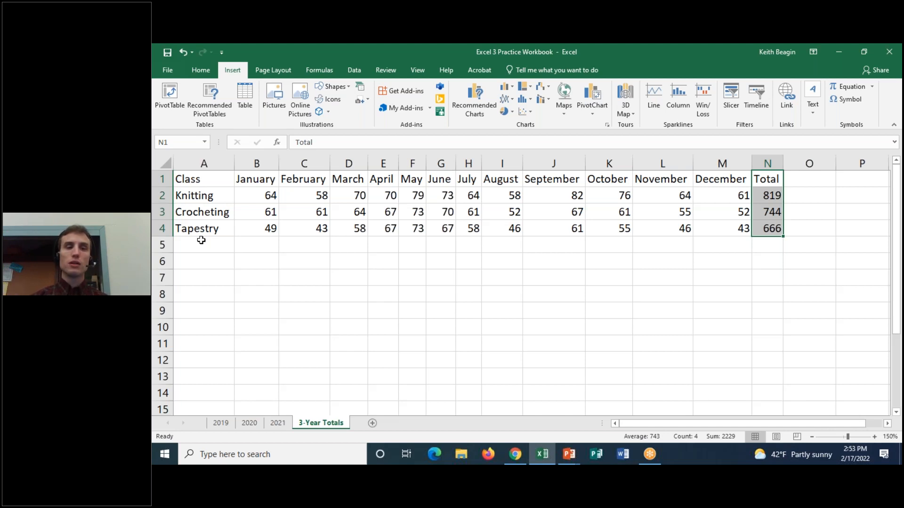
pyautogui.moveTo(216, 182); pyautogui.dragTo(212, 230)
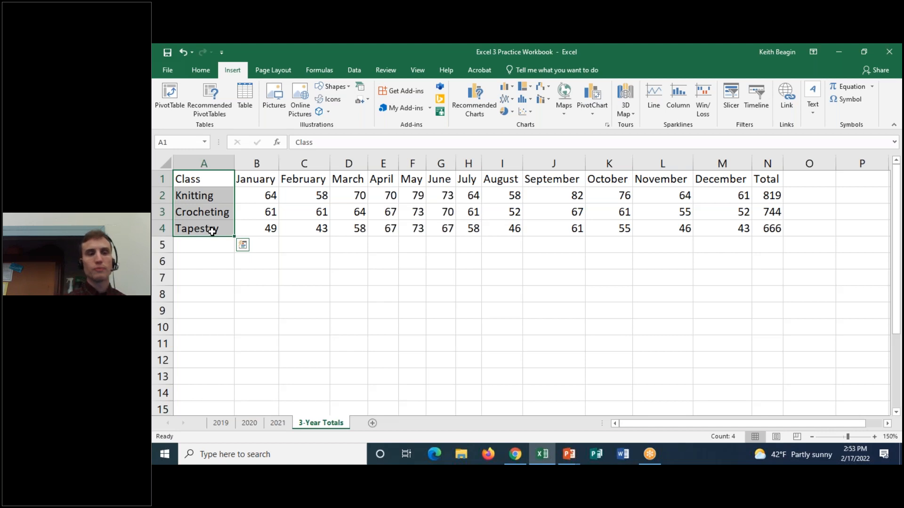
pyautogui.moveTo(194, 179); pyautogui.dragTo(207, 230)
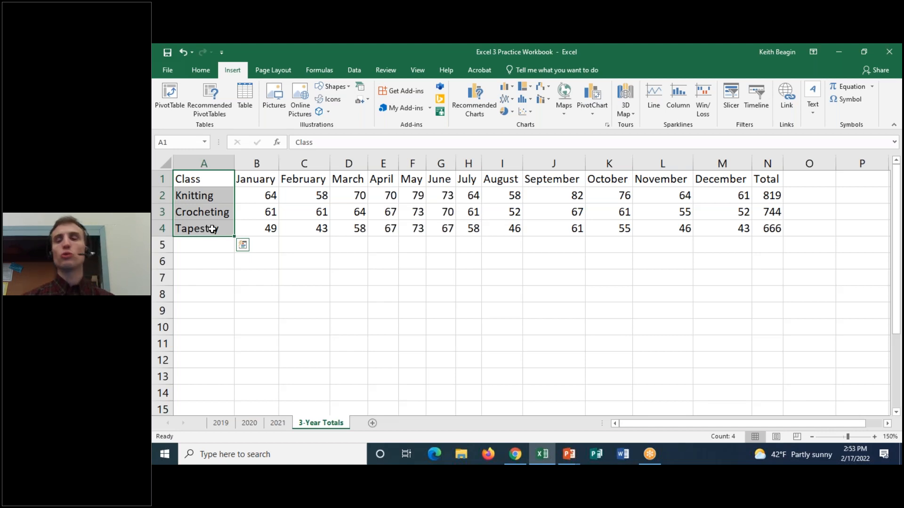
pyautogui.moveTo(767, 179); pyautogui.dragTo(772, 228)
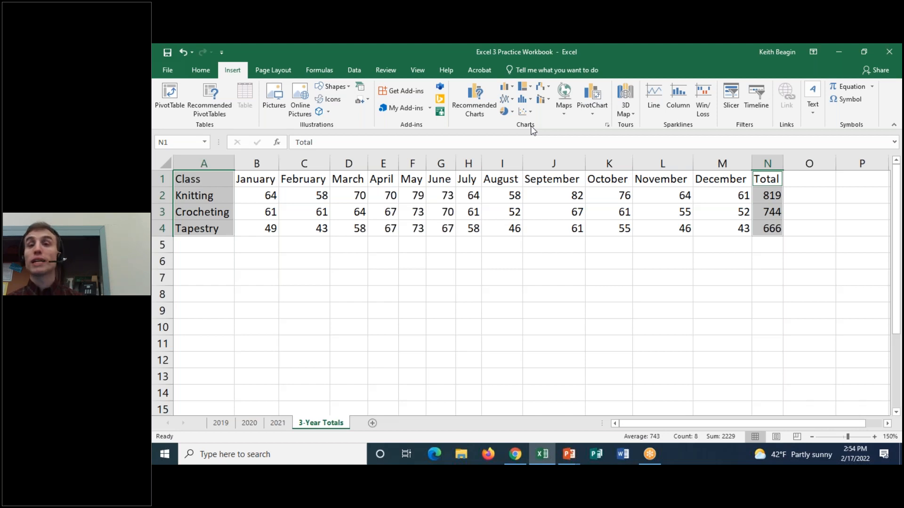
pyautogui.click(474, 110)
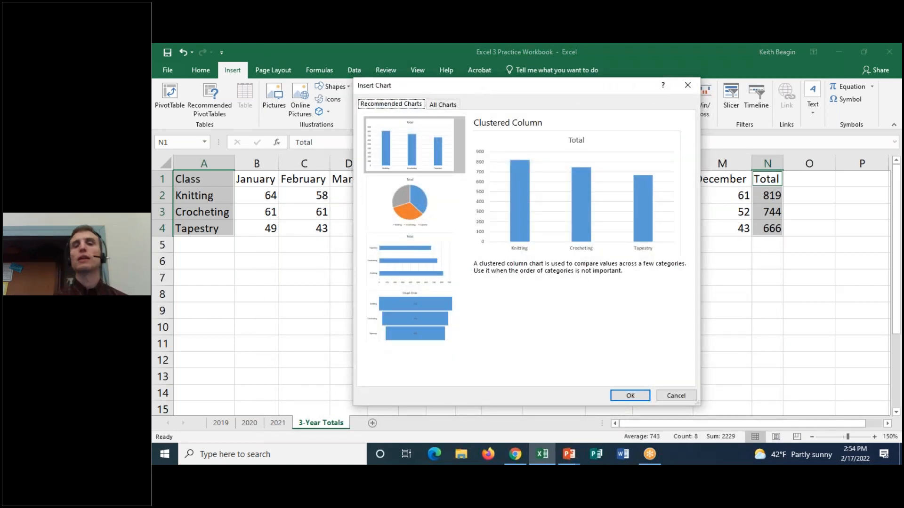
# Compare the recommended pie, bar and funnel chart previews for the class totals.
pyautogui.click(392, 194)
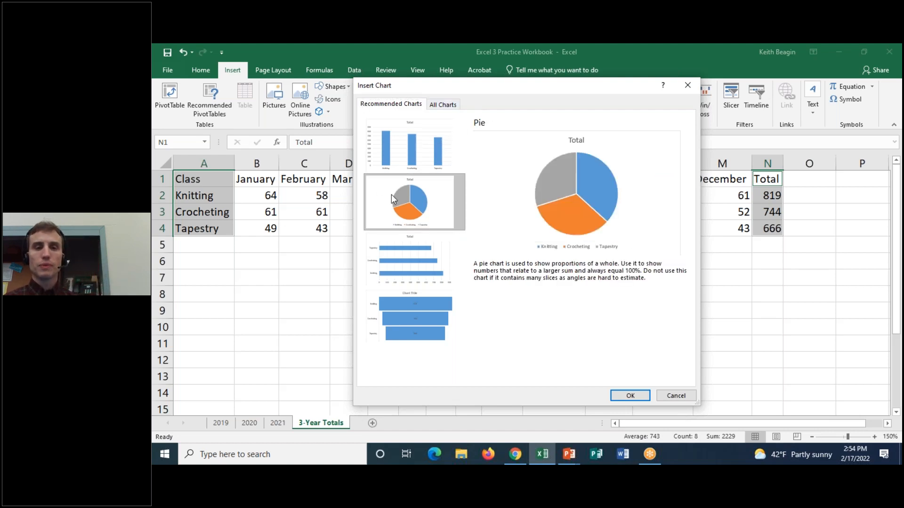
pyautogui.click(421, 267)
pyautogui.click(433, 324)
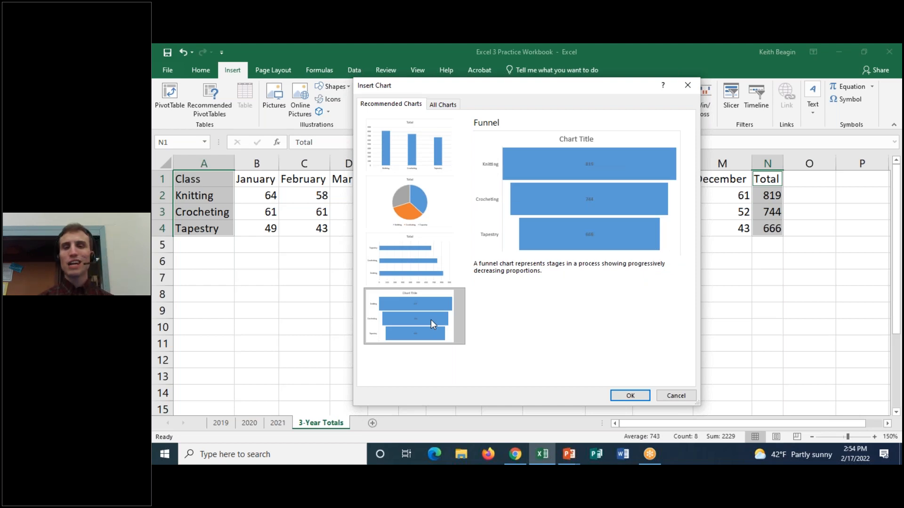
pyautogui.click(386, 192)
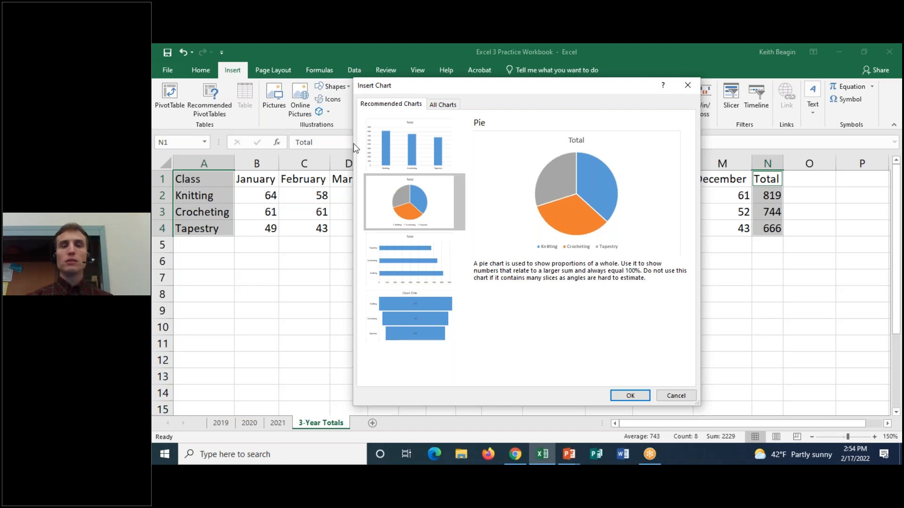
pyautogui.click(609, 48)
pyautogui.moveTo(480, 98)
pyautogui.mouseDown()
pyautogui.moveTo(456, 98)
pyautogui.moveTo(476, 94)
pyautogui.mouseUp()
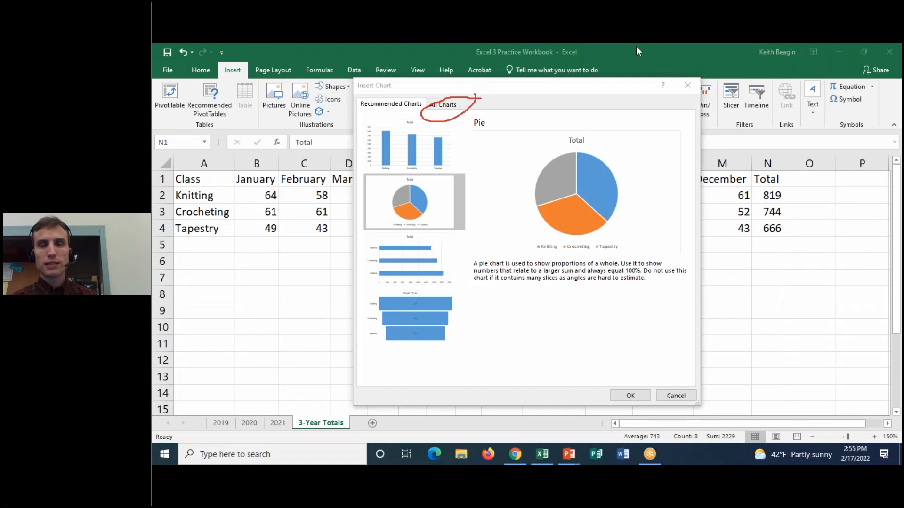
pyautogui.click(597, 47)
pyautogui.click(608, 120)
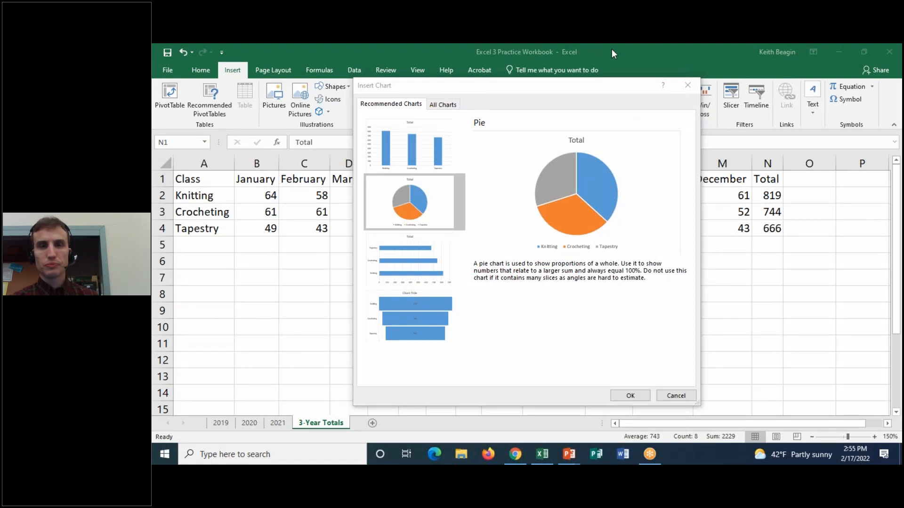
# Insert a 3-D pie chart of the class totals, chosen from the full range of chart types.
pyautogui.click(443, 104)
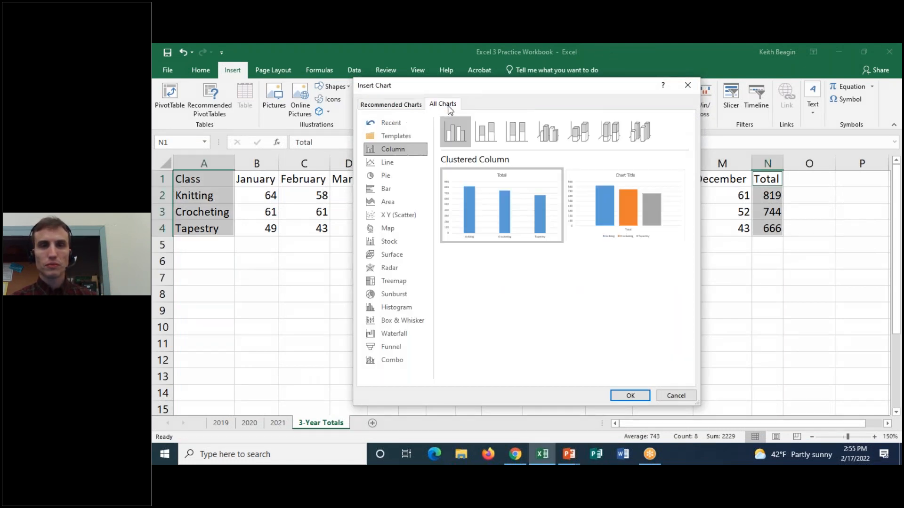
pyautogui.click(396, 181)
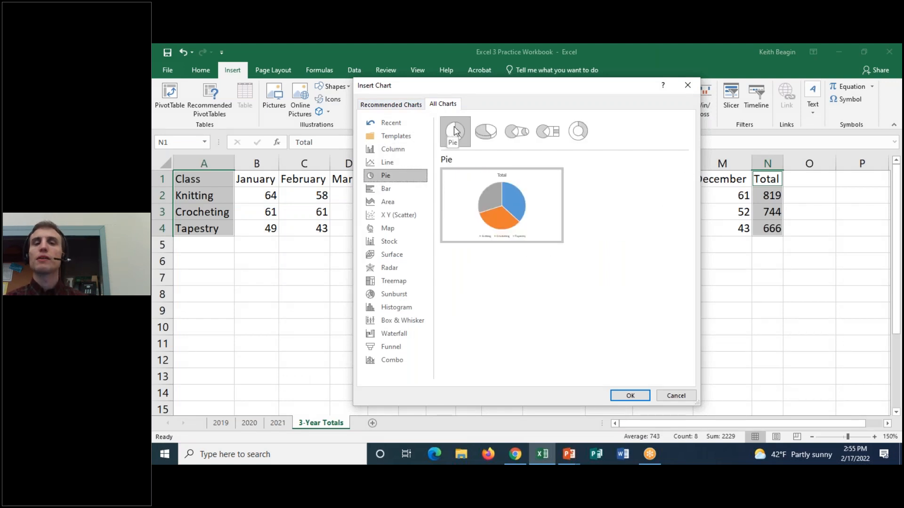
pyautogui.click(490, 132)
pyautogui.click(641, 400)
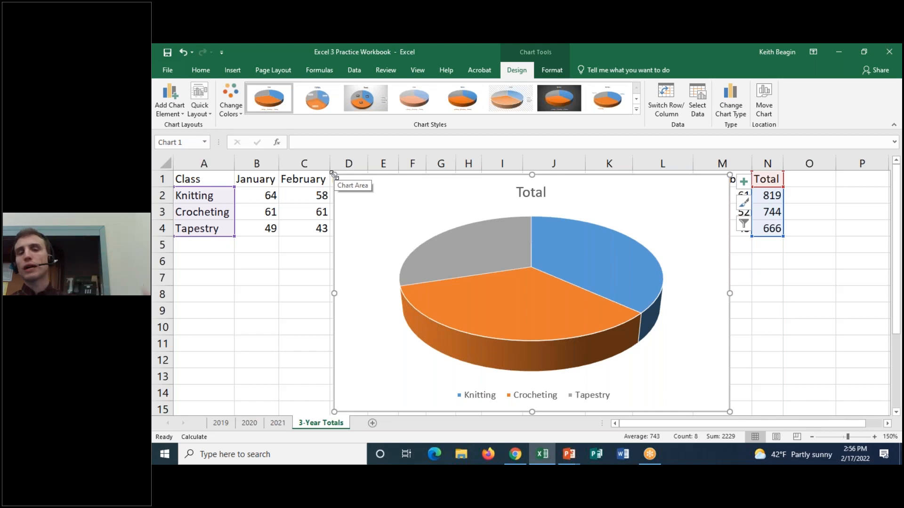
# Try shrinking the pie chart from its upper-left corner, and undo the resize.
pyautogui.moveTo(334, 174); pyautogui.dragTo(386, 211)
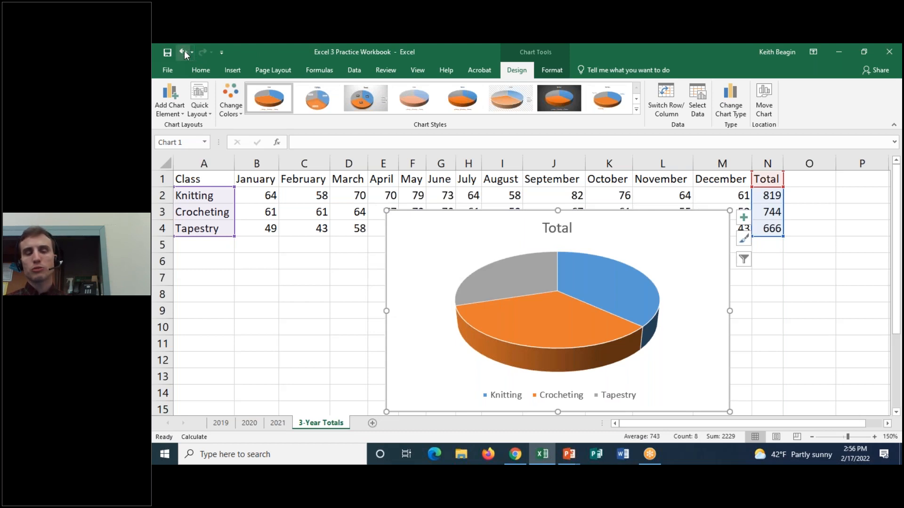
pyautogui.click(183, 52)
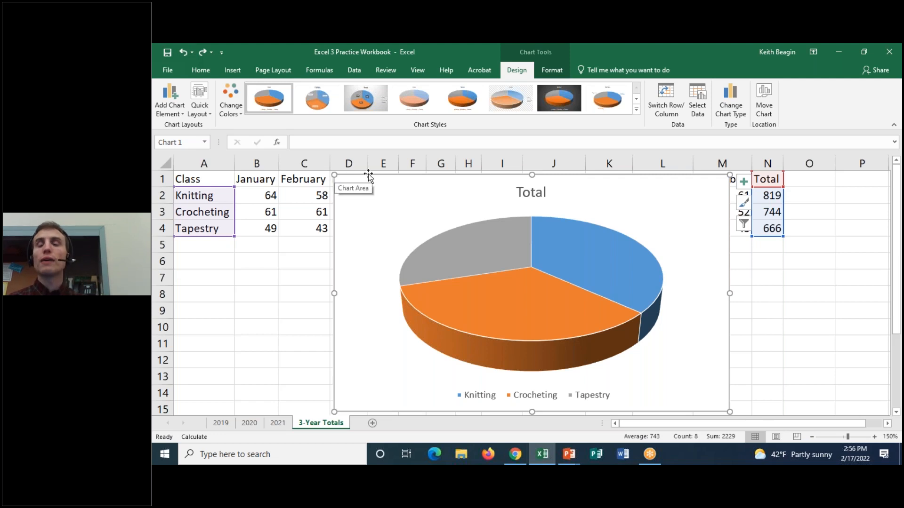
pyautogui.moveTo(378, 174); pyautogui.dragTo(336, 177)
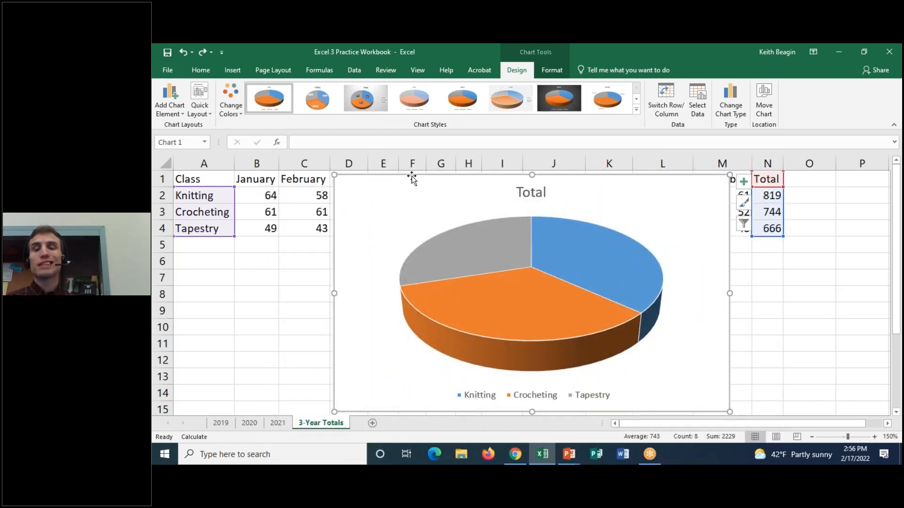
# Move the pie chart below the data table so it starts at row 5 in column B.
pyautogui.moveTo(411, 179); pyautogui.dragTo(317, 241)
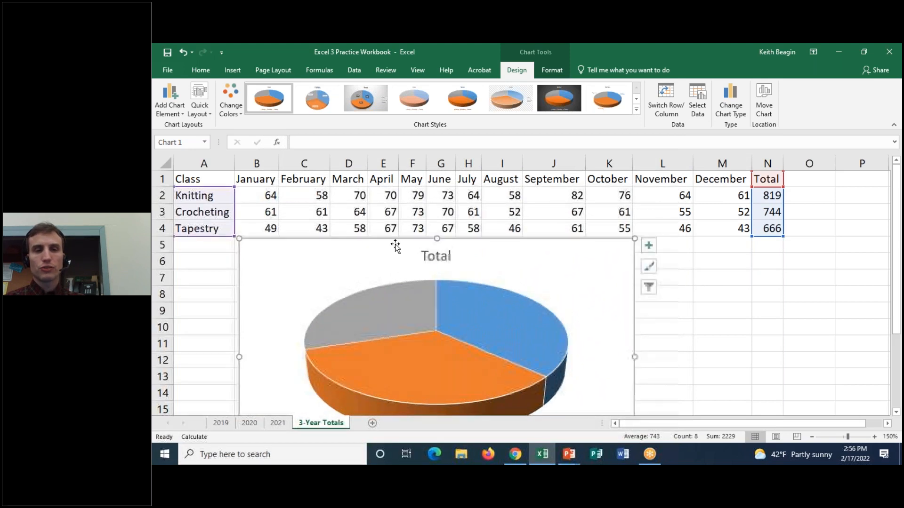
pyautogui.moveTo(897, 188); pyautogui.dragTo(900, 226)
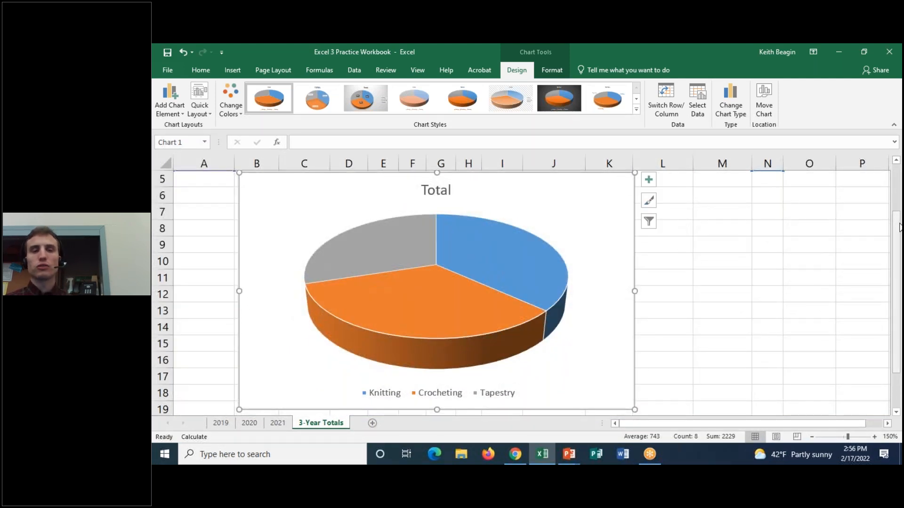
pyautogui.moveTo(898, 228); pyautogui.dragTo(901, 226)
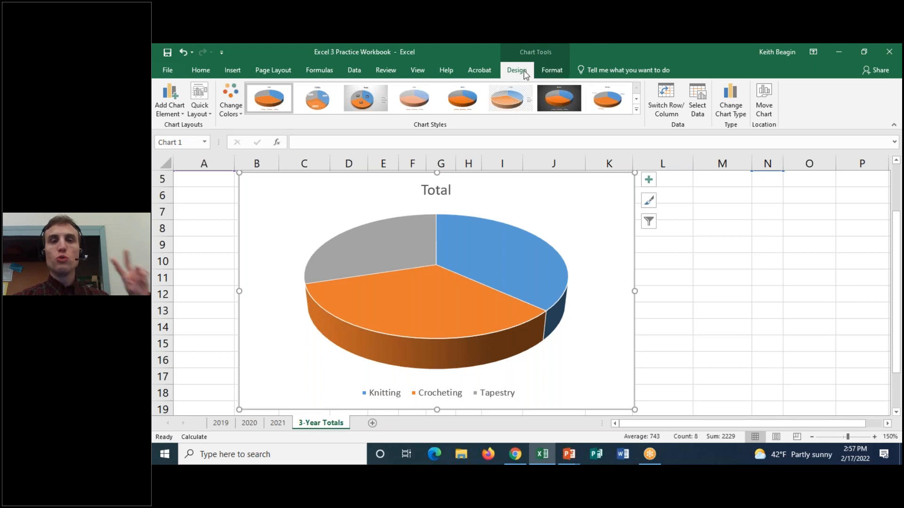
# Review the chart's Design and Format tools, and deselect and reselect the chart to see when they are offered.
pyautogui.click(559, 76)
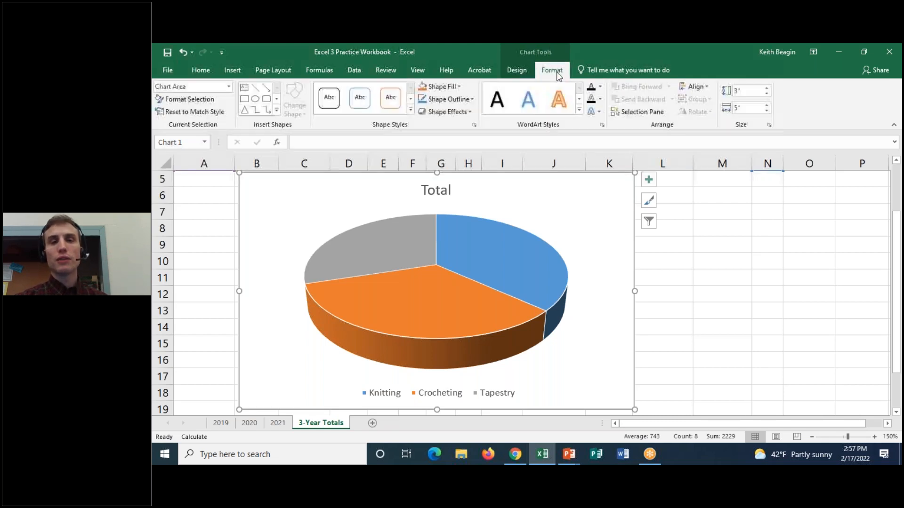
pyautogui.click(525, 74)
pyautogui.click(556, 71)
pyautogui.click(527, 74)
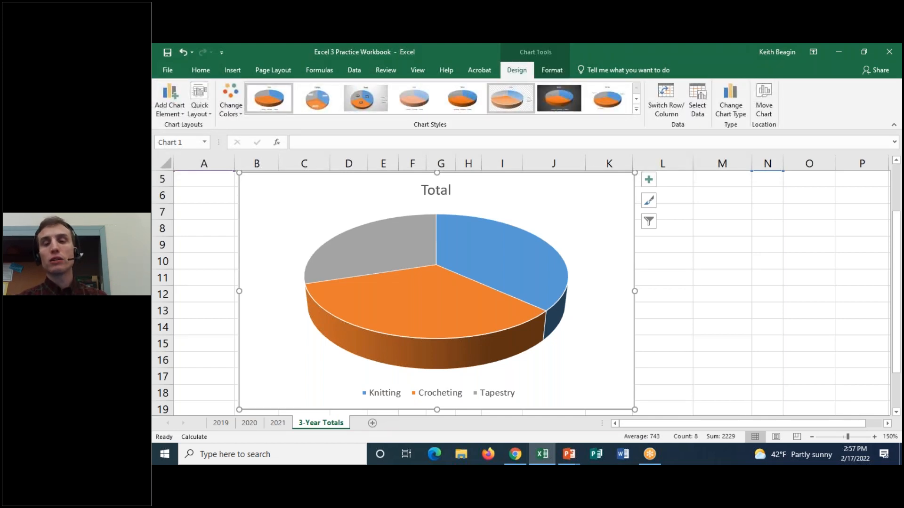
pyautogui.click(688, 247)
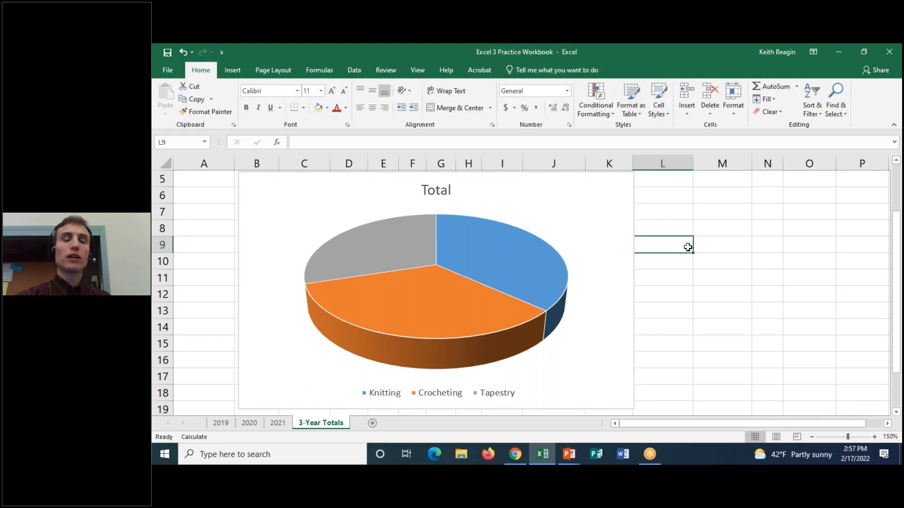
pyautogui.click(630, 228)
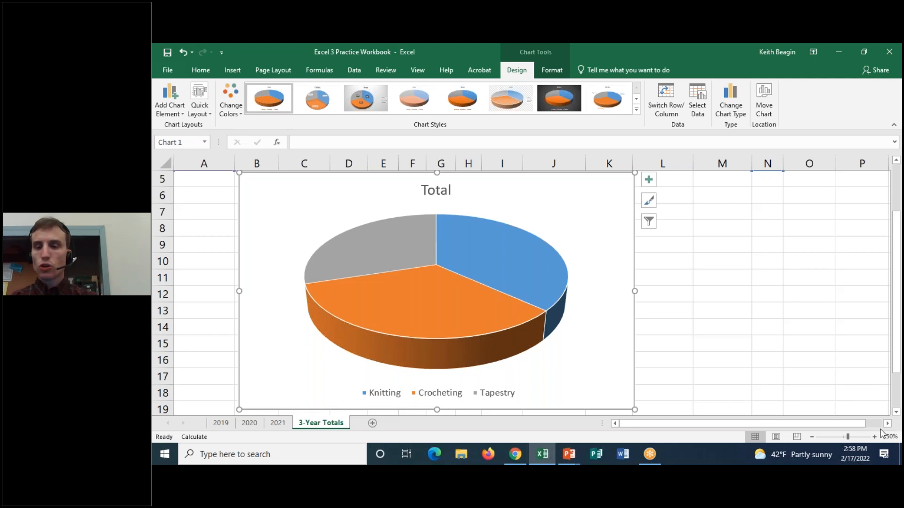
# Examine the pie chart's title, slices and legend entries for Knitting, Crocheting and Tapestry up close.
pyautogui.click(874, 437)
pyautogui.click(874, 437)
pyautogui.click(874, 437)
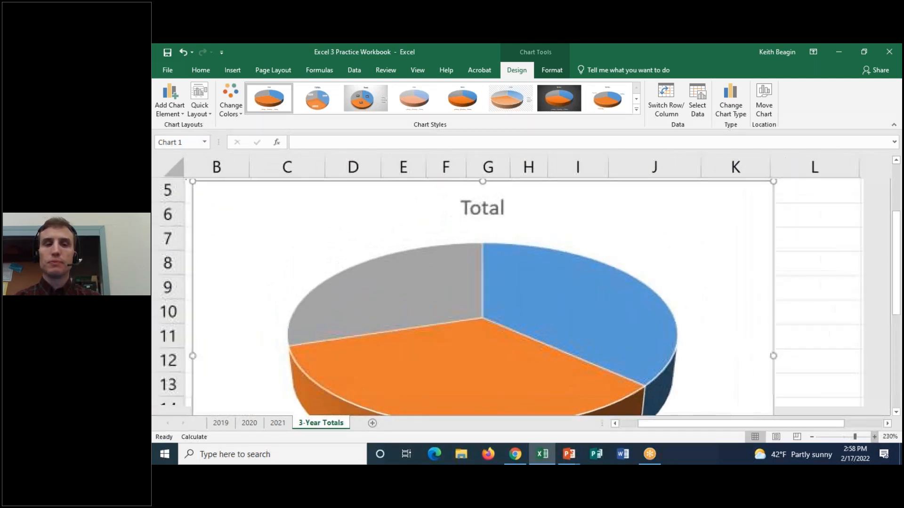
pyautogui.click(874, 437)
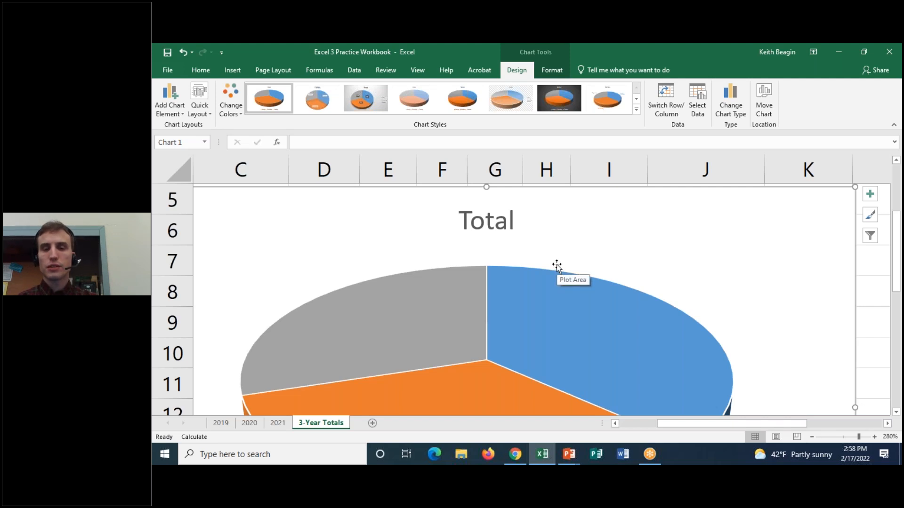
pyautogui.moveTo(545, 301)
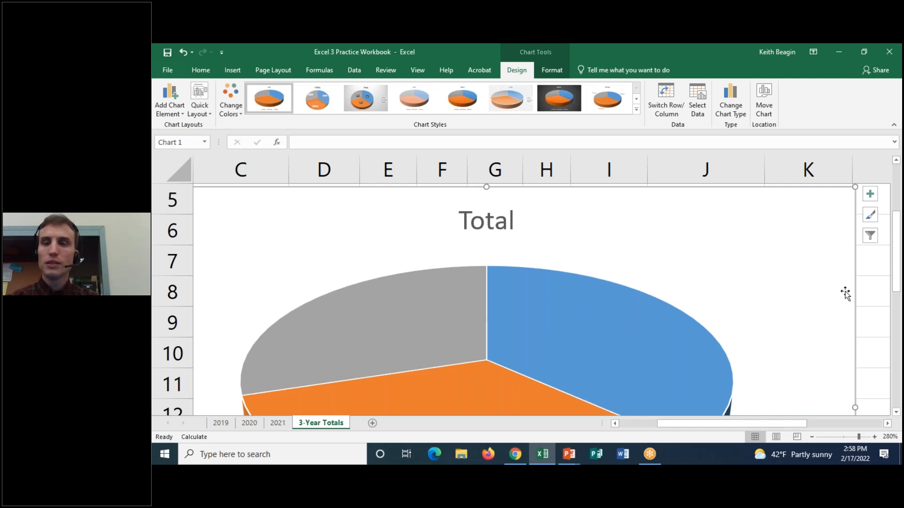
pyautogui.scroll(-2, 838, 314)
pyautogui.scroll(-1, 838, 314)
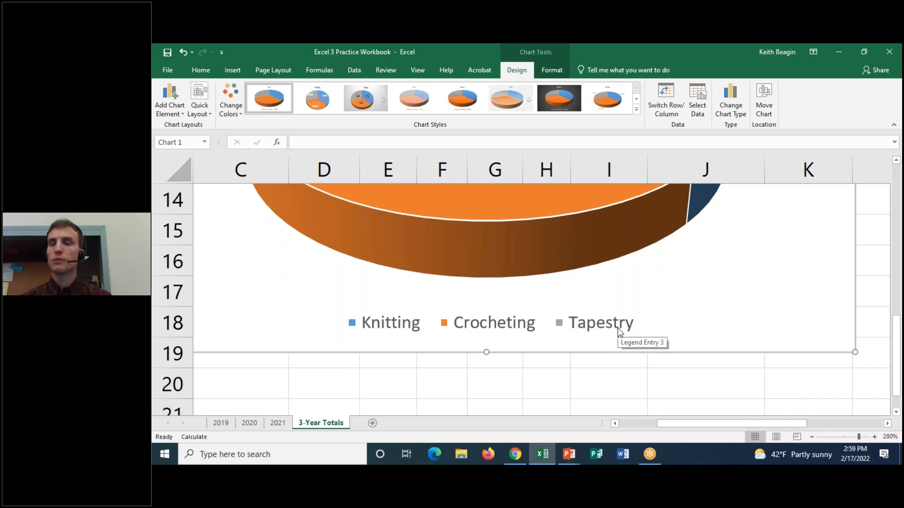
pyautogui.click(812, 437)
pyautogui.click(812, 437)
pyautogui.click(812, 437)
pyautogui.click(812, 436)
pyautogui.click(812, 437)
pyautogui.click(812, 437)
pyautogui.click(812, 437)
pyautogui.click(811, 437)
pyautogui.click(811, 437)
pyautogui.click(811, 437)
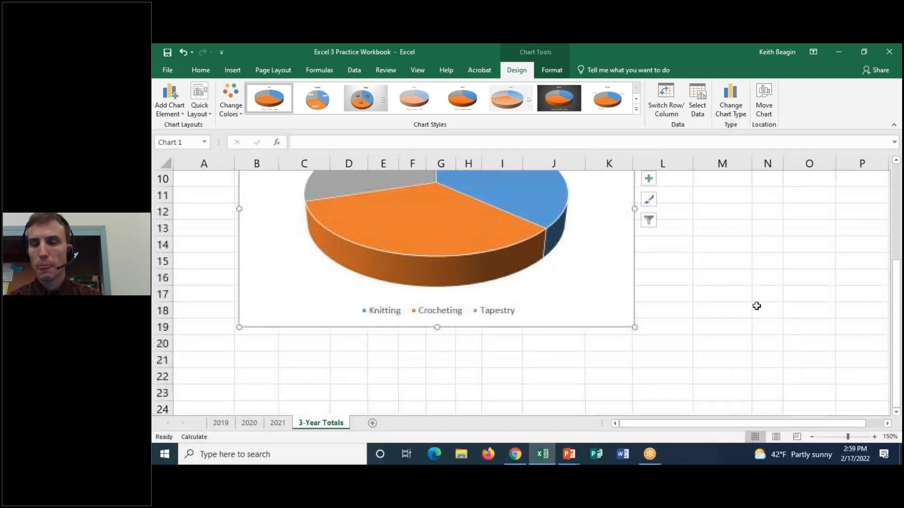
pyautogui.scroll(1, 760, 294)
pyautogui.moveTo(897, 258); pyautogui.dragTo(896, 237)
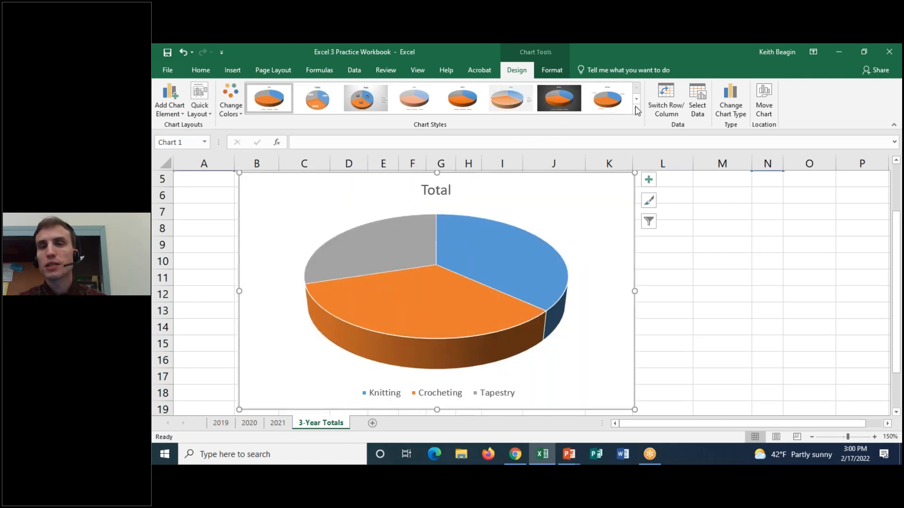
# Preview the full set of chart styles on the pie chart without applying a different one.
pyautogui.click(636, 109)
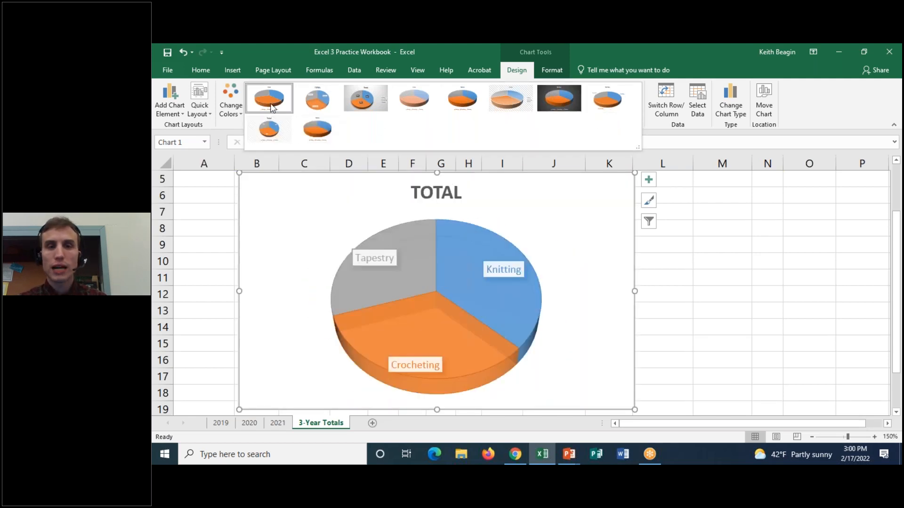
pyautogui.click(229, 136)
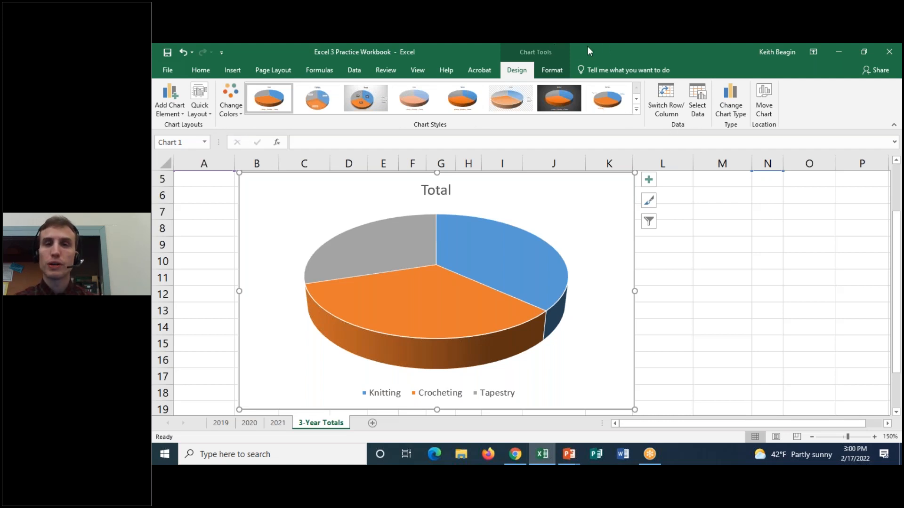
# Review the Switch Row/Column, Select Data, Change Chart Type and Move Chart tools available for the pie chart.
pyautogui.hotkey('ctrl', '2')
pyautogui.moveTo(695, 130)
pyautogui.mouseDown()
pyautogui.moveTo(634, 114)
pyautogui.moveTo(717, 108)
pyautogui.moveTo(692, 135)
pyautogui.mouseUp()
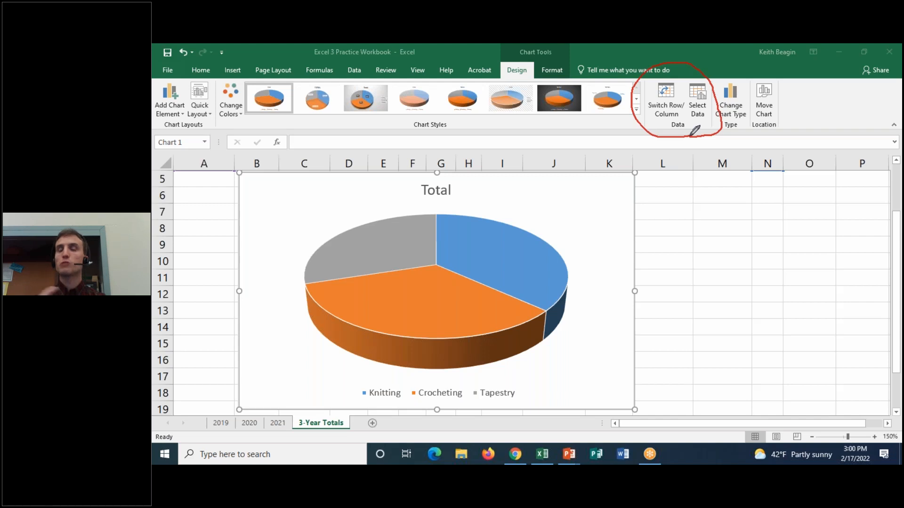
pyautogui.moveTo(694, 121)
pyautogui.mouseDown()
pyautogui.moveTo(708, 121)
pyautogui.moveTo(718, 82)
pyautogui.moveTo(680, 85)
pyautogui.moveTo(690, 119)
pyautogui.moveTo(704, 117)
pyautogui.mouseUp()
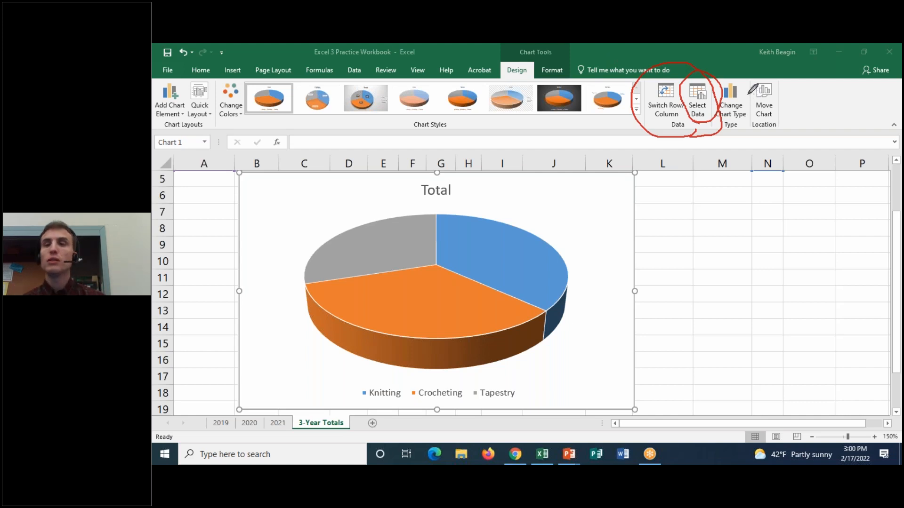
pyautogui.click(628, 121)
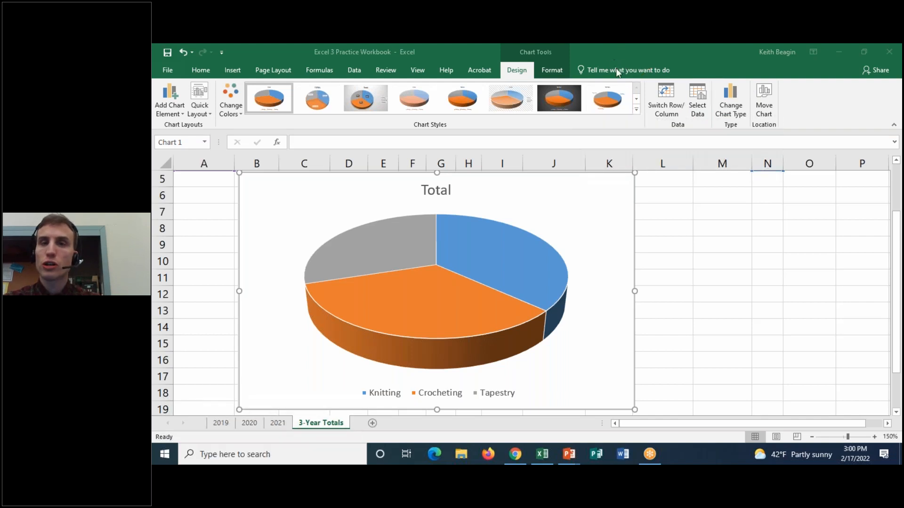
pyautogui.moveTo(740, 129)
pyautogui.mouseDown()
pyautogui.moveTo(752, 105)
pyautogui.moveTo(744, 122)
pyautogui.mouseUp()
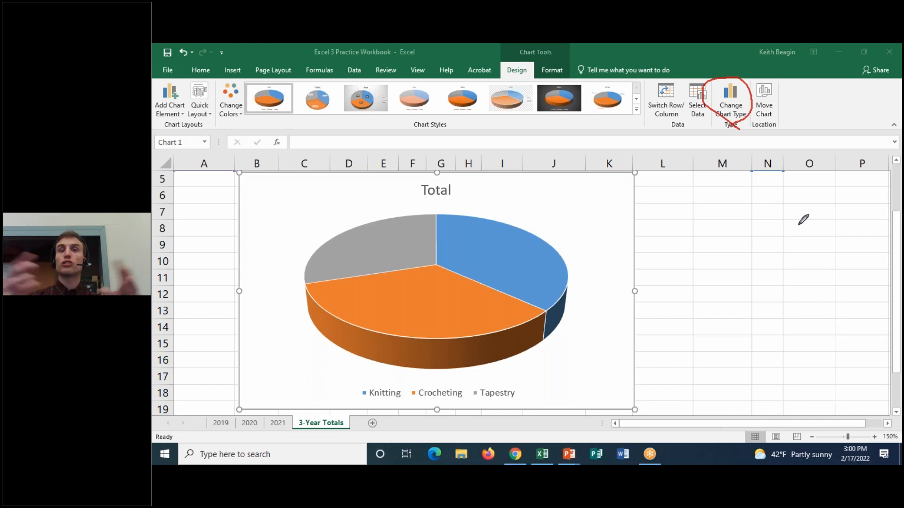
pyautogui.moveTo(759, 118)
pyautogui.mouseDown()
pyautogui.moveTo(795, 92)
pyautogui.moveTo(753, 94)
pyautogui.moveTo(772, 121)
pyautogui.mouseUp()
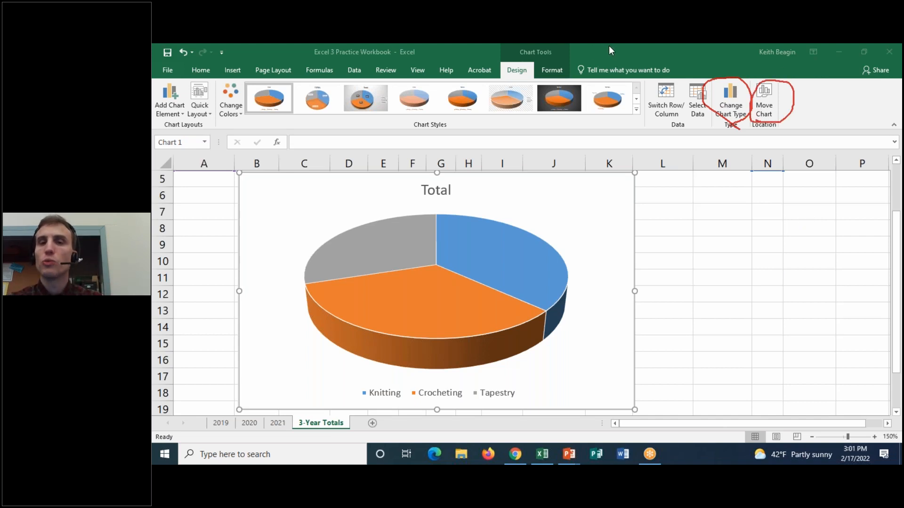
pyautogui.click(644, 125)
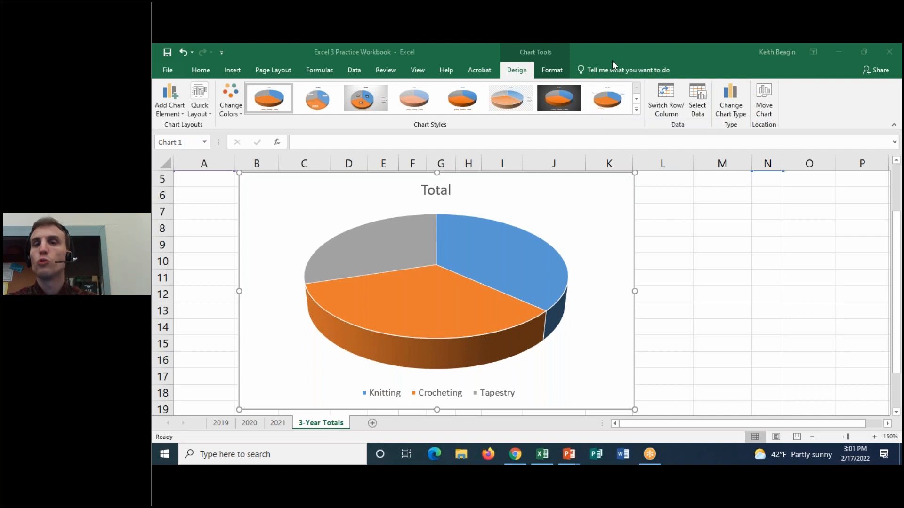
pyautogui.click(391, 45)
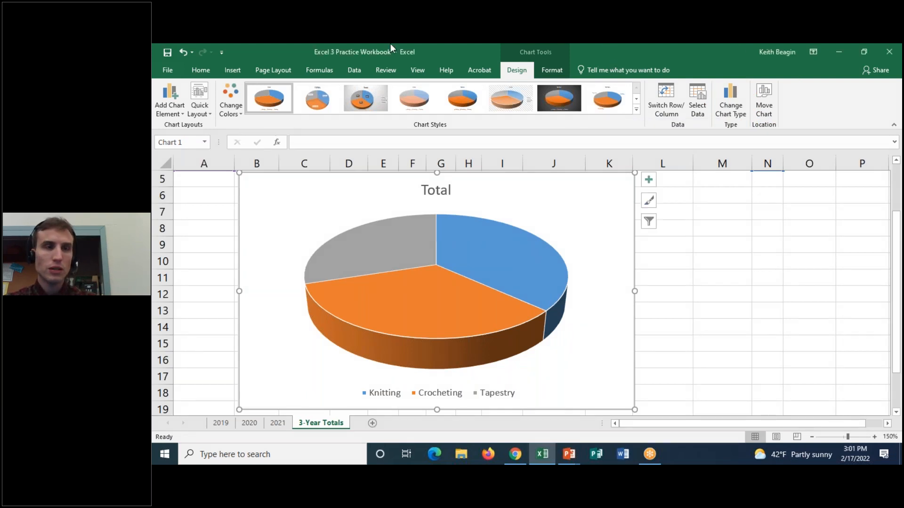
# Examine the chart elements that can be added to the pie chart, including its title and legend placement options.
pyautogui.click(180, 107)
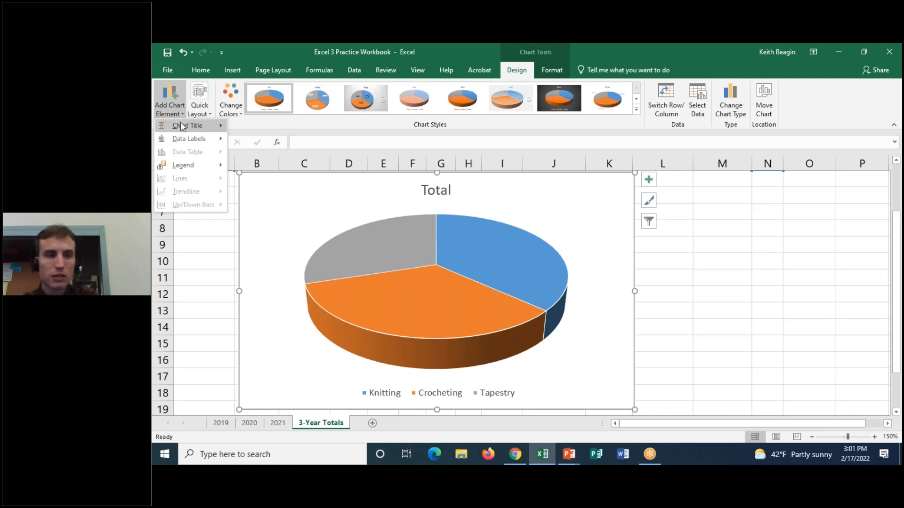
pyautogui.moveTo(180, 123)
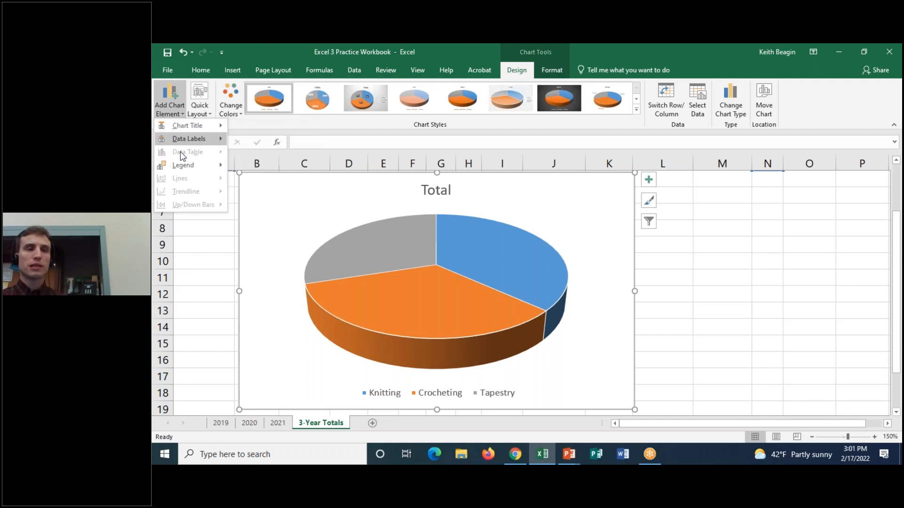
pyautogui.moveTo(184, 126)
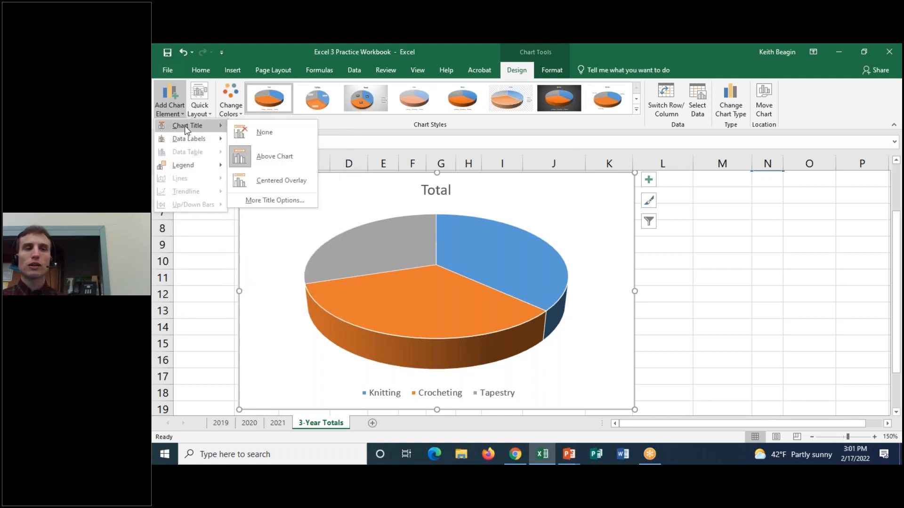
pyautogui.moveTo(184, 163)
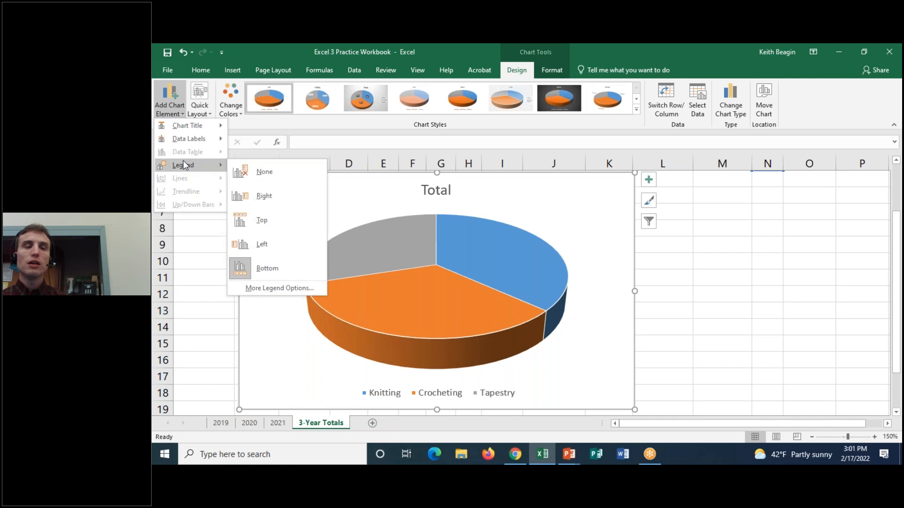
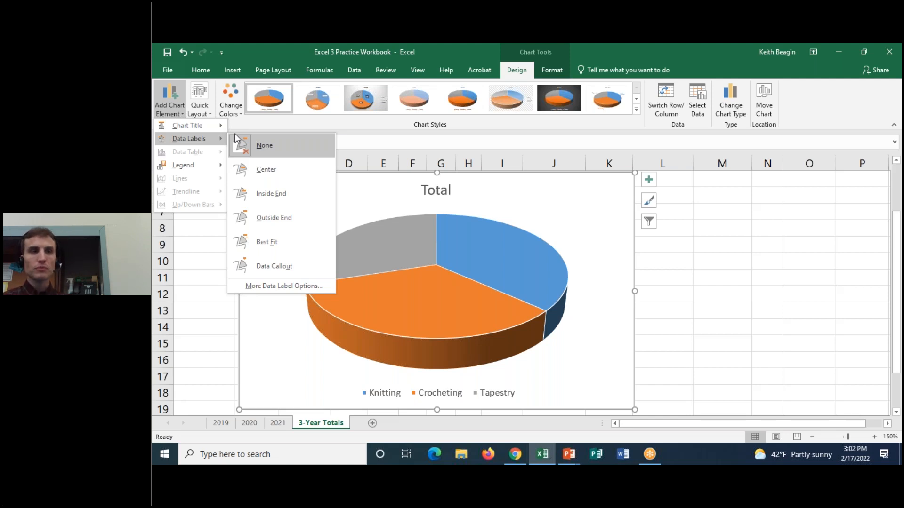
# Review the chart elements that can be chosen for formatting in the pie chart and select the Chart Area.
pyautogui.click(271, 55)
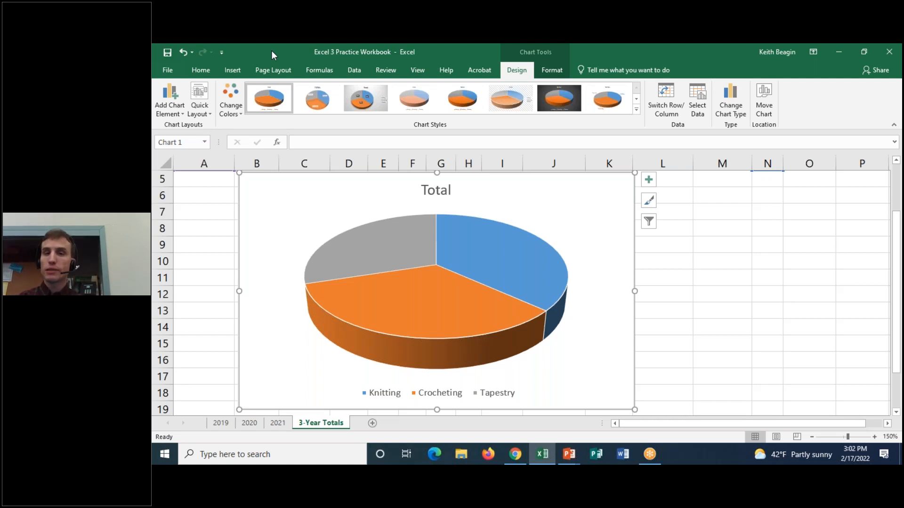
pyautogui.click(561, 75)
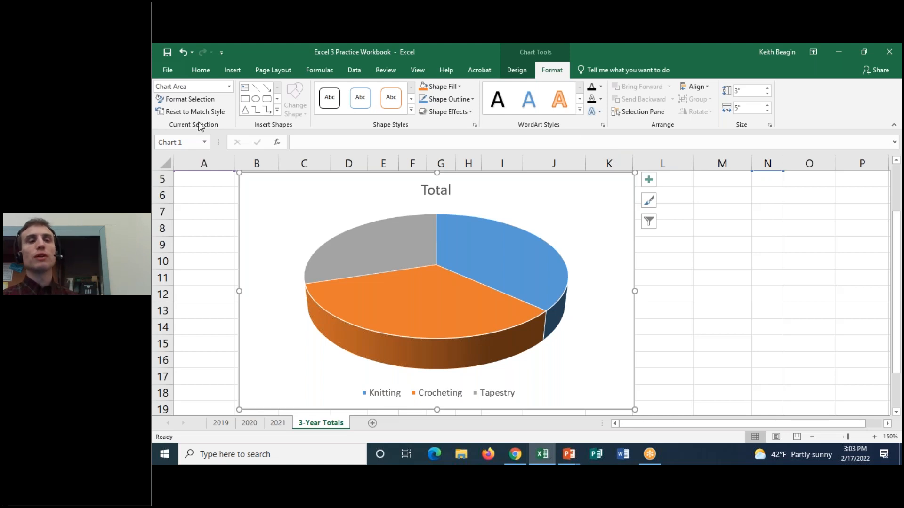
pyautogui.click(229, 90)
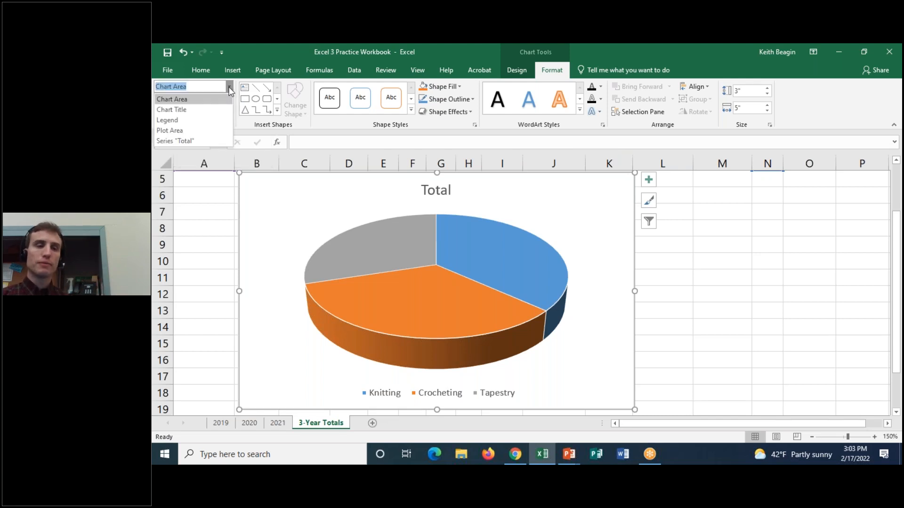
pyautogui.click(230, 90)
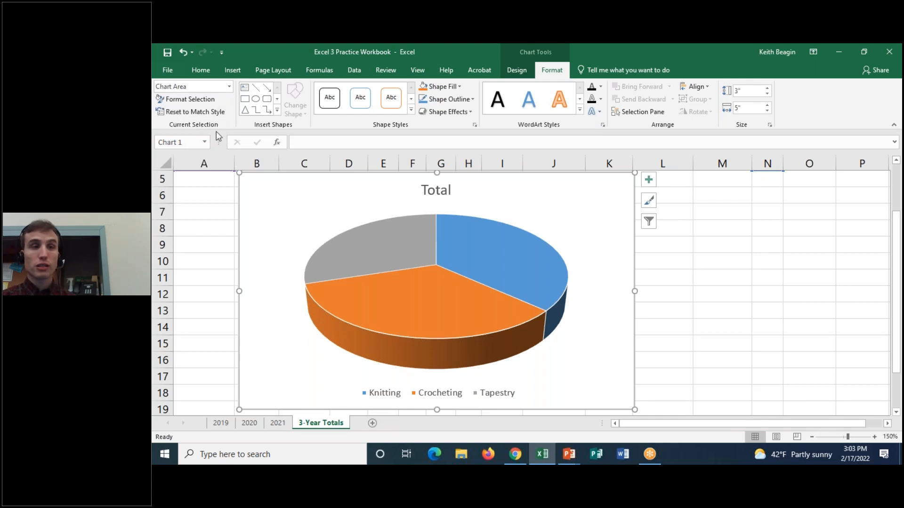
pyautogui.click(230, 86)
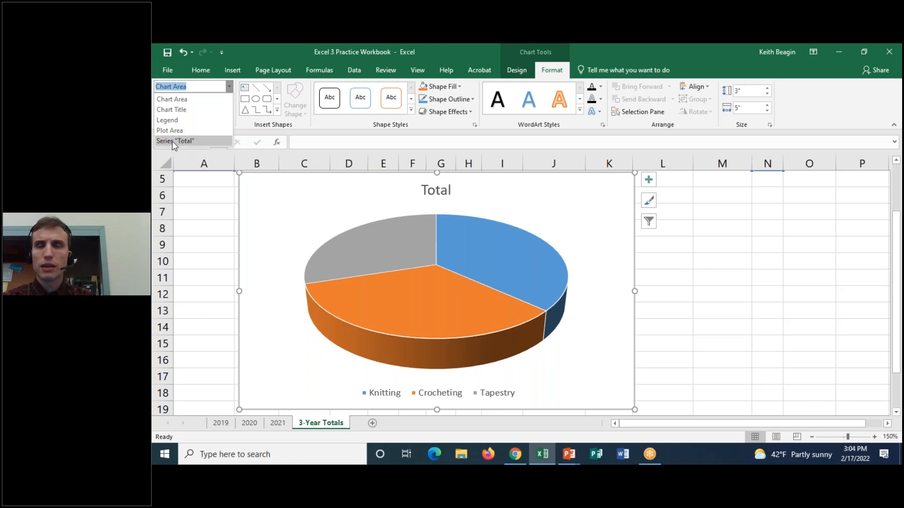
pyautogui.click(199, 103)
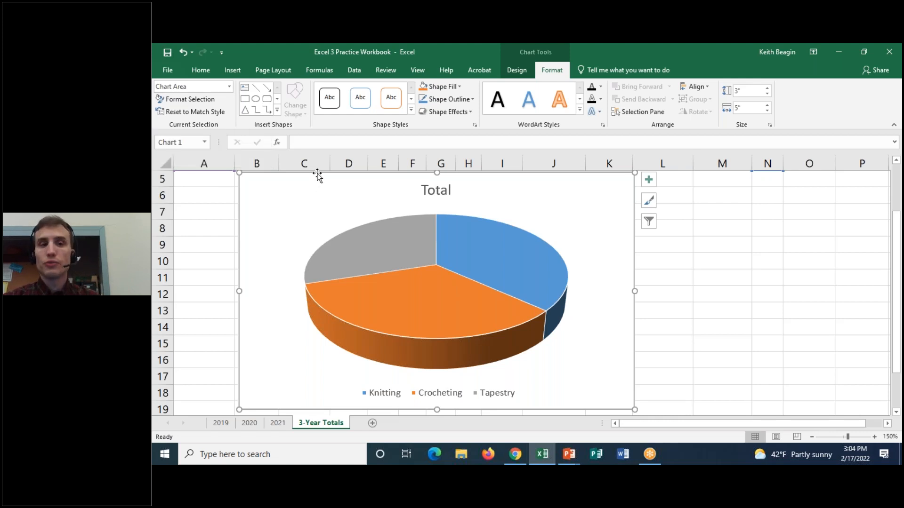
# Mark the shortcut buttons beside the pie chart with a temporary red circle and view its Chart Elements list.
pyautogui.moveTo(548, 247)
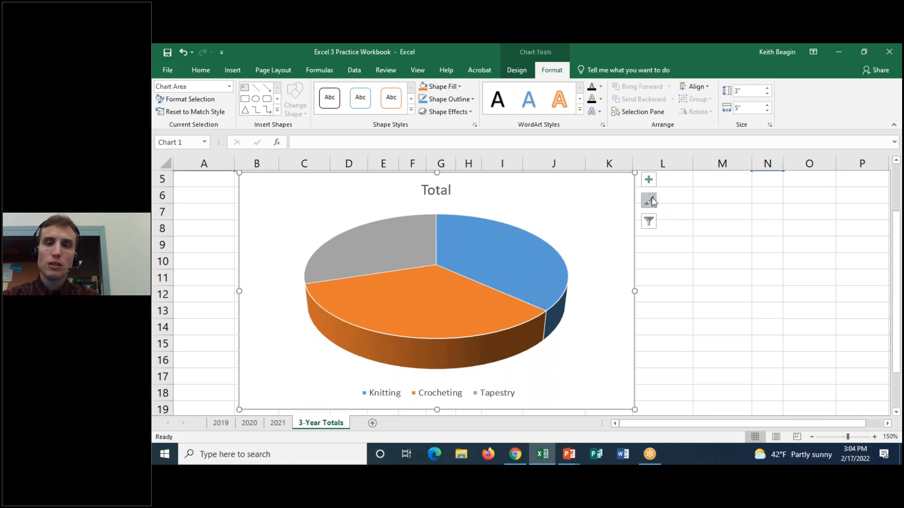
pyautogui.click(608, 50)
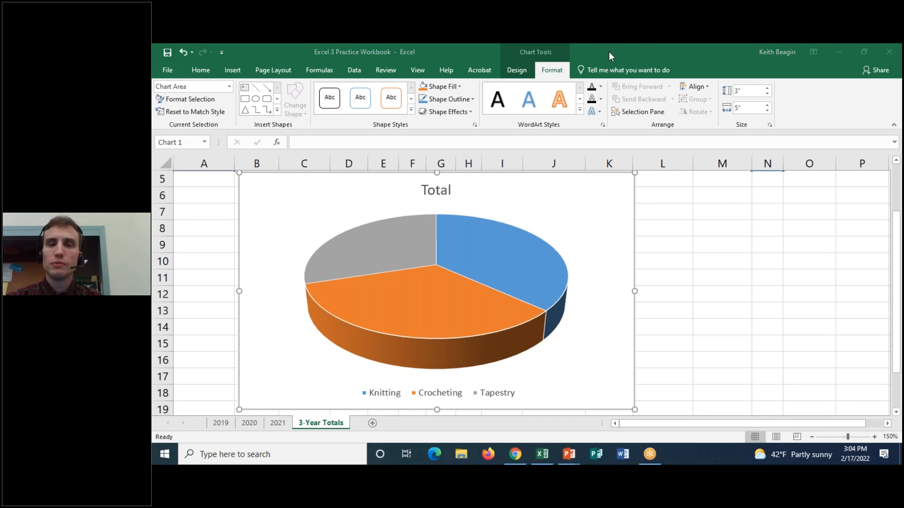
pyautogui.moveTo(661, 166)
pyautogui.mouseDown()
pyautogui.moveTo(652, 246)
pyautogui.moveTo(663, 169)
pyautogui.mouseUp()
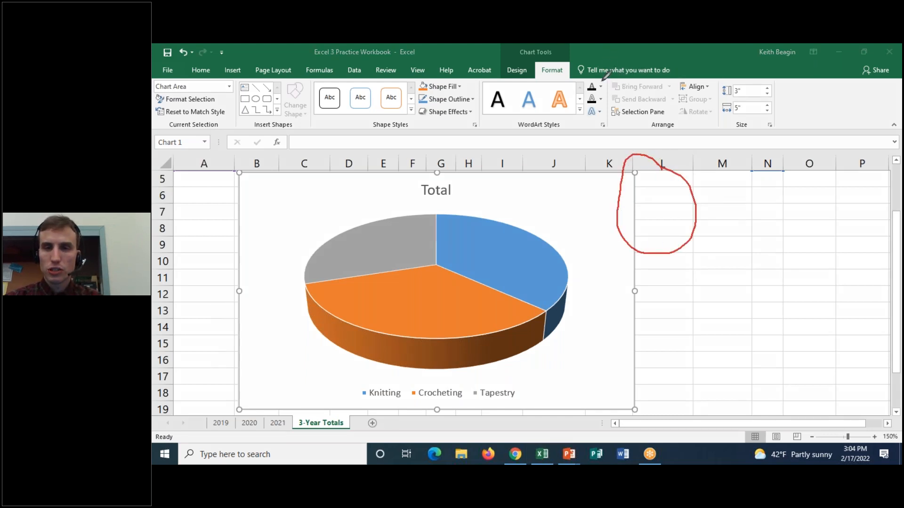
pyautogui.click(564, 189)
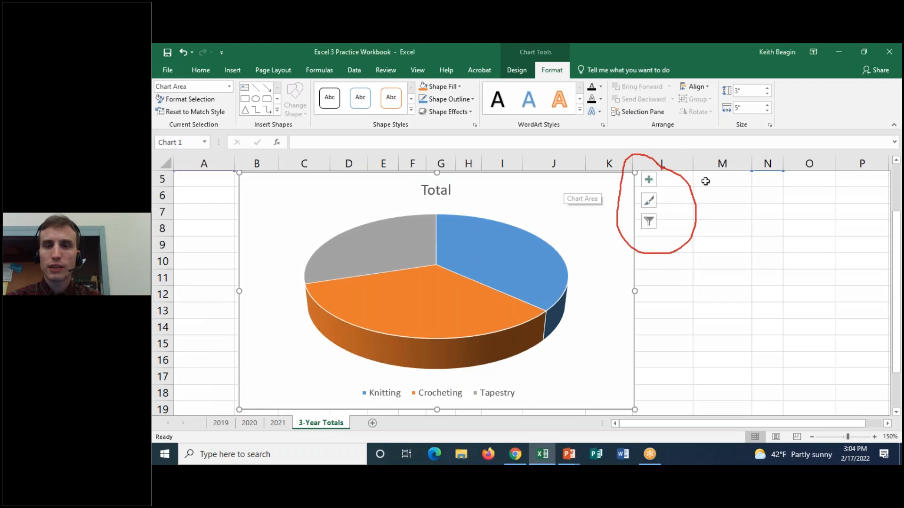
pyautogui.click(654, 182)
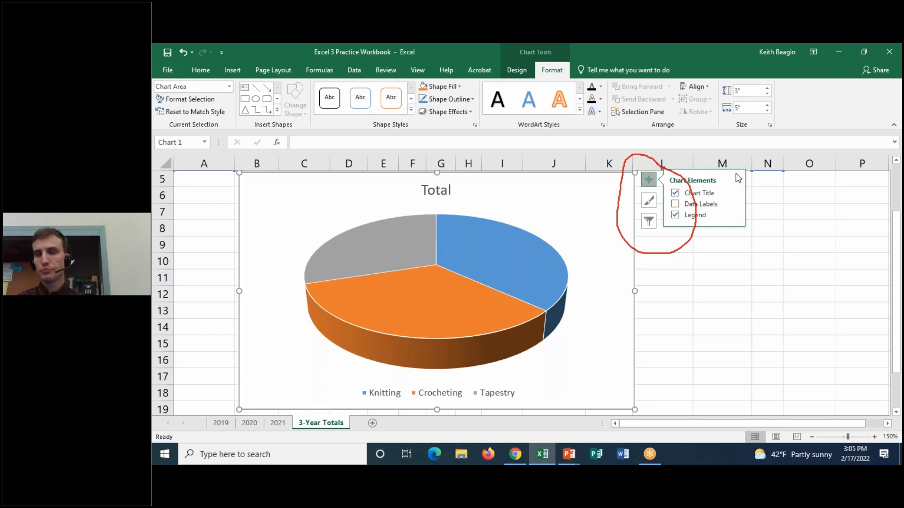
pyautogui.click(610, 46)
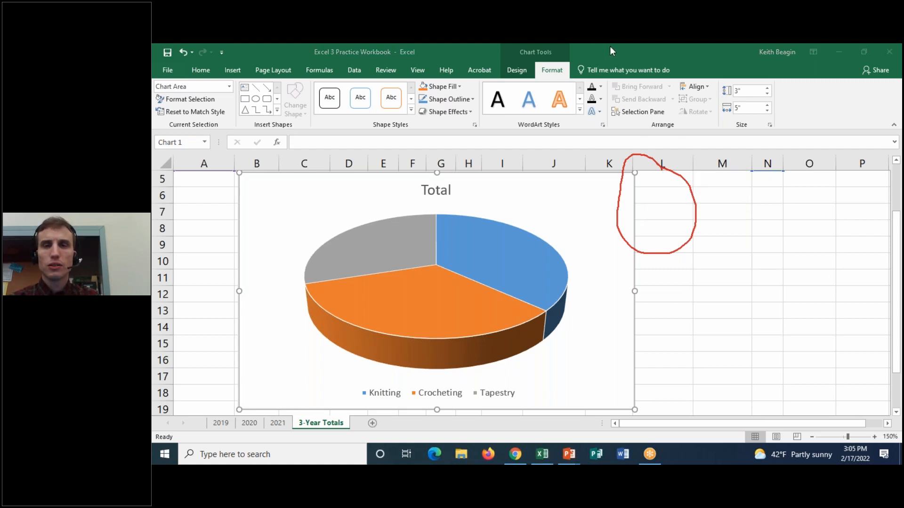
pyautogui.click(609, 45)
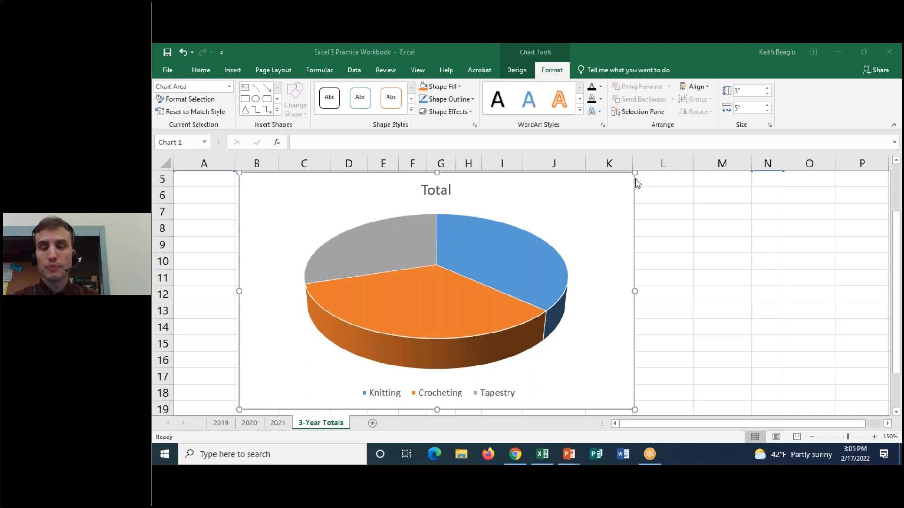
pyautogui.click(648, 179)
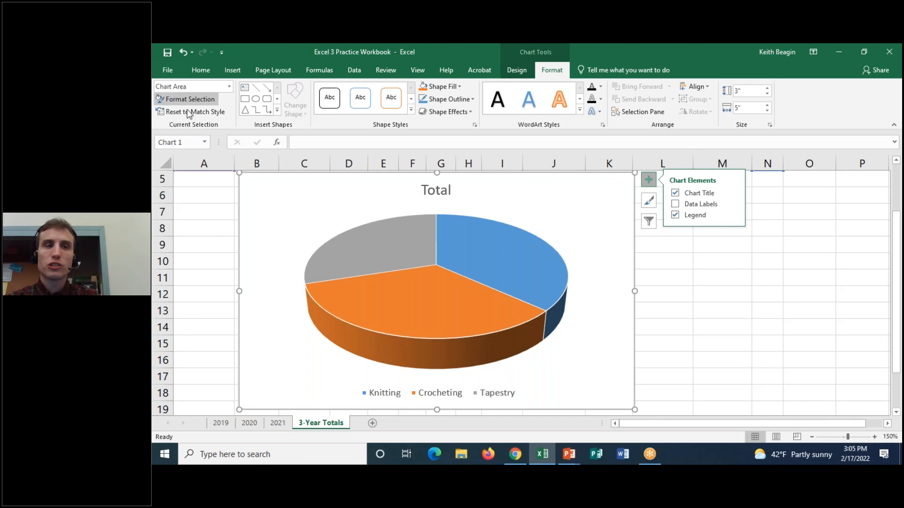
# Circle and cross out the Current Selection tools in red, and clear the markings.
pyautogui.click(607, 49)
pyautogui.moveTo(198, 74)
pyautogui.mouseDown()
pyautogui.moveTo(156, 65)
pyautogui.moveTo(249, 98)
pyautogui.moveTo(177, 59)
pyautogui.moveTo(248, 164)
pyautogui.mouseUp()
pyautogui.moveTo(276, 48); pyautogui.dragTo(156, 124)
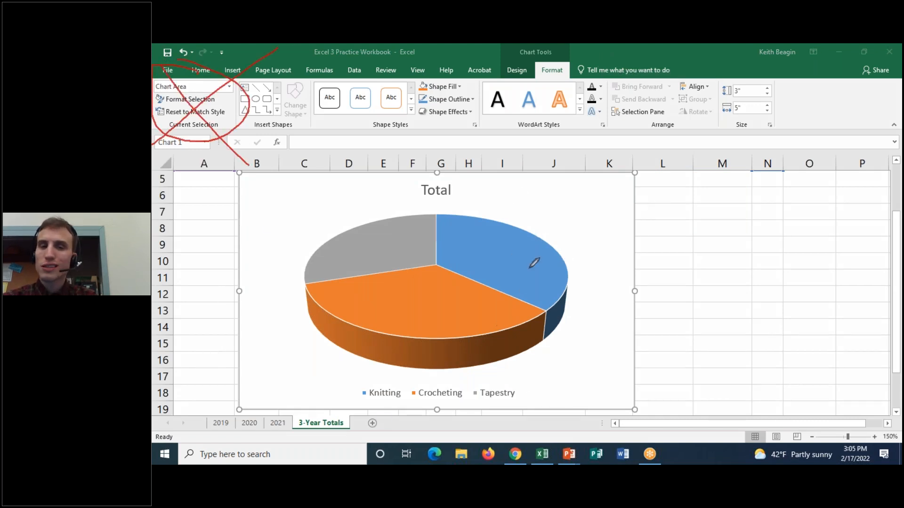
pyautogui.moveTo(535, 190)
pyautogui.mouseDown()
pyautogui.moveTo(390, 170)
pyautogui.moveTo(544, 158)
pyautogui.moveTo(529, 157)
pyautogui.mouseUp()
pyautogui.click(613, 113)
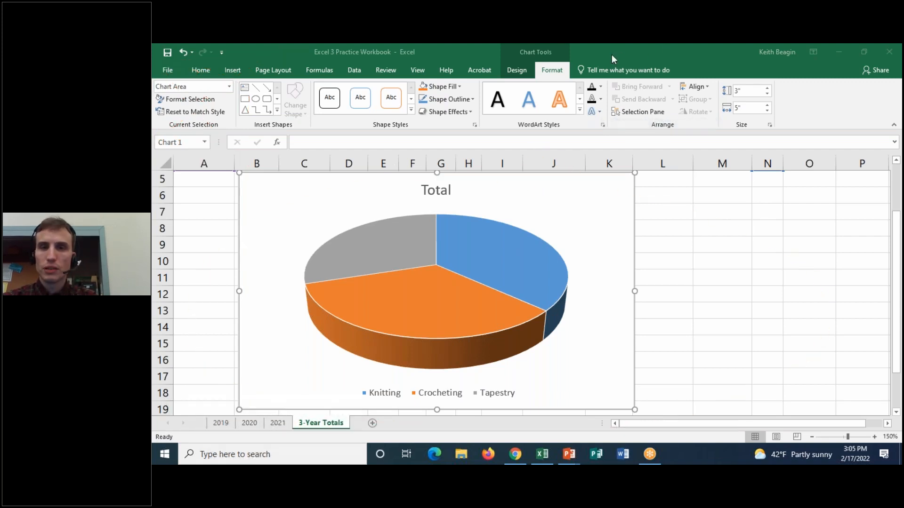
# Select the pie chart's title and open its Format Chart Title options.
pyautogui.click(447, 192)
pyautogui.click(447, 192)
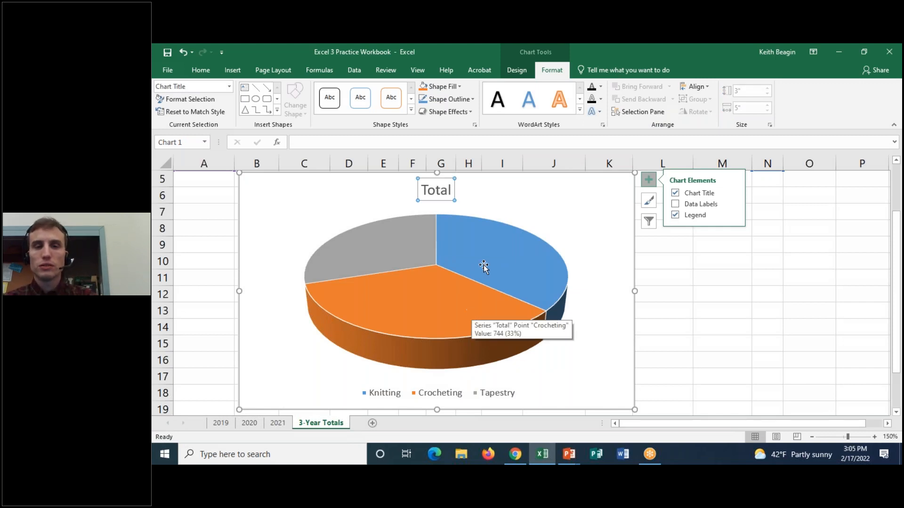
pyautogui.doubleClick(447, 178)
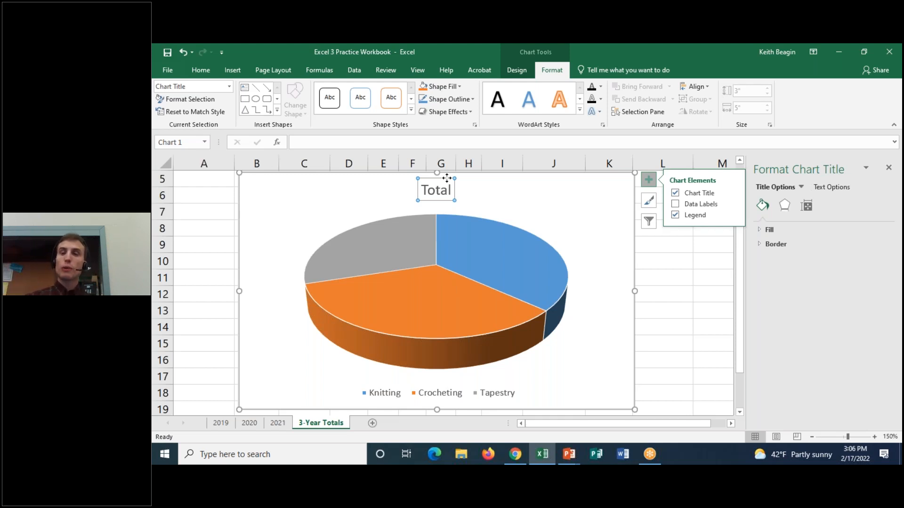
# Cross out the shape and WordArt formatting tools and circle the Format Chart Title pane with temporary red markings.
pyautogui.click(612, 47)
pyautogui.moveTo(296, 73); pyautogui.dragTo(798, 143)
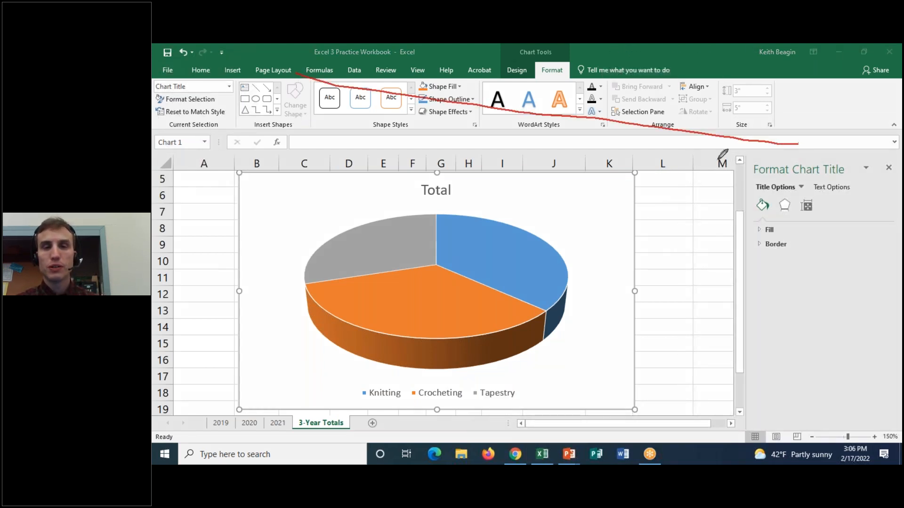
pyautogui.moveTo(295, 162); pyautogui.dragTo(662, 53)
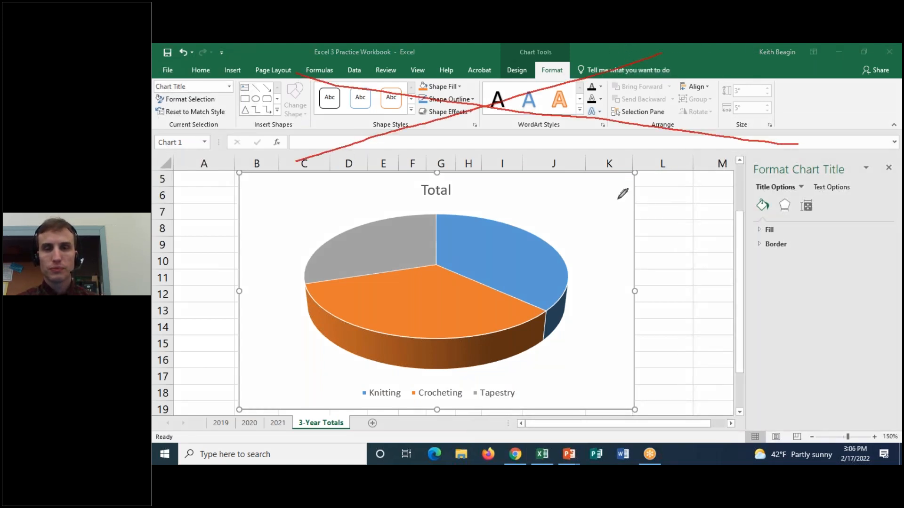
pyautogui.moveTo(900, 169)
pyautogui.mouseDown()
pyautogui.moveTo(843, 128)
pyautogui.moveTo(706, 245)
pyautogui.moveTo(739, 410)
pyautogui.moveTo(900, 268)
pyautogui.moveTo(886, 192)
pyautogui.mouseUp()
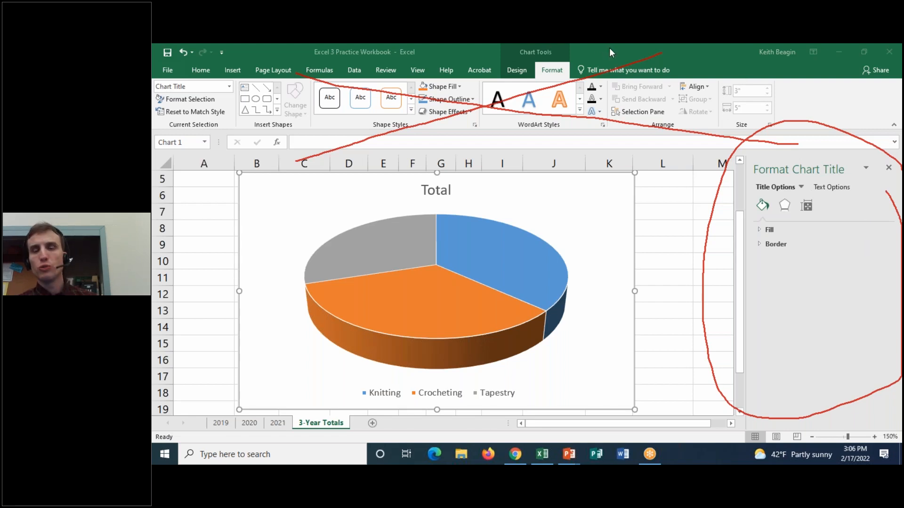
pyautogui.click(616, 121)
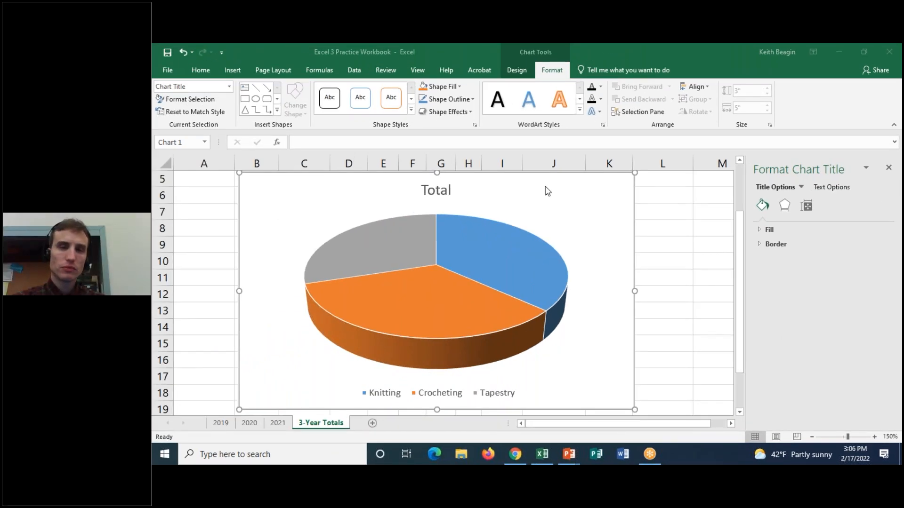
pyautogui.click(548, 178)
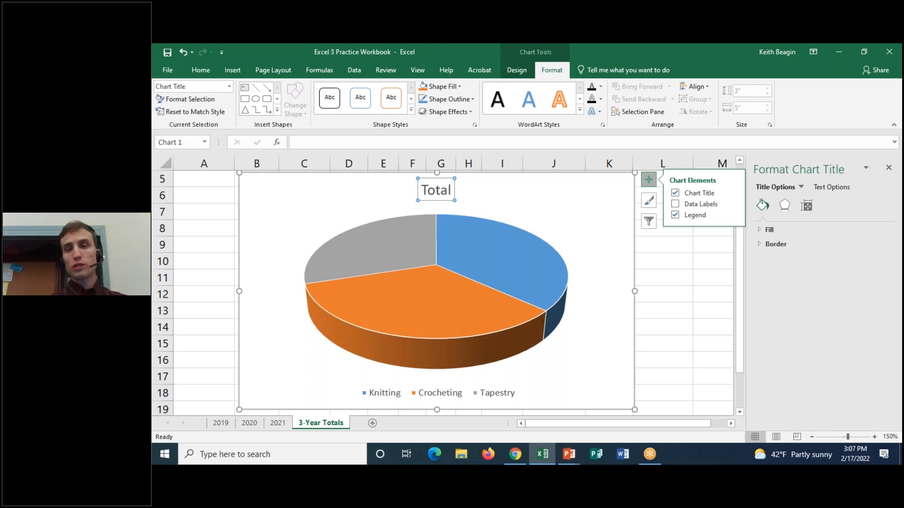
# Place the cursor in the pie chart's title text and review the font and chart formatting tools available for it.
pyautogui.doubleClick(436, 190)
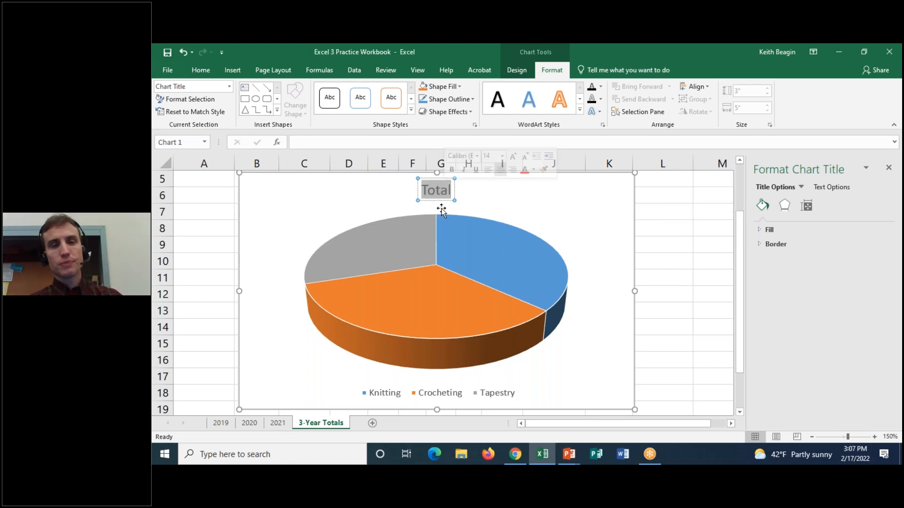
pyautogui.click(438, 193)
pyautogui.moveTo(487, 226)
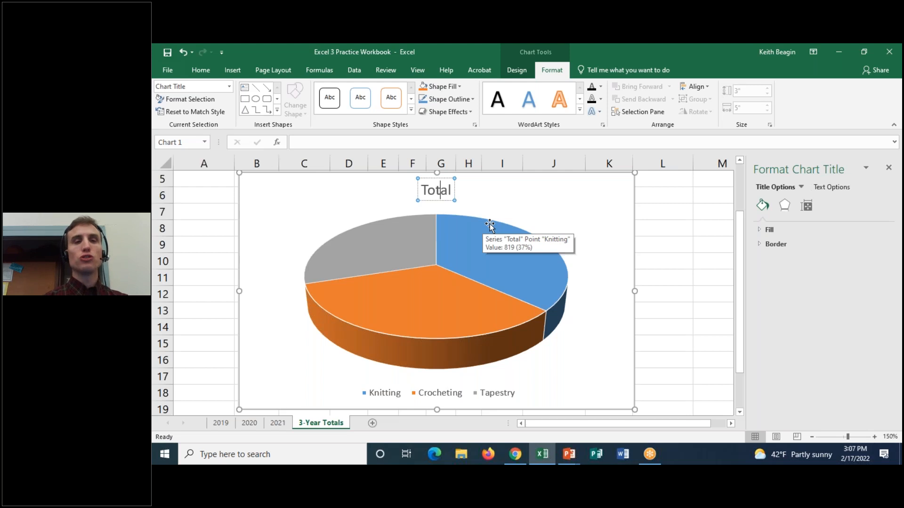
pyautogui.click(211, 75)
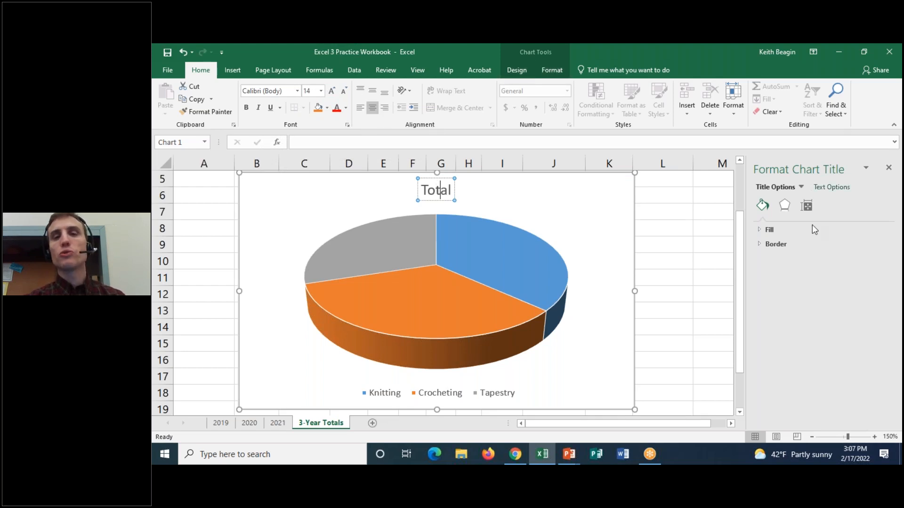
pyautogui.click(517, 70)
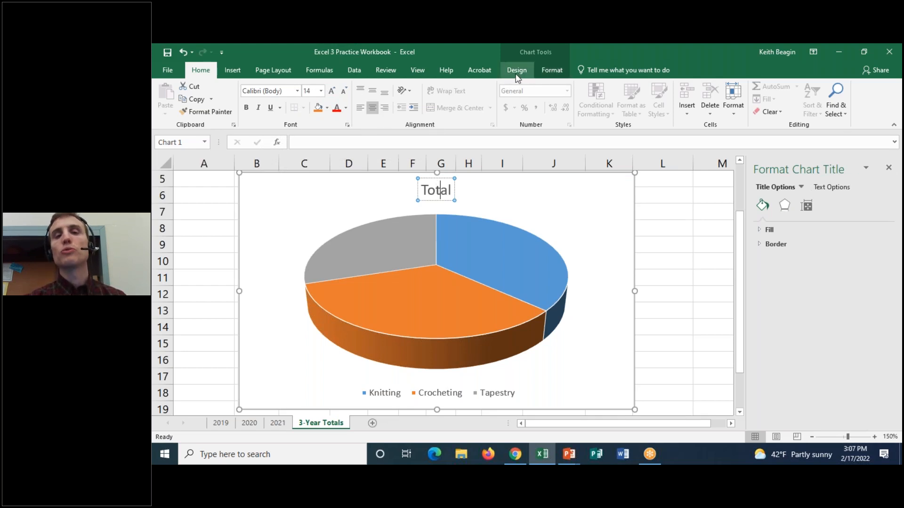
pyautogui.click(551, 71)
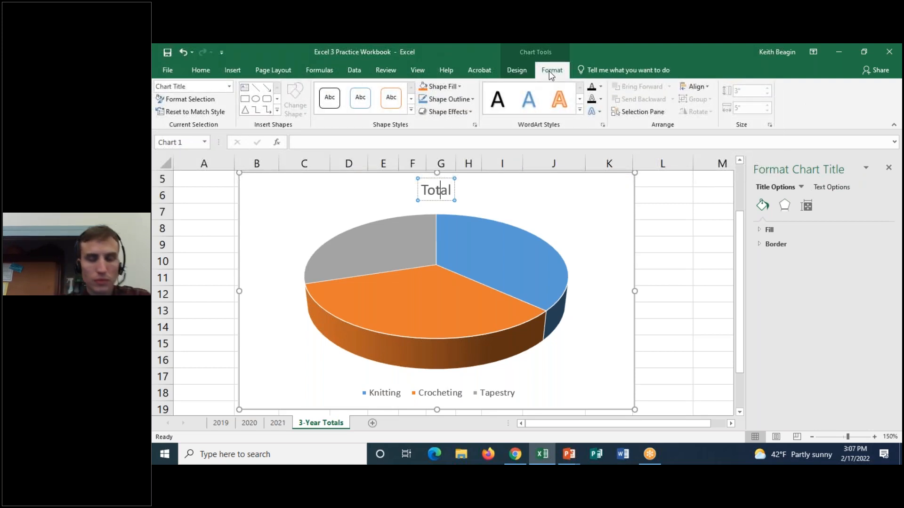
pyautogui.click(430, 178)
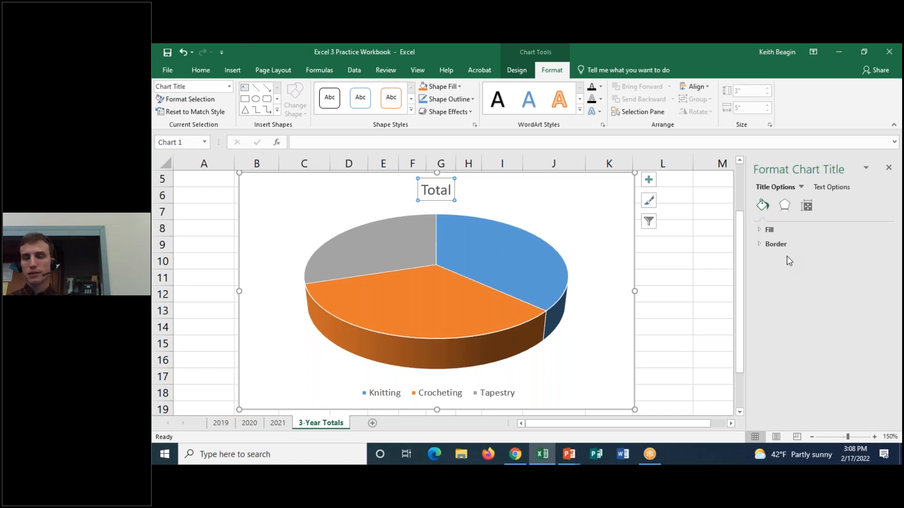
# Compare selecting the chart area, the title box and the text inside the title, watching the formatting pane's options.
pyautogui.click(470, 205)
pyautogui.click(443, 189)
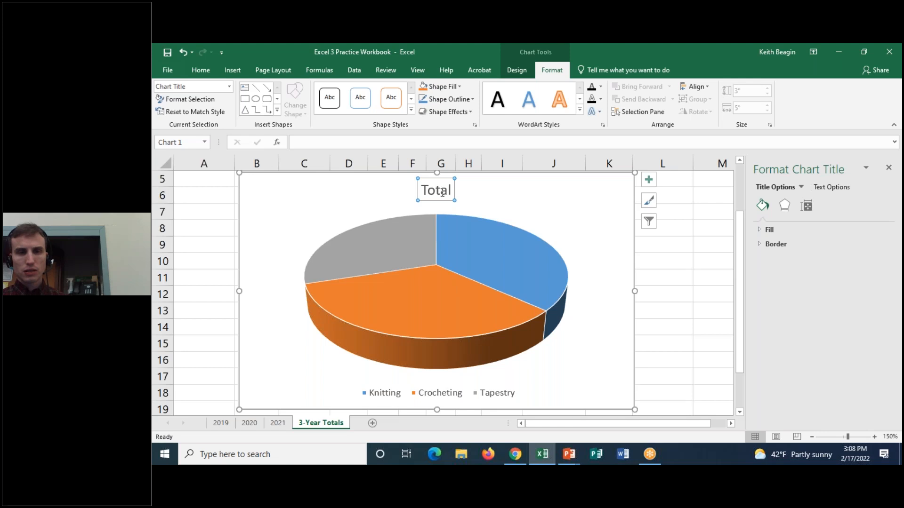
pyautogui.click(494, 200)
pyautogui.click(436, 190)
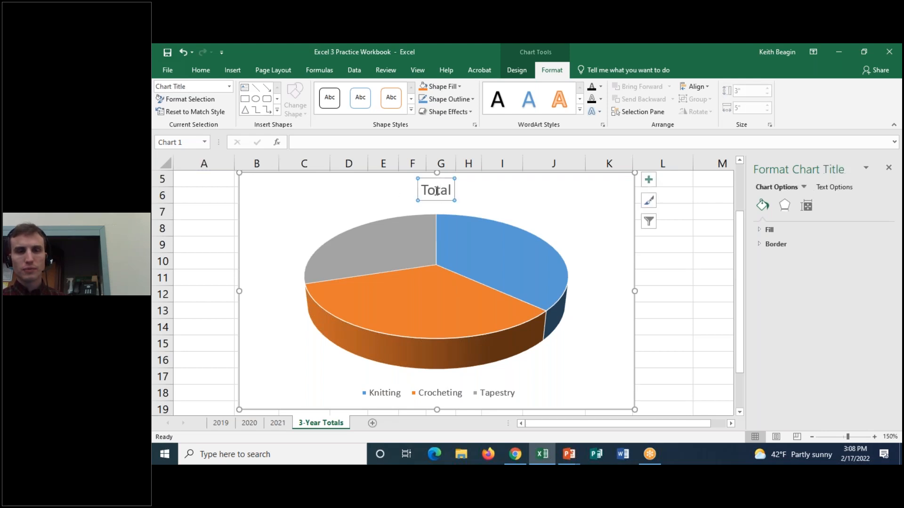
pyautogui.click(474, 193)
pyautogui.click(436, 190)
pyautogui.click(438, 191)
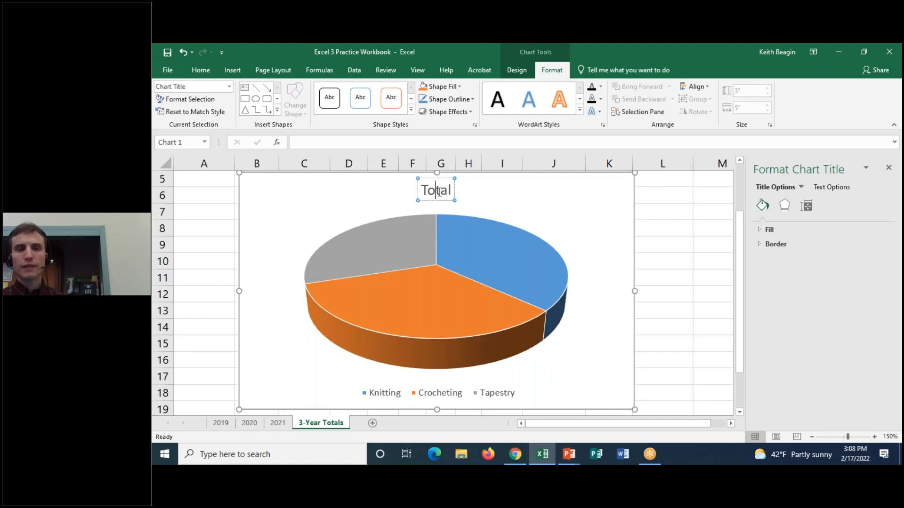
pyautogui.click(440, 202)
# Replace the pie chart's title text with "3-Year Totals per Class" and reselect the title box.
pyautogui.click(436, 190)
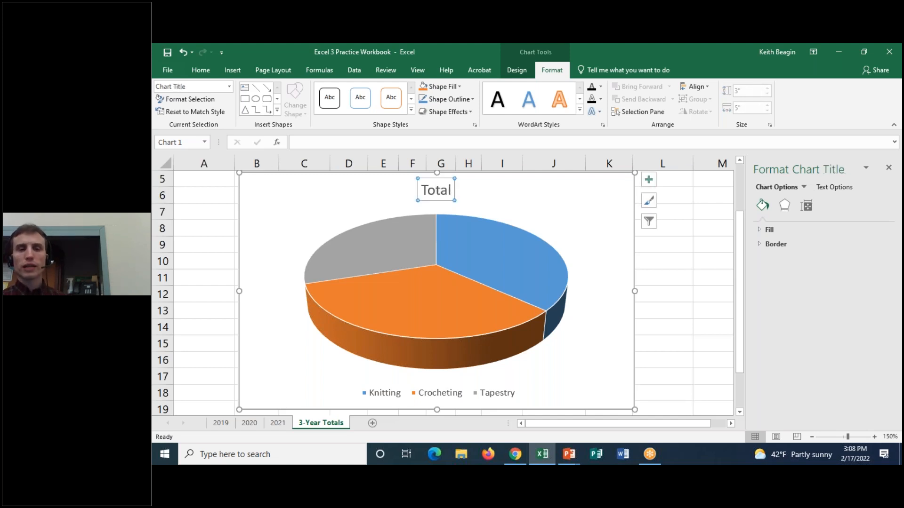
pyautogui.click(440, 190)
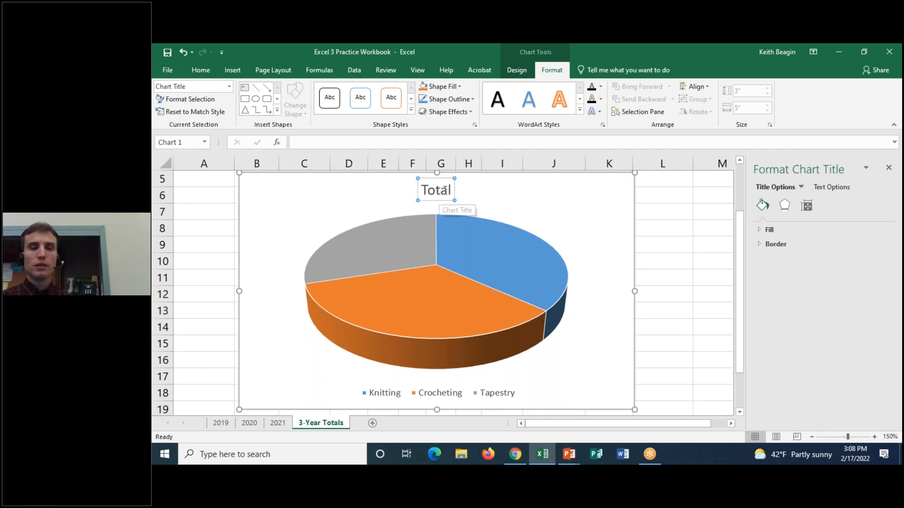
pyautogui.moveTo(453, 190); pyautogui.dragTo(421, 188)
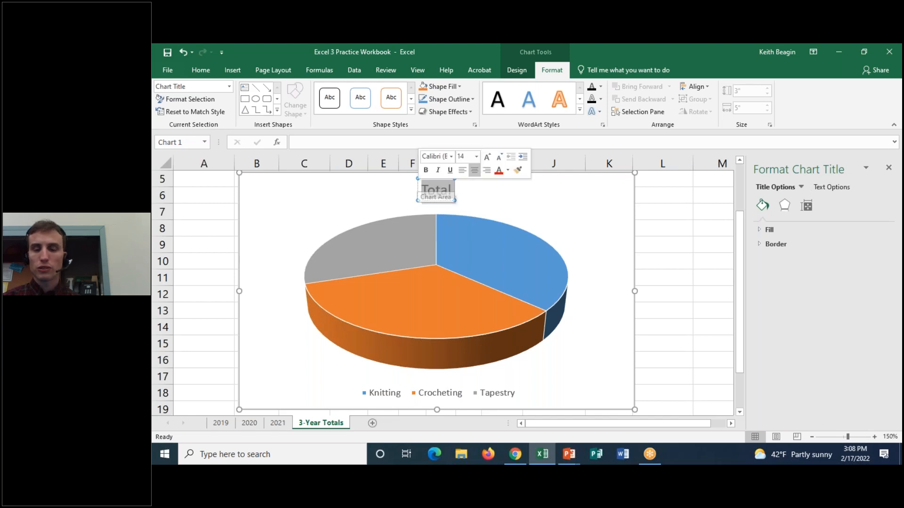
pyautogui.press('BackSpace')
pyautogui.write('3-Year')
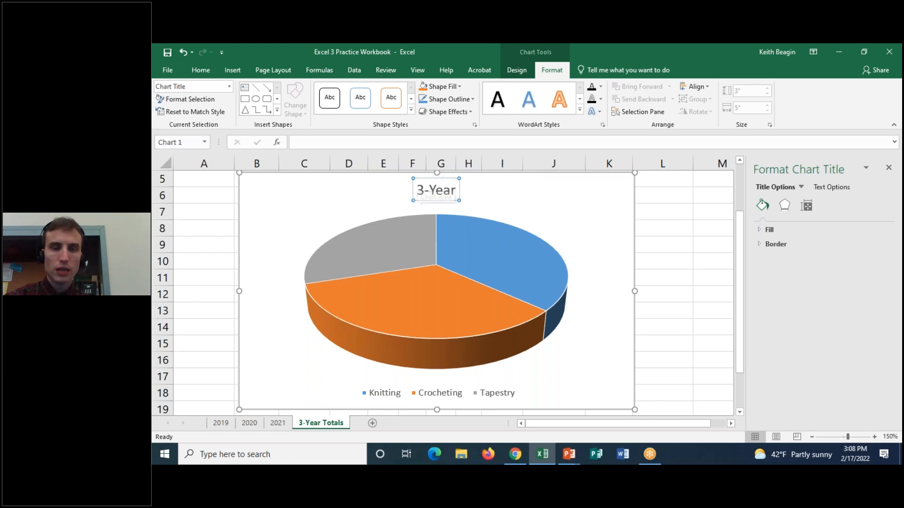
pyautogui.write(' Totals per Class')
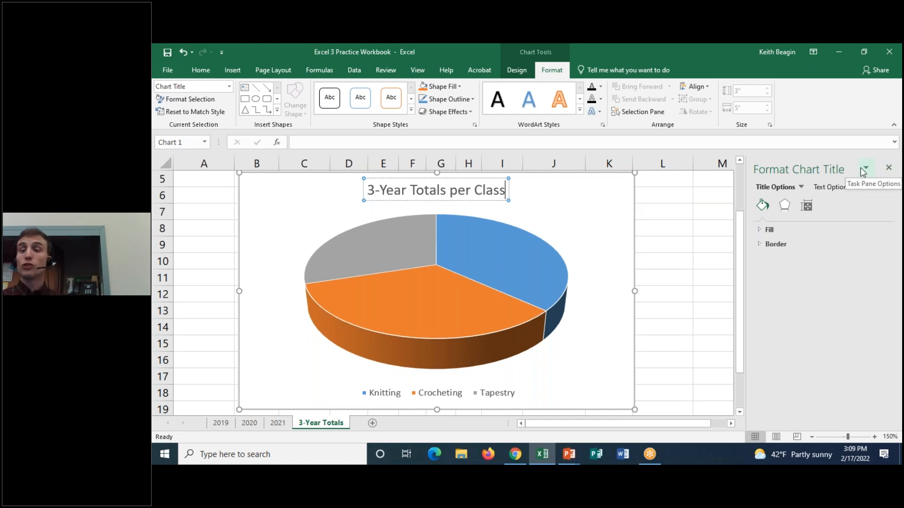
pyautogui.click(538, 194)
pyautogui.click(432, 193)
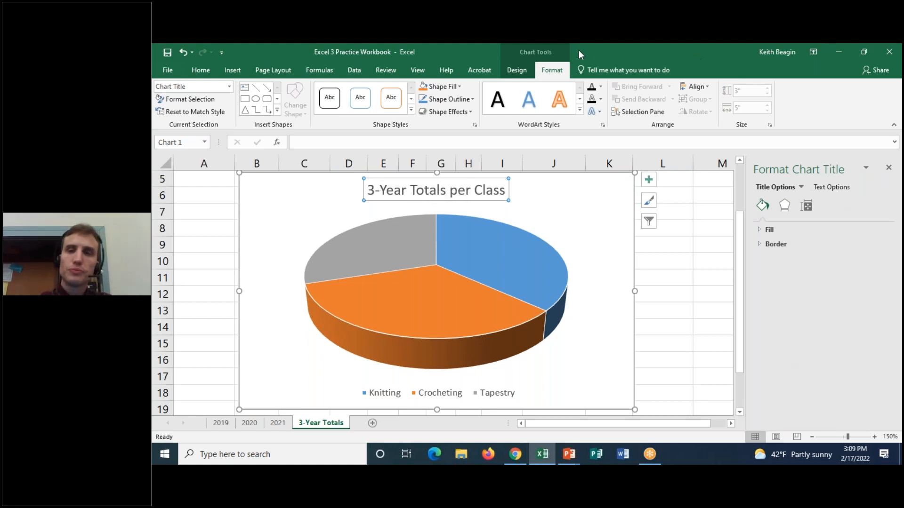
# Circle Title Options, Text Options and the category icons below them with temporary red markings, and clear the markings.
pyautogui.click(644, 60)
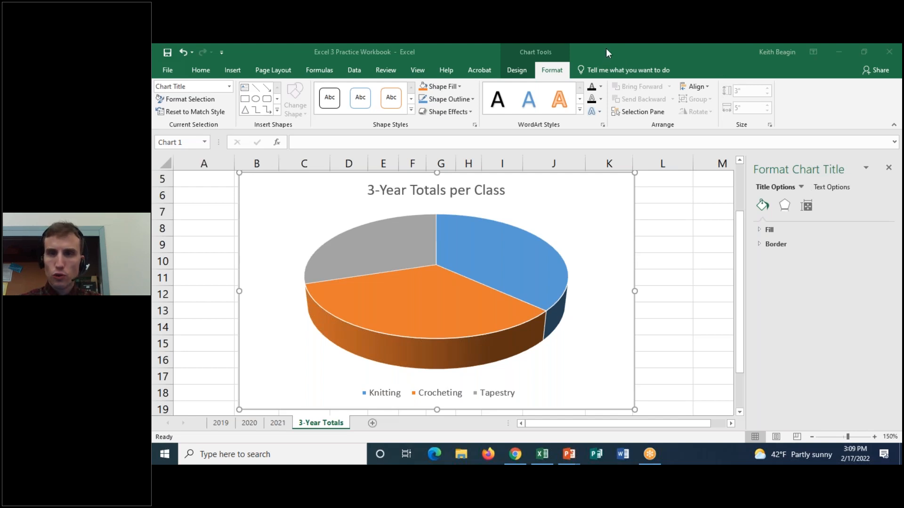
pyautogui.moveTo(793, 171)
pyautogui.mouseDown()
pyautogui.moveTo(772, 171)
pyautogui.moveTo(760, 191)
pyautogui.moveTo(817, 178)
pyautogui.moveTo(829, 188)
pyautogui.moveTo(882, 180)
pyautogui.moveTo(859, 178)
pyautogui.mouseUp()
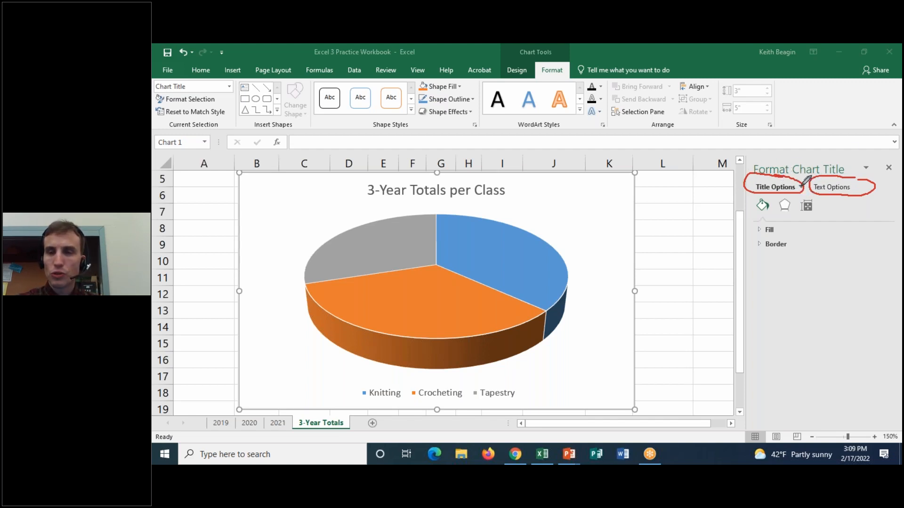
pyautogui.moveTo(782, 196)
pyautogui.mouseDown()
pyautogui.moveTo(744, 203)
pyautogui.moveTo(811, 210)
pyautogui.moveTo(828, 203)
pyautogui.moveTo(824, 196)
pyautogui.mouseUp()
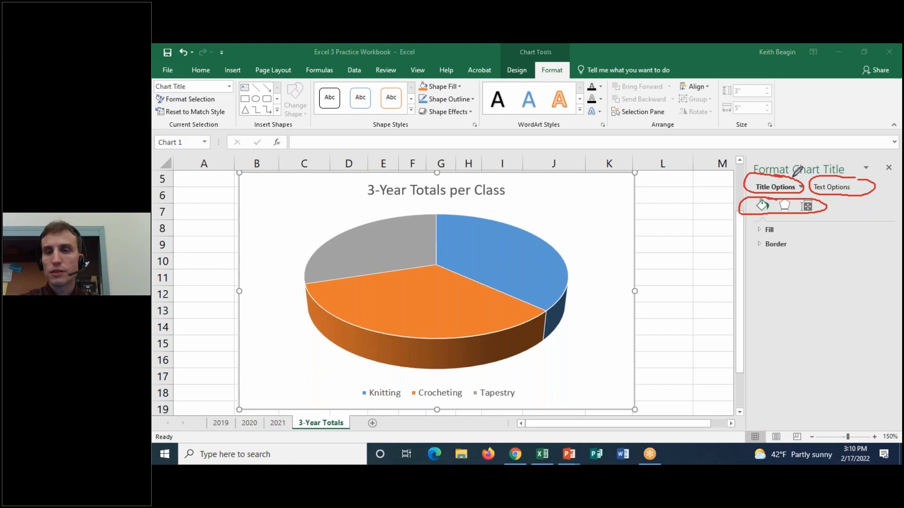
pyautogui.click(632, 125)
pyautogui.moveTo(786, 171)
pyautogui.mouseDown()
pyautogui.moveTo(752, 178)
pyautogui.moveTo(772, 190)
pyautogui.moveTo(776, 172)
pyautogui.moveTo(790, 217)
pyautogui.moveTo(796, 199)
pyautogui.moveTo(772, 195)
pyautogui.mouseUp()
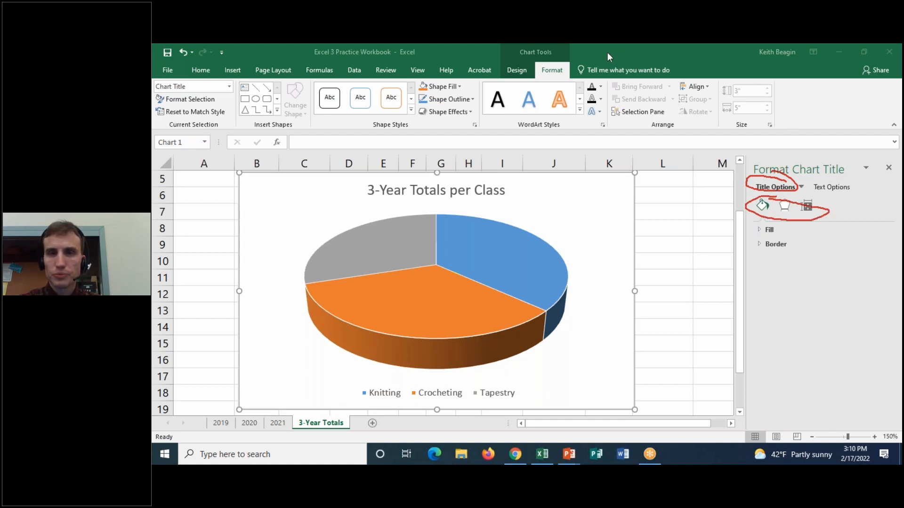
pyautogui.click(617, 122)
pyautogui.click(614, 62)
pyautogui.click(795, 268)
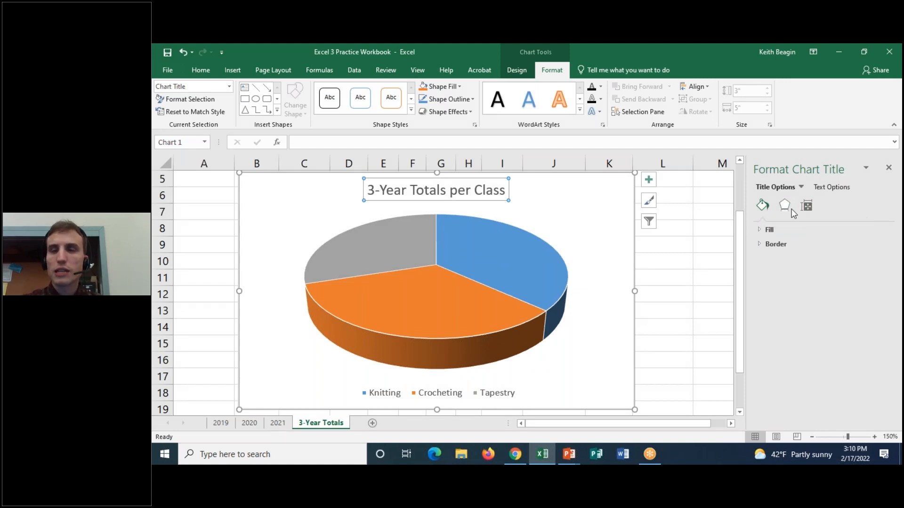
# Review the chart title's Fill, Effects and Alignment categories under Title Options.
pyautogui.click(785, 206)
pyautogui.click(806, 205)
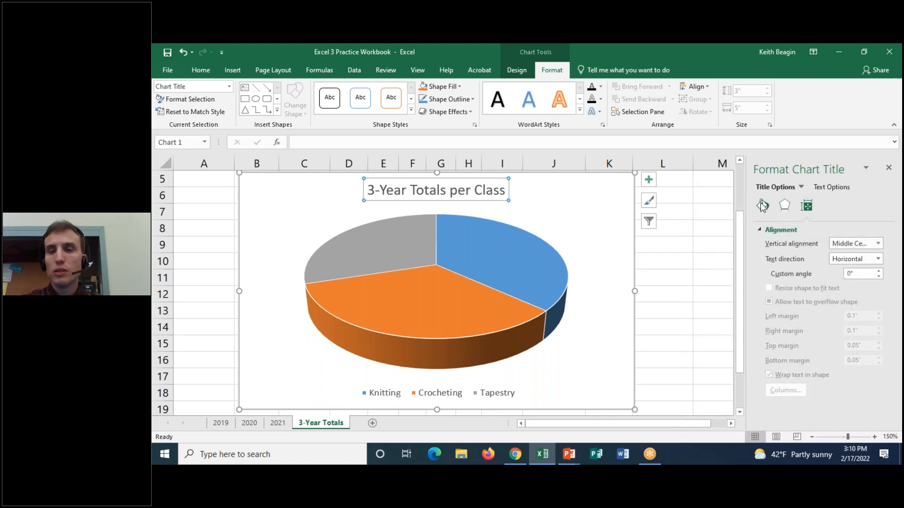
pyautogui.click(762, 206)
pyautogui.click(784, 206)
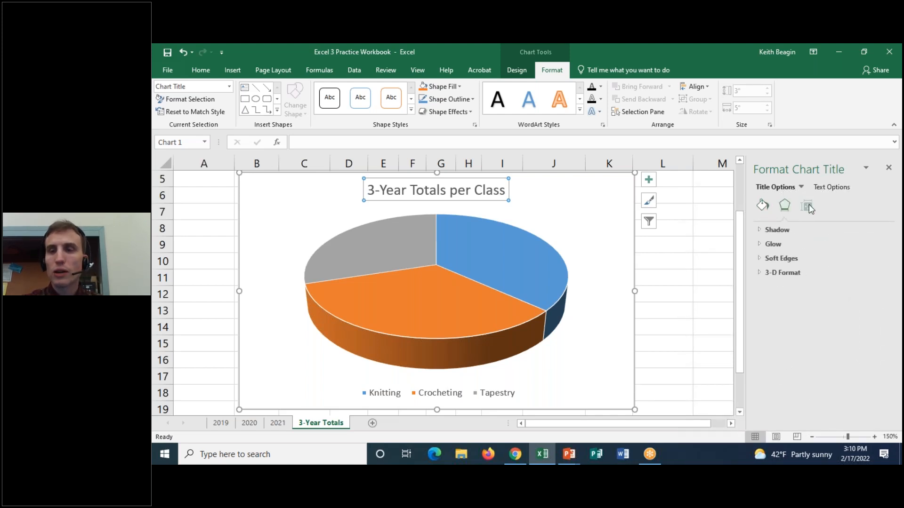
pyautogui.click(808, 207)
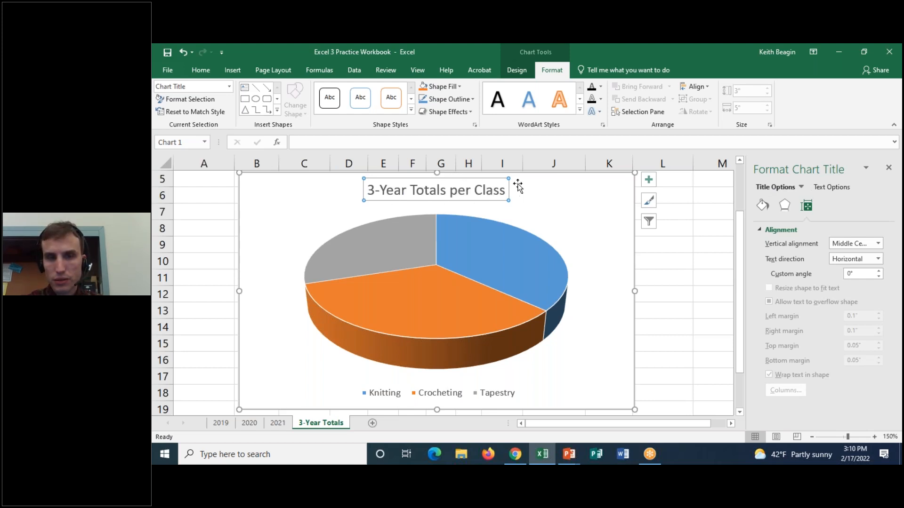
# Move the chart title onto the upper part of the pie and undo the move.
pyautogui.moveTo(459, 184)
pyautogui.mouseDown()
pyautogui.moveTo(499, 212)
pyautogui.moveTo(631, 217)
pyautogui.moveTo(456, 199)
pyautogui.mouseUp()
pyautogui.hotkey('ctrl', 'z')
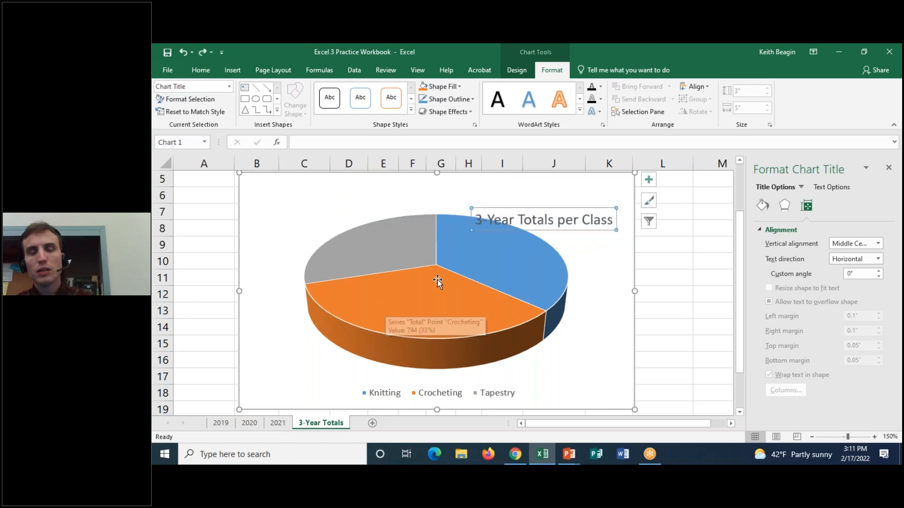
pyautogui.hotkey('ctrl', 'z')
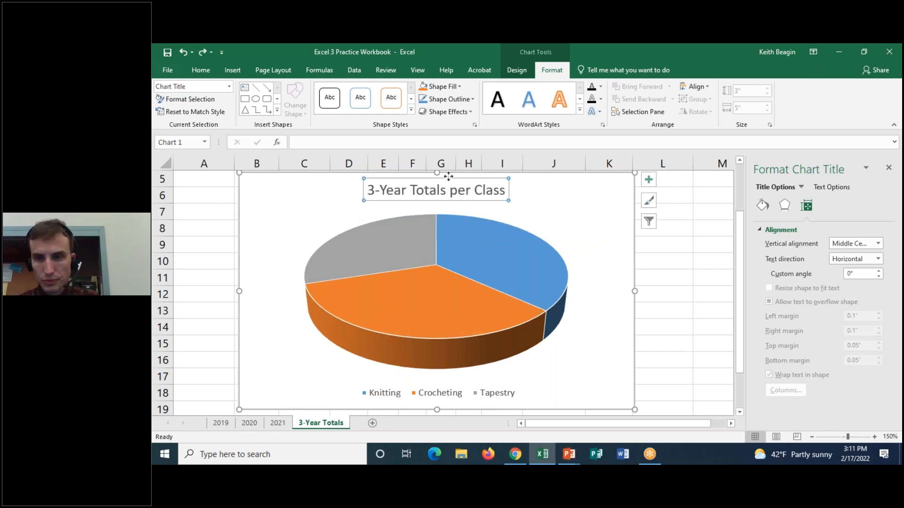
# Select the chart title's text and examine the Text Box settings under Text Options.
pyautogui.moveTo(370, 191); pyautogui.dragTo(502, 192)
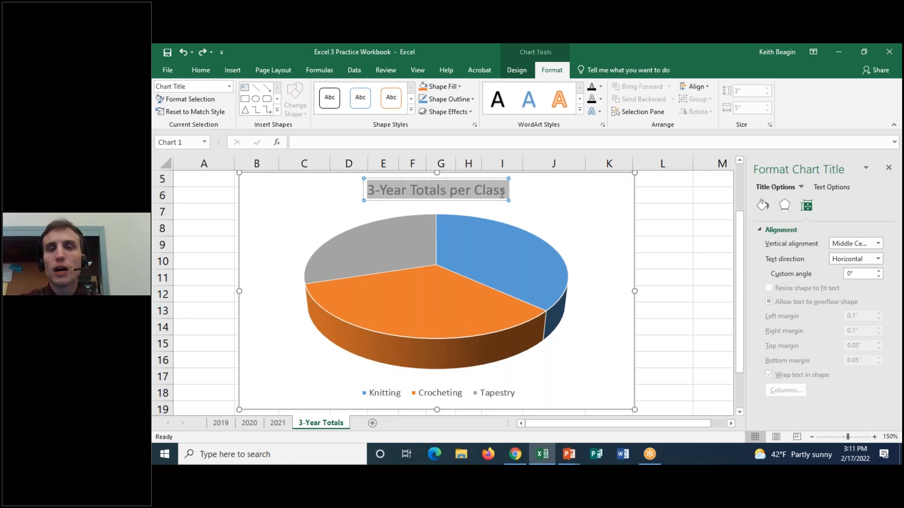
pyautogui.click(830, 187)
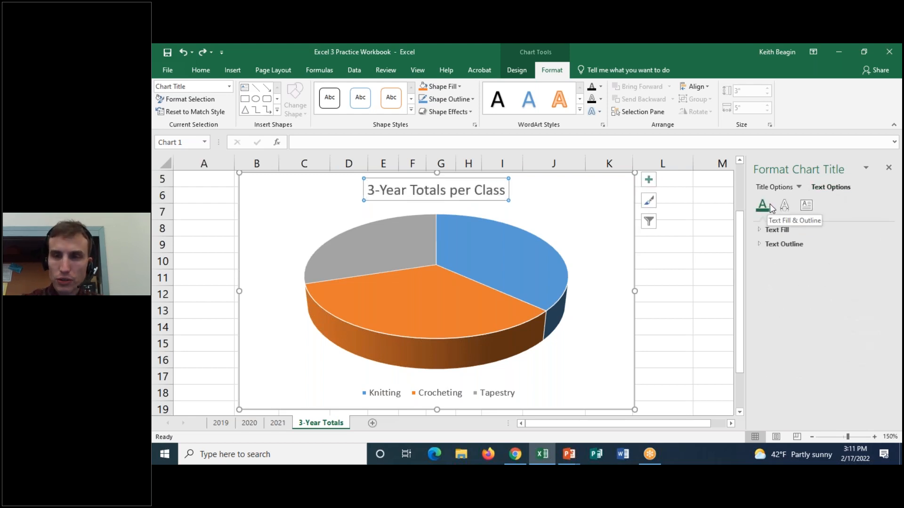
pyautogui.click(806, 205)
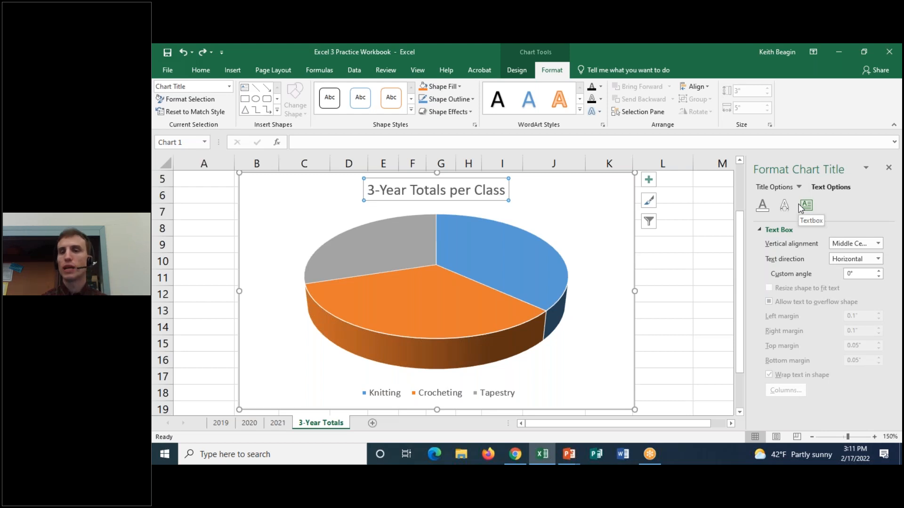
# Give the chart title box a solid fill in a light green theme color.
pyautogui.click(776, 187)
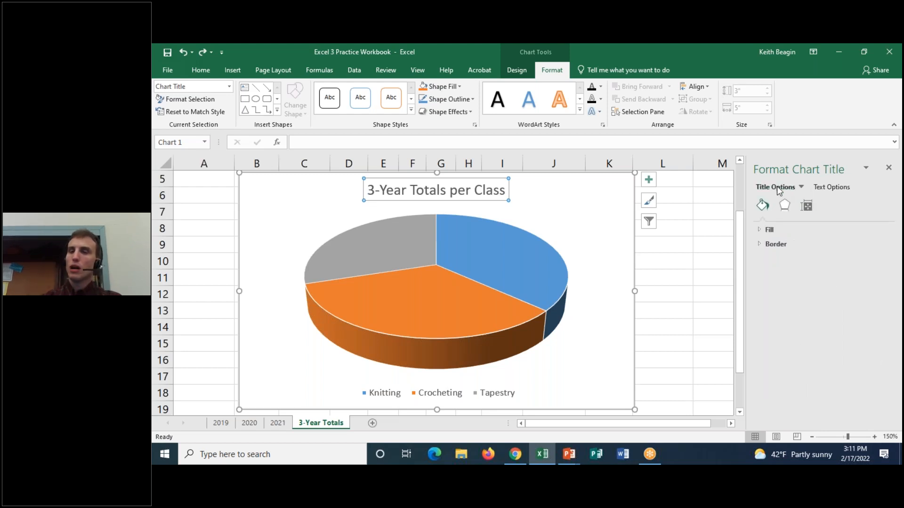
pyautogui.click(772, 230)
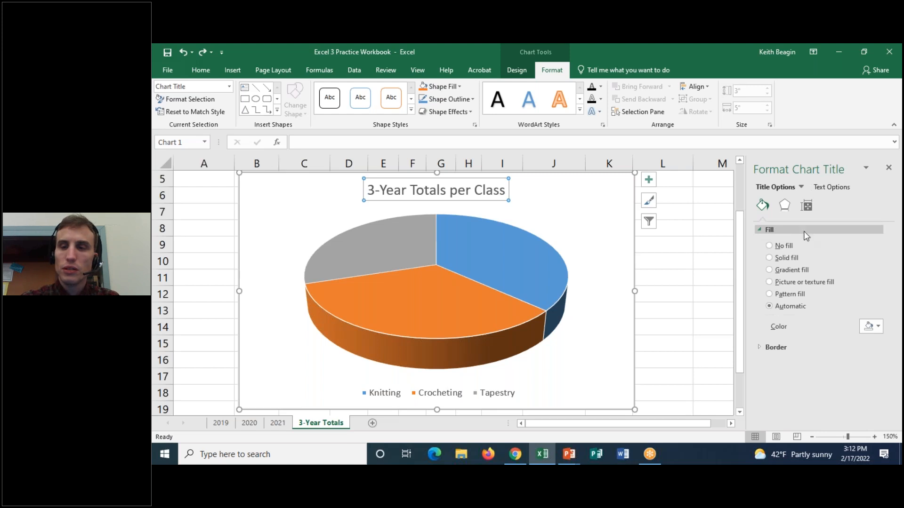
pyautogui.click(773, 259)
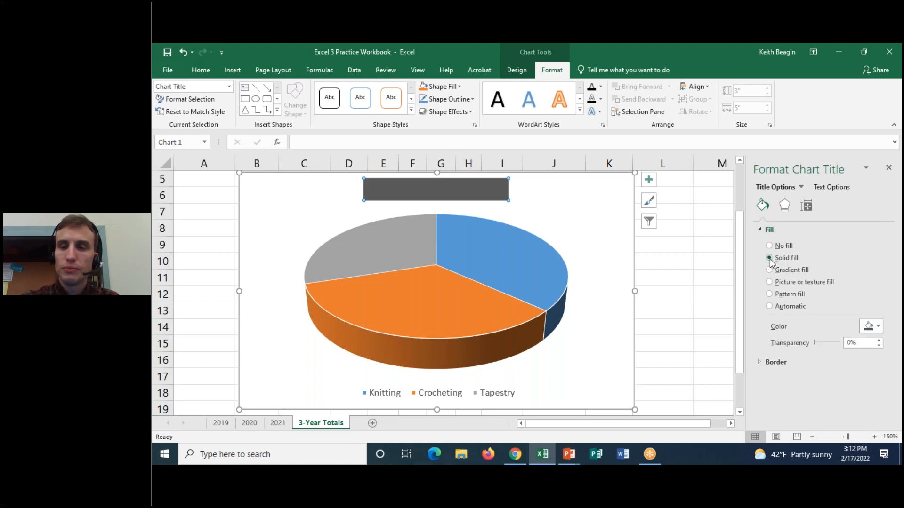
pyautogui.click(874, 325)
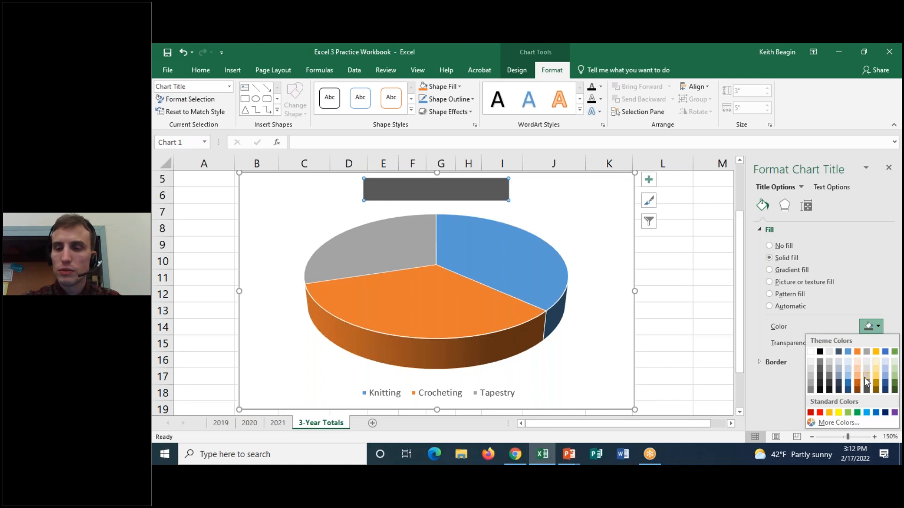
pyautogui.click(896, 375)
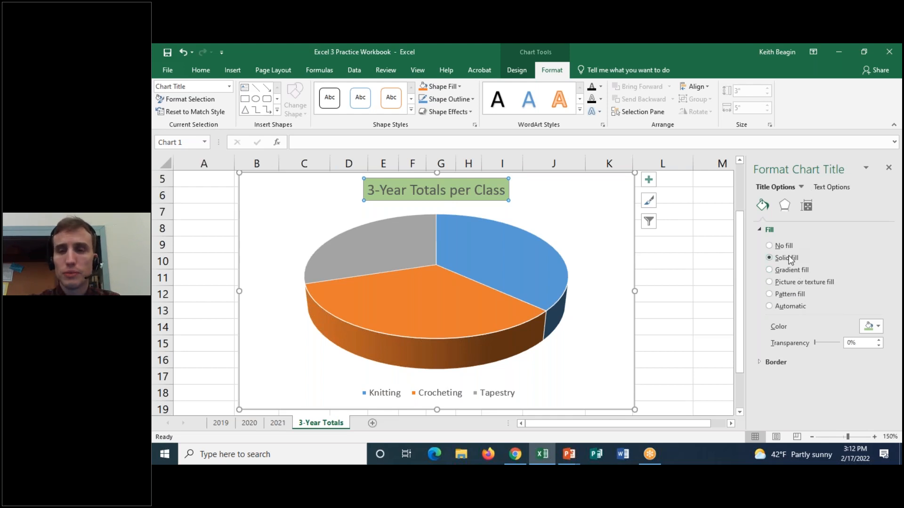
# Try increasing the transparency of the title's green fill, and return it to 0%.
pyautogui.click(879, 341)
pyautogui.click(878, 340)
pyautogui.click(878, 340)
pyautogui.click(878, 341)
pyautogui.click(878, 340)
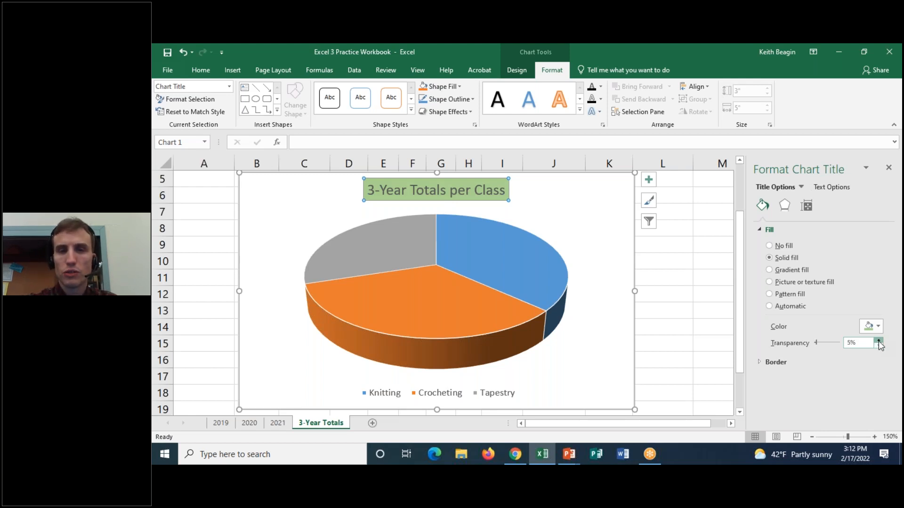
pyautogui.click(878, 340)
pyautogui.click(878, 340)
pyautogui.click(878, 340)
pyautogui.click(878, 340)
pyautogui.click(879, 340)
pyautogui.click(878, 340)
pyautogui.click(878, 340)
pyautogui.click(878, 341)
pyautogui.click(878, 340)
pyautogui.click(879, 340)
pyautogui.click(878, 340)
pyautogui.click(879, 341)
pyautogui.click(879, 341)
pyautogui.click(878, 341)
pyautogui.click(878, 341)
pyautogui.click(878, 341)
pyautogui.click(879, 340)
pyautogui.click(878, 340)
pyautogui.click(878, 340)
pyautogui.click(879, 340)
pyautogui.click(879, 340)
pyautogui.click(878, 340)
pyautogui.click(878, 340)
pyautogui.click(878, 340)
pyautogui.click(879, 346)
pyautogui.click(878, 346)
pyautogui.click(878, 346)
pyautogui.click(878, 346)
pyautogui.click(878, 345)
pyautogui.click(878, 346)
pyautogui.click(878, 346)
pyautogui.click(879, 346)
pyautogui.click(878, 346)
pyautogui.click(878, 346)
pyautogui.click(878, 346)
pyautogui.click(878, 346)
pyautogui.click(879, 346)
pyautogui.click(879, 346)
pyautogui.click(878, 346)
pyautogui.click(879, 346)
pyautogui.click(878, 346)
pyautogui.click(878, 346)
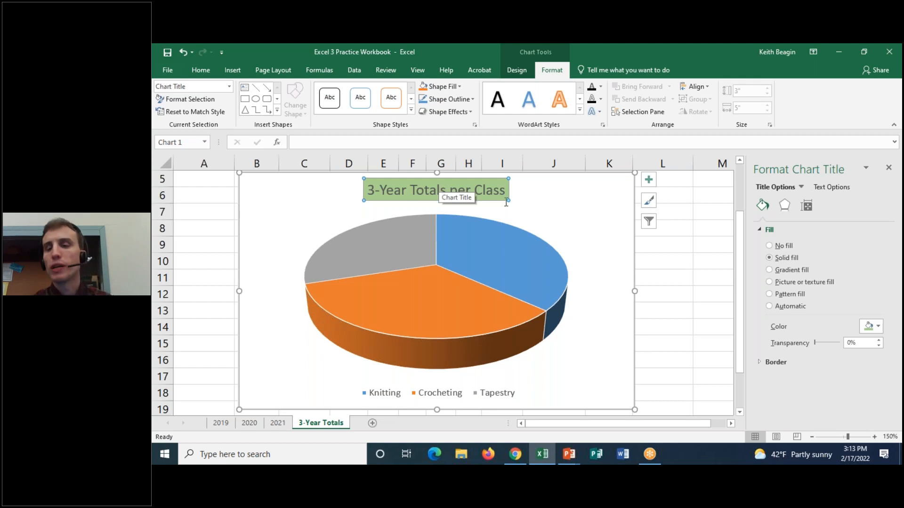
# Expand and collapse the chart title's Border section to view its line options, and collapse the Fill section.
pyautogui.click(782, 364)
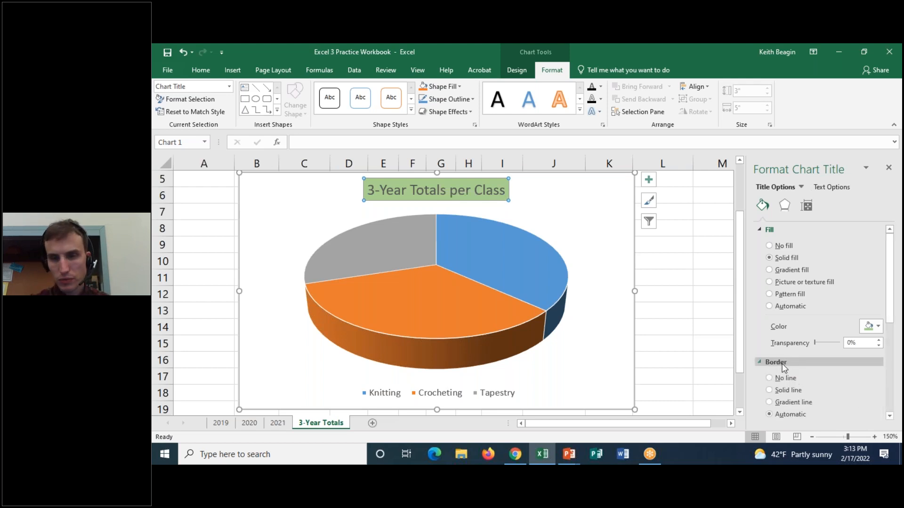
pyautogui.click(783, 365)
pyautogui.click(783, 366)
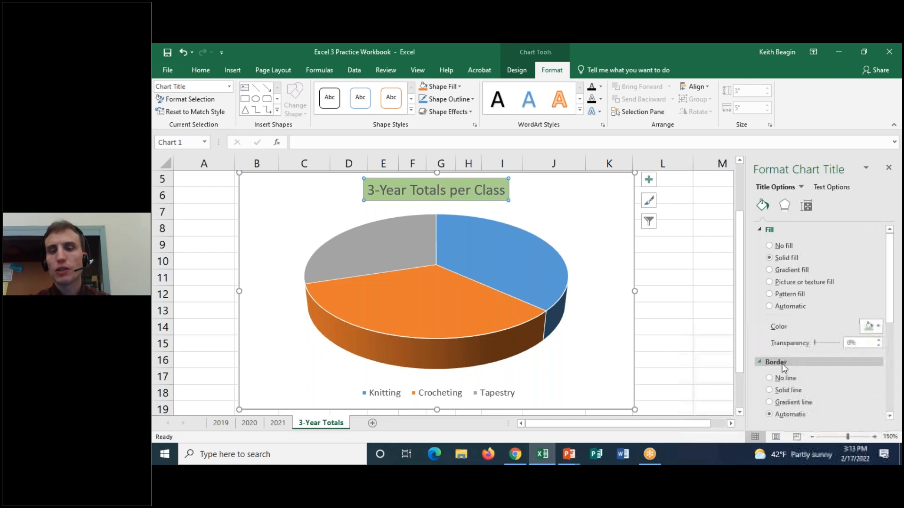
pyautogui.click(783, 365)
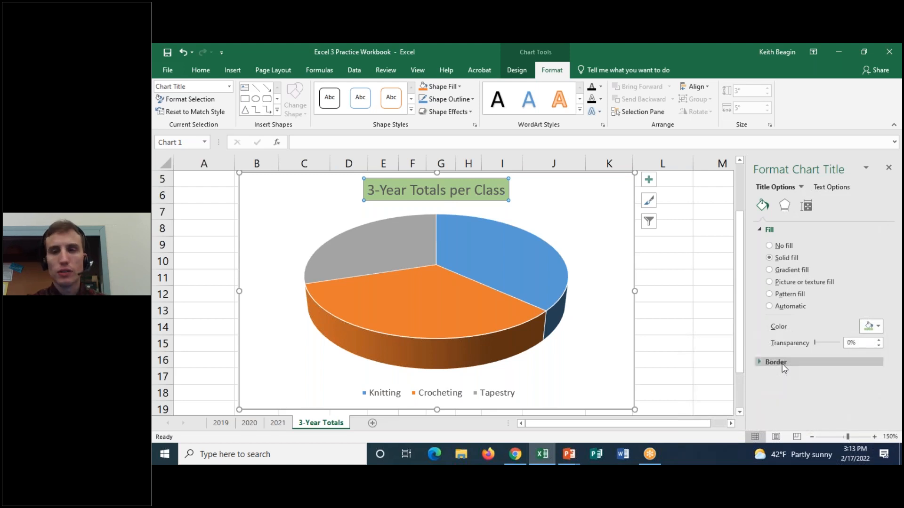
pyautogui.click(770, 230)
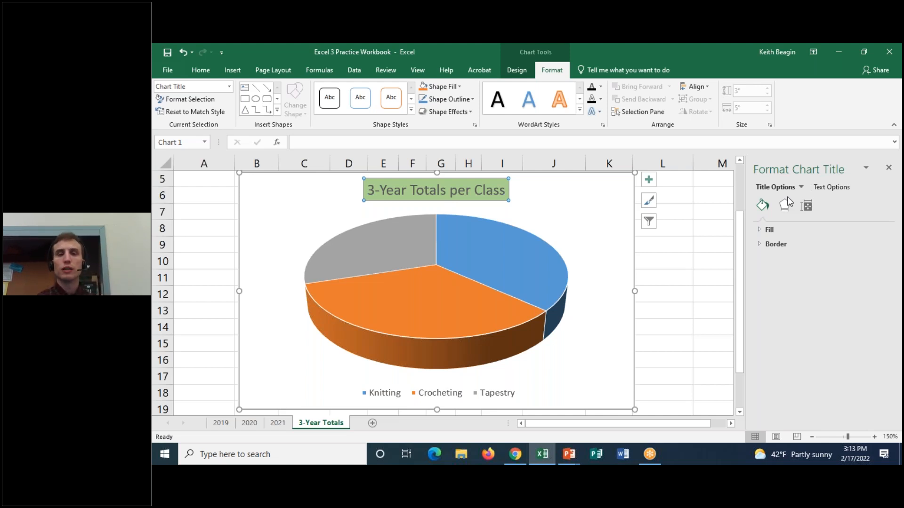
# Set the chart title's text fill color to solid black and return to the Title Options.
pyautogui.click(834, 187)
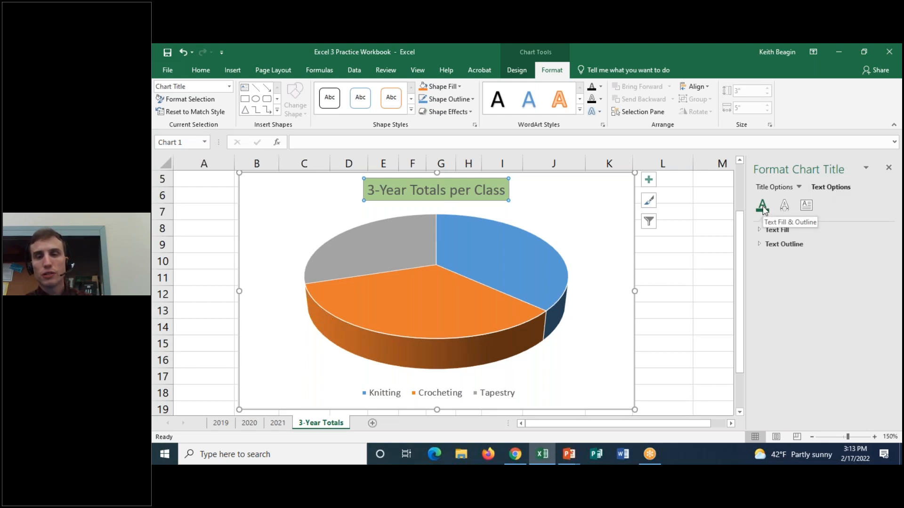
pyautogui.click(760, 231)
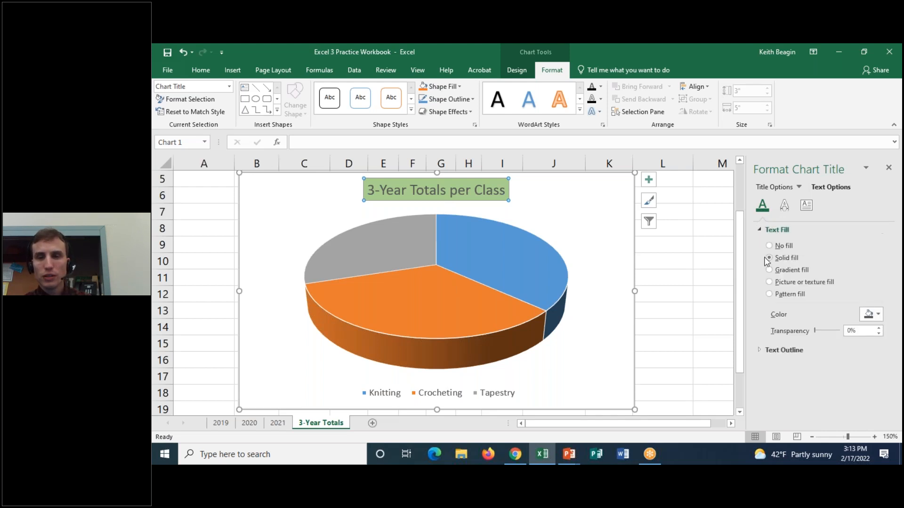
pyautogui.click(878, 318)
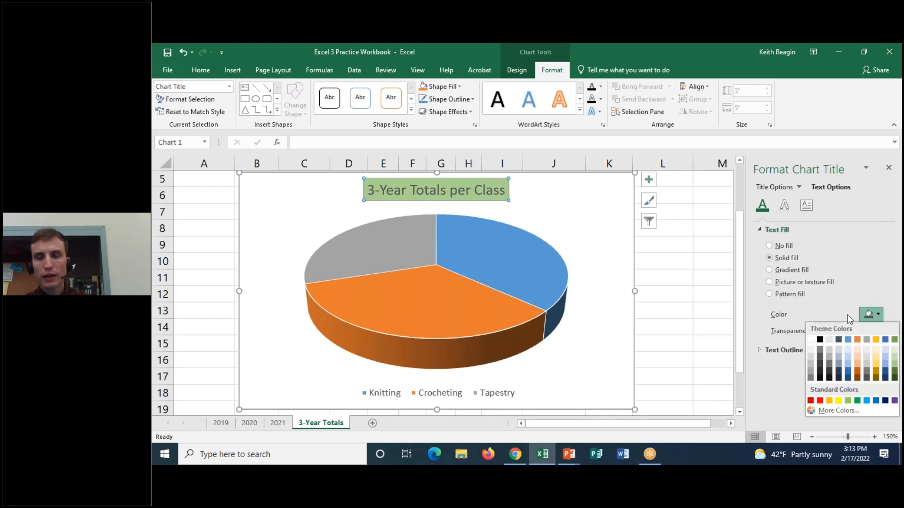
pyautogui.click(820, 339)
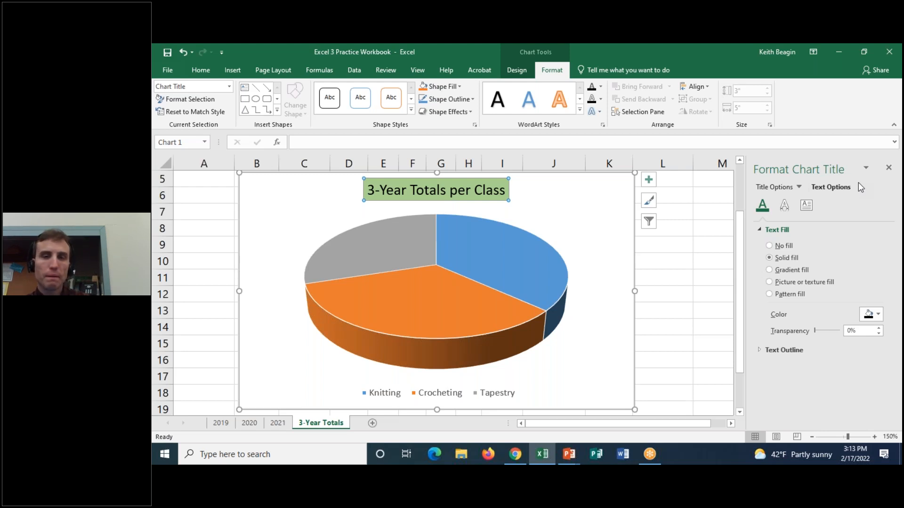
pyautogui.click(781, 188)
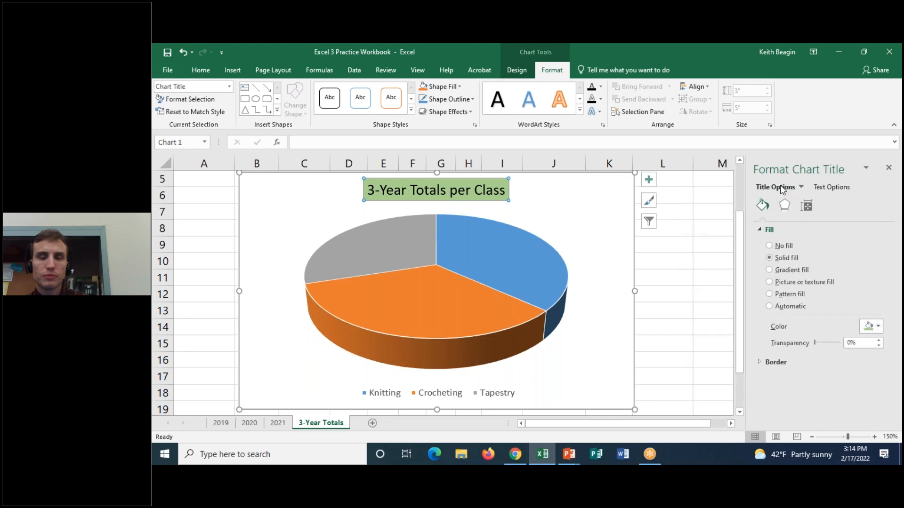
pyautogui.click(643, 56)
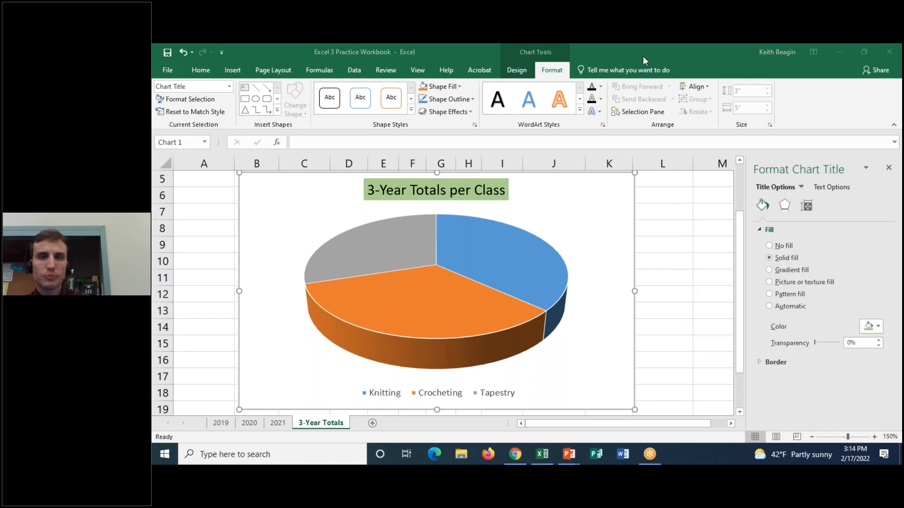
pyautogui.click(493, 183)
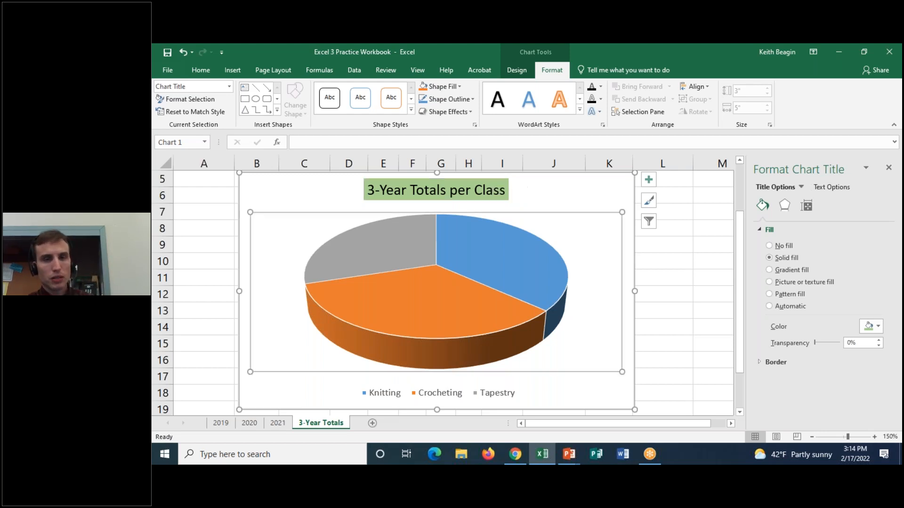
pyautogui.click(555, 230)
pyautogui.click(500, 193)
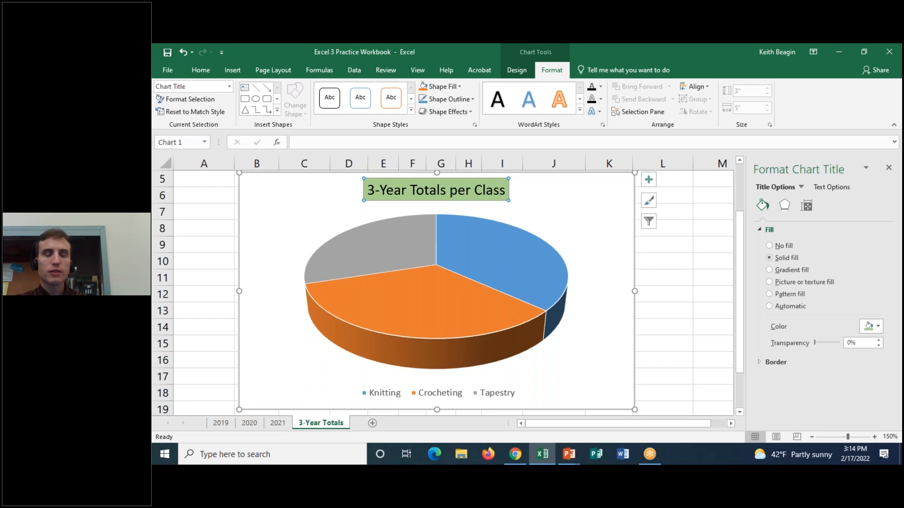
# Add data labels to the 3-D pie chart, keeping its title and legend.
pyautogui.moveTo(505, 266)
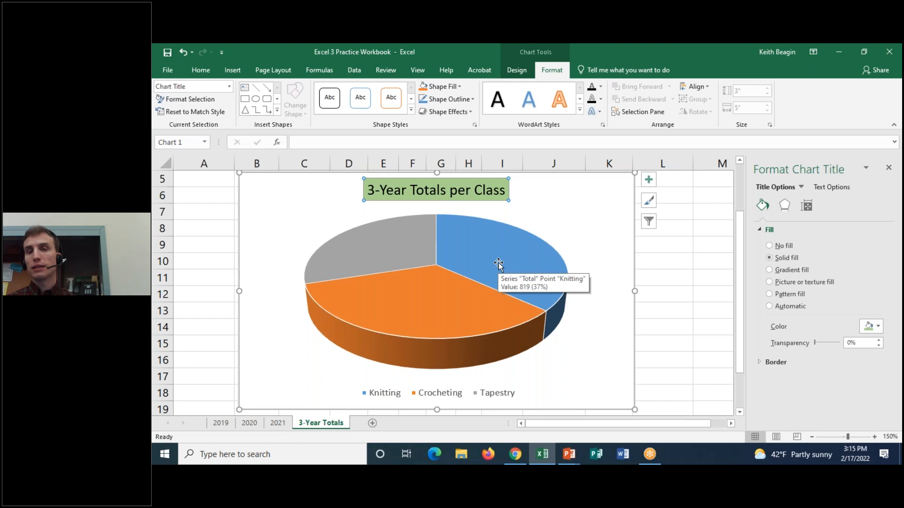
pyautogui.click(649, 184)
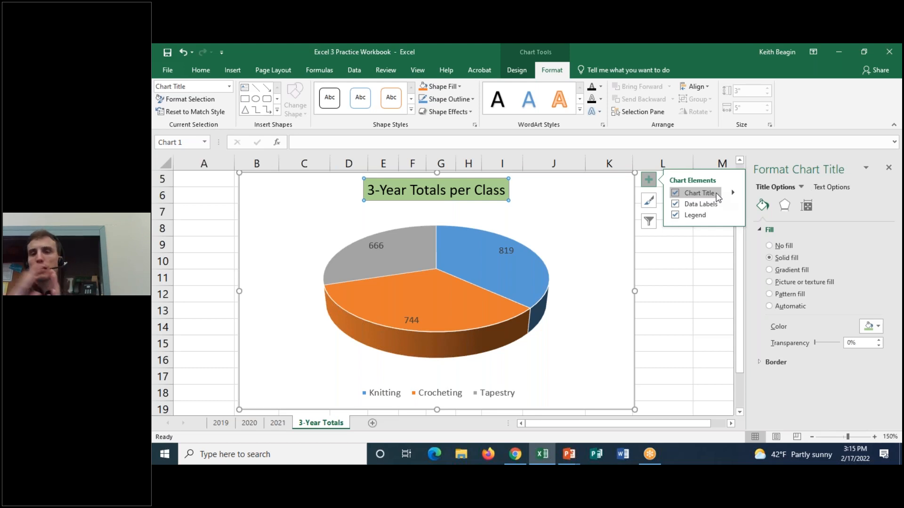
pyautogui.click(615, 217)
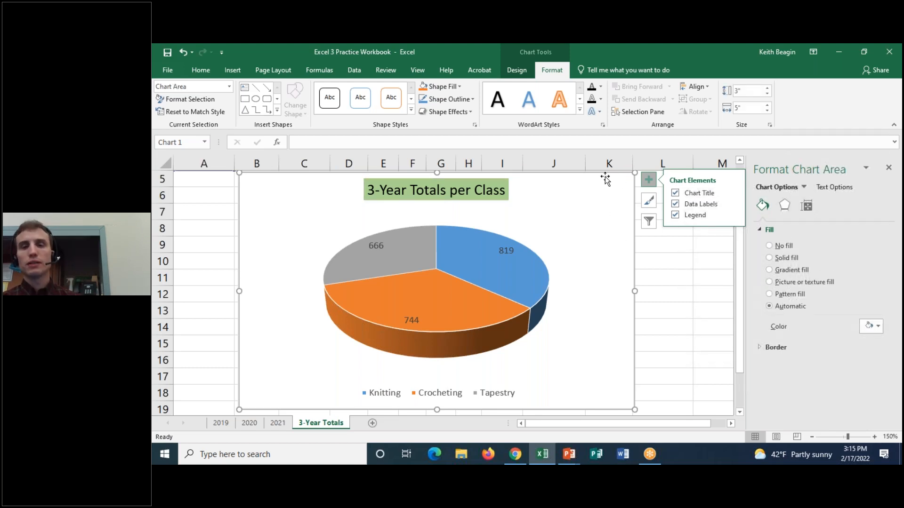
pyautogui.click(647, 181)
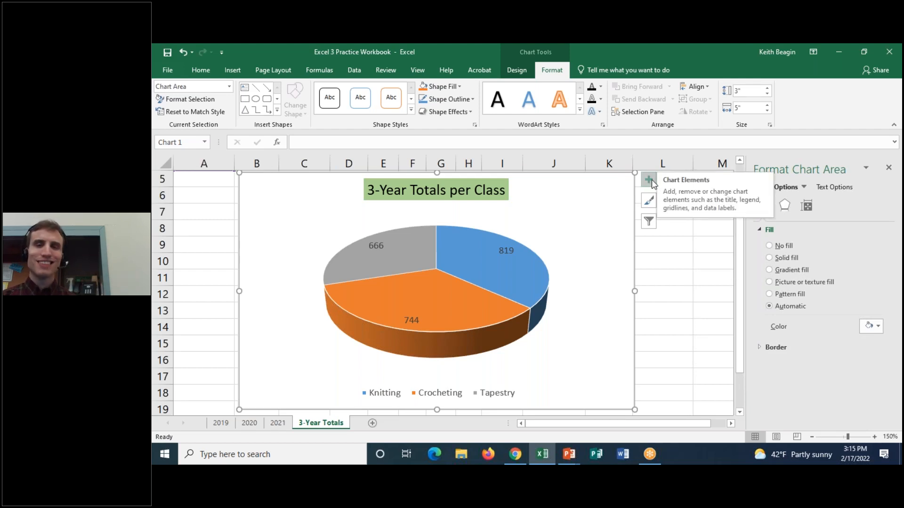
pyautogui.click(643, 178)
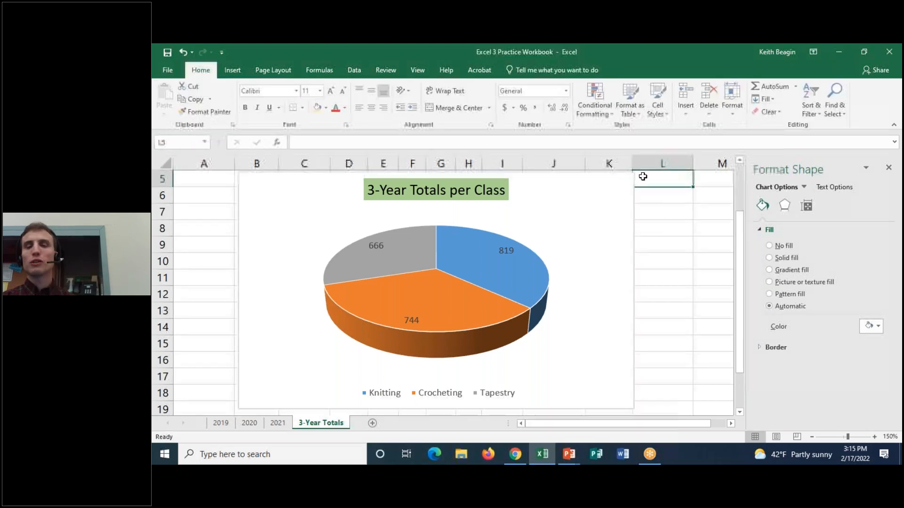
pyautogui.click(617, 188)
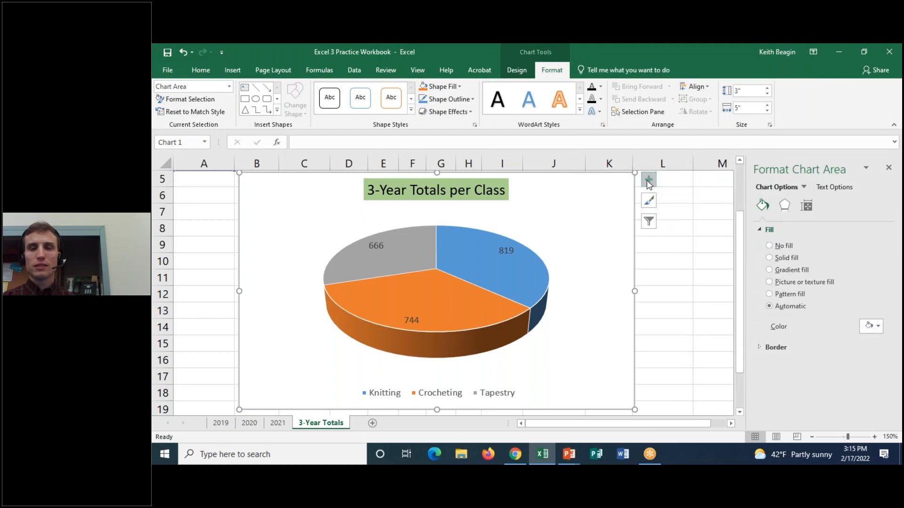
pyautogui.click(649, 181)
pyautogui.click(650, 181)
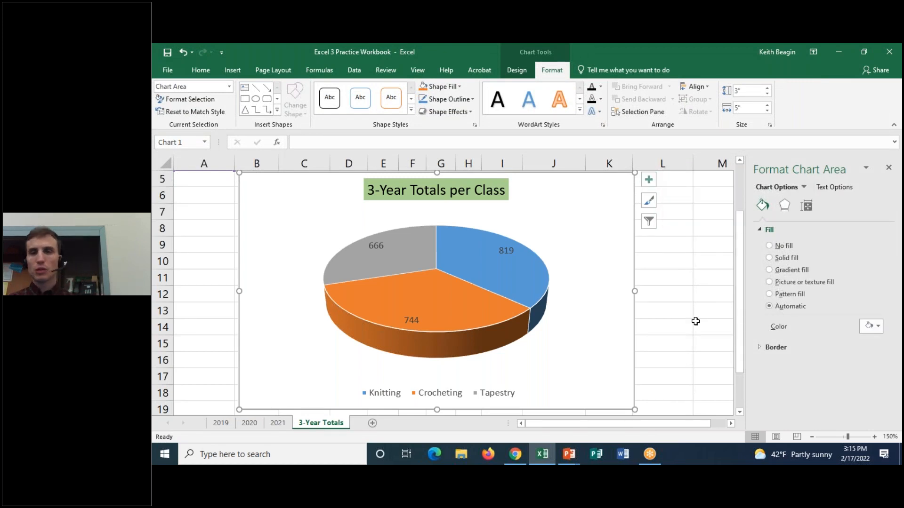
# Open the formatting options for all of the pie chart's data labels and collapse the Alignment section.
pyautogui.click(889, 168)
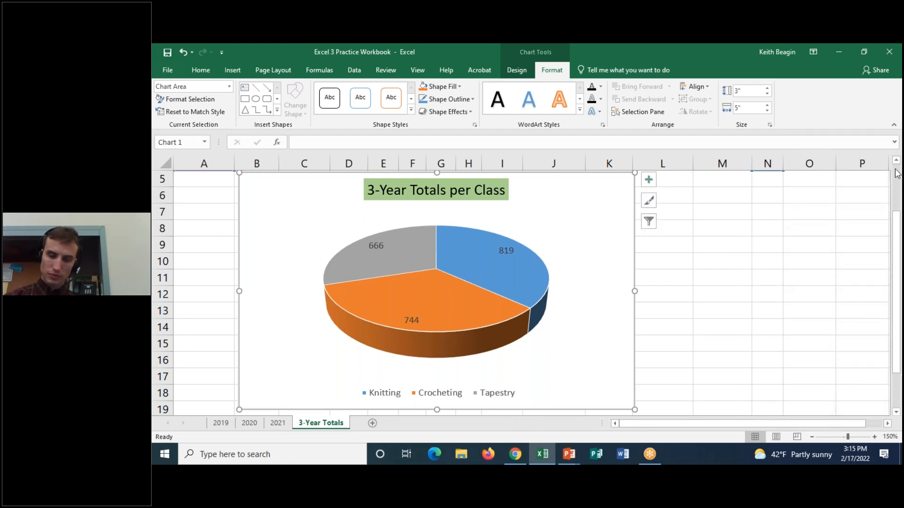
pyautogui.doubleClick(508, 252)
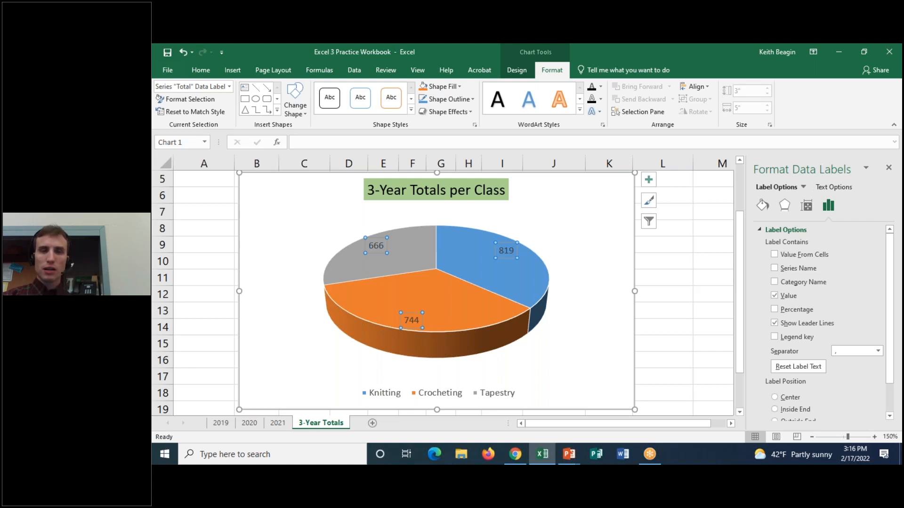
pyautogui.click(438, 197)
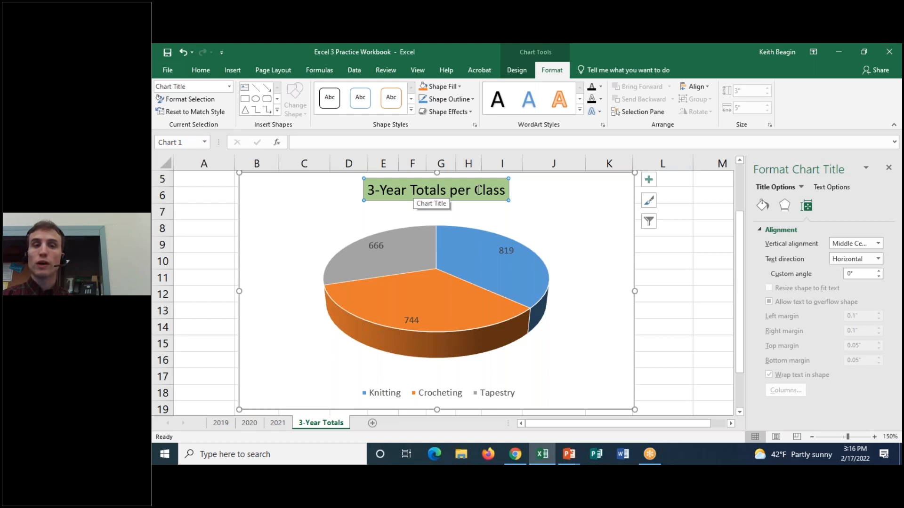
pyautogui.click(510, 253)
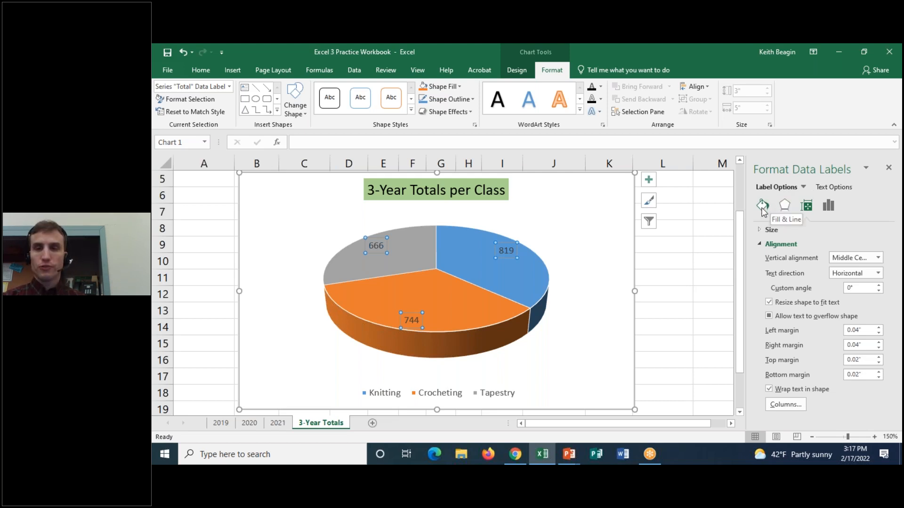
pyautogui.click(755, 244)
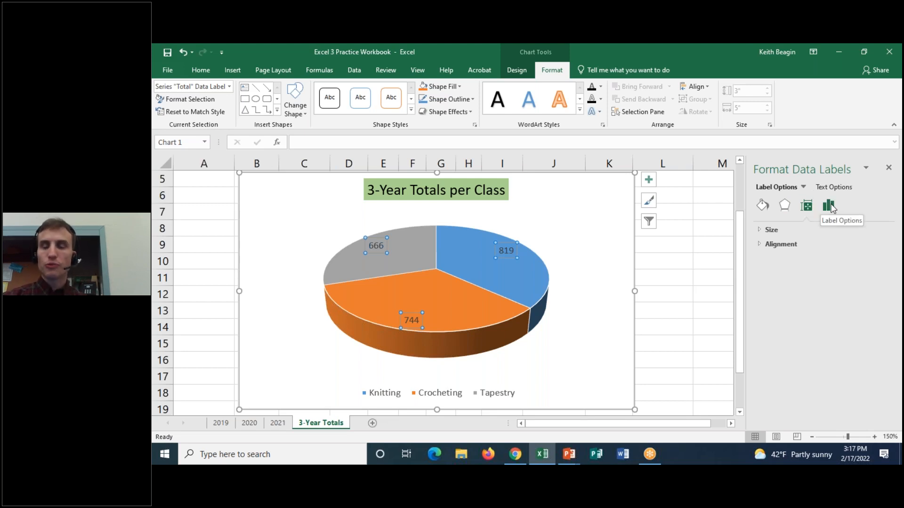
pyautogui.click(608, 50)
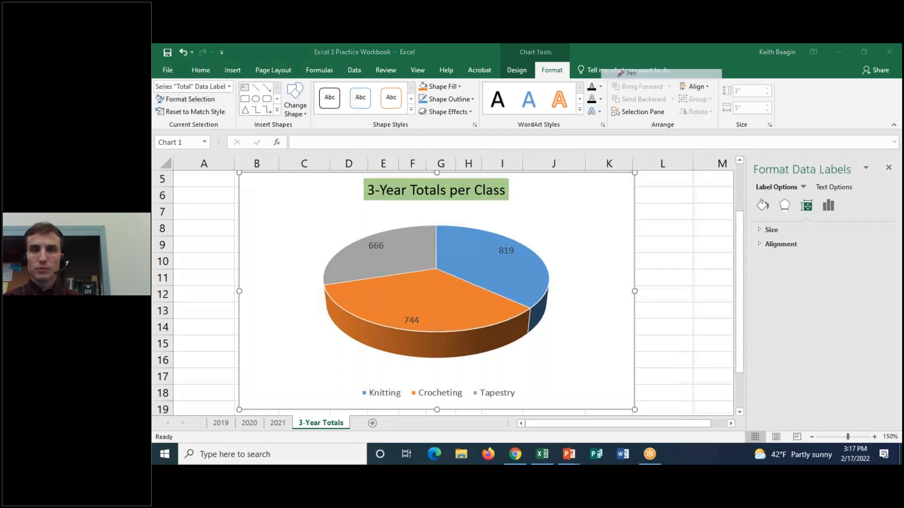
pyautogui.moveTo(853, 196)
pyautogui.mouseDown()
pyautogui.moveTo(816, 207)
pyautogui.moveTo(855, 199)
pyautogui.mouseUp()
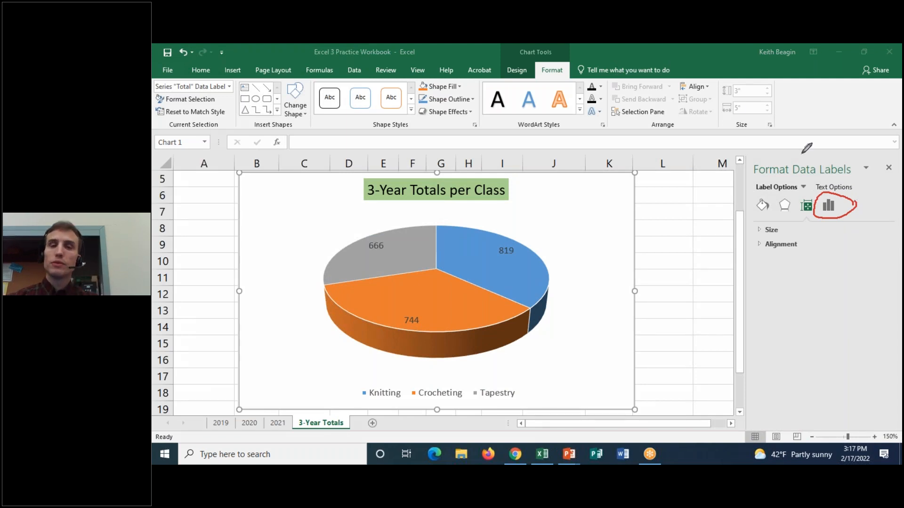
pyautogui.click(611, 58)
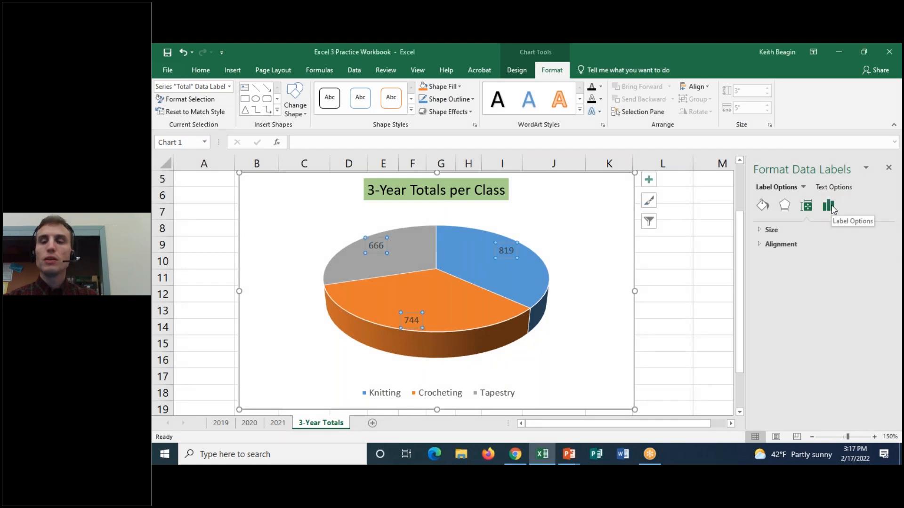
# Include the category name and percentage alongside the value in the pie chart's data labels.
pyautogui.click(830, 207)
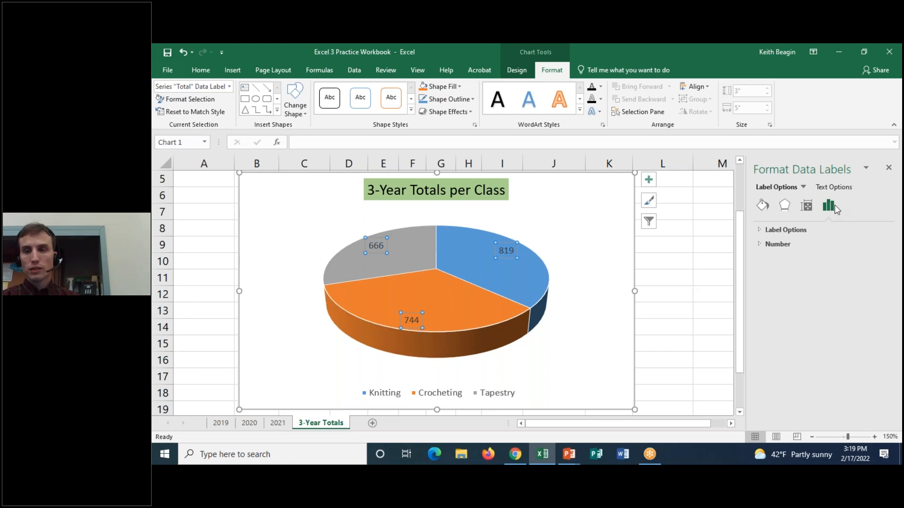
pyautogui.click(760, 230)
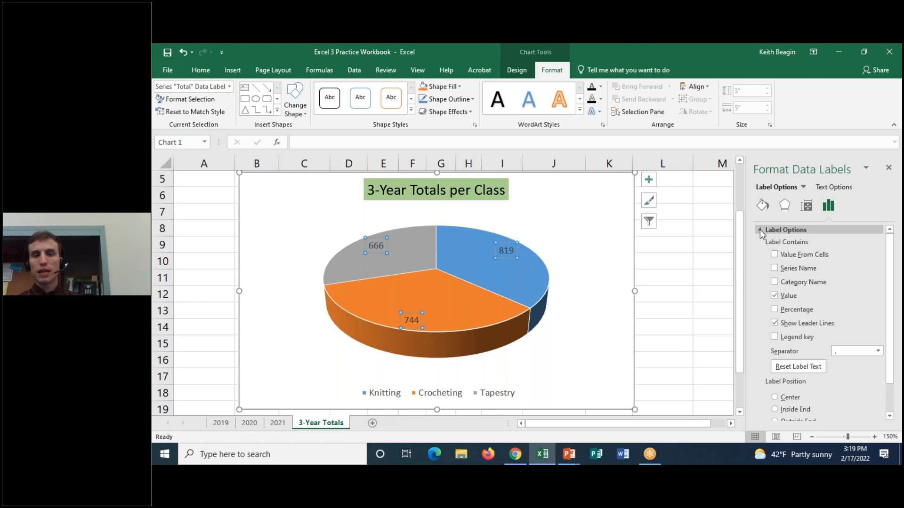
pyautogui.click(775, 311)
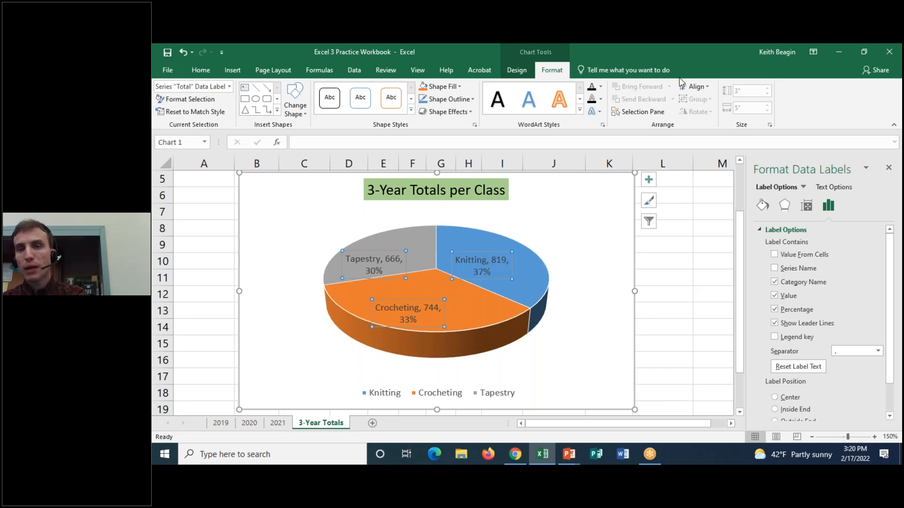
# Give the data labels a solid fill in White, Background 1.
pyautogui.click(759, 205)
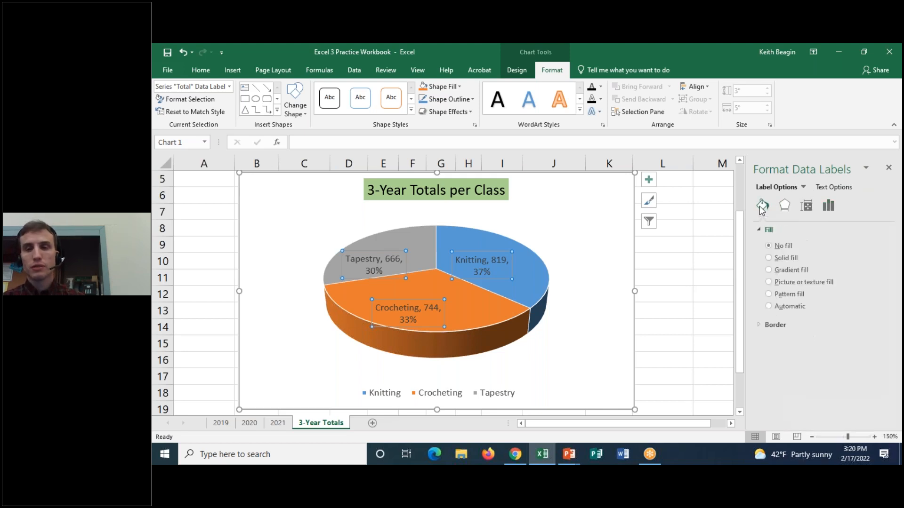
pyautogui.click(770, 258)
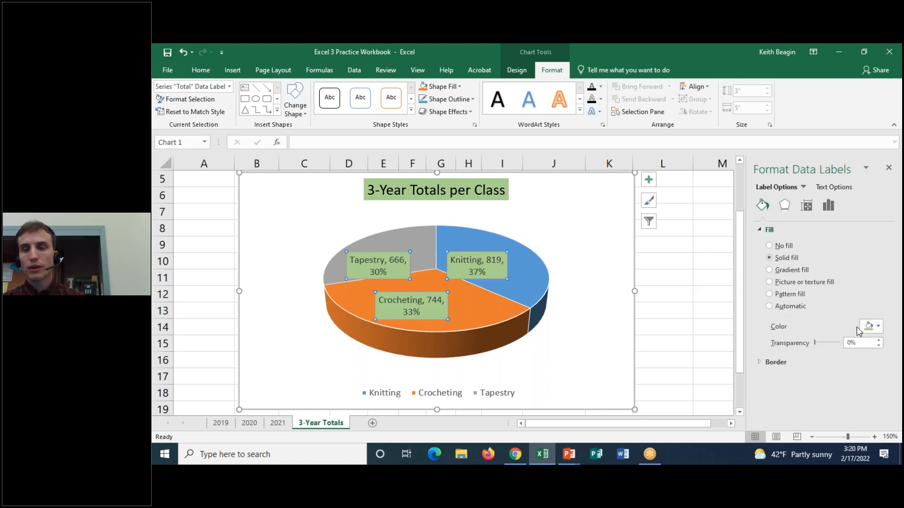
pyautogui.click(872, 327)
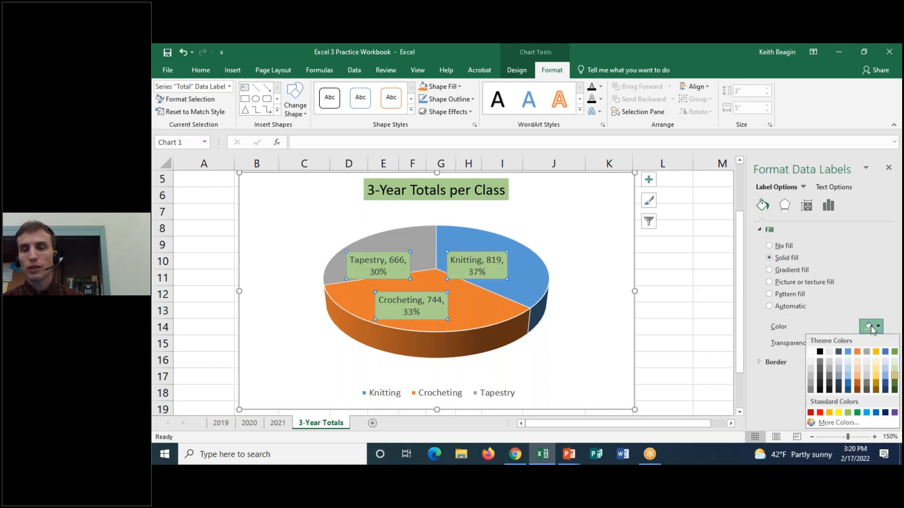
pyautogui.click(810, 352)
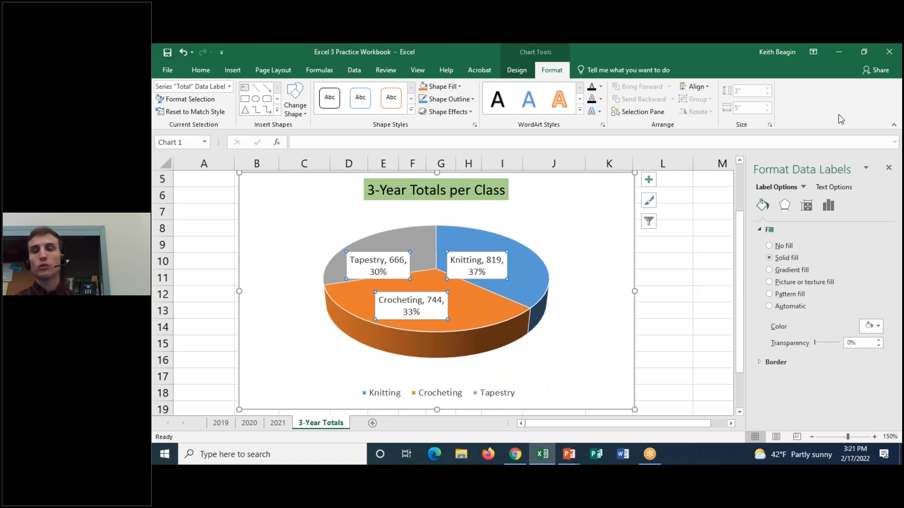
# Set the data labels' text fill color to solid black.
pyautogui.click(834, 187)
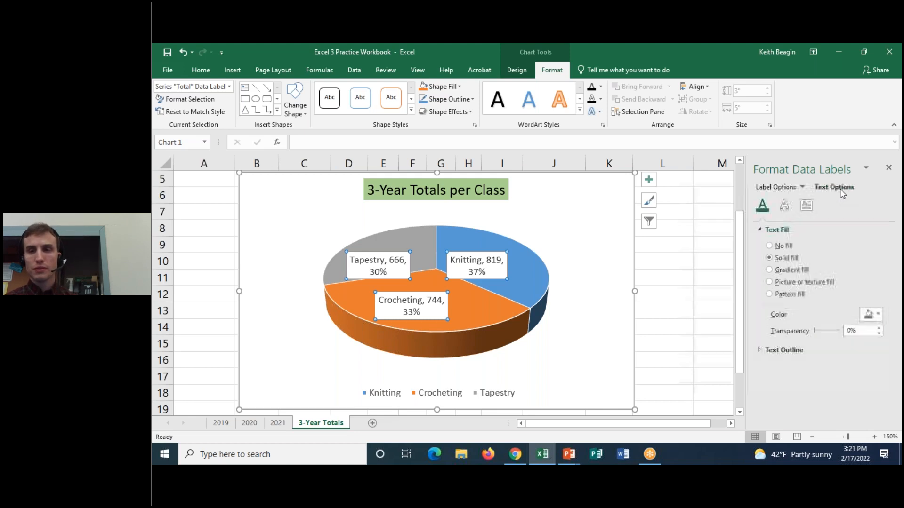
pyautogui.click(764, 229)
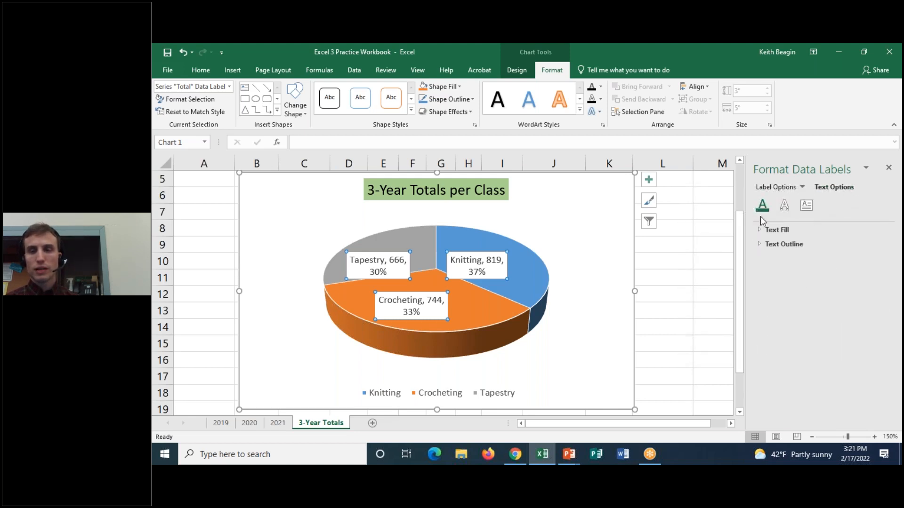
pyautogui.click(760, 231)
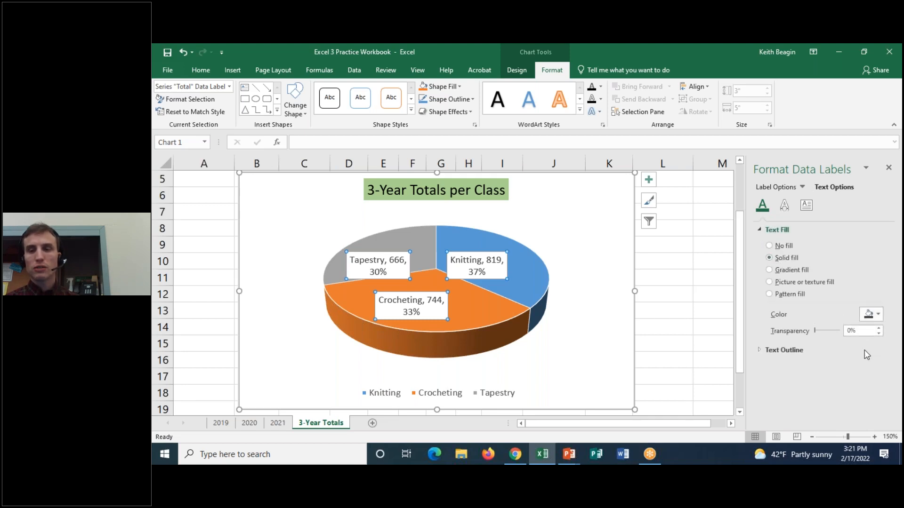
pyautogui.click(869, 314)
pyautogui.click(819, 339)
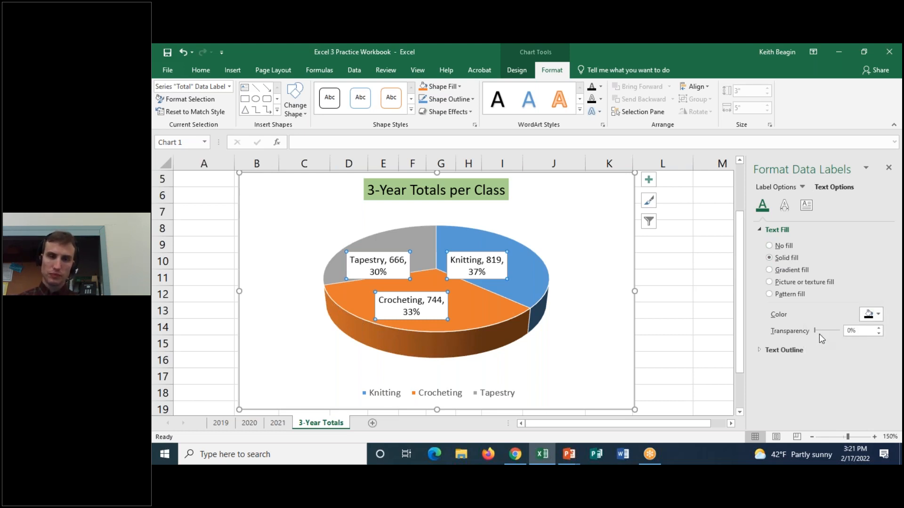
# Move the Tapestry and Knitting data labels slightly up and to the right within their slices, leaving the pie unexploded.
pyautogui.click(379, 252)
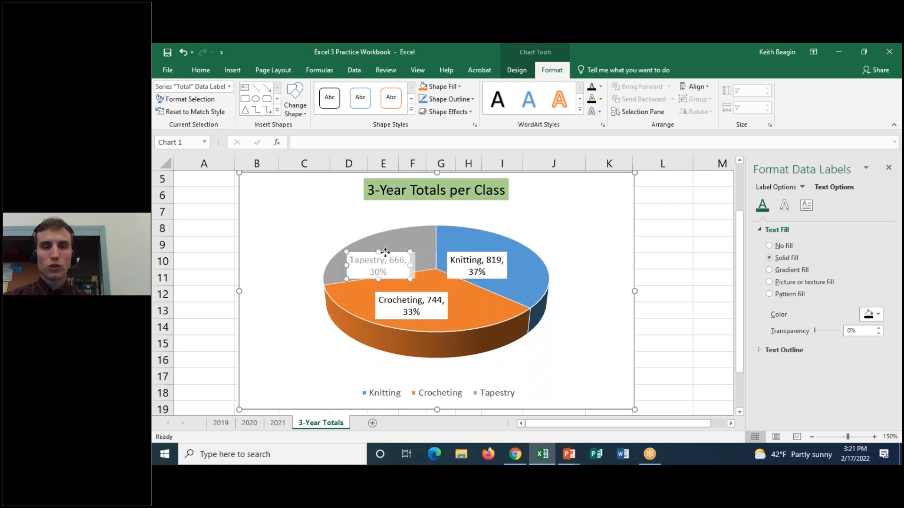
pyautogui.moveTo(395, 239); pyautogui.dragTo(410, 240)
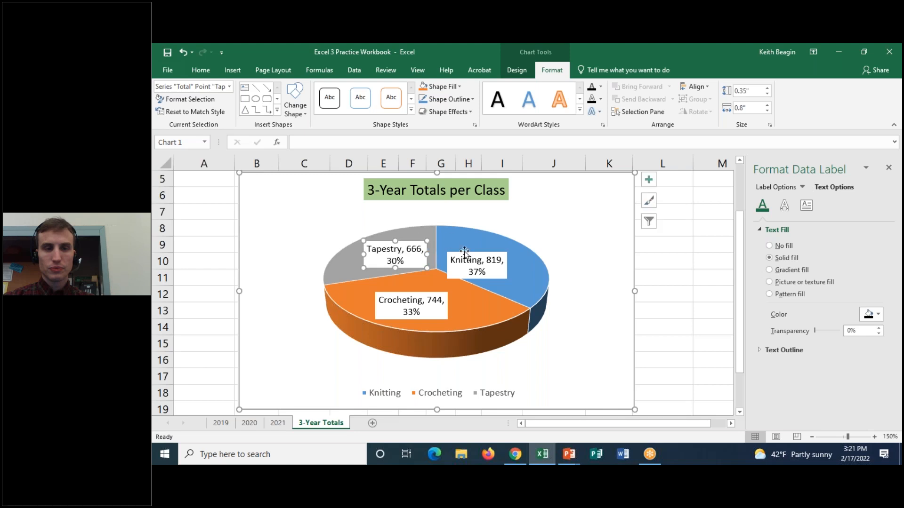
pyautogui.moveTo(485, 249); pyautogui.dragTo(487, 248)
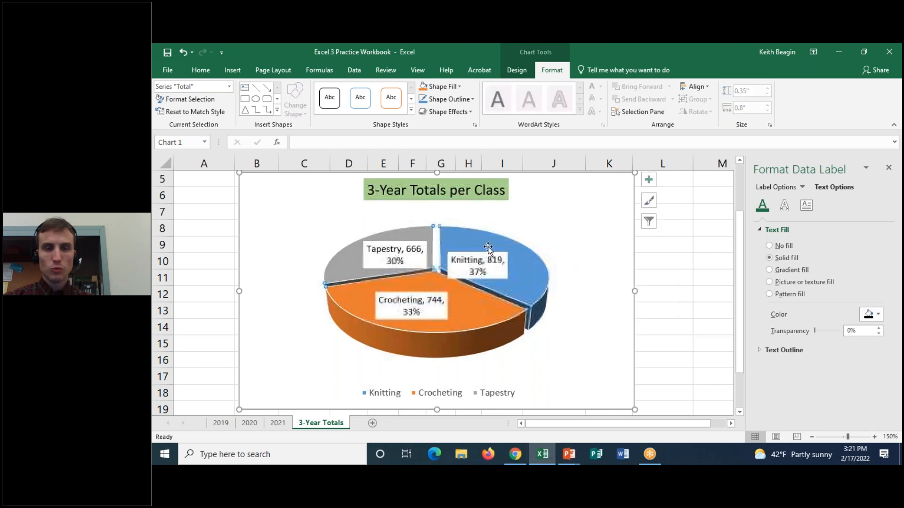
pyautogui.click(470, 259)
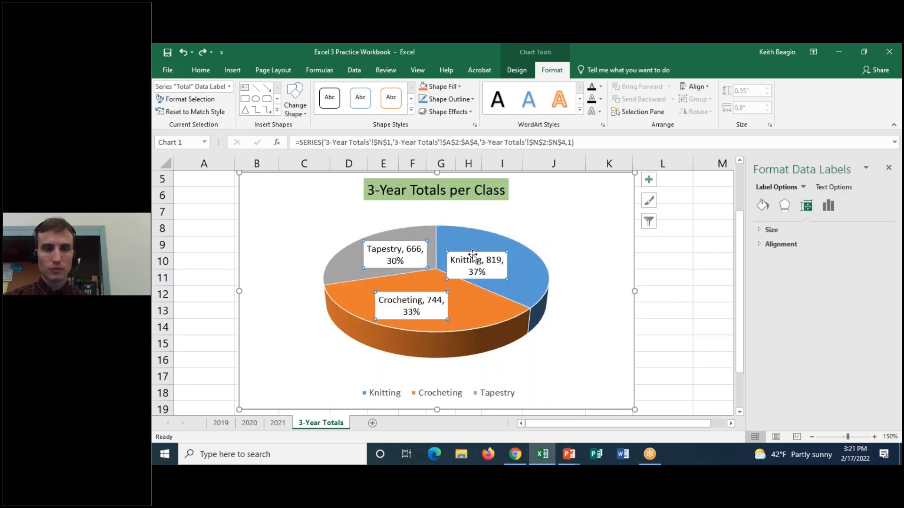
pyautogui.moveTo(472, 254)
pyautogui.mouseDown()
pyautogui.moveTo(486, 248)
pyautogui.moveTo(478, 254)
pyautogui.mouseUp()
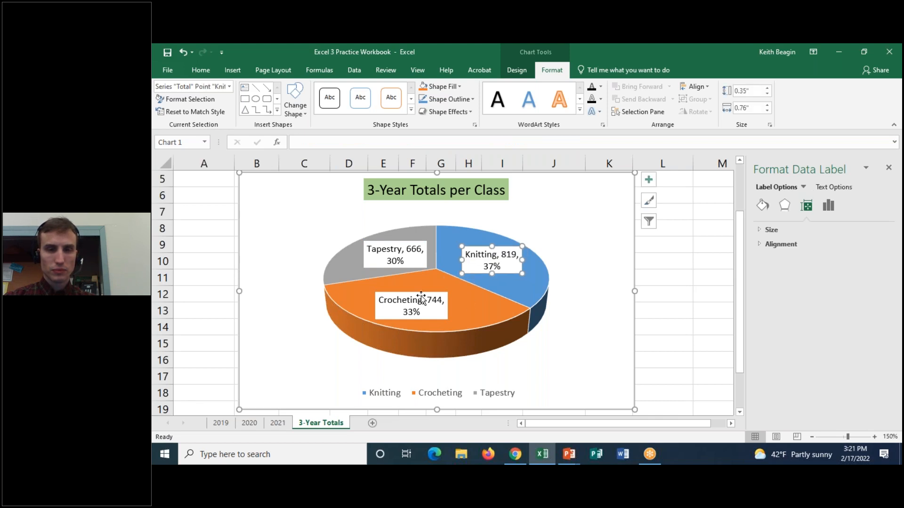
pyautogui.click(591, 225)
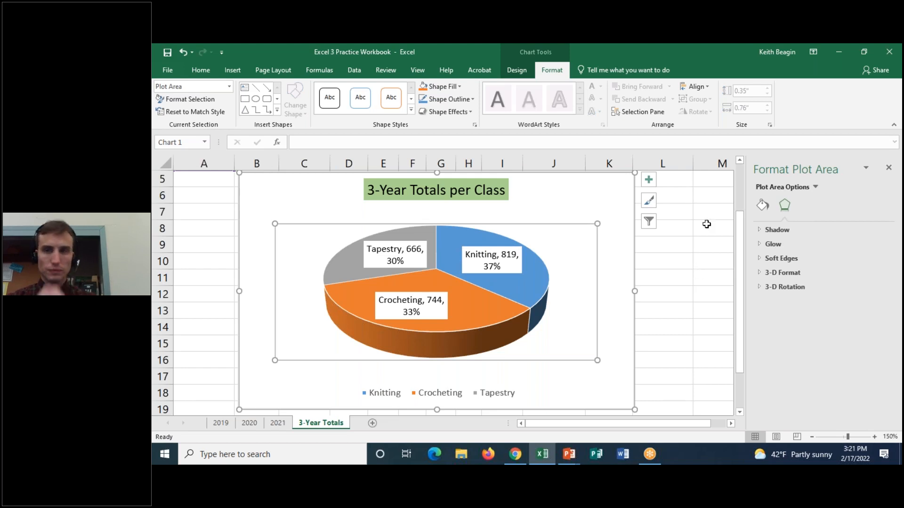
# Close the formatting pane and delete the legend below the pie chart.
pyautogui.click(890, 169)
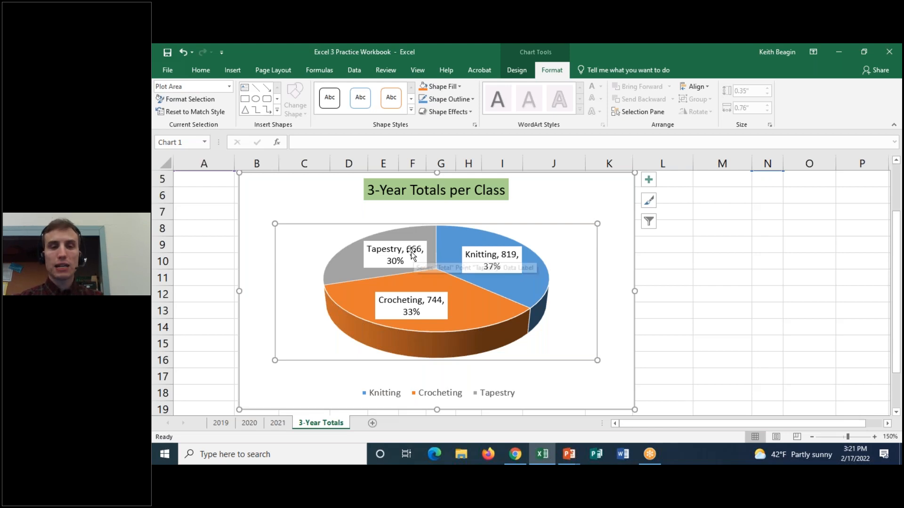
pyautogui.click(410, 390)
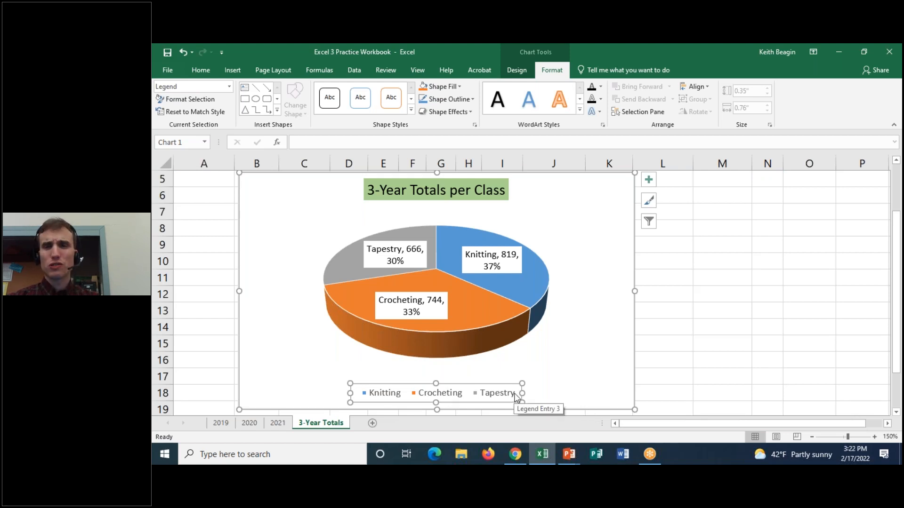
pyautogui.click(579, 329)
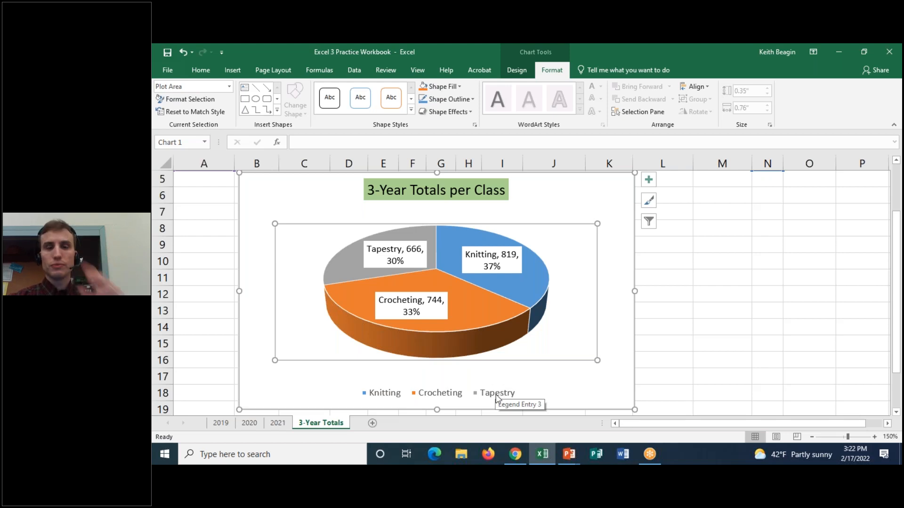
pyautogui.click(466, 397)
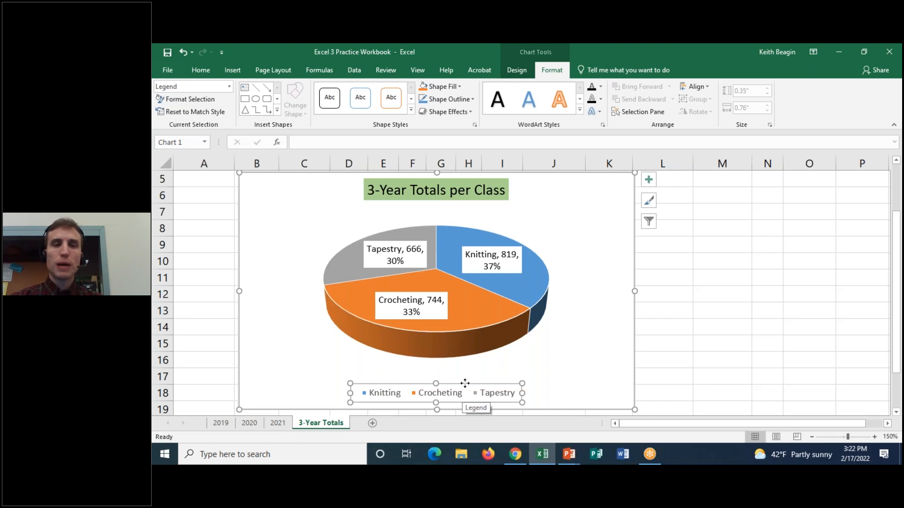
pyautogui.click(649, 181)
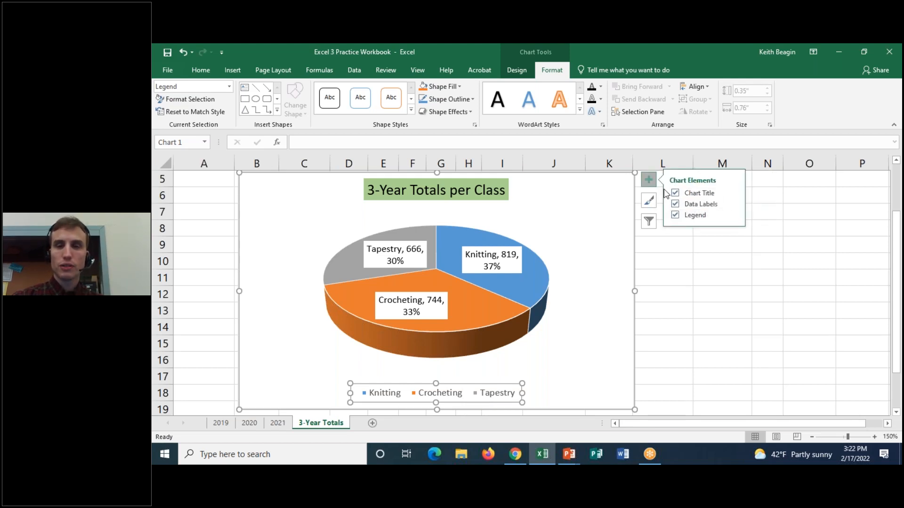
pyautogui.click(649, 180)
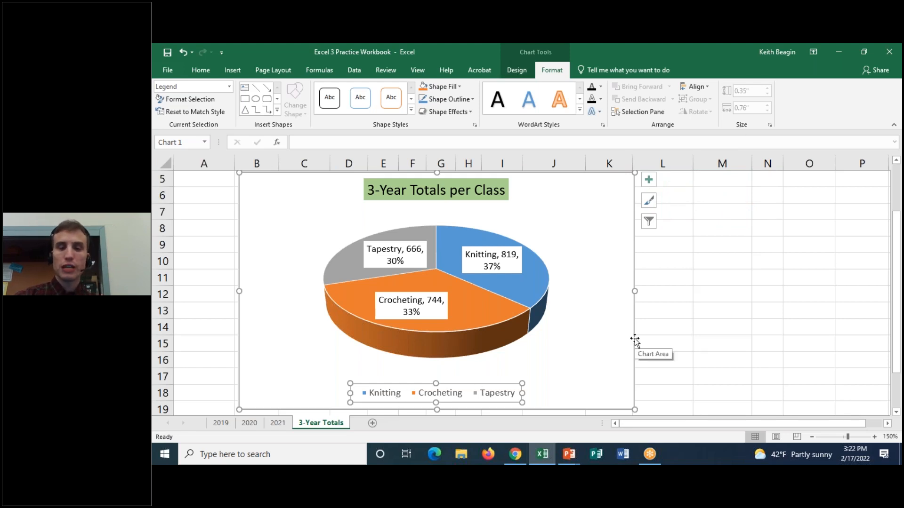
pyautogui.press('Delete')
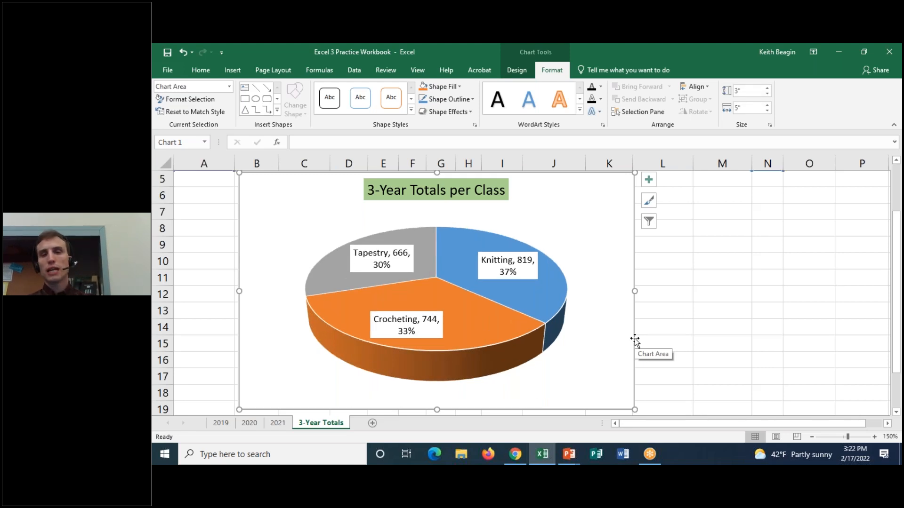
# Examine which chart elements are enabled and compare the extents of the plot area and the whole chart area.
pyautogui.click(648, 179)
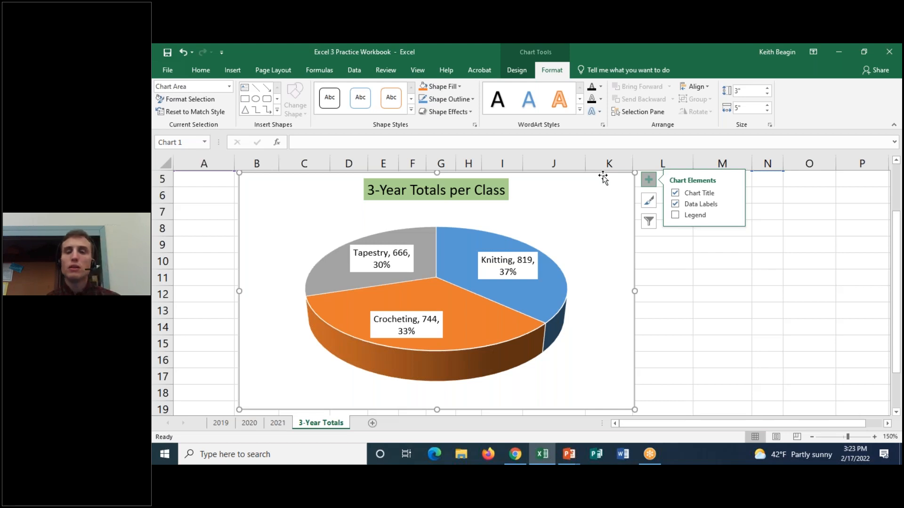
pyautogui.click(576, 260)
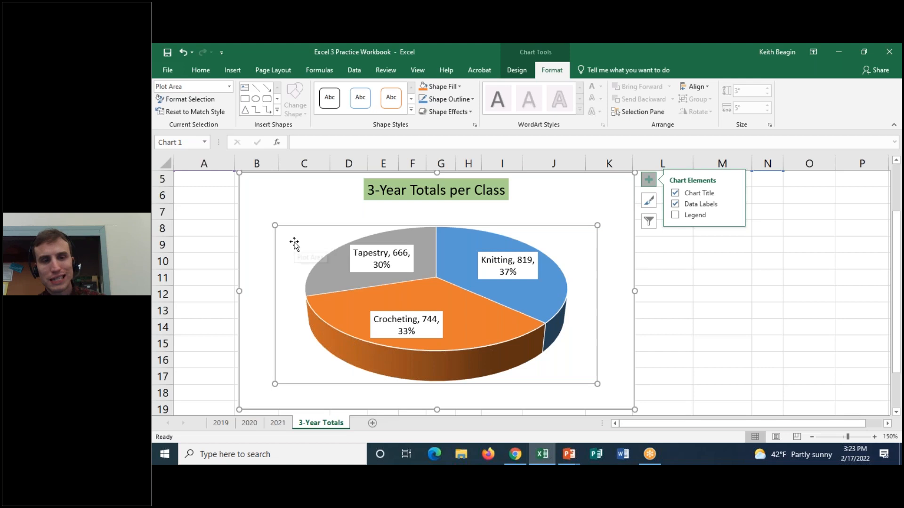
pyautogui.click(272, 187)
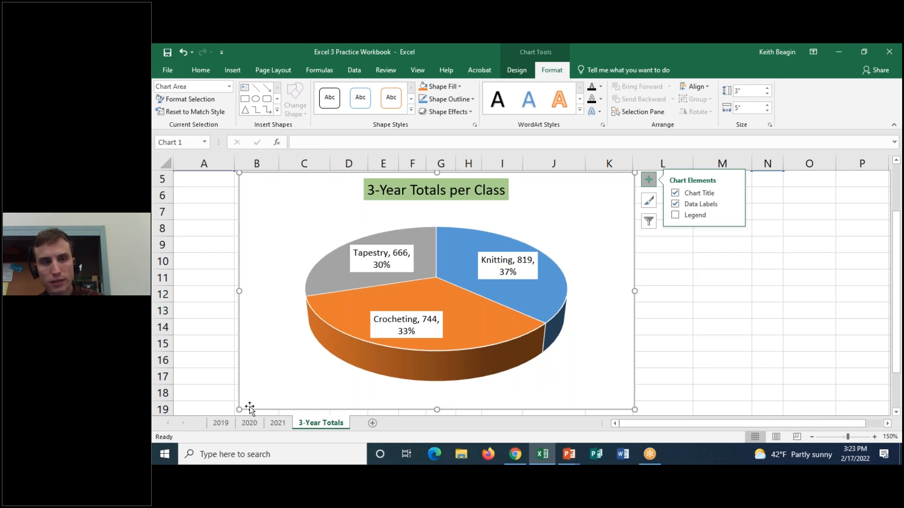
pyautogui.click(606, 48)
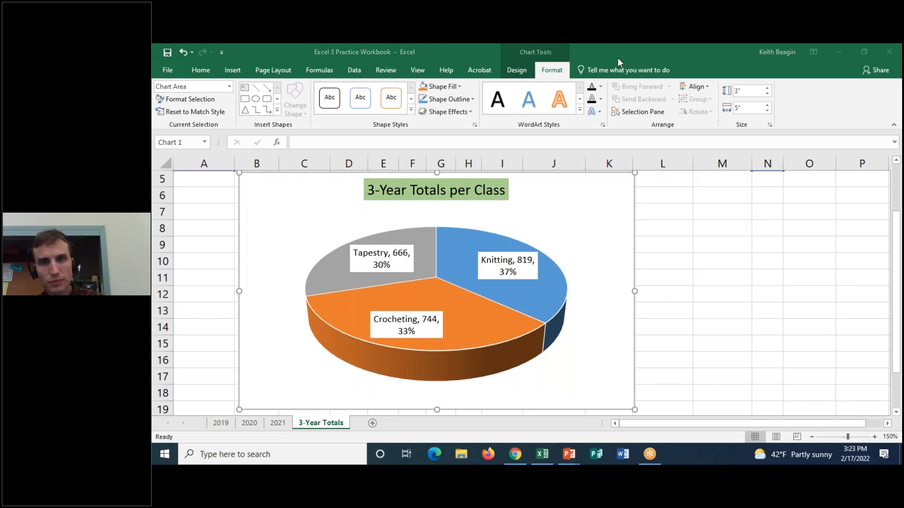
pyautogui.moveTo(249, 174)
pyautogui.mouseDown()
pyautogui.moveTo(629, 178)
pyautogui.moveTo(644, 403)
pyautogui.moveTo(252, 408)
pyautogui.moveTo(241, 343)
pyautogui.moveTo(257, 198)
pyautogui.moveTo(281, 180)
pyautogui.mouseUp()
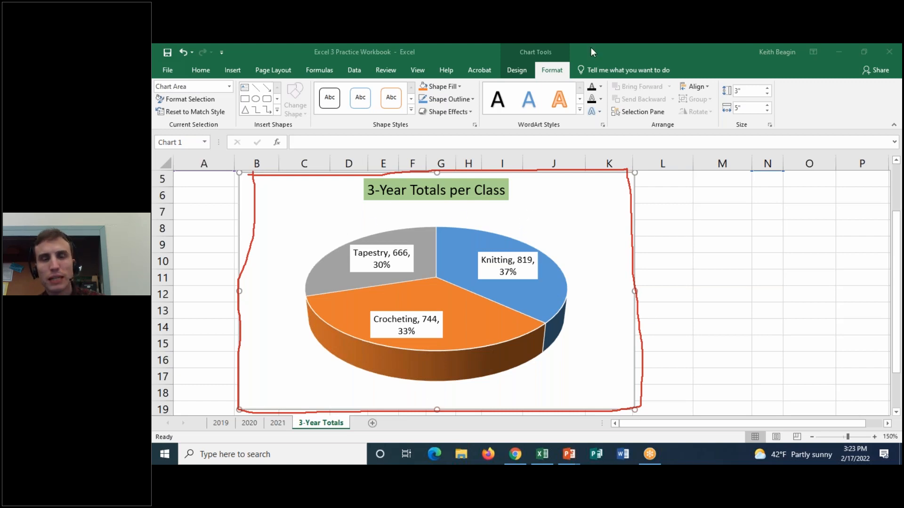
pyautogui.click(635, 118)
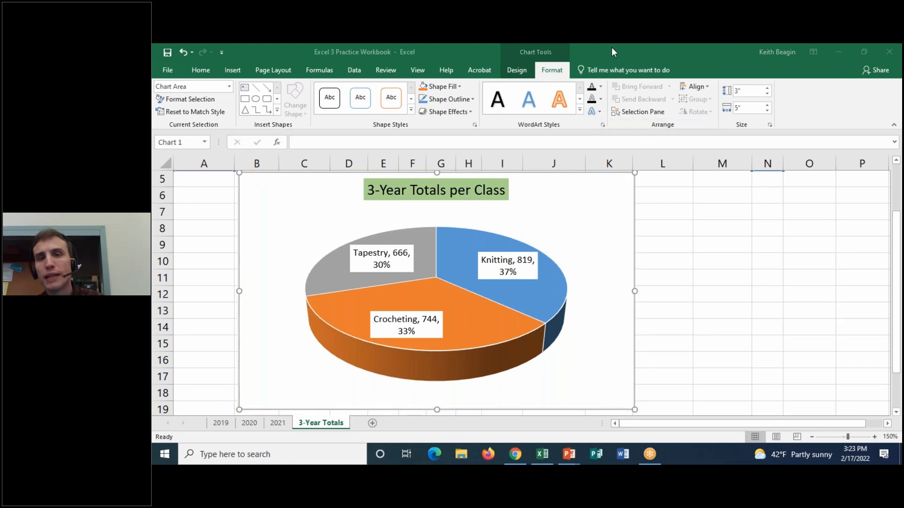
pyautogui.click(563, 260)
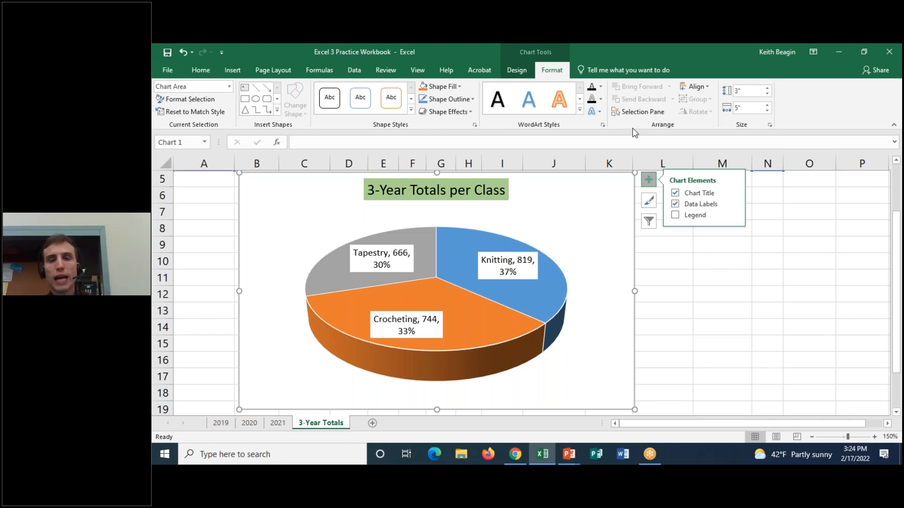
pyautogui.click(648, 179)
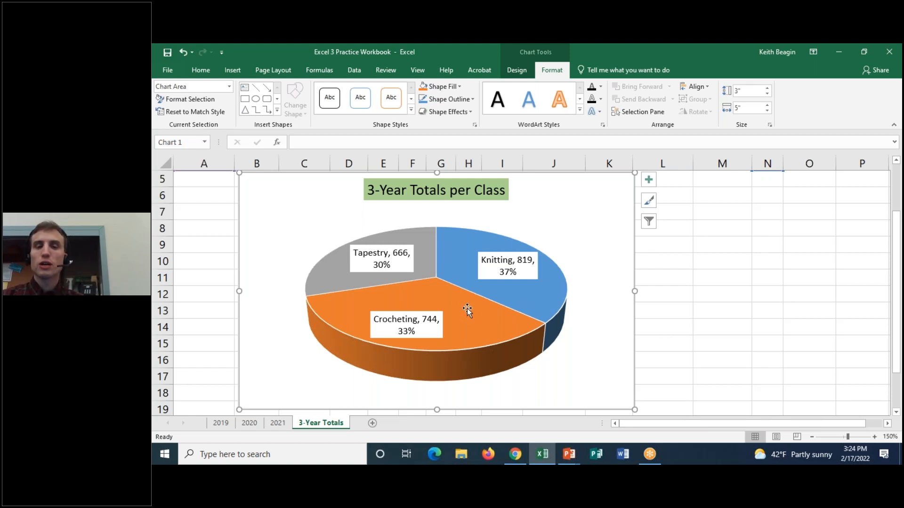
pyautogui.moveTo(472, 317)
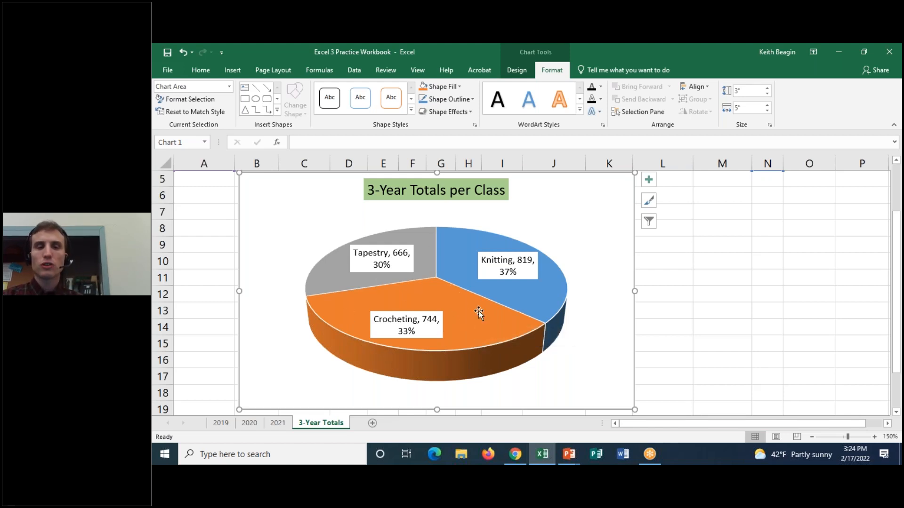
pyautogui.moveTo(439, 286)
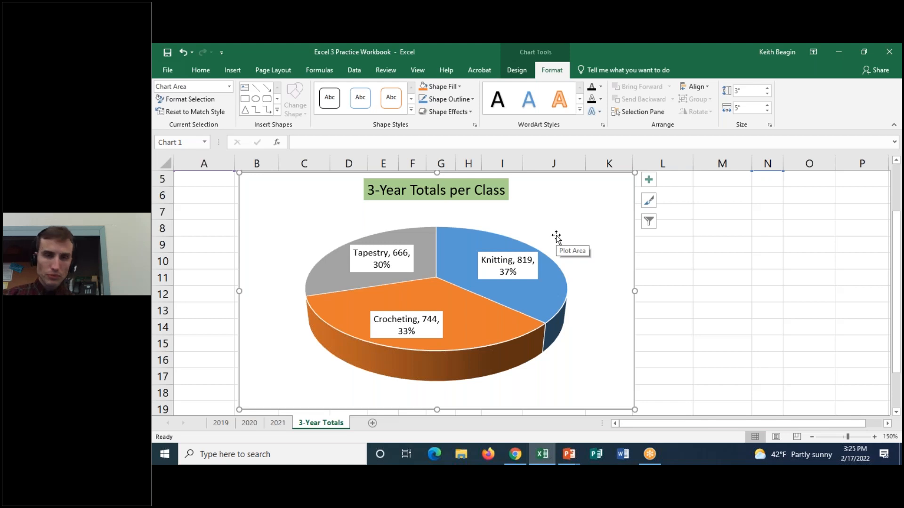
# Open the 3-D Rotation settings in the pie chart's plot area formatting options.
pyautogui.click(575, 234)
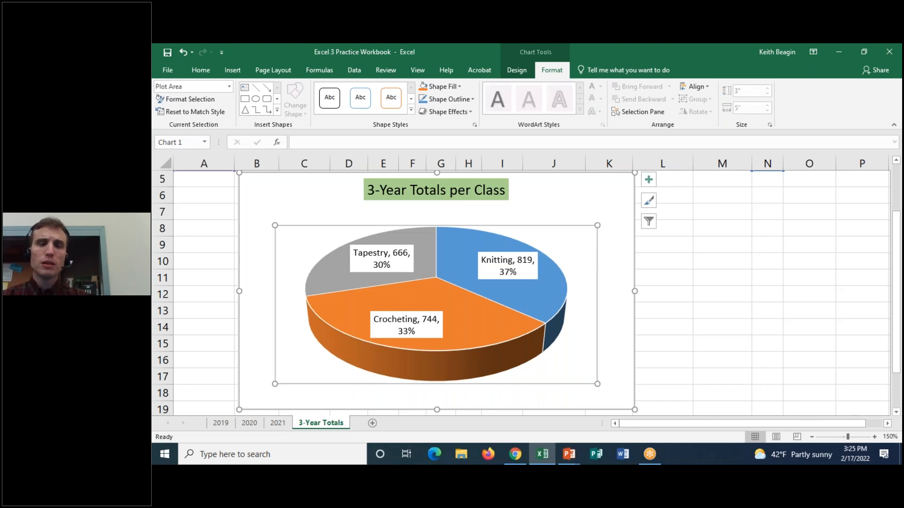
pyautogui.doubleClick(557, 240)
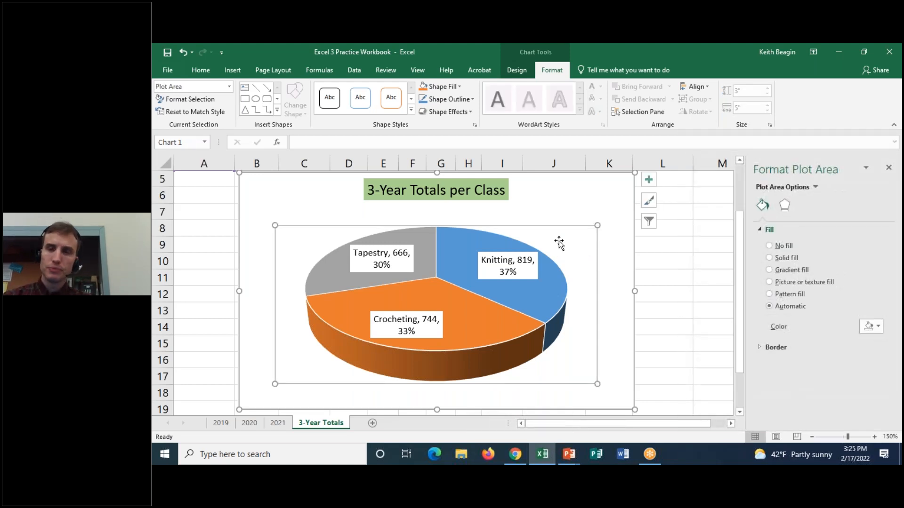
pyautogui.click(760, 231)
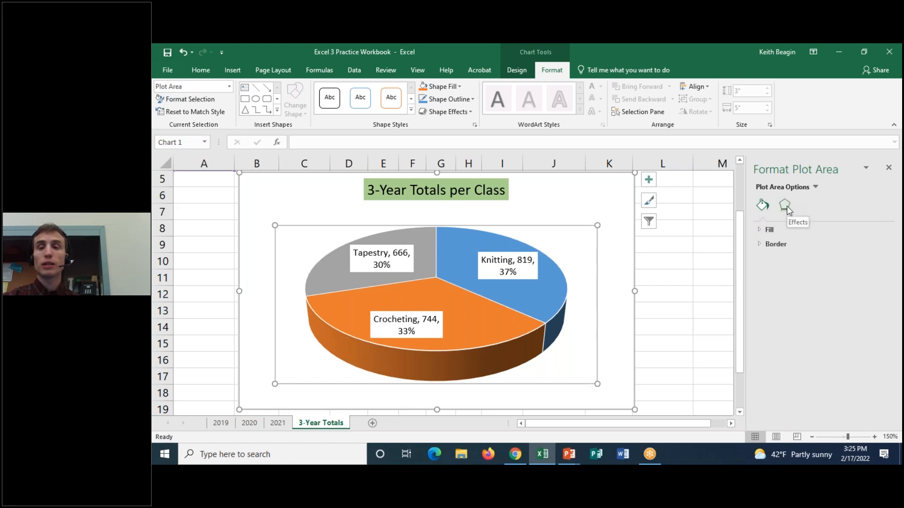
pyautogui.click(785, 206)
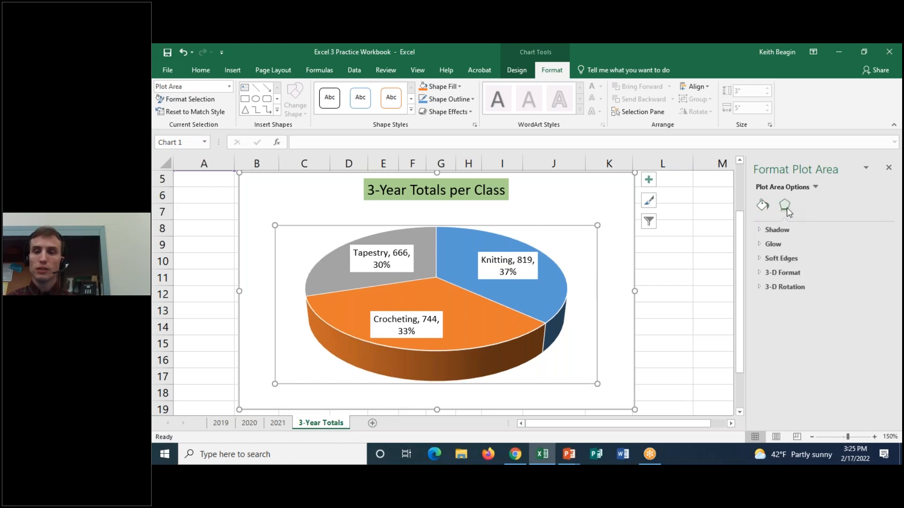
pyautogui.click(759, 286)
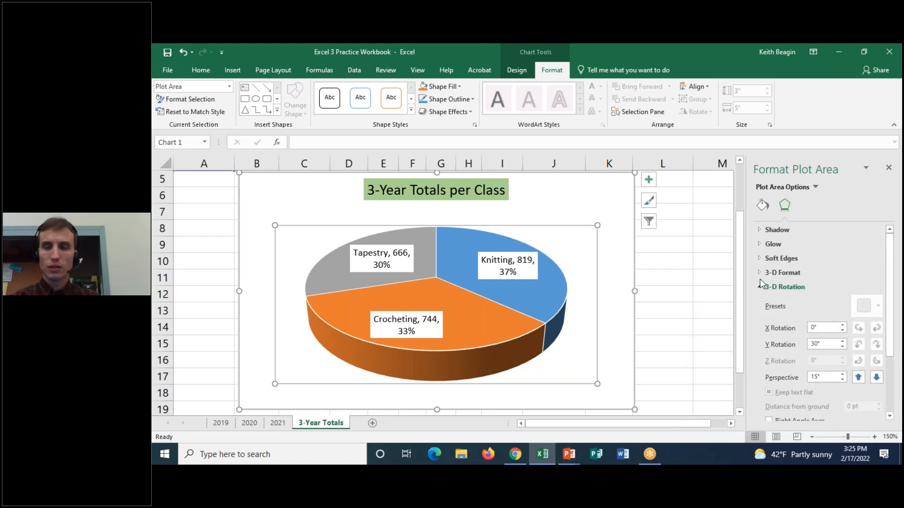
pyautogui.scroll(-3, 894, 257)
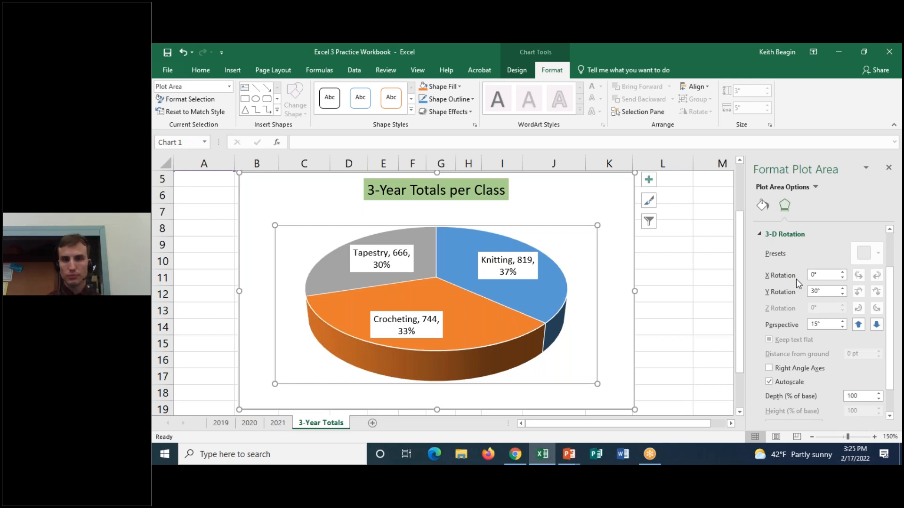
# Examine the monthly data in the Knitting, Crocheting and Tapestry rows above the chart.
pyautogui.moveTo(743, 245); pyautogui.dragTo(743, 202)
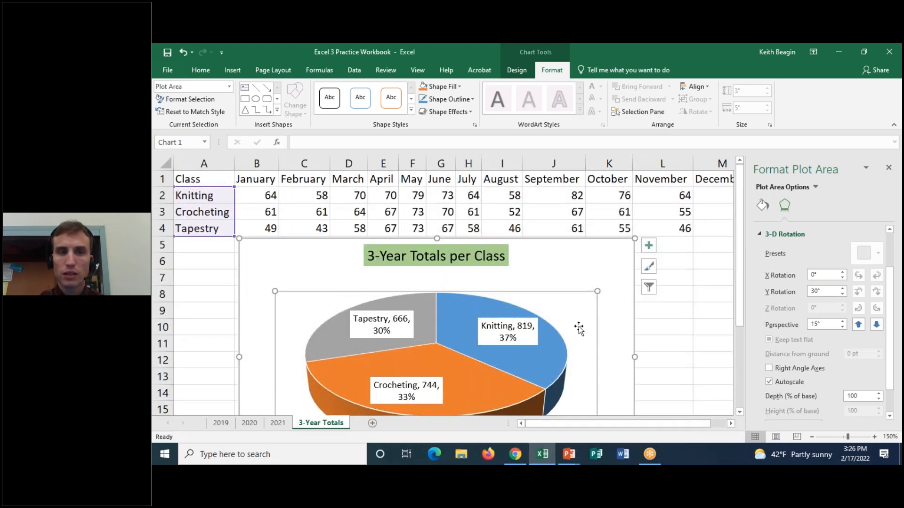
pyautogui.moveTo(226, 197); pyautogui.dragTo(703, 194)
pyautogui.moveTo(205, 219); pyautogui.dragTo(703, 217)
pyautogui.moveTo(196, 231); pyautogui.dragTo(680, 233)
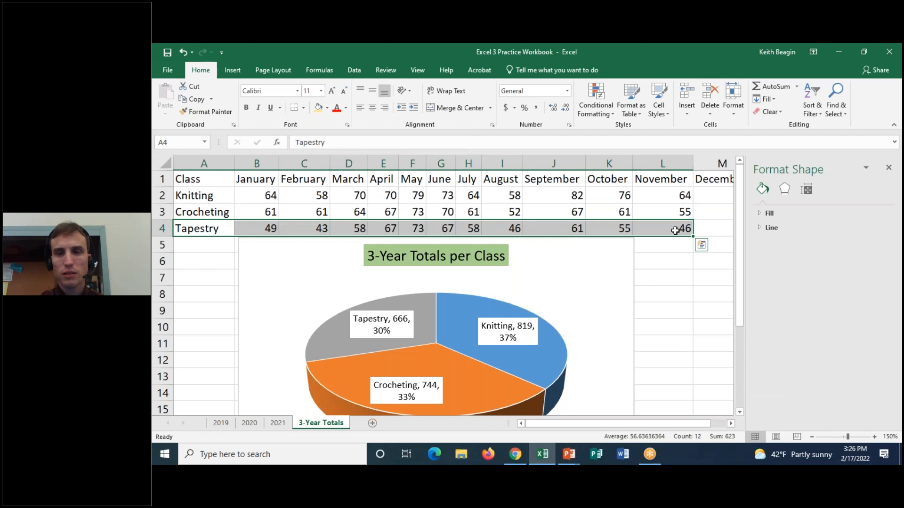
pyautogui.scroll(-2, 650, 313)
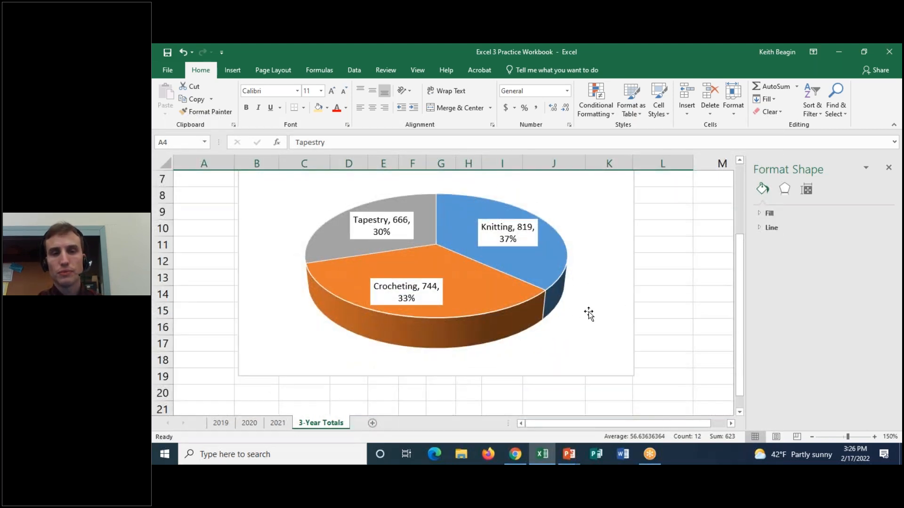
# Set the X rotation of the pie chart's plot area to 110° in its 3-D Rotation settings.
pyautogui.click(595, 203)
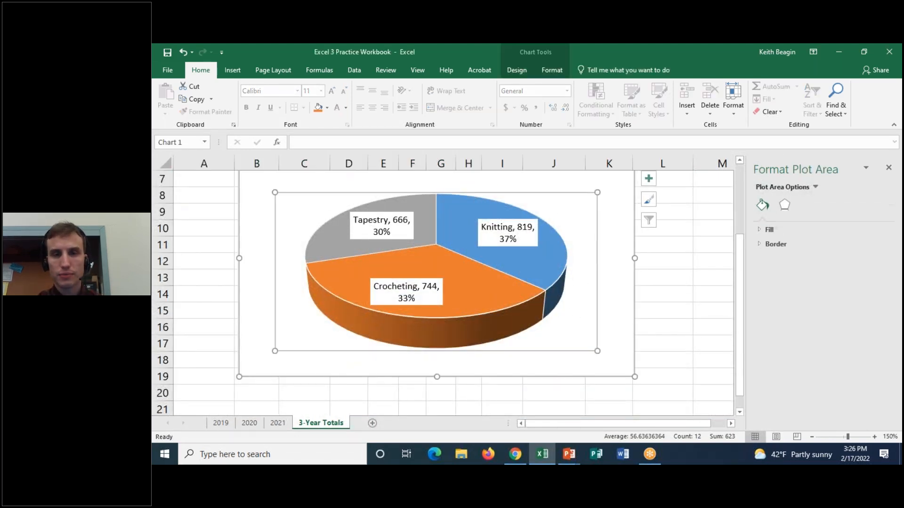
pyautogui.click(517, 70)
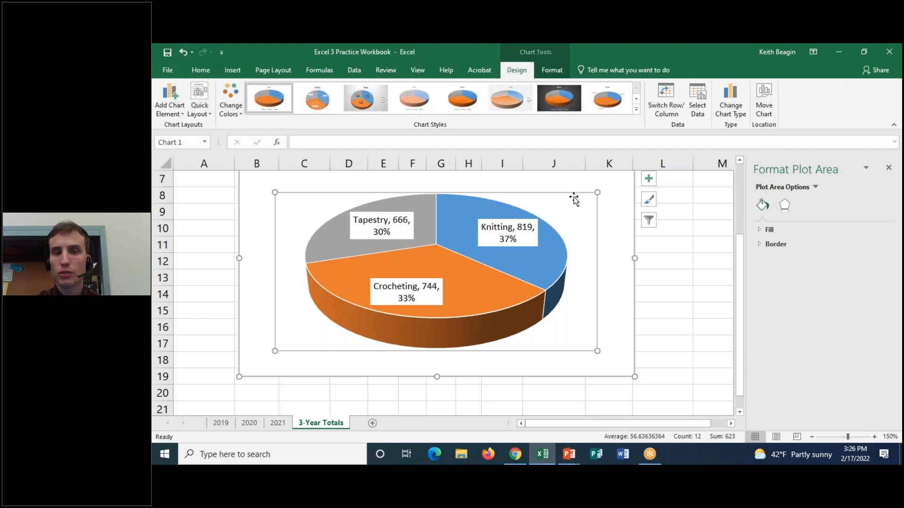
pyautogui.click(783, 207)
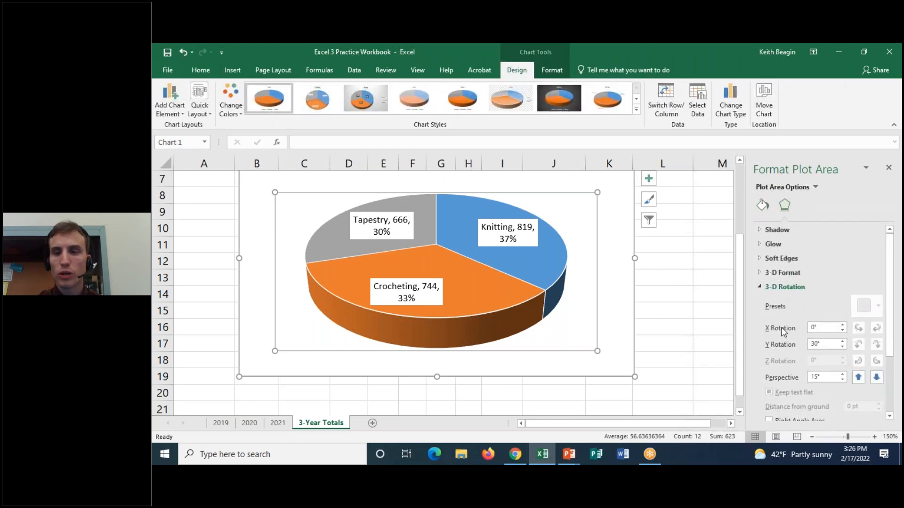
pyautogui.scroll(-1, 783, 332)
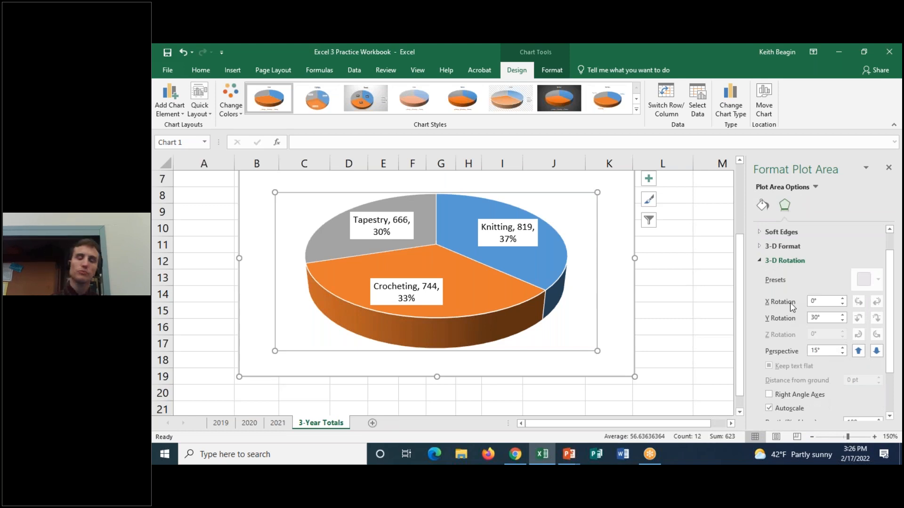
pyautogui.click(843, 299)
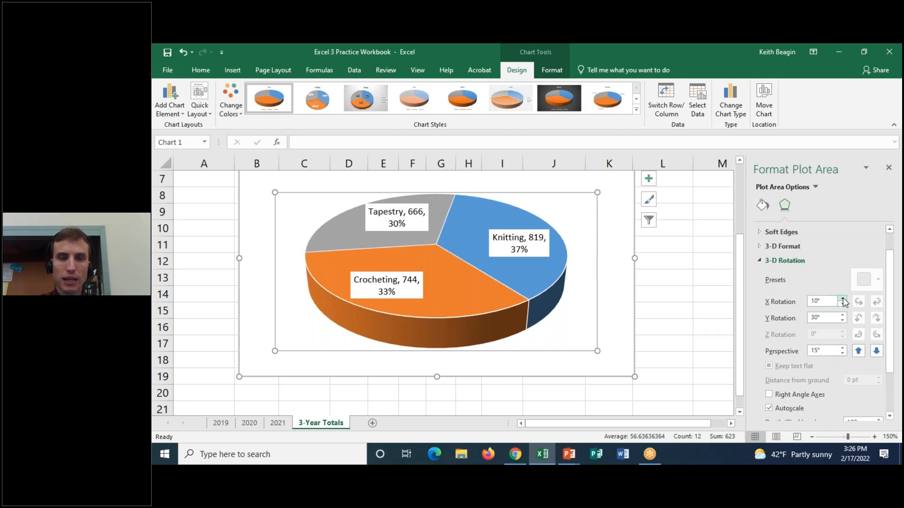
pyautogui.click(843, 299)
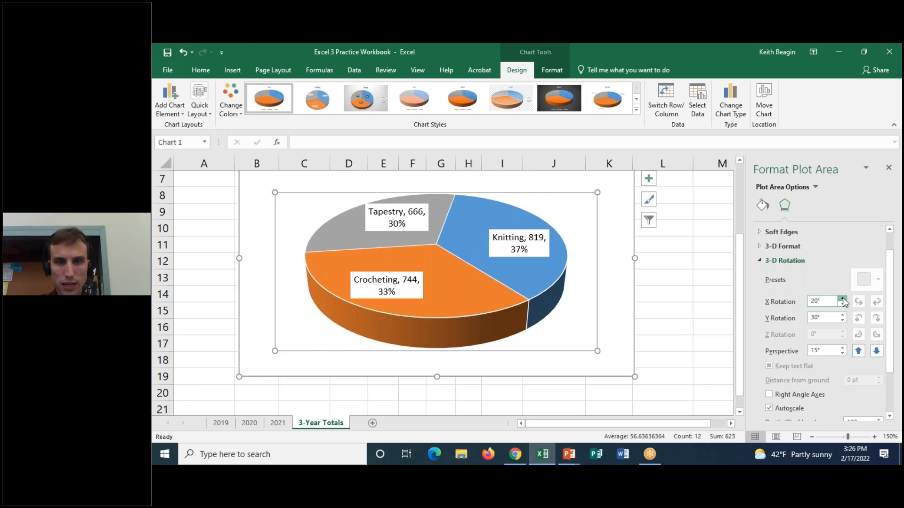
pyautogui.click(843, 300)
pyautogui.click(843, 299)
pyautogui.click(843, 299)
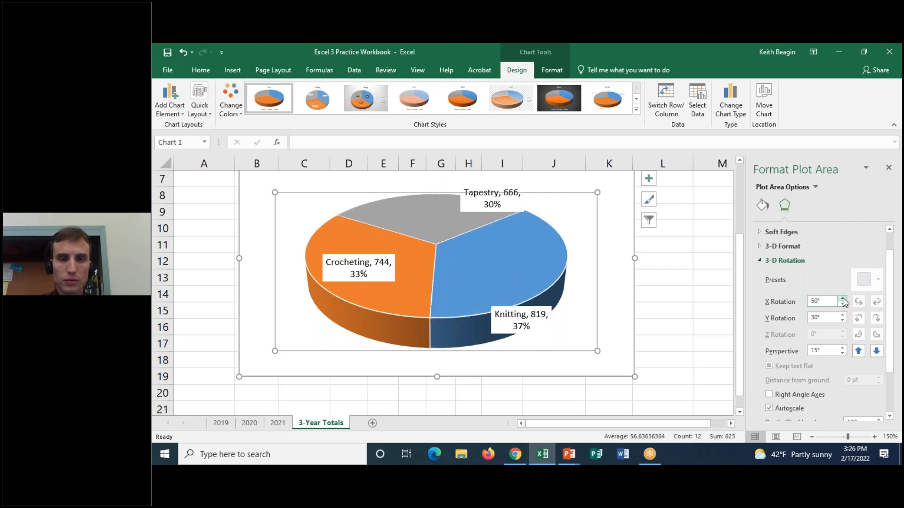
pyautogui.click(843, 300)
pyautogui.click(843, 299)
pyautogui.click(843, 300)
pyautogui.click(843, 299)
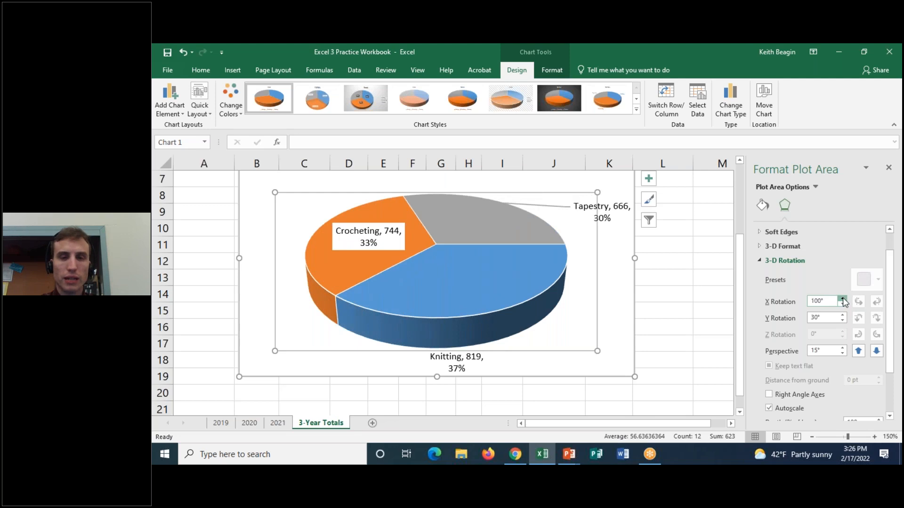
pyautogui.click(843, 300)
pyautogui.click(843, 300)
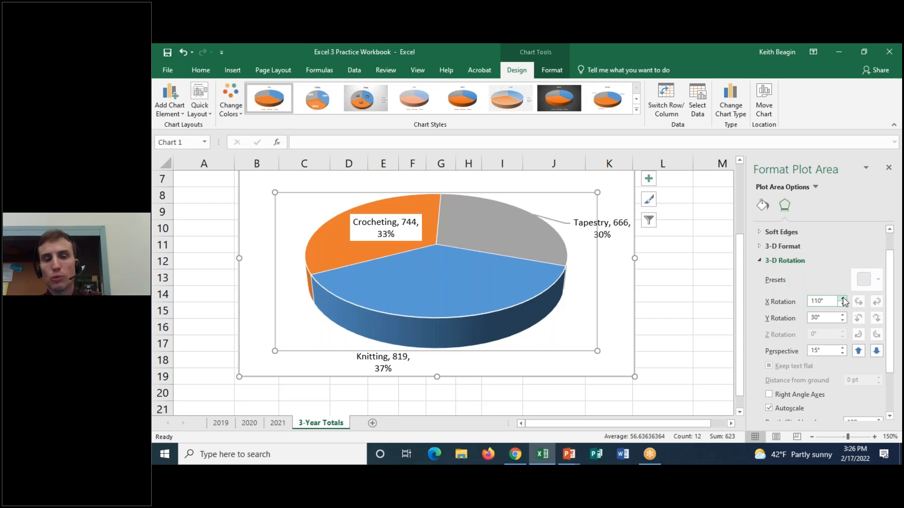
# Move the Knitting and Tapestry data labels onto their own slices of the pie.
pyautogui.click(370, 358)
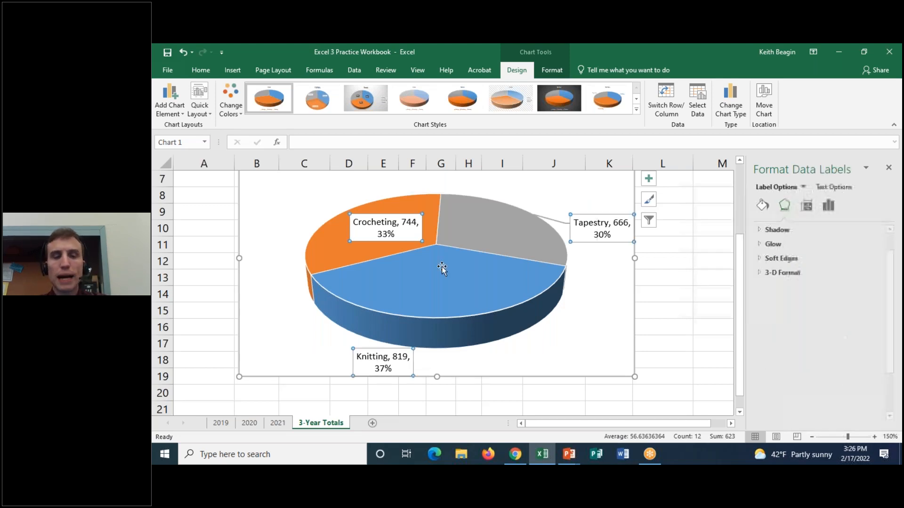
pyautogui.moveTo(377, 356); pyautogui.dragTo(434, 280)
pyautogui.click(586, 234)
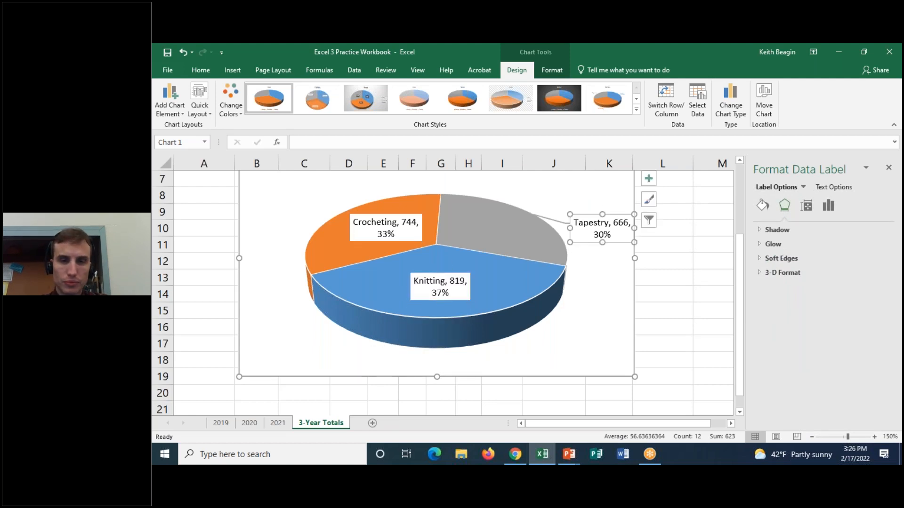
pyautogui.moveTo(595, 216); pyautogui.dragTo(484, 213)
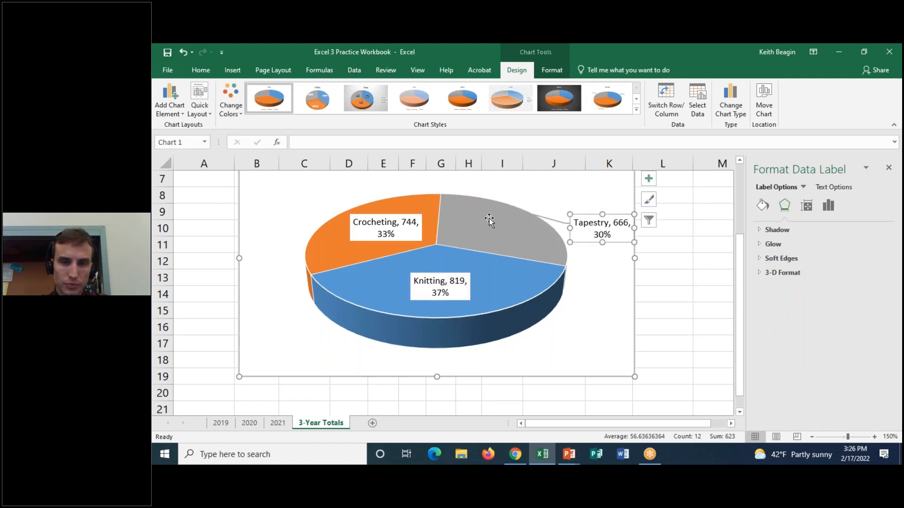
pyautogui.click(688, 61)
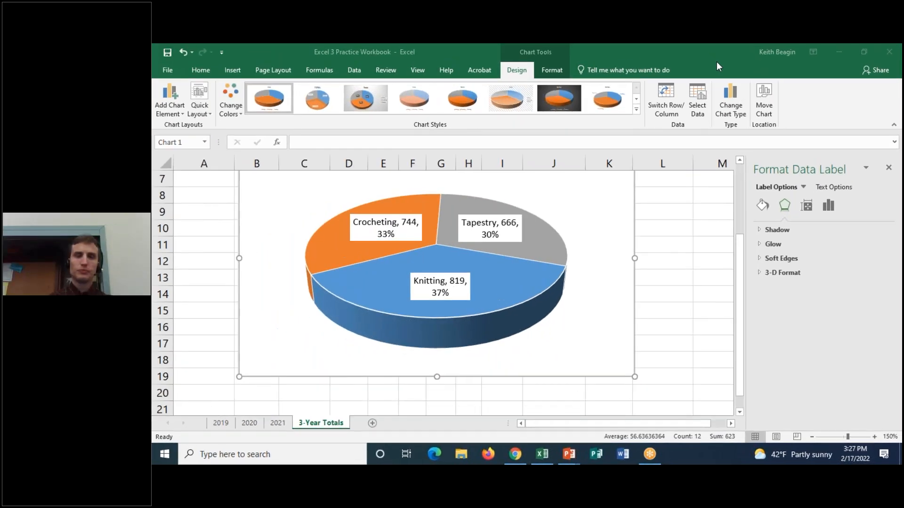
pyautogui.scroll(1, 691, 353)
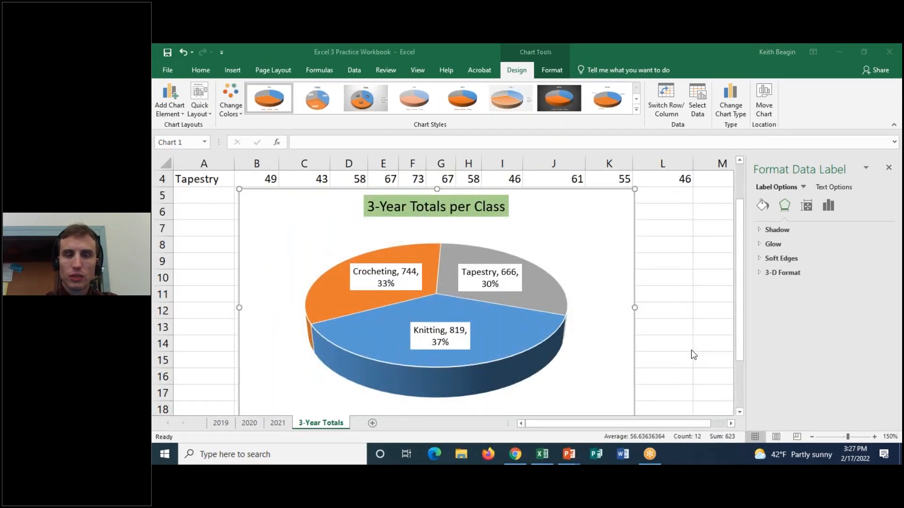
pyautogui.scroll(-1, 692, 354)
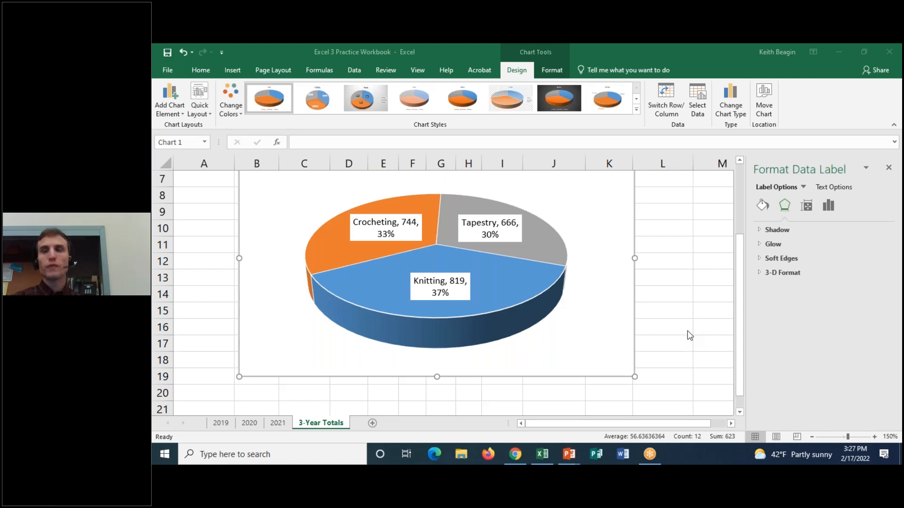
# Close the data label formatting options and deselect the pie chart.
pyautogui.click(890, 168)
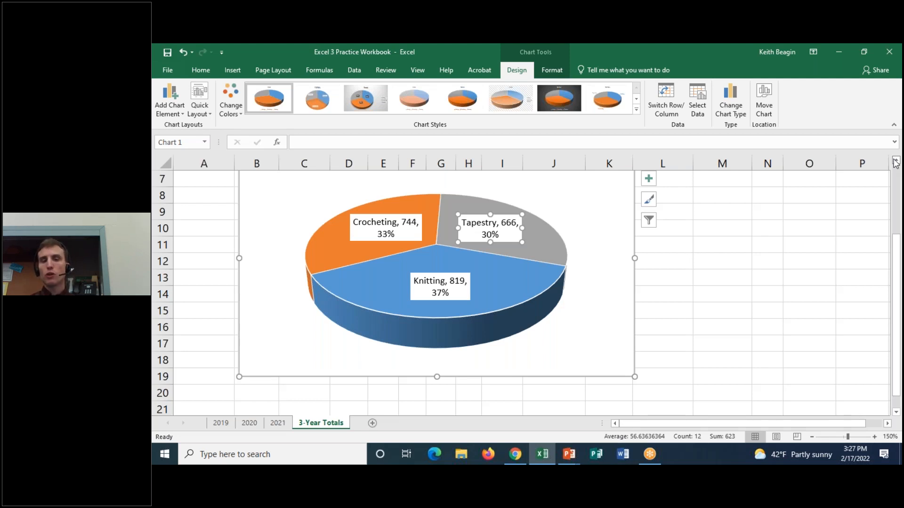
pyautogui.click(602, 233)
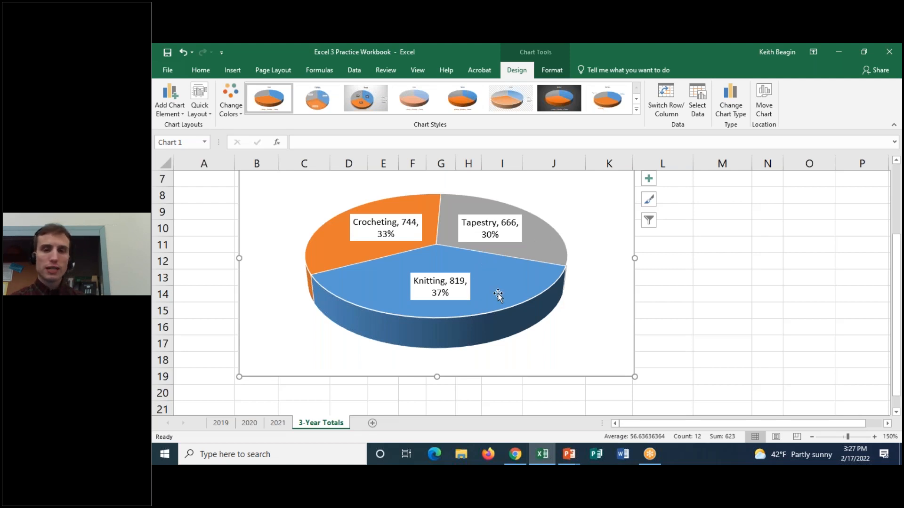
pyautogui.moveTo(498, 291)
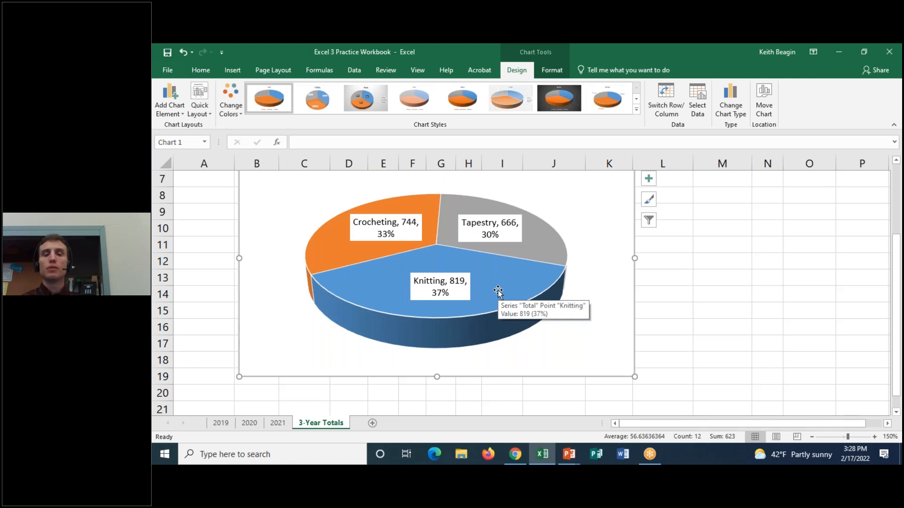
pyautogui.click(502, 283)
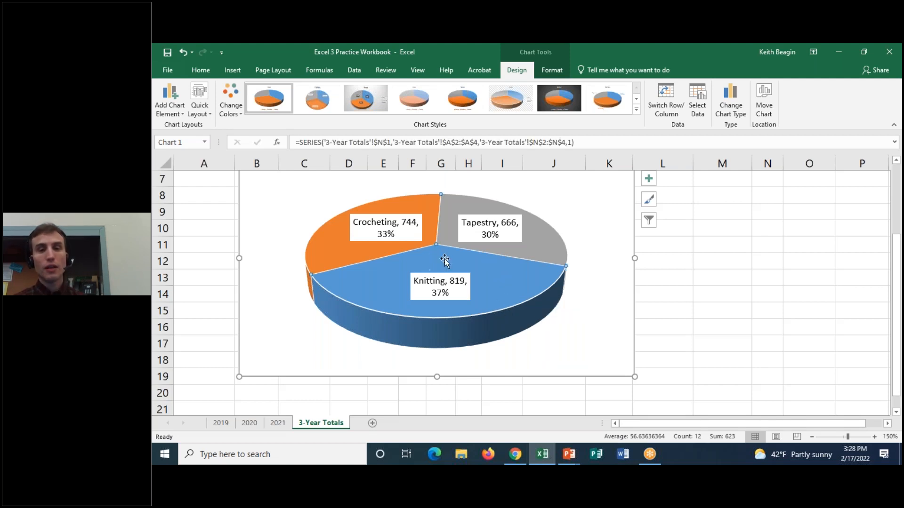
pyautogui.moveTo(480, 264)
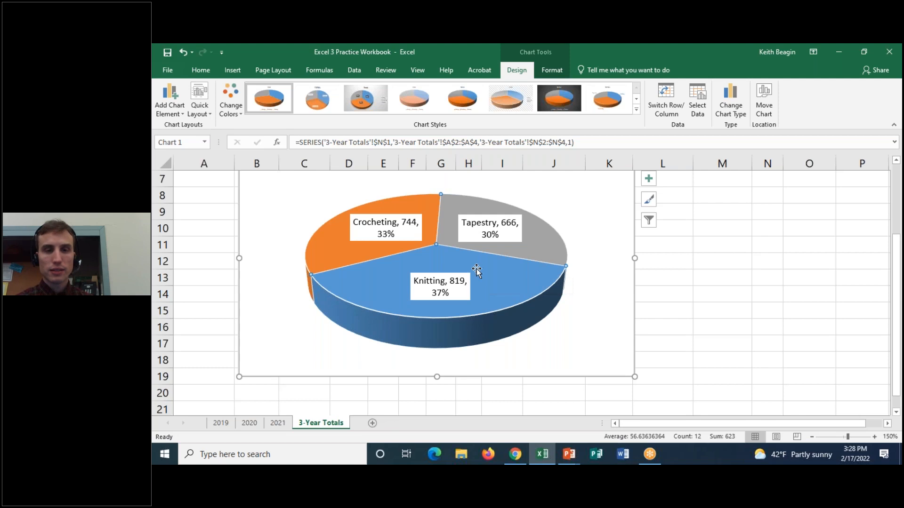
pyautogui.click(731, 261)
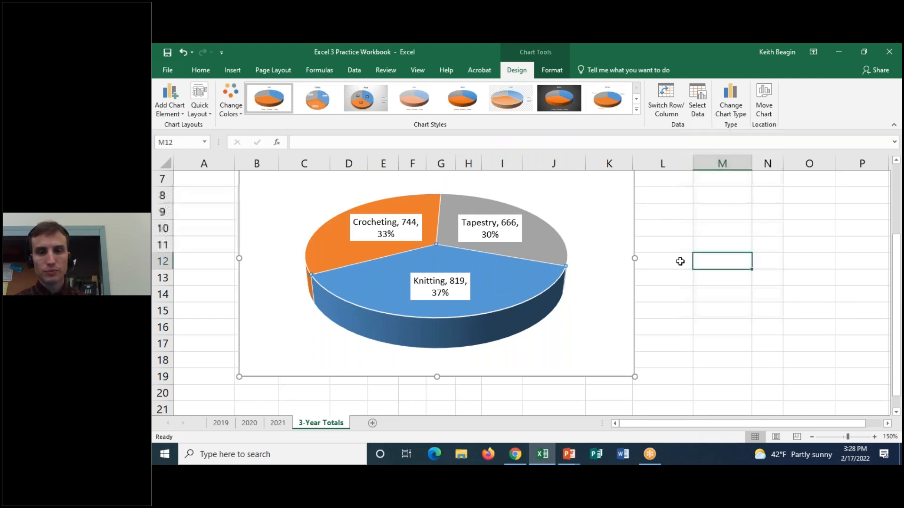
pyautogui.click(399, 228)
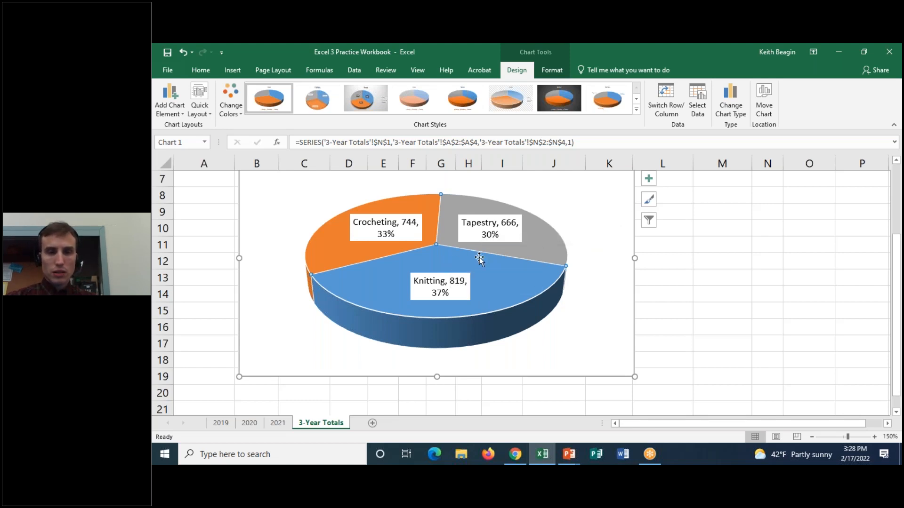
pyautogui.click(660, 241)
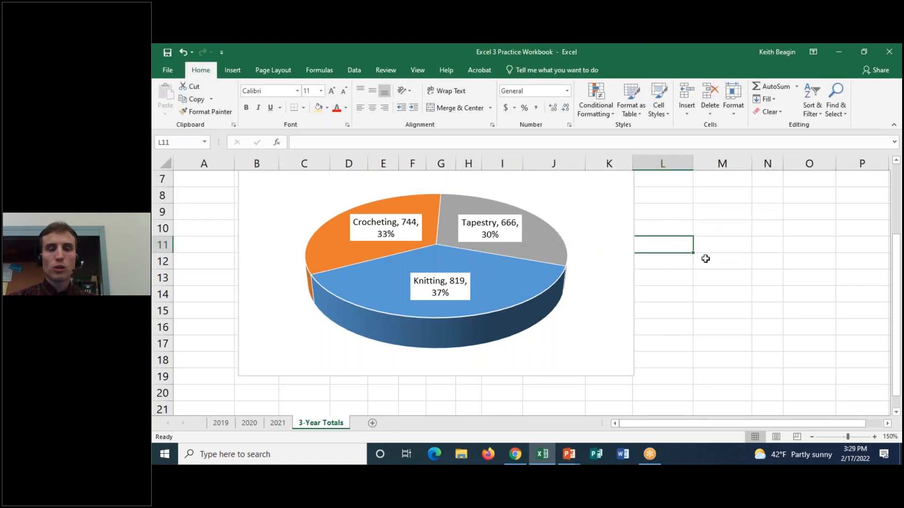
# Open the formatting options for the whole pie series, close them, and open the data point options for the Knitting slice alone.
pyautogui.doubleClick(450, 260)
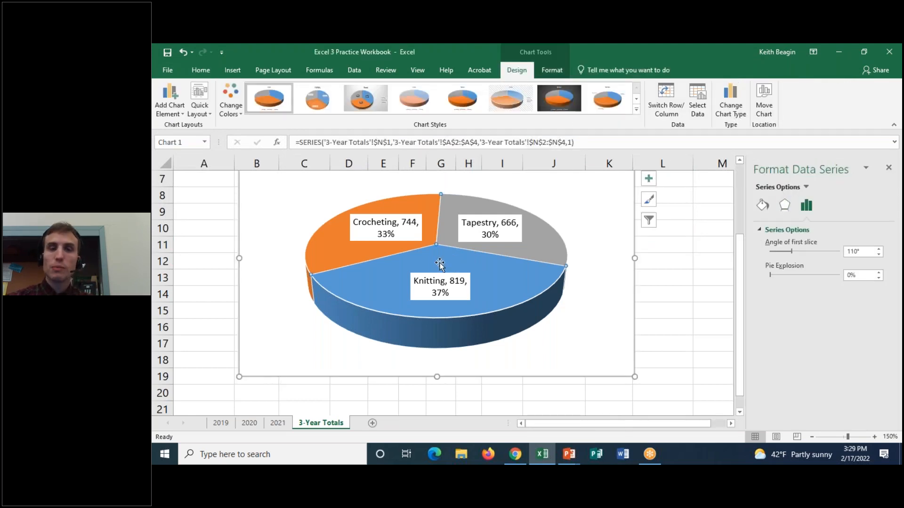
pyautogui.click(888, 168)
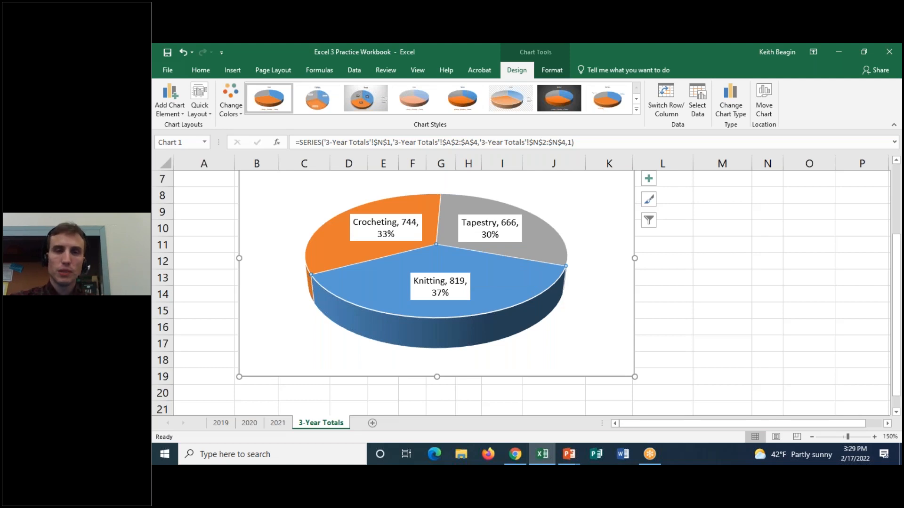
pyautogui.doubleClick(443, 256)
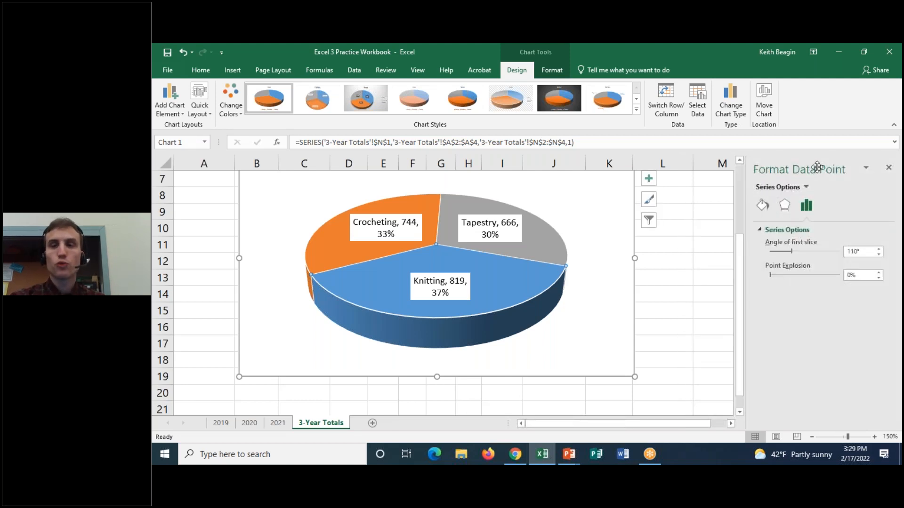
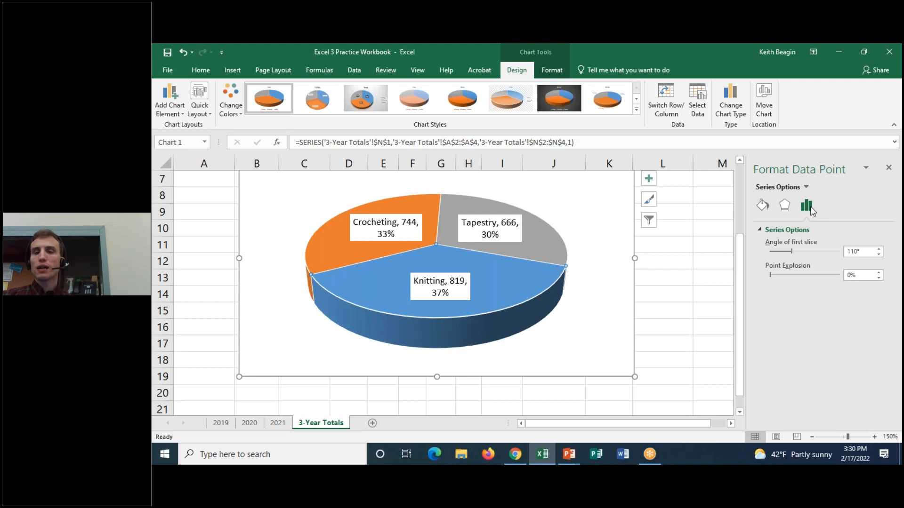
# Set the Knitting slice's point explosion to 81%, and return it to 0%.
pyautogui.click(758, 229)
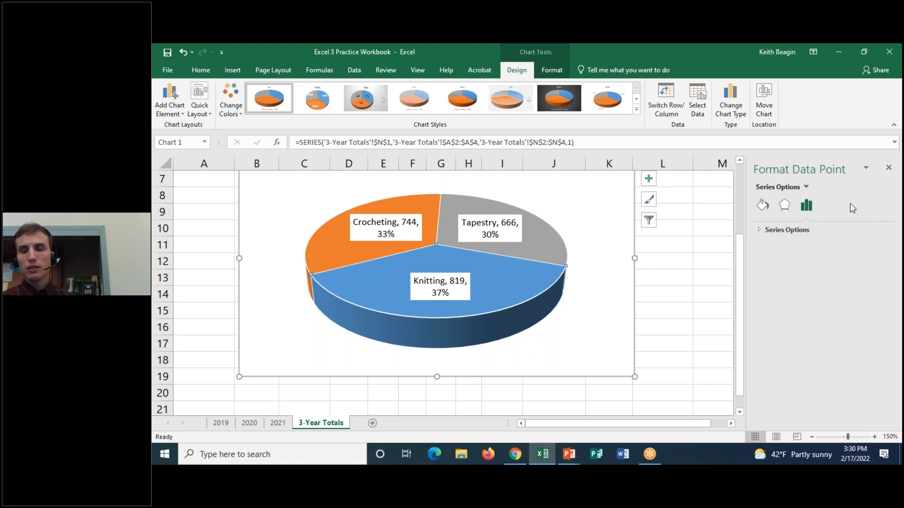
pyautogui.click(758, 230)
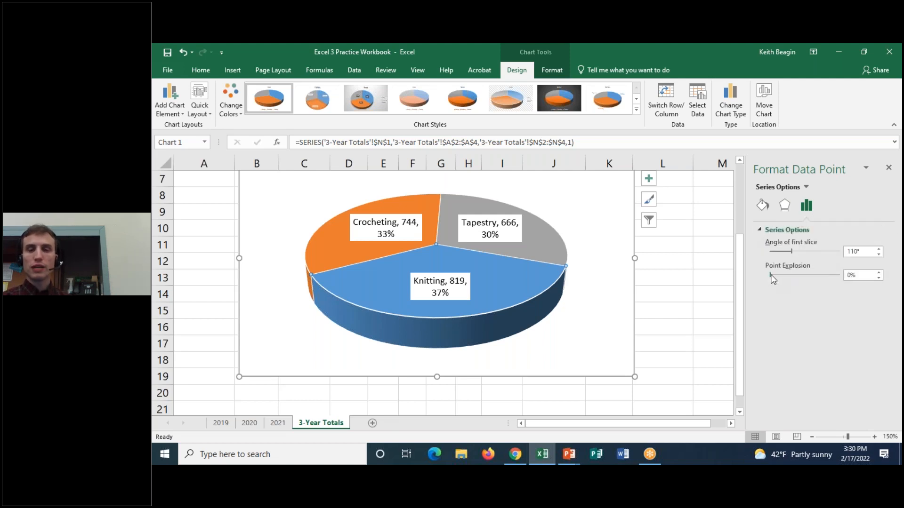
pyautogui.moveTo(771, 275); pyautogui.dragTo(784, 276)
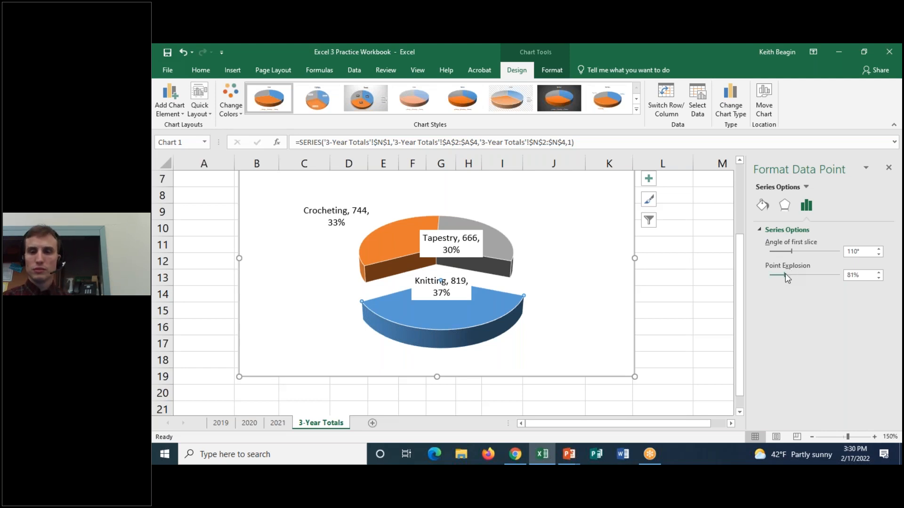
pyautogui.moveTo(784, 275); pyautogui.dragTo(767, 278)
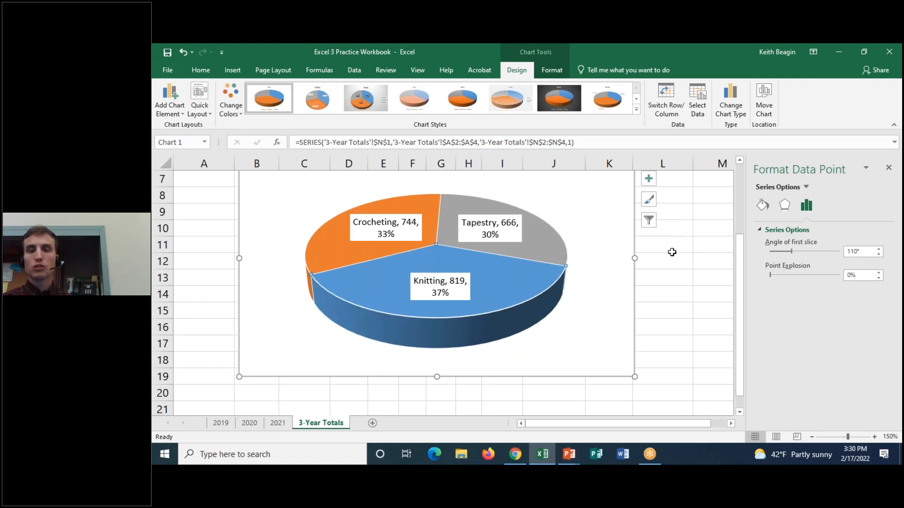
# Reselect the Knitting slice on its own and pull it out of the pie to a point explosion of 41%.
pyautogui.click(671, 249)
pyautogui.click(509, 270)
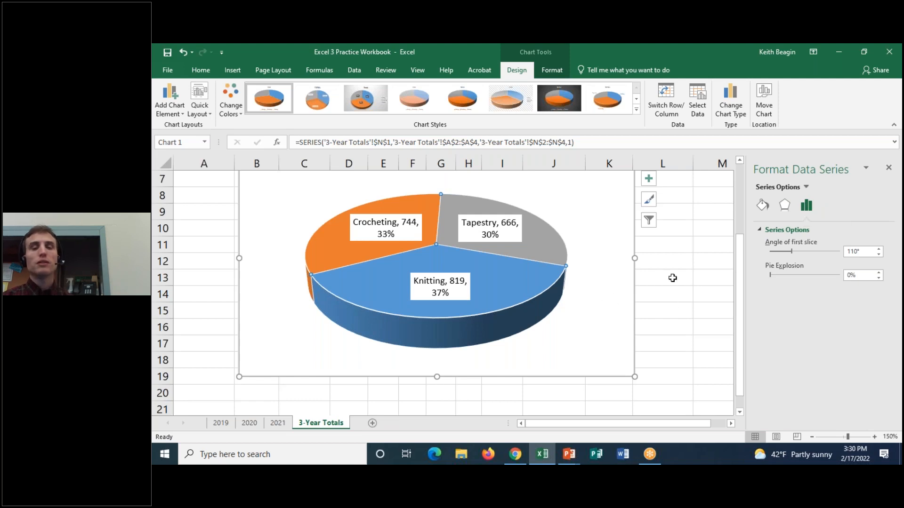
pyautogui.click(672, 276)
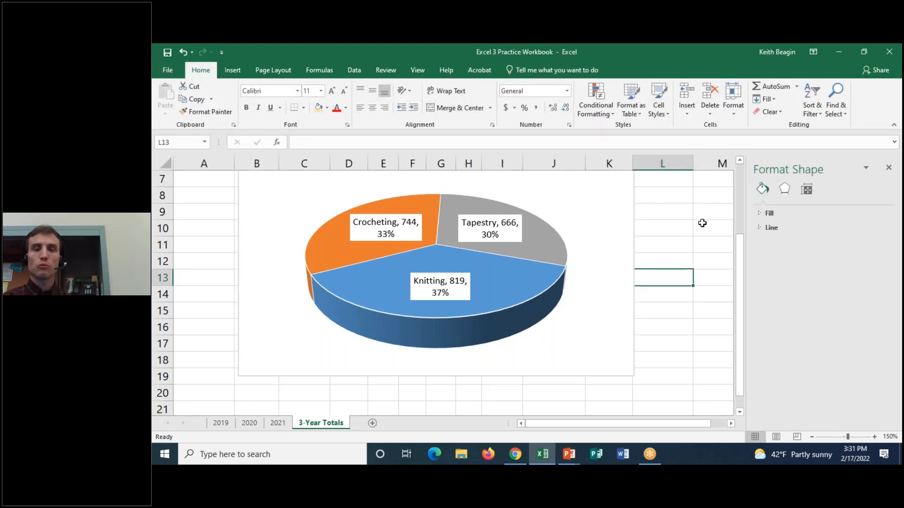
pyautogui.click(532, 279)
pyautogui.click(441, 264)
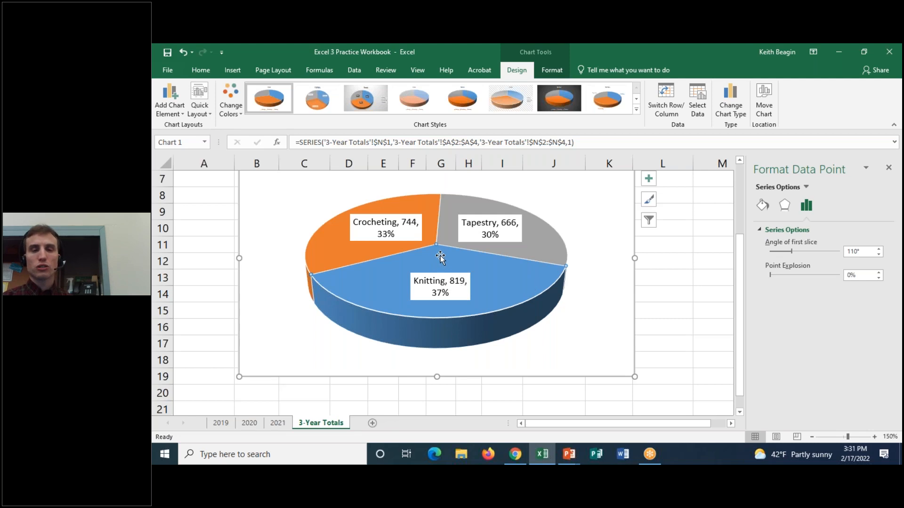
pyautogui.moveTo(440, 257); pyautogui.dragTo(494, 329)
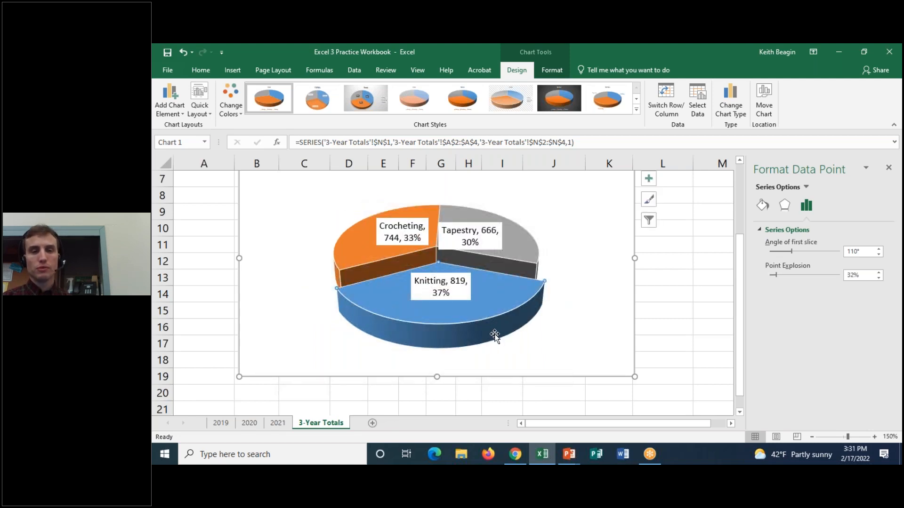
pyautogui.moveTo(505, 298); pyautogui.dragTo(629, 326)
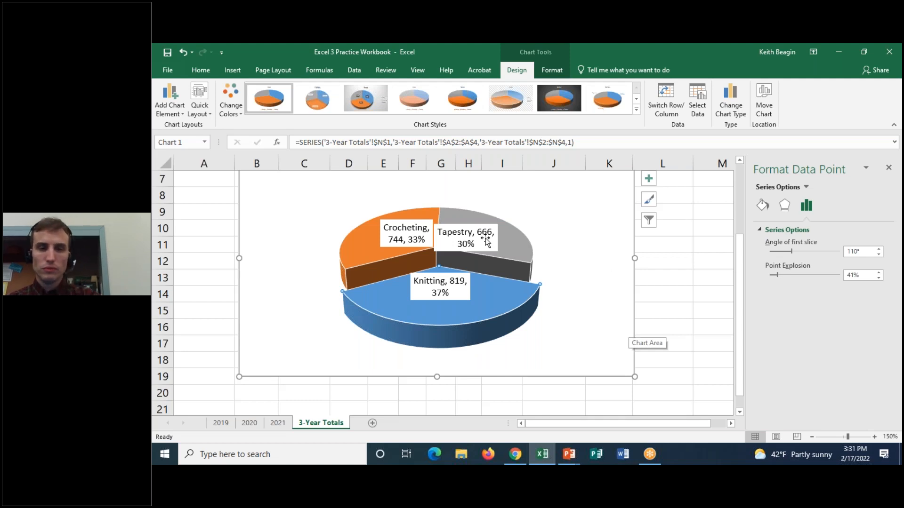
# Move the Crocheting data label further onto its orange slice, away from the Tapestry label.
pyautogui.moveTo(409, 224); pyautogui.dragTo(387, 227)
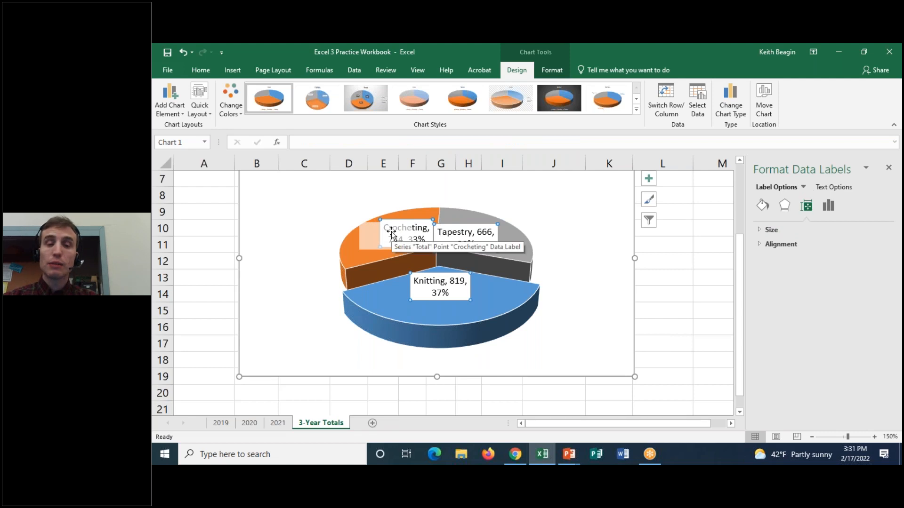
pyautogui.click(369, 245)
pyautogui.click(410, 228)
pyautogui.moveTo(413, 222); pyautogui.dragTo(393, 230)
pyautogui.click(363, 234)
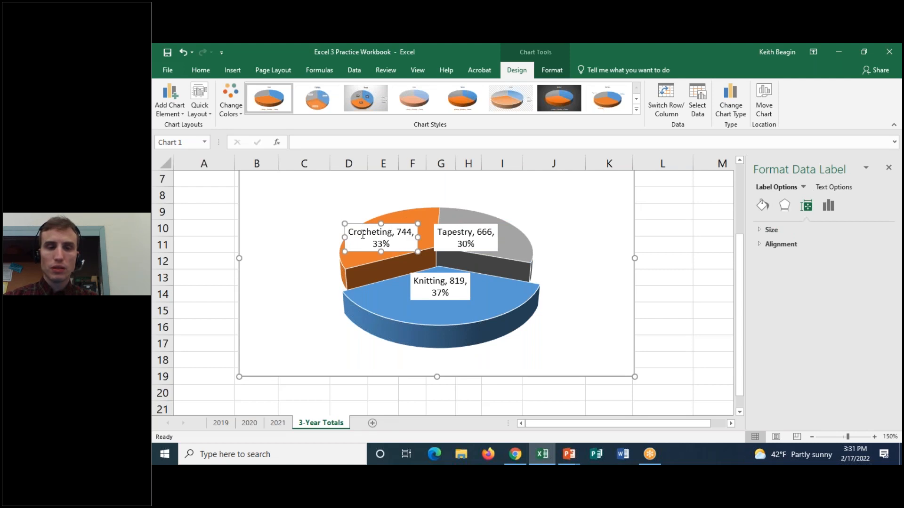
# Set the font size of all the pie chart's data labels to 8.
pyautogui.click(363, 226)
pyautogui.click(370, 224)
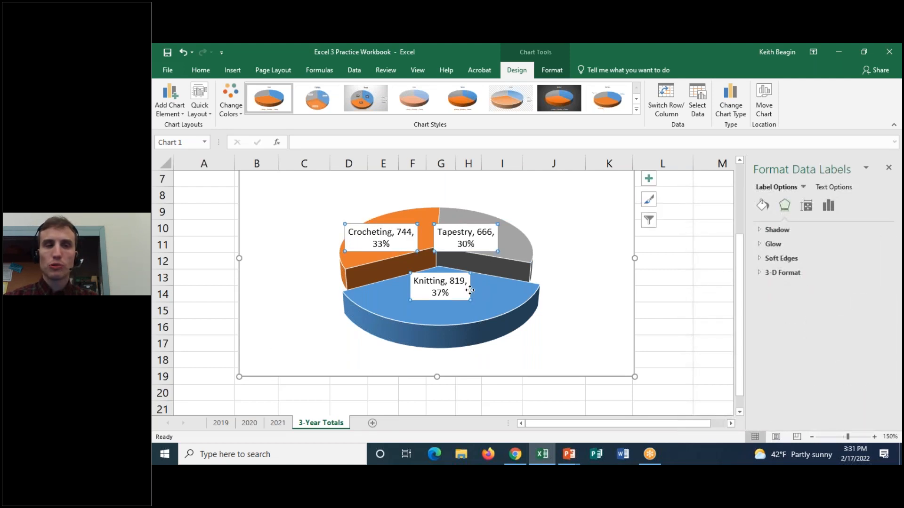
pyautogui.click(201, 70)
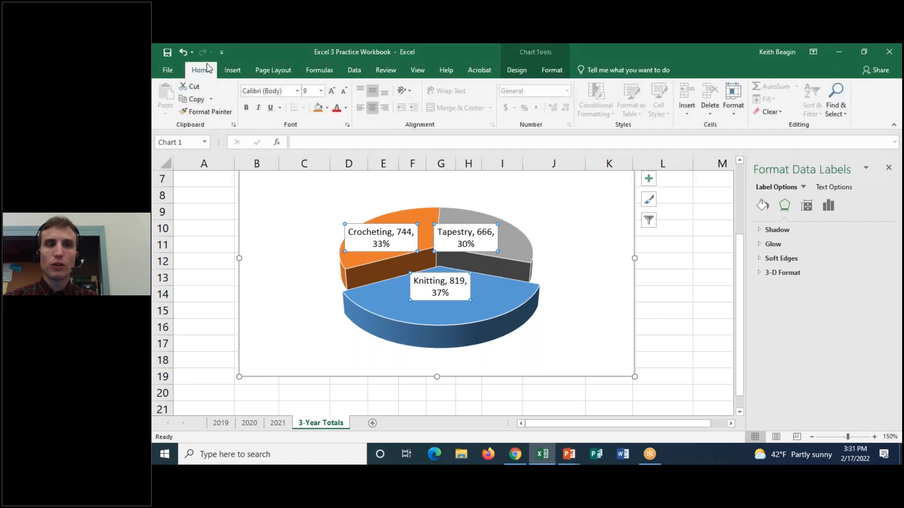
pyautogui.click(321, 95)
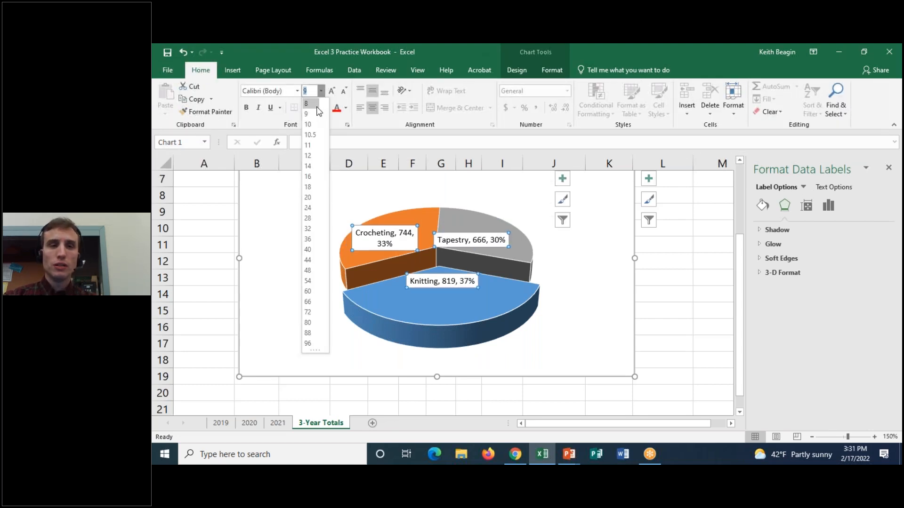
pyautogui.click(317, 104)
# Reposition the Crocheting, Tapestry and Knitting data labels on their own slices and close the formatting pane.
pyautogui.moveTo(391, 227); pyautogui.dragTo(406, 223)
pyautogui.click(478, 233)
pyautogui.moveTo(477, 232); pyautogui.dragTo(490, 231)
pyautogui.moveTo(439, 276); pyautogui.dragTo(439, 287)
pyautogui.click(408, 225)
pyautogui.moveTo(408, 225); pyautogui.dragTo(405, 227)
pyautogui.click(594, 216)
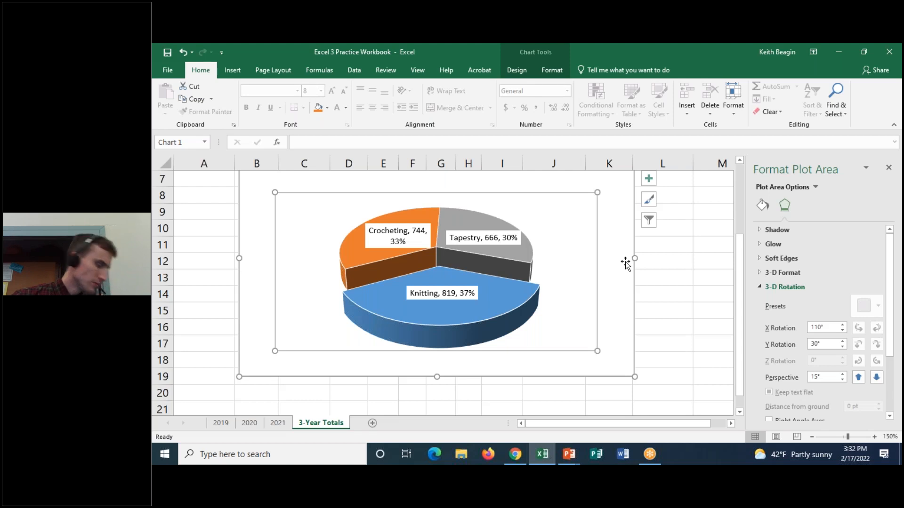
pyautogui.click(889, 168)
# Move the chart slightly to the right on the sheet and open the chart area's formatting for its text.
pyautogui.scroll(1, 749, 222)
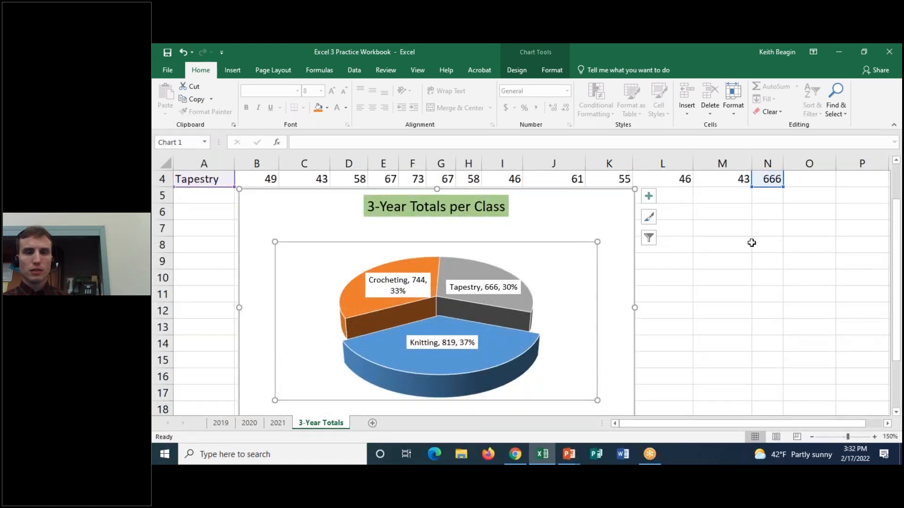
pyautogui.moveTo(563, 194); pyautogui.dragTo(589, 197)
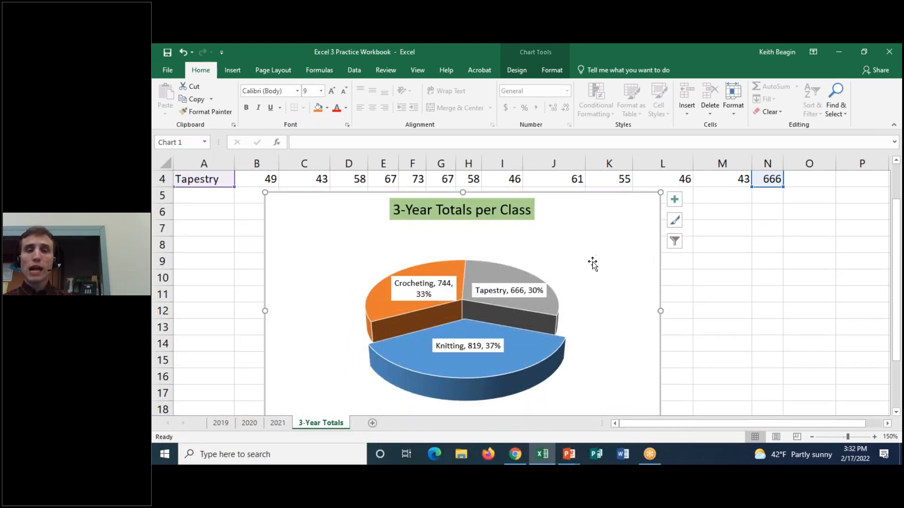
pyautogui.doubleClick(627, 211)
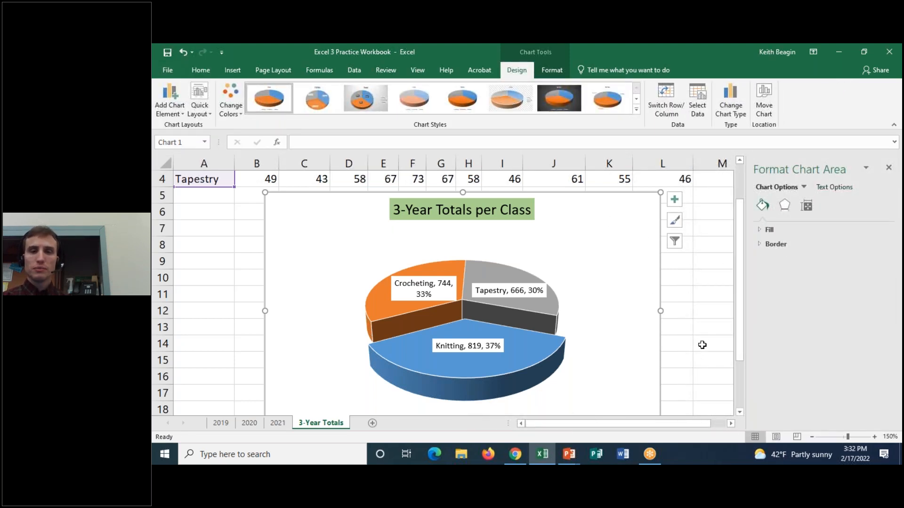
pyautogui.click(853, 187)
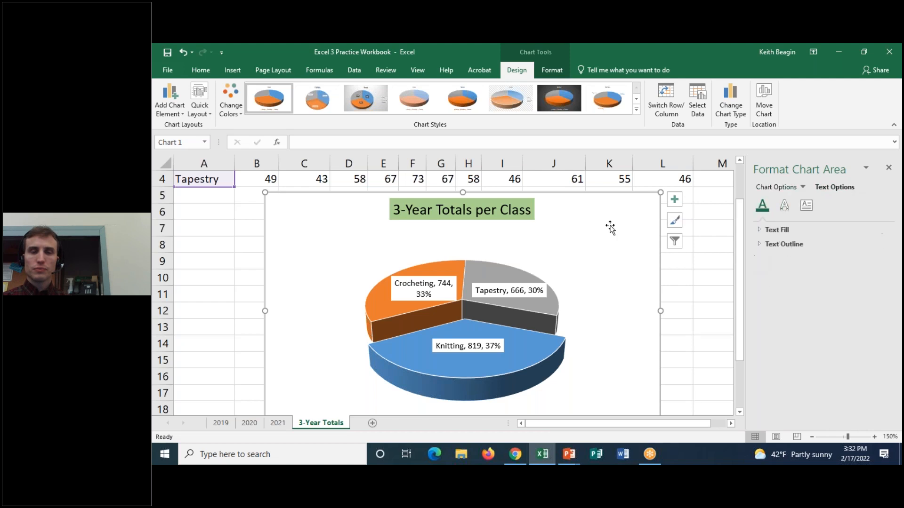
pyautogui.click(774, 188)
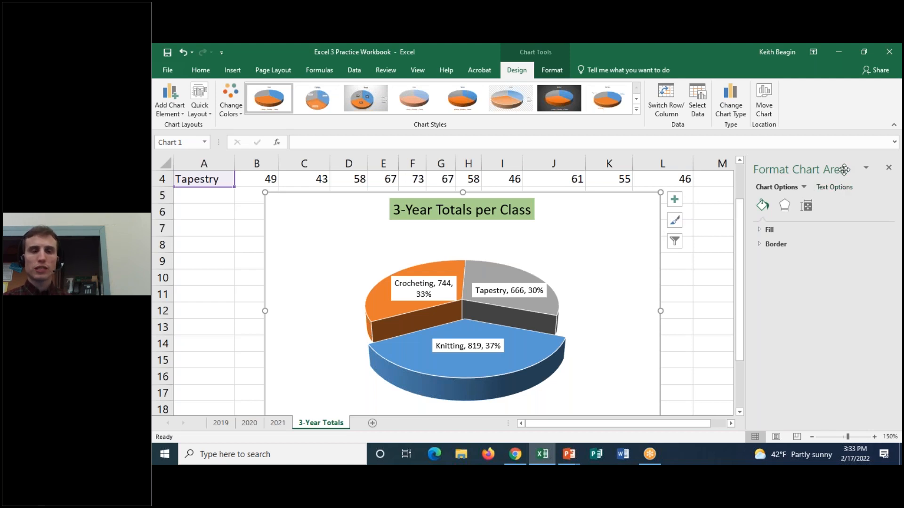
pyautogui.click(845, 188)
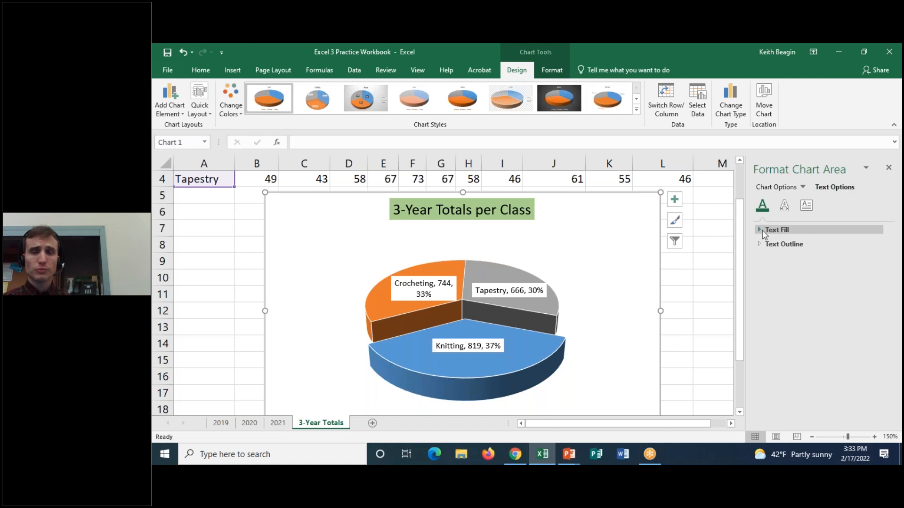
# Try a gold text fill on all of the chart's text, and undo it.
pyautogui.click(772, 230)
pyautogui.click(872, 315)
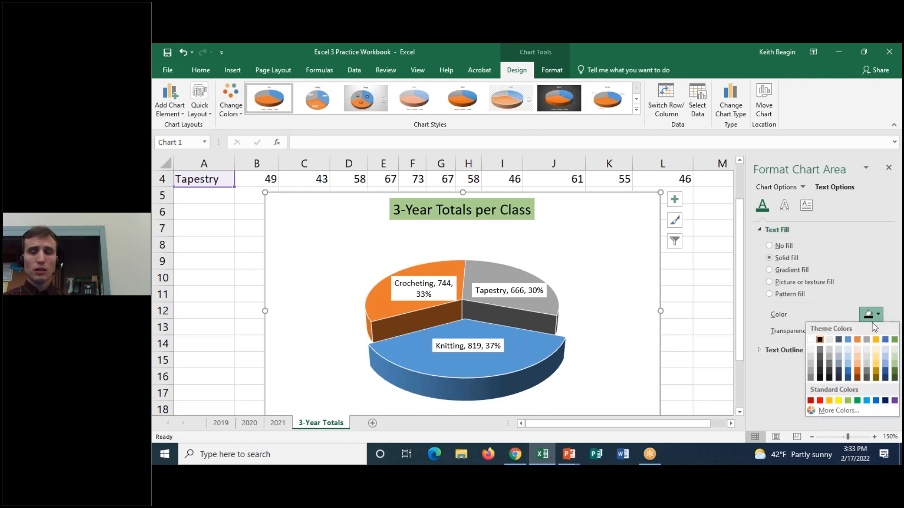
pyautogui.click(873, 339)
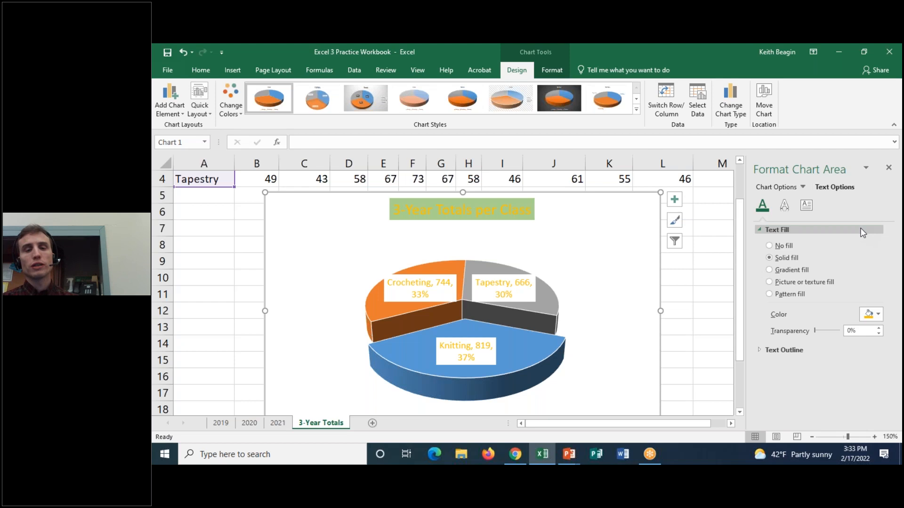
pyautogui.hotkey('ctrl', 'z')
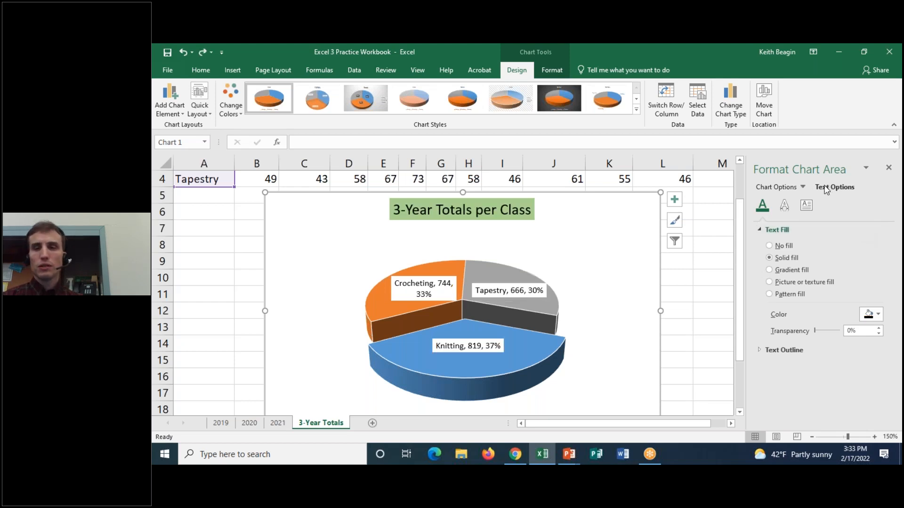
# Give the chart area a solid light gold fill and close the formatting pane.
pyautogui.click(779, 186)
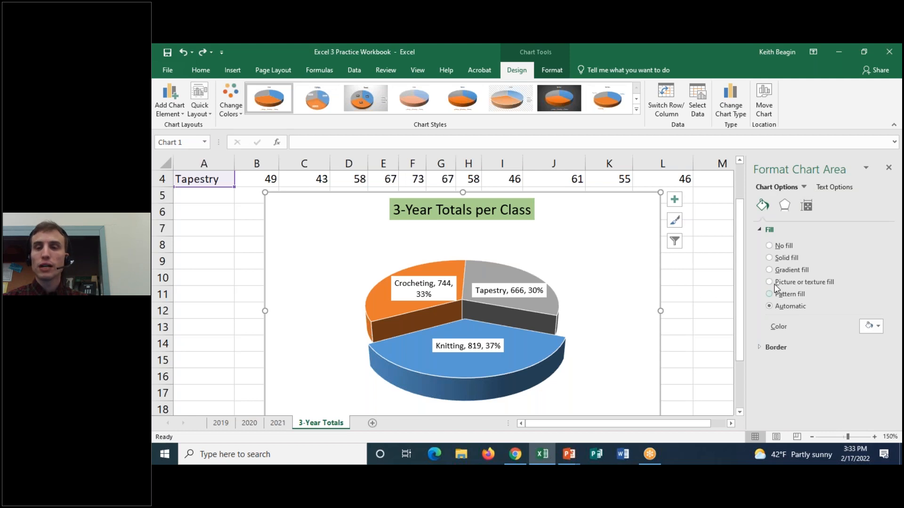
pyautogui.click(769, 257)
pyautogui.click(872, 326)
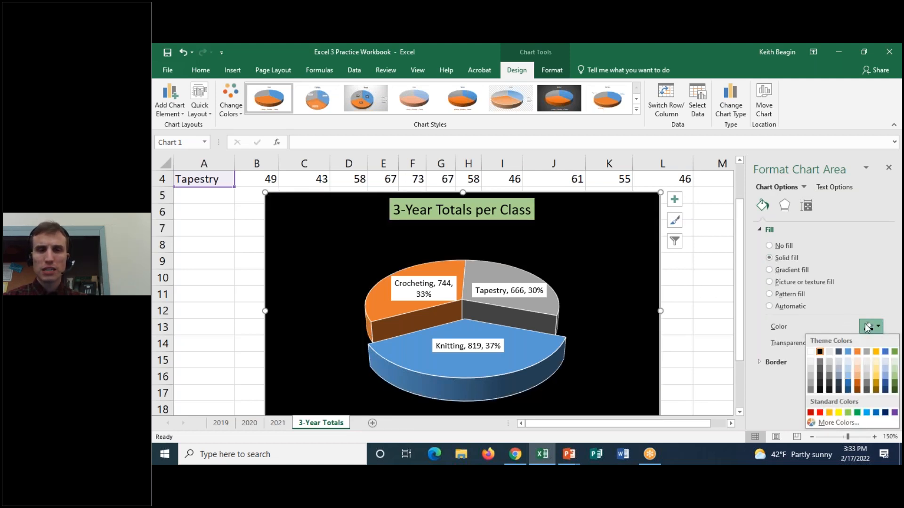
pyautogui.click(876, 371)
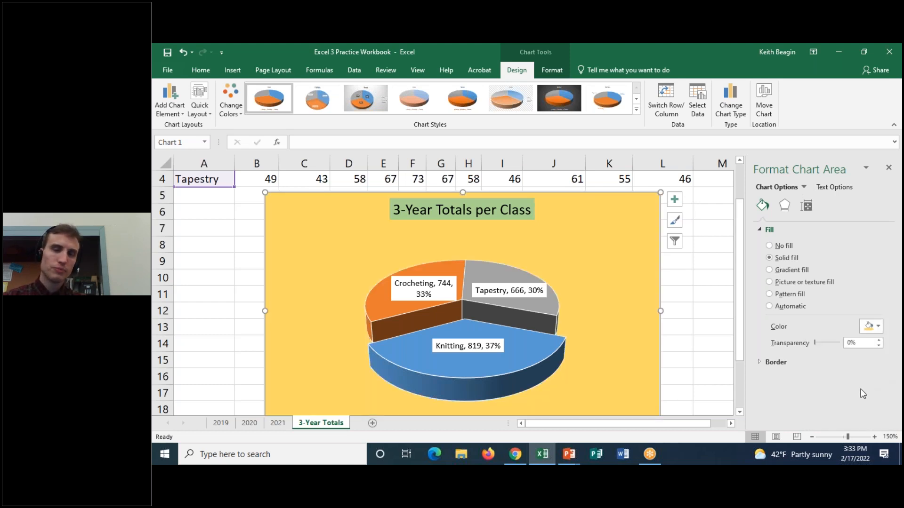
pyautogui.click(534, 270)
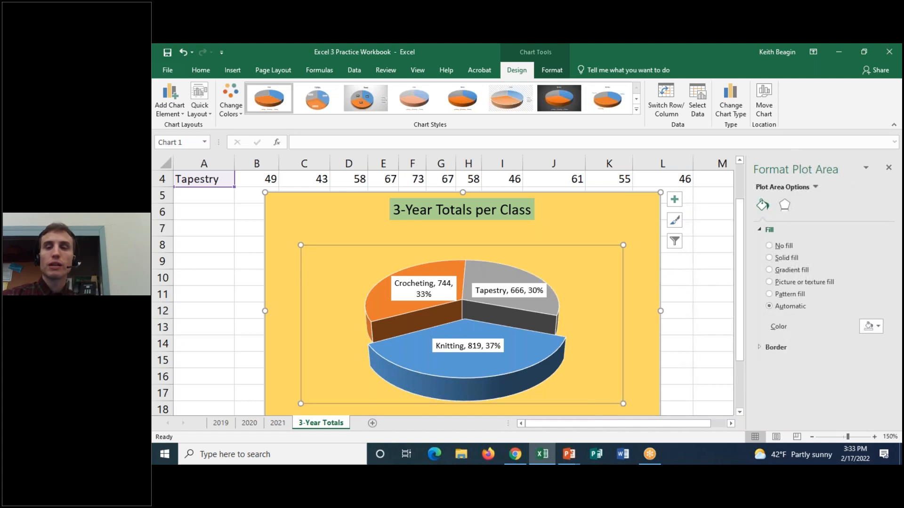
pyautogui.click(646, 214)
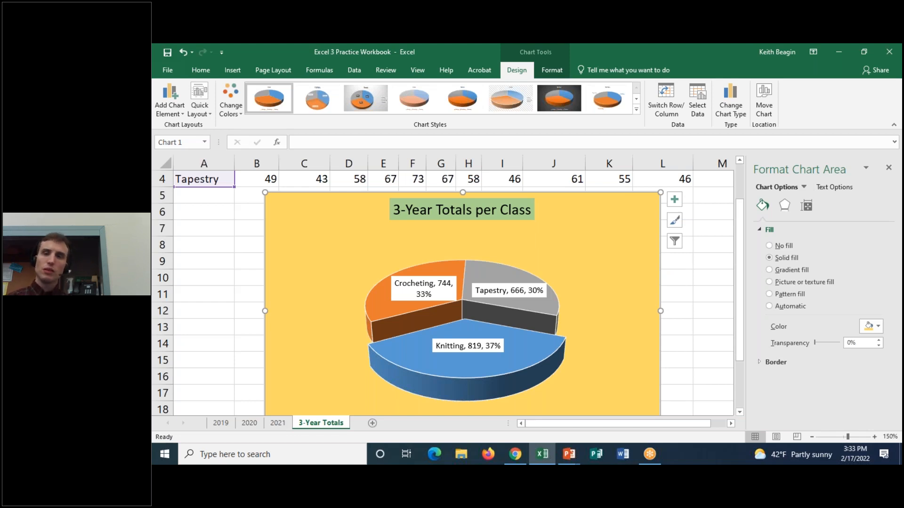
pyautogui.click(889, 167)
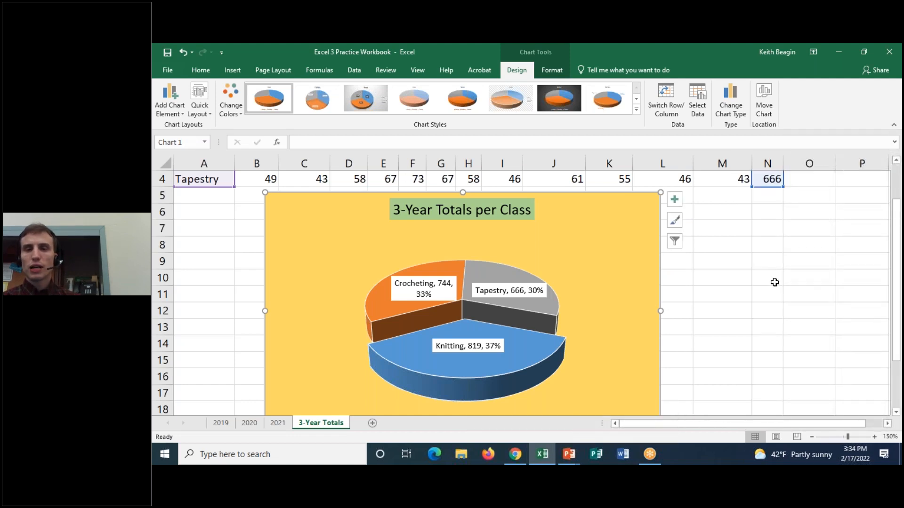
# Save the workbook and move the chart to the left so it starts at column B.
pyautogui.click(169, 52)
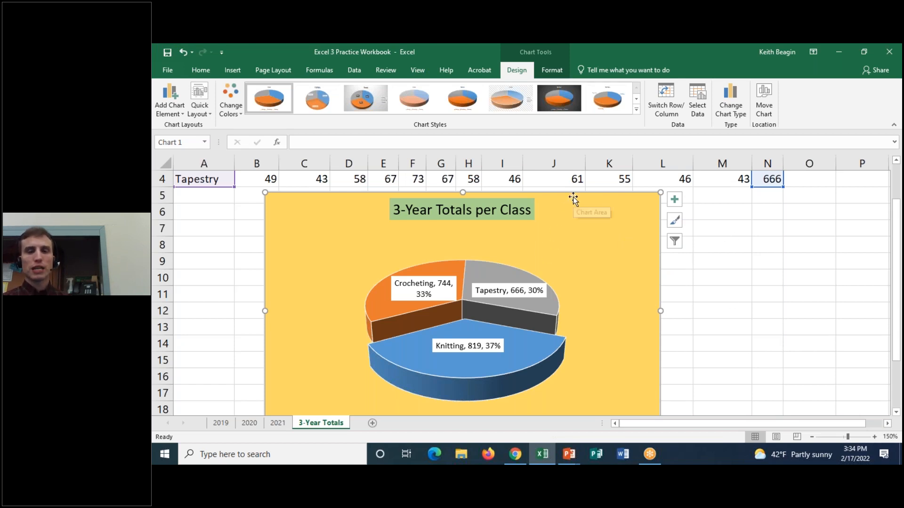
pyautogui.moveTo(573, 194); pyautogui.dragTo(543, 196)
# Check the Knitting and Tapestry totals in cells N2 and N4 against the pie chart.
pyautogui.scroll(1, 827, 343)
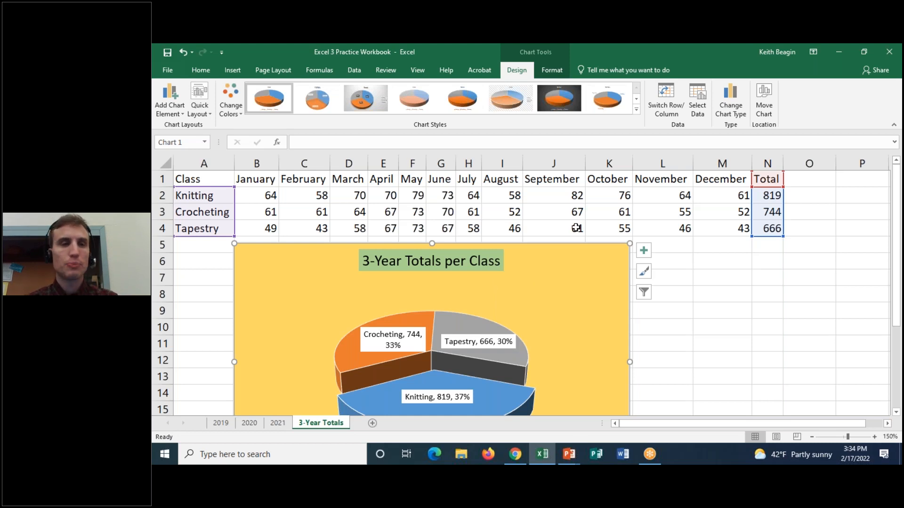
pyautogui.click(766, 195)
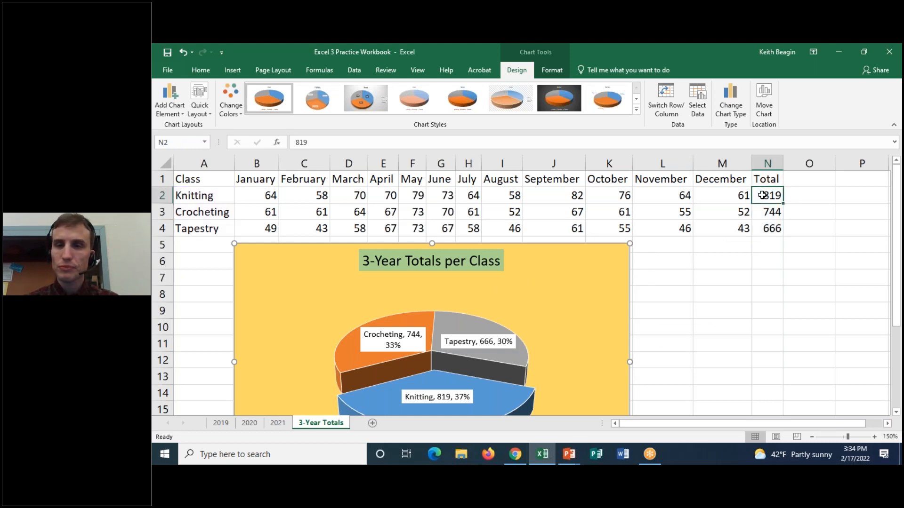
pyautogui.click(776, 229)
pyautogui.scroll(-1, 744, 292)
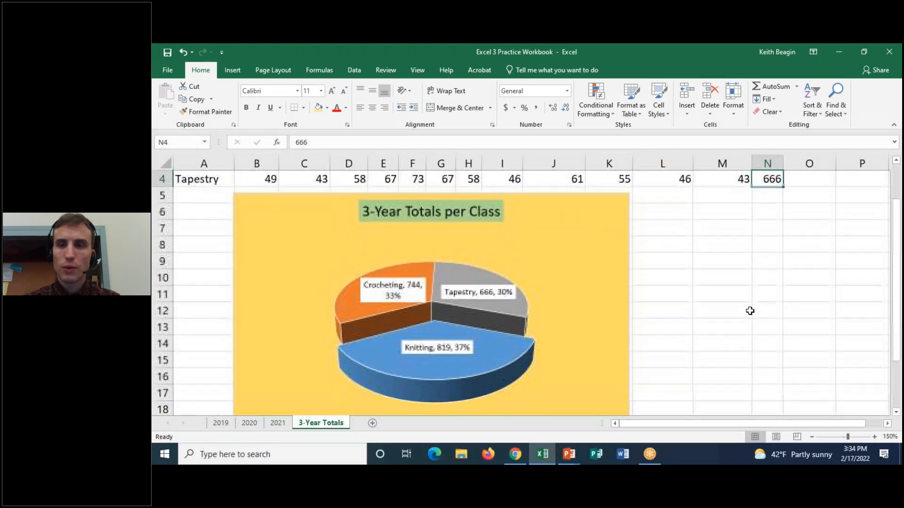
pyautogui.scroll(1, 750, 310)
pyautogui.click(772, 195)
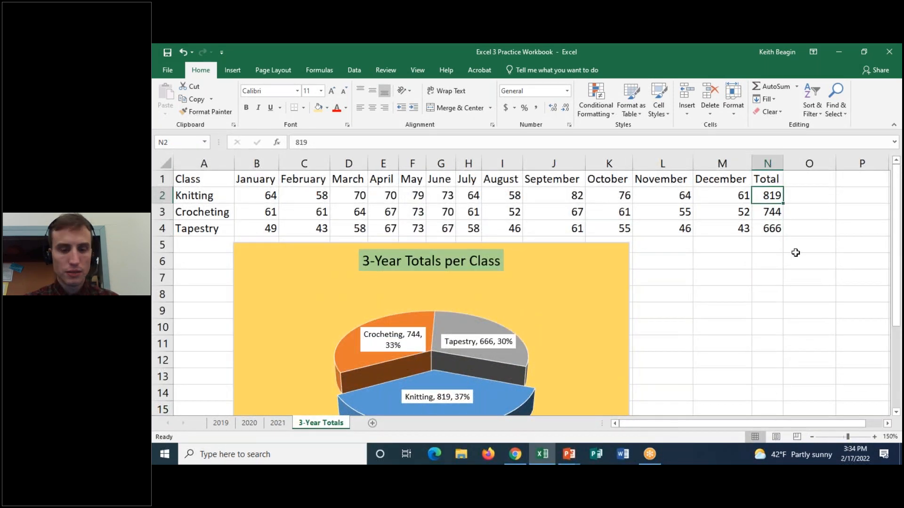
# Try 999 as the Knitting total in cell N2 to check the pie chart's response, and undo the change.
pyautogui.write('999')
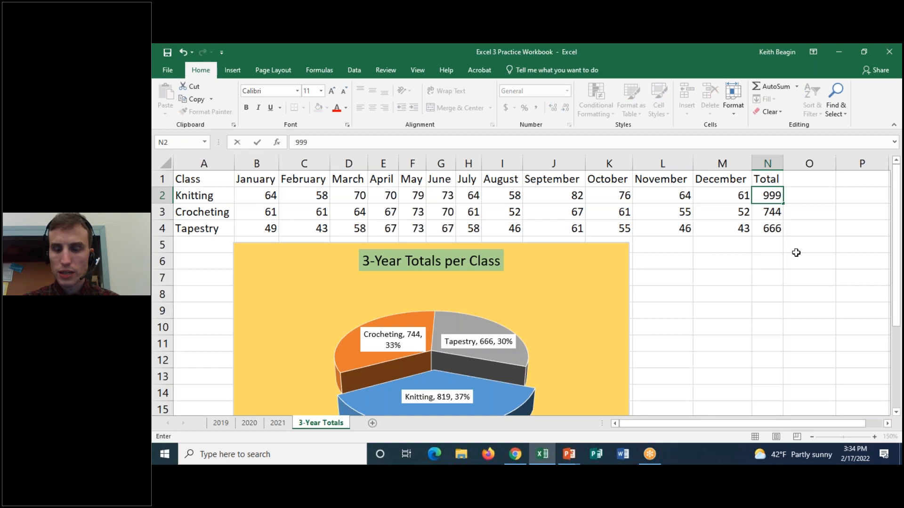
pyautogui.press('Return')
pyautogui.scroll(-1, 579, 315)
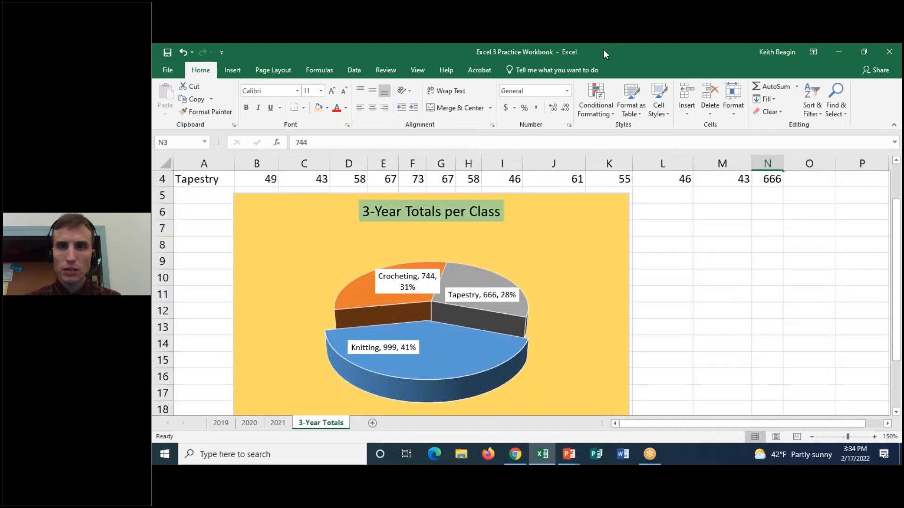
pyautogui.click(603, 51)
pyautogui.click(618, 77)
pyautogui.moveTo(446, 334)
pyautogui.mouseDown()
pyautogui.moveTo(322, 397)
pyautogui.moveTo(356, 319)
pyautogui.mouseUp()
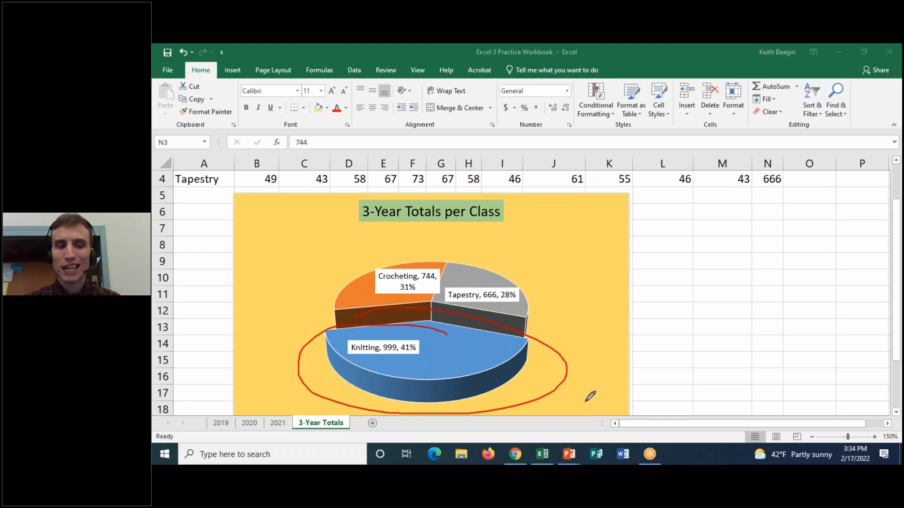
pyautogui.click(611, 47)
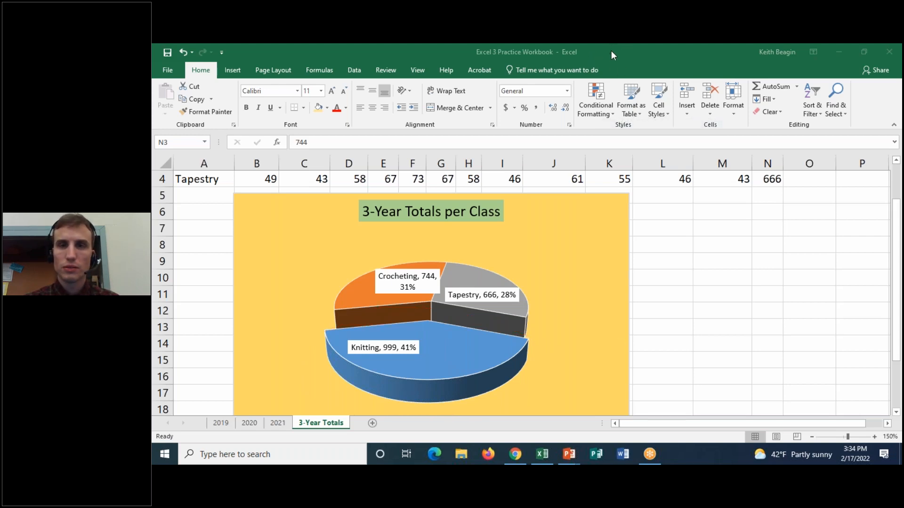
pyautogui.click(183, 53)
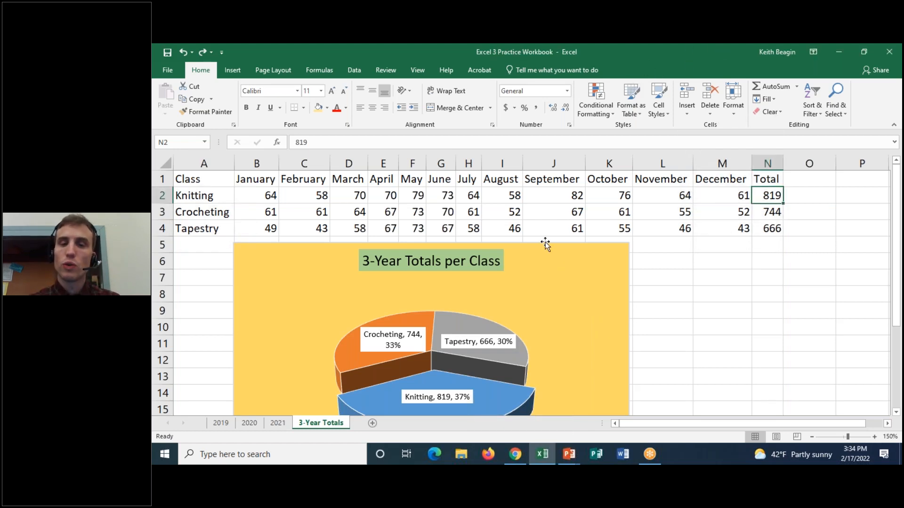
# Select the class names and monthly figures in A1:M4, leaving out the Total column.
pyautogui.click(541, 296)
pyautogui.click(271, 190)
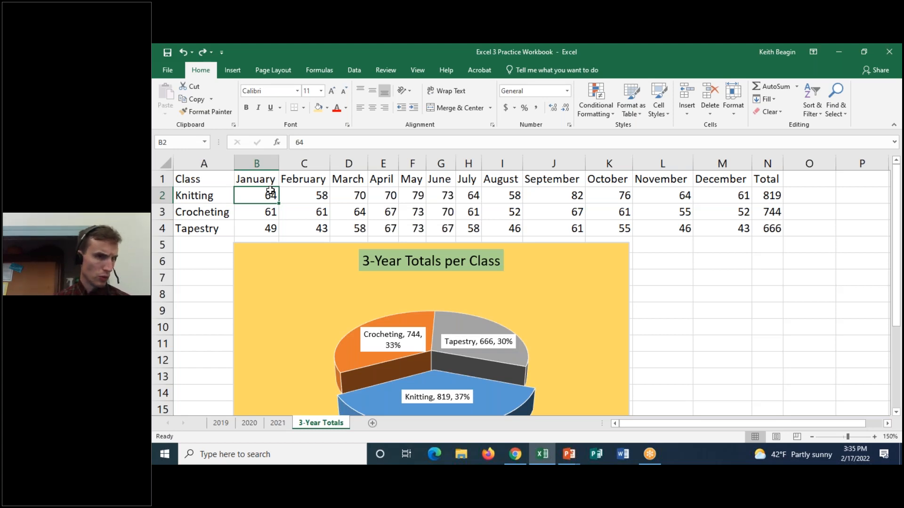
pyautogui.click(216, 181)
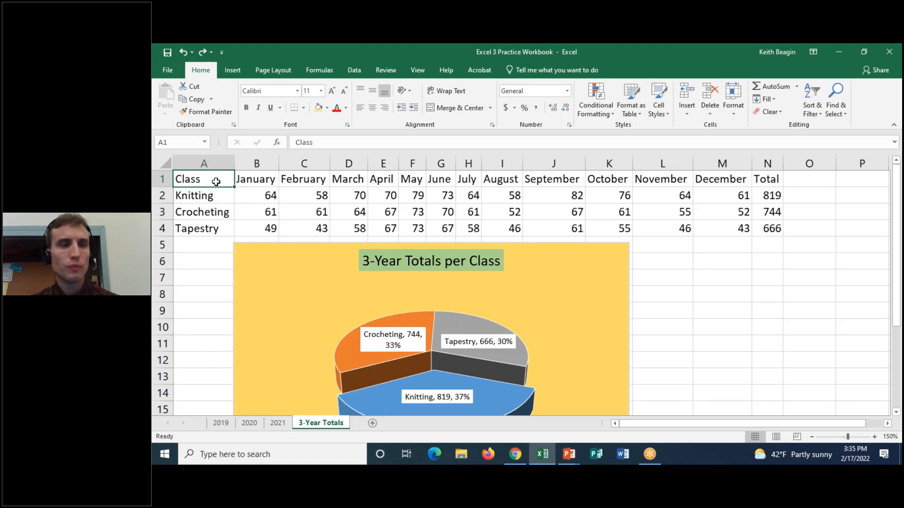
pyautogui.moveTo(216, 182); pyautogui.dragTo(734, 224)
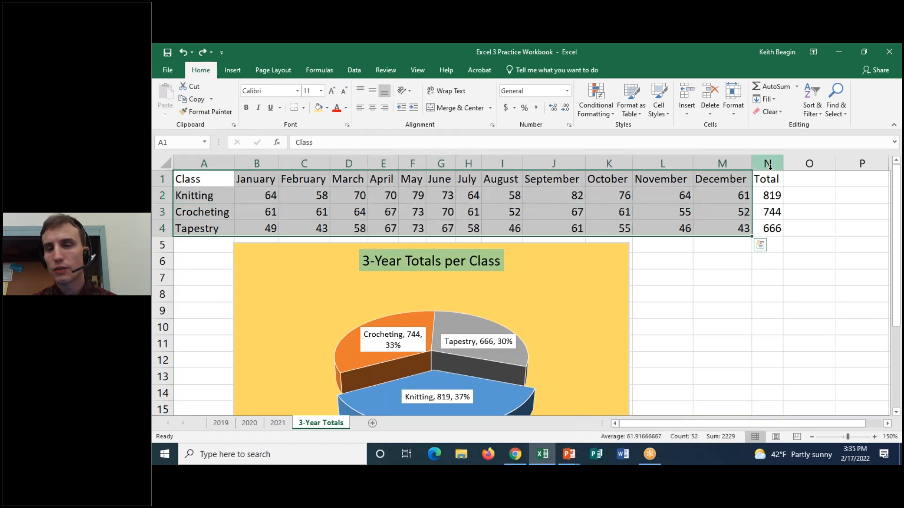
pyautogui.click(769, 180)
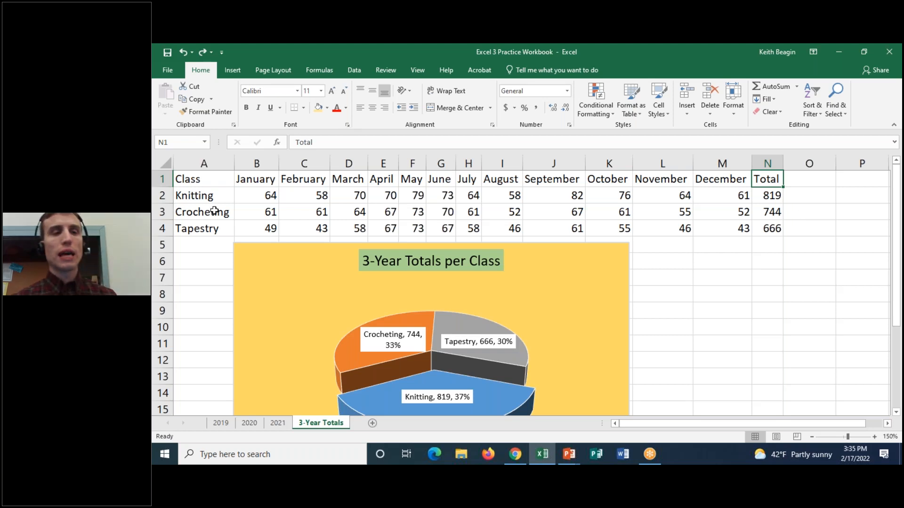
pyautogui.click(217, 179)
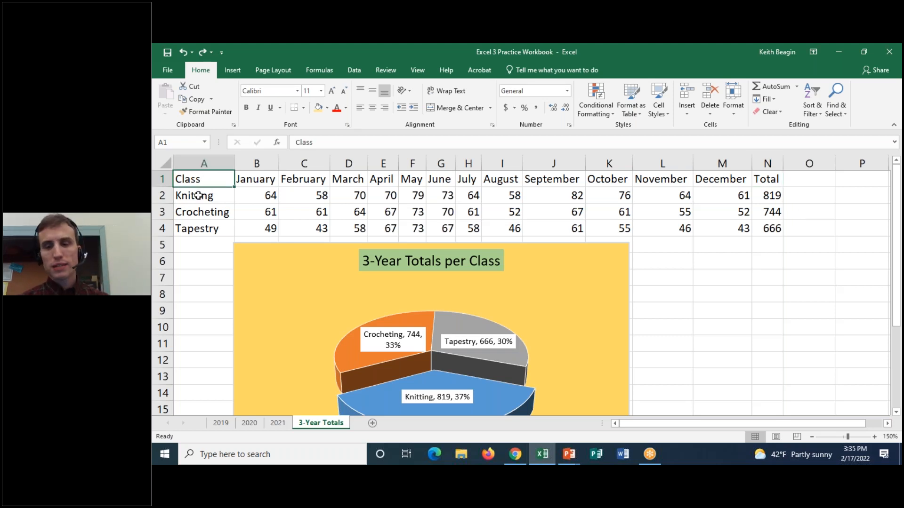
pyautogui.moveTo(217, 178); pyautogui.dragTo(722, 227)
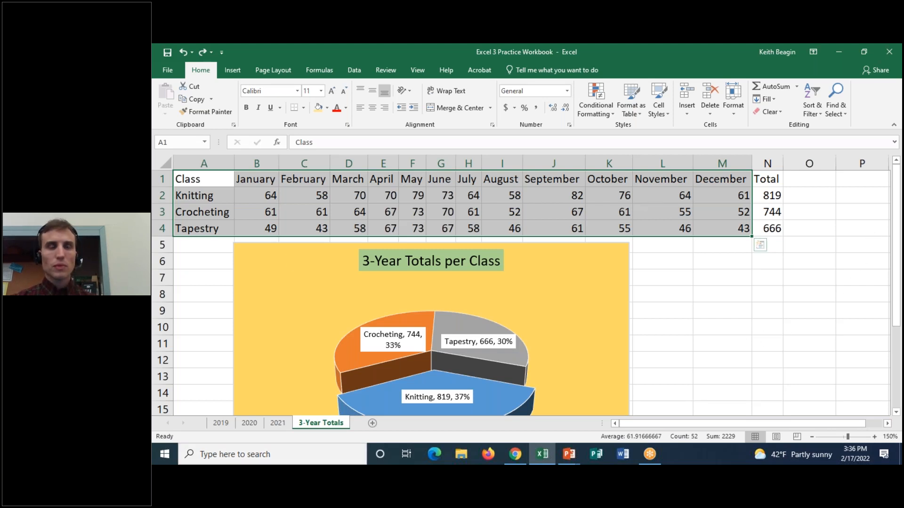
# Preview the recommended charts for the selected data: stacked area, stacked column, 100% stacked column and clustered column.
pyautogui.click(243, 68)
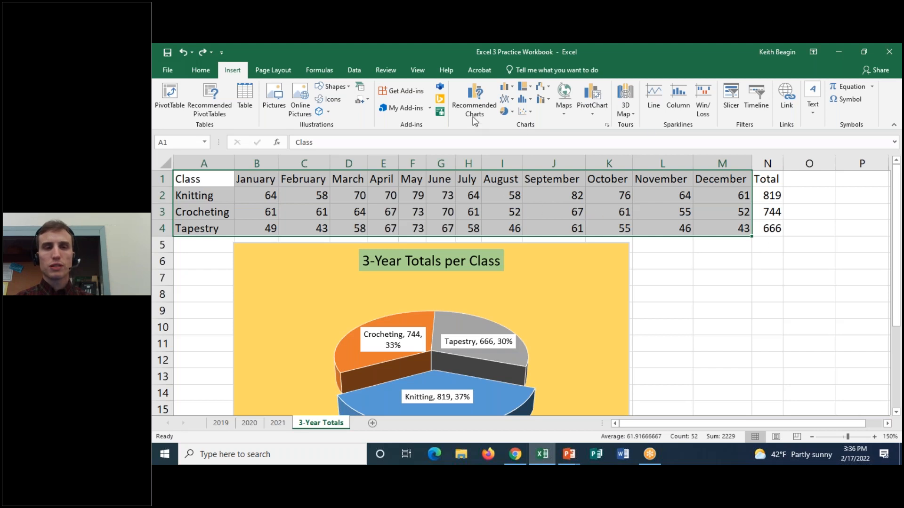
pyautogui.click(473, 103)
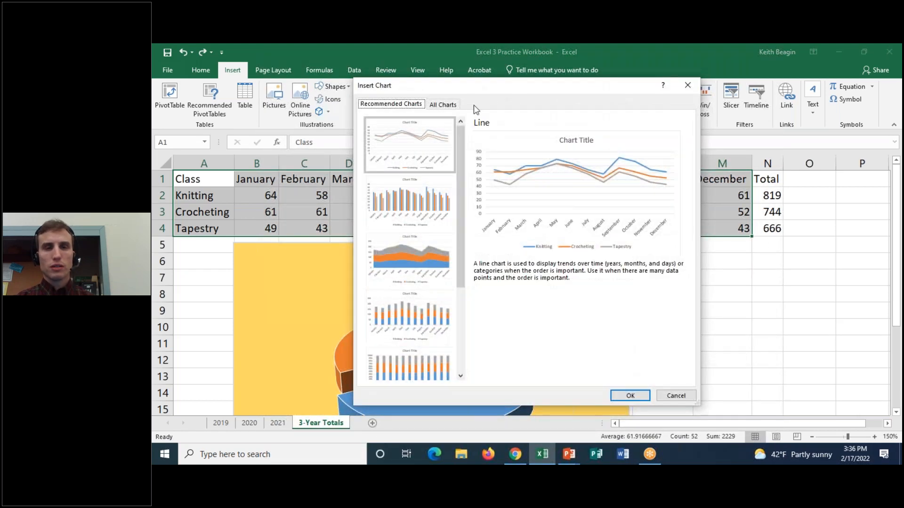
pyautogui.moveTo(460, 135); pyautogui.dragTo(520, 107)
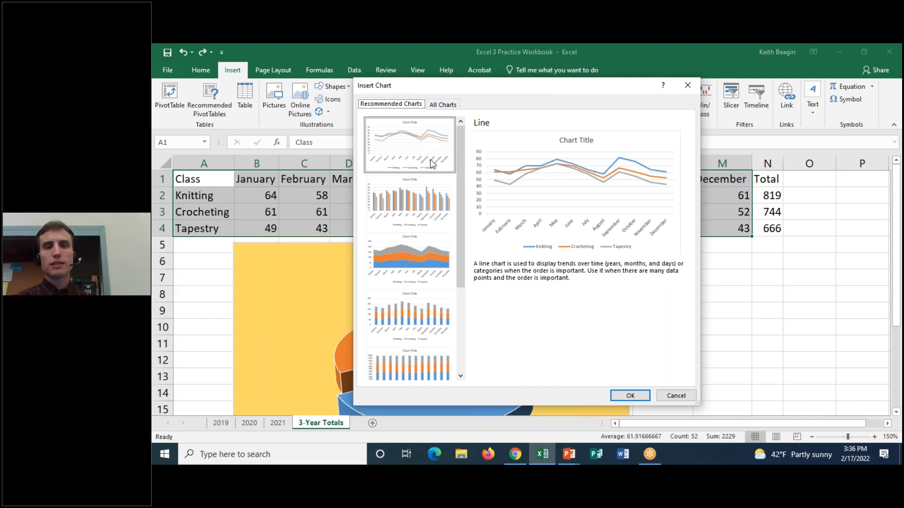
pyautogui.click(421, 200)
pyautogui.click(423, 244)
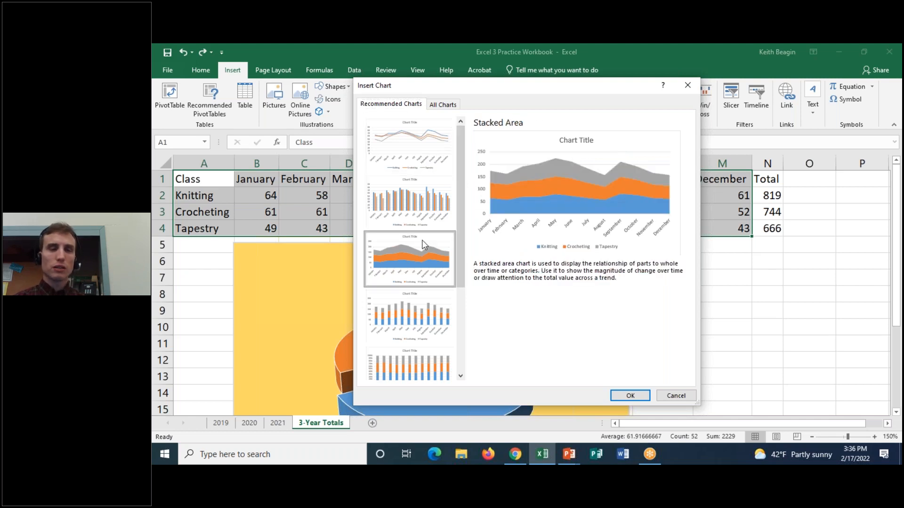
pyautogui.click(414, 296)
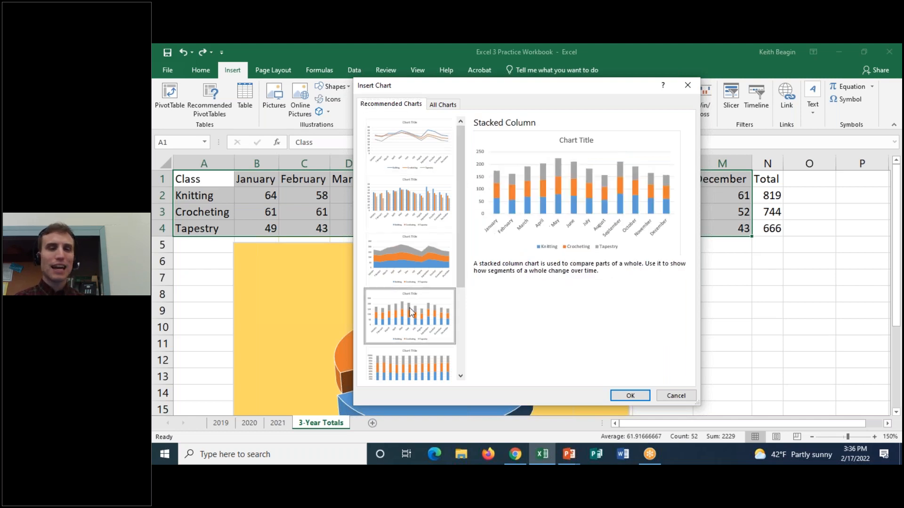
pyautogui.click(412, 374)
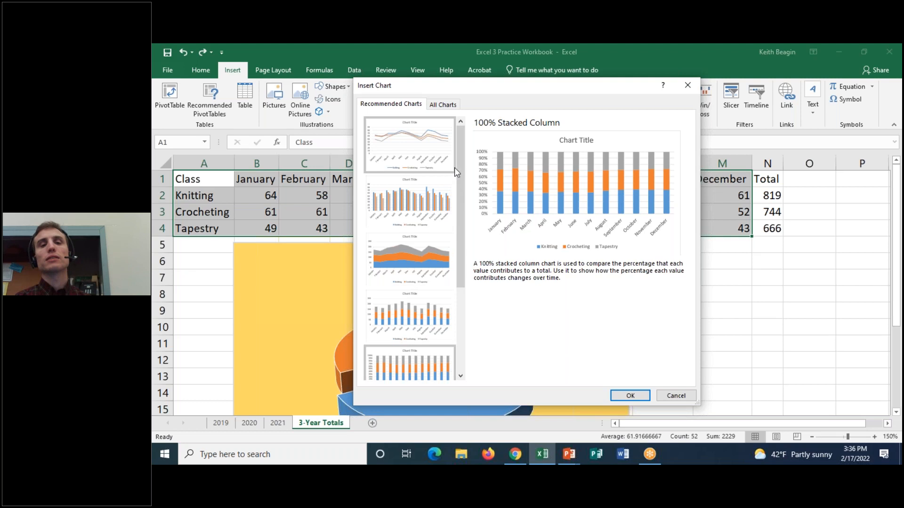
pyautogui.click(413, 199)
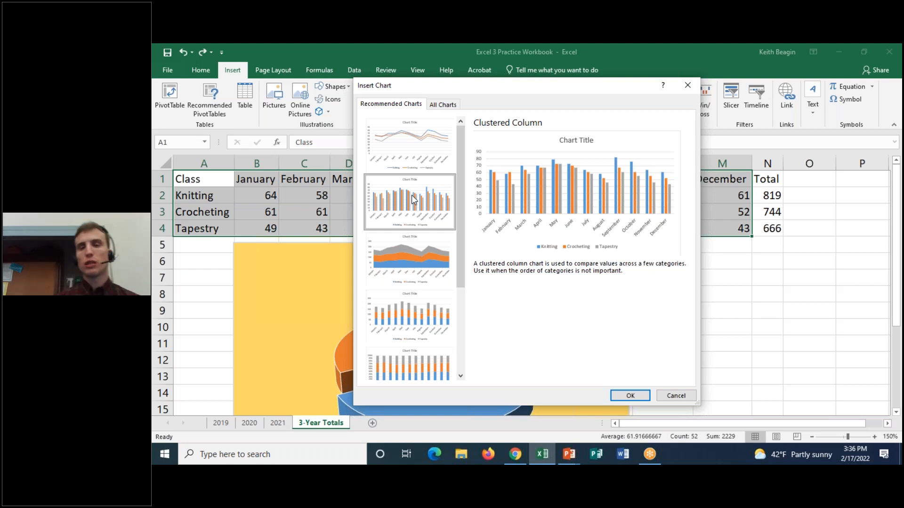
# Insert a 3-D Clustered Column chart of the monthly class data with the months along the axis.
pyautogui.click(454, 105)
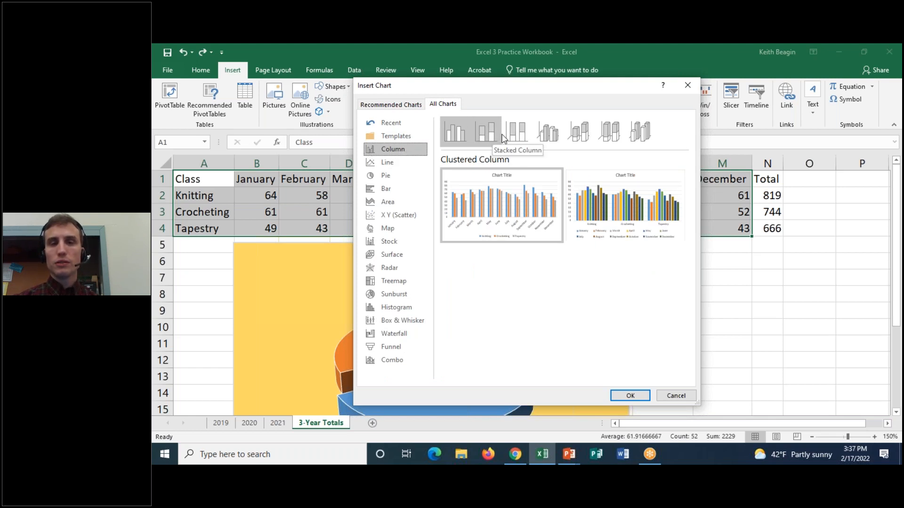
pyautogui.click(554, 135)
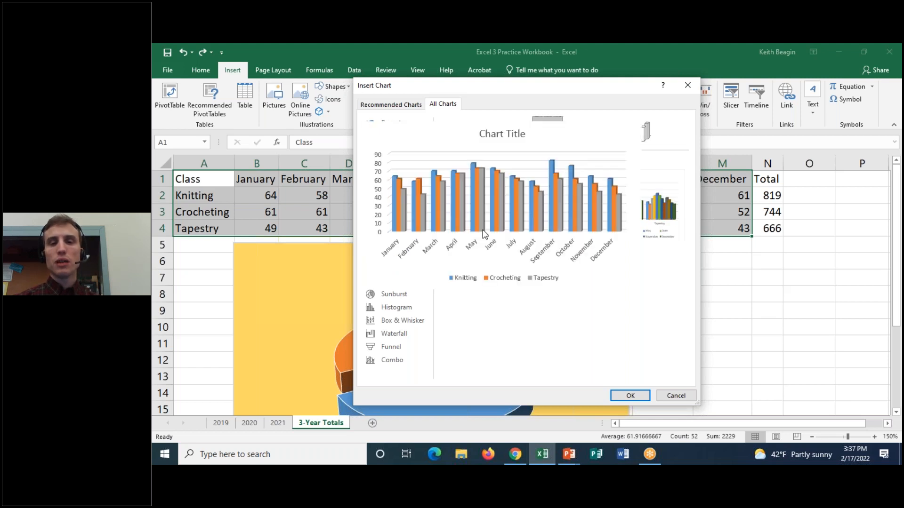
pyautogui.click(630, 396)
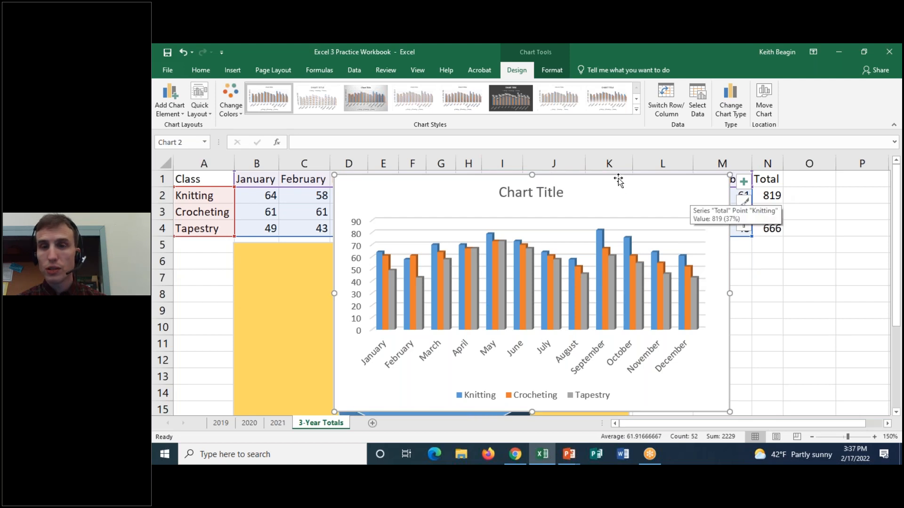
# Move the column chart to the right of the pie chart so it starts at about cell M5.
pyautogui.moveTo(619, 177); pyautogui.dragTo(698, 244)
pyautogui.moveTo(898, 237); pyautogui.dragTo(899, 288)
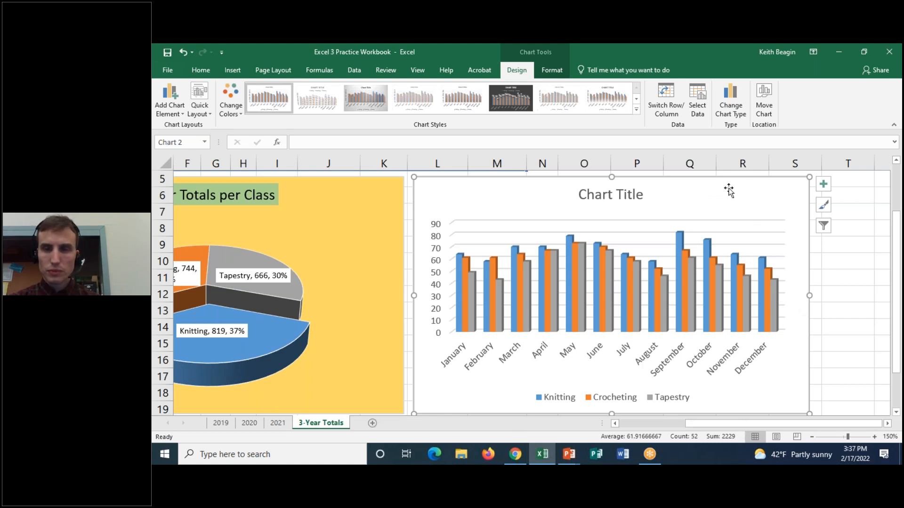
pyautogui.moveTo(736, 176); pyautogui.dragTo(816, 182)
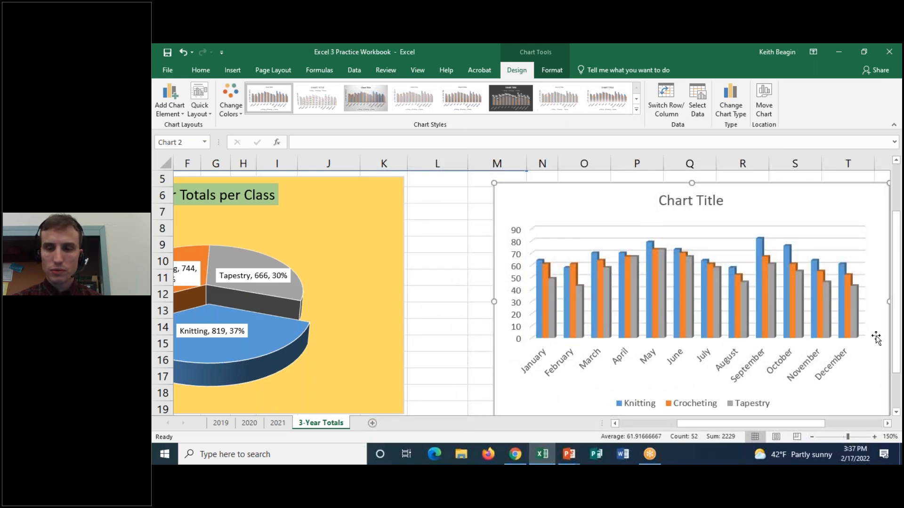
pyautogui.moveTo(732, 185); pyautogui.dragTo(802, 202)
pyautogui.moveTo(671, 201); pyautogui.dragTo(518, 248)
pyautogui.scroll(-2, 539, 278)
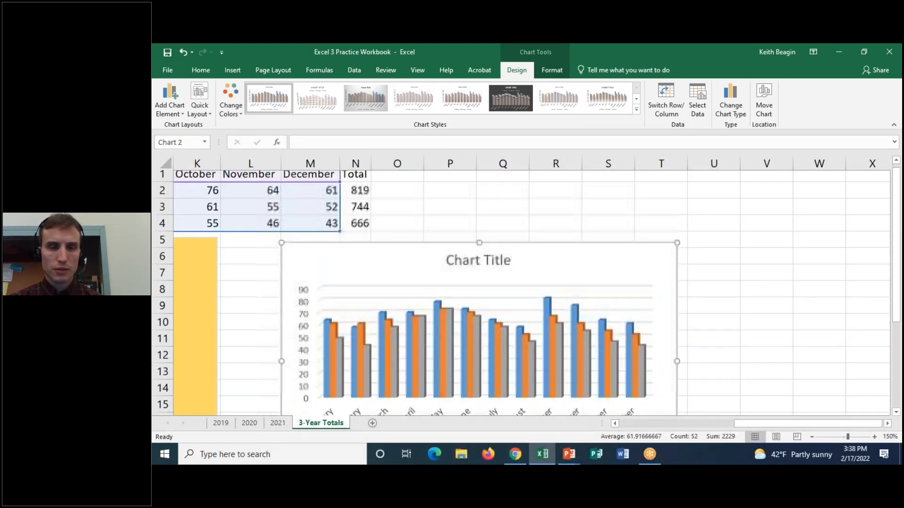
pyautogui.moveTo(899, 248); pyautogui.dragTo(899, 240)
pyautogui.moveTo(899, 237); pyautogui.dragTo(899, 227)
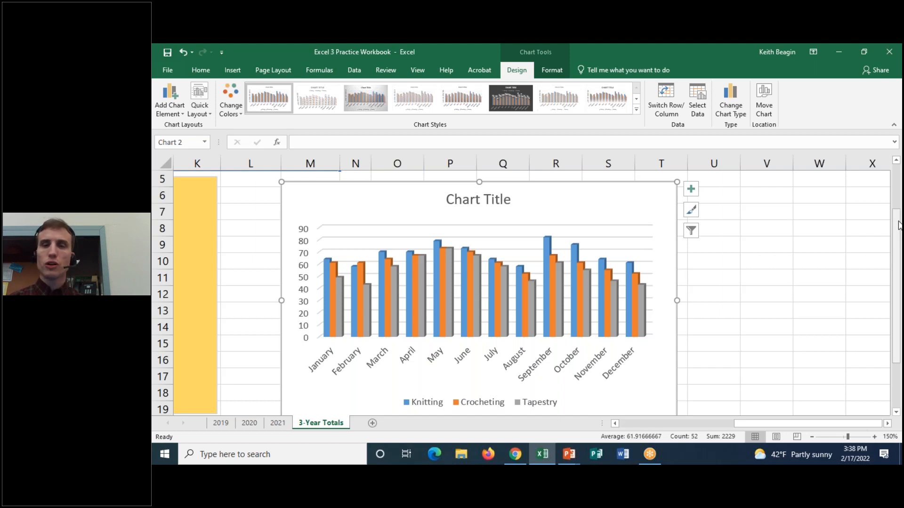
# Replace the column chart's placeholder title with "3-Year Totals per Class per Month".
pyautogui.click(694, 192)
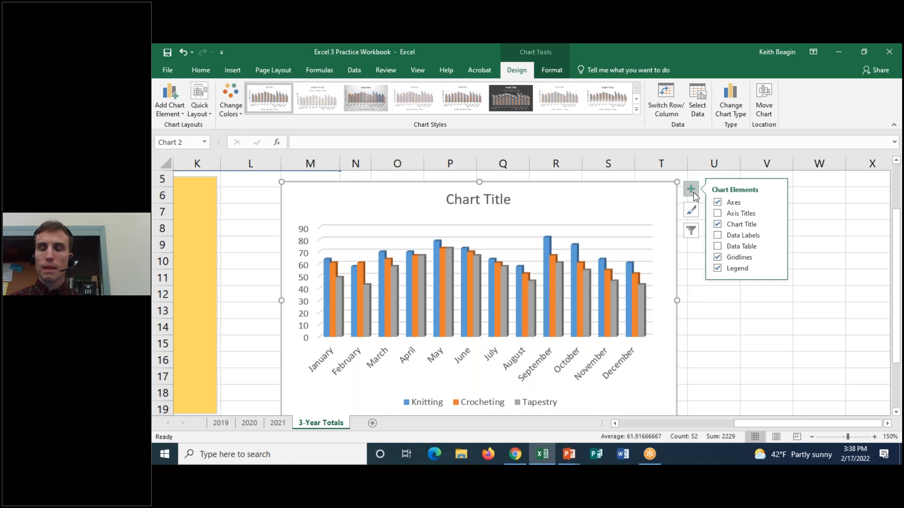
pyautogui.click(693, 193)
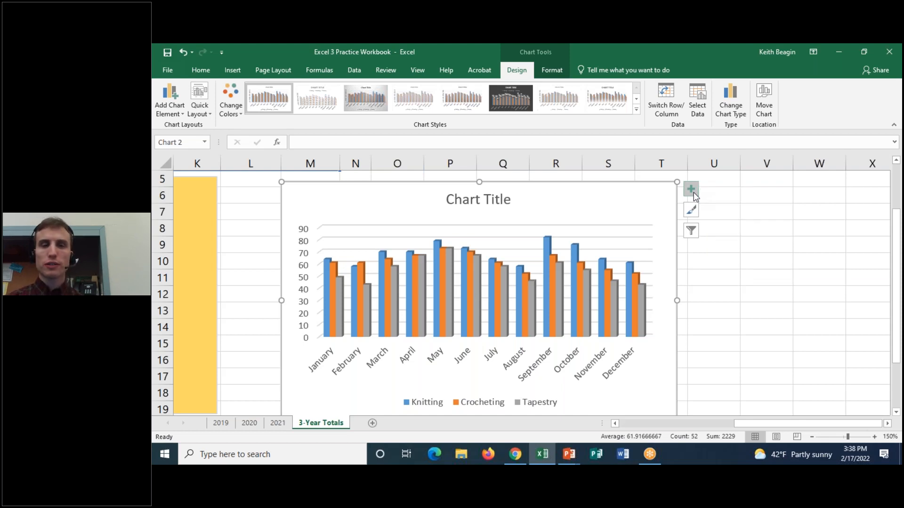
pyautogui.doubleClick(476, 198)
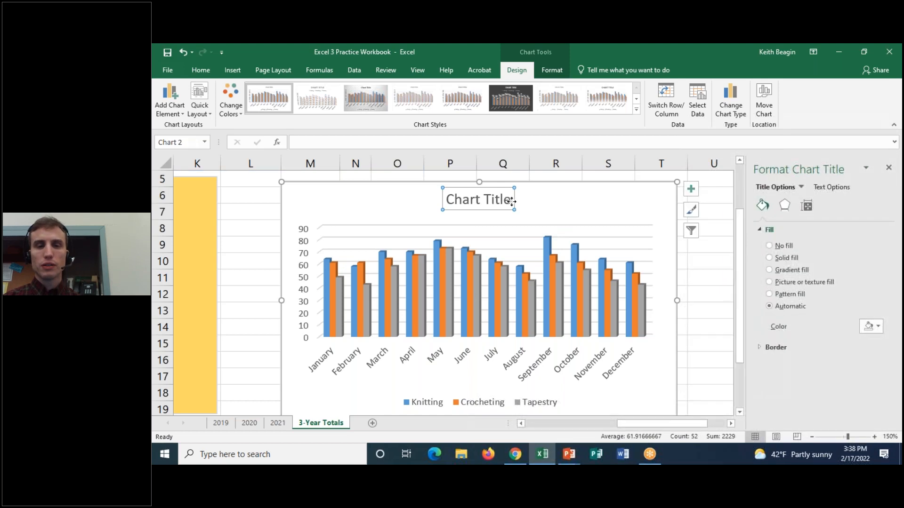
pyautogui.moveTo(512, 202); pyautogui.dragTo(445, 200)
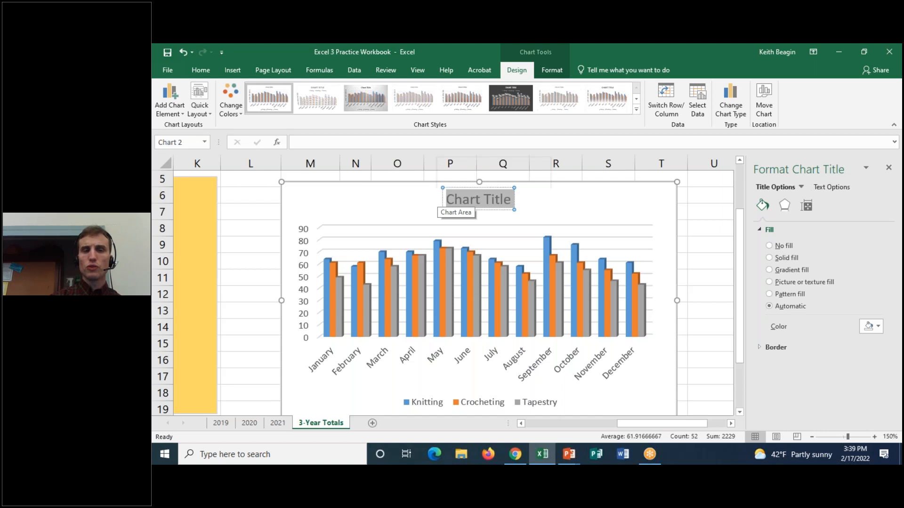
pyautogui.write('3-Year Totals')
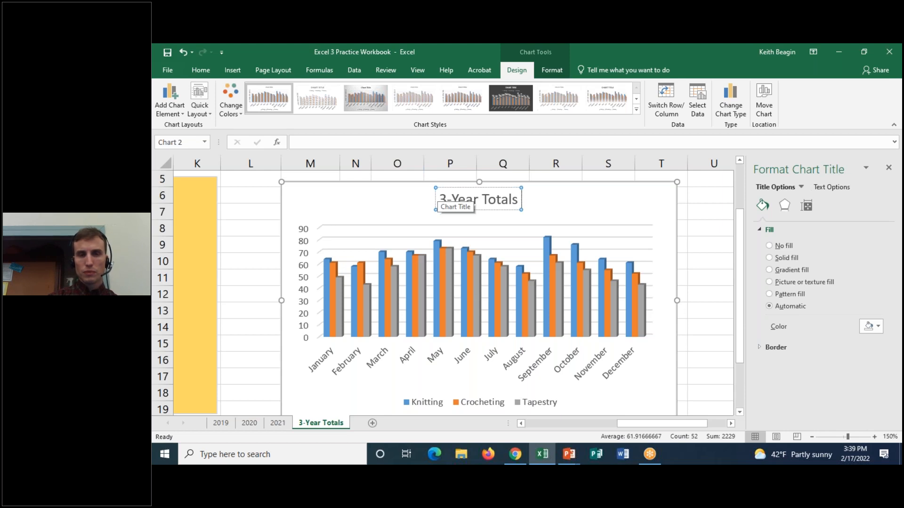
pyautogui.write('per Class per Month')
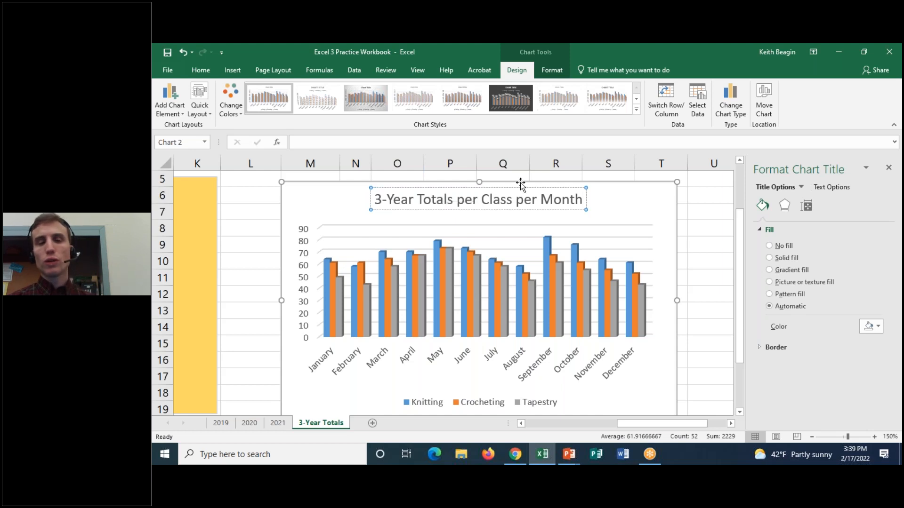
pyautogui.press('Escape')
# Edit the column chart's title by removing the first "per" and inserting "Class" before "Totals".
pyautogui.click(497, 199)
pyautogui.doubleClick(468, 199)
pyautogui.press('BackSpace')
pyautogui.press('BackSpace')
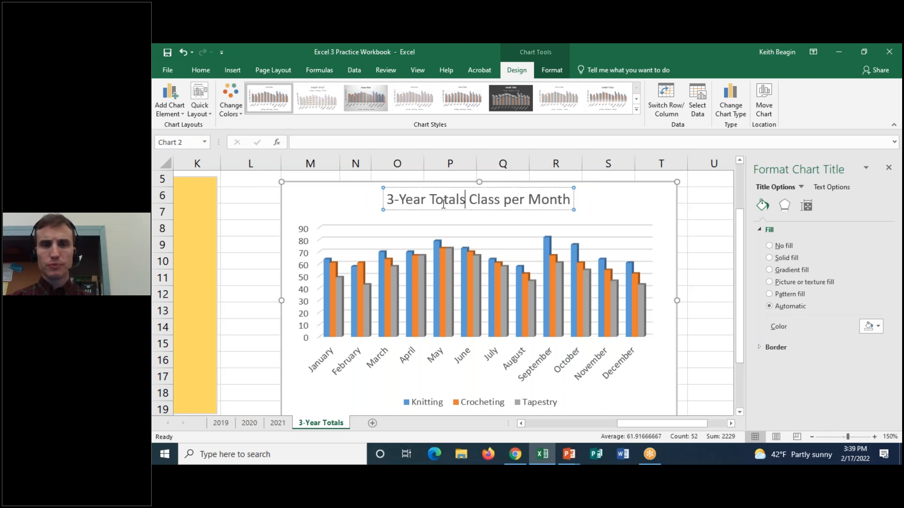
pyautogui.hotkey('ctrl', 'Left')
pyautogui.write('cla')
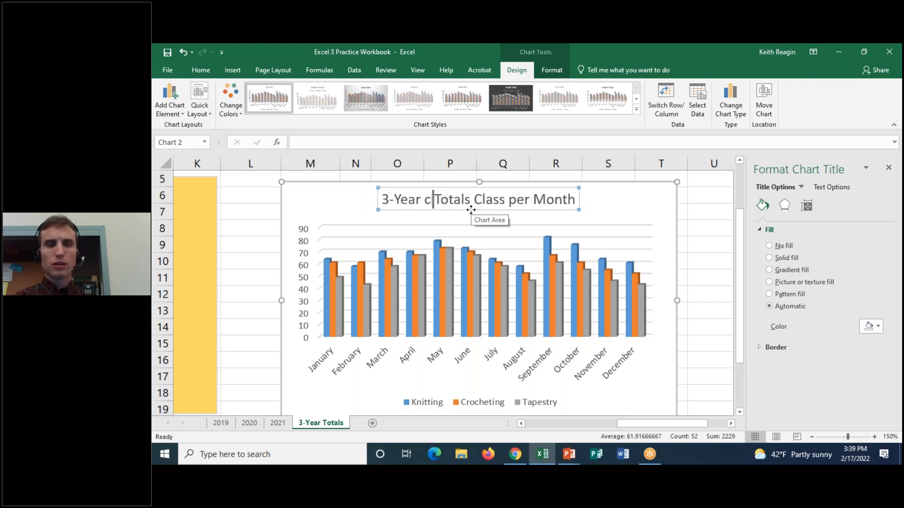
pyautogui.press('BackSpace')
pyautogui.press('BackSpace')
pyautogui.press('BackSpace')
pyautogui.write('Class')
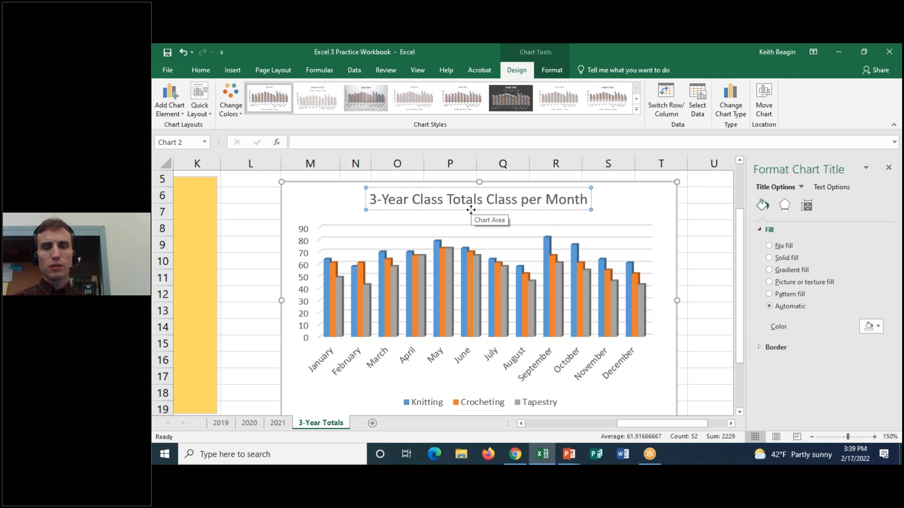
pyautogui.press('Escape')
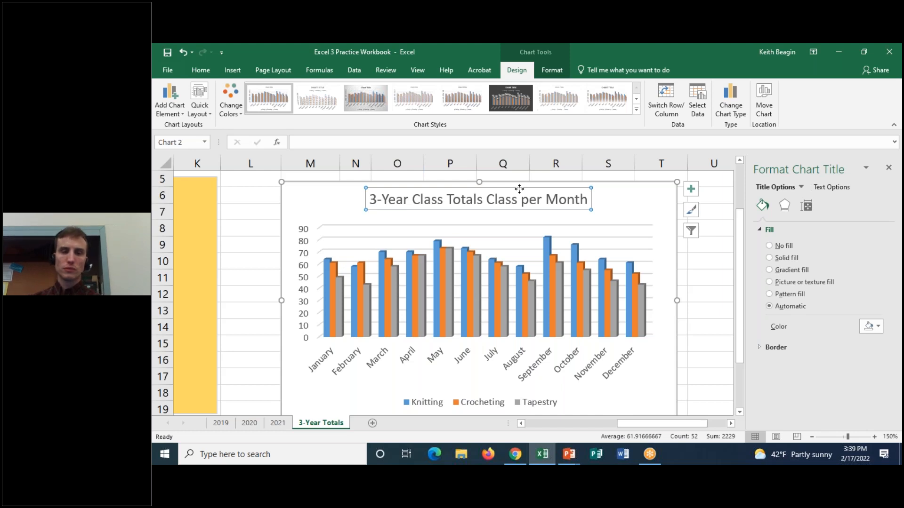
# Add a data table beneath the 3-D column chart's month axis.
pyautogui.moveTo(741, 225); pyautogui.dragTo(742, 243)
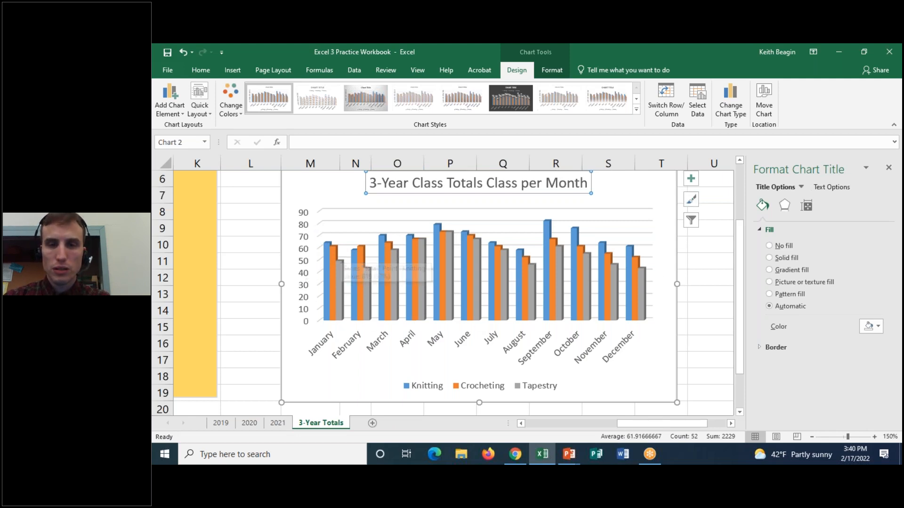
pyautogui.moveTo(740, 232); pyautogui.dragTo(737, 258)
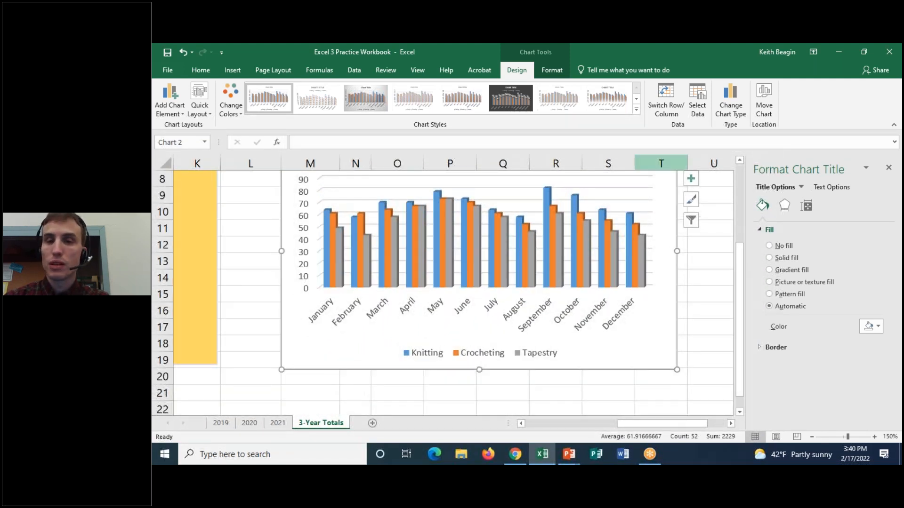
pyautogui.click(691, 180)
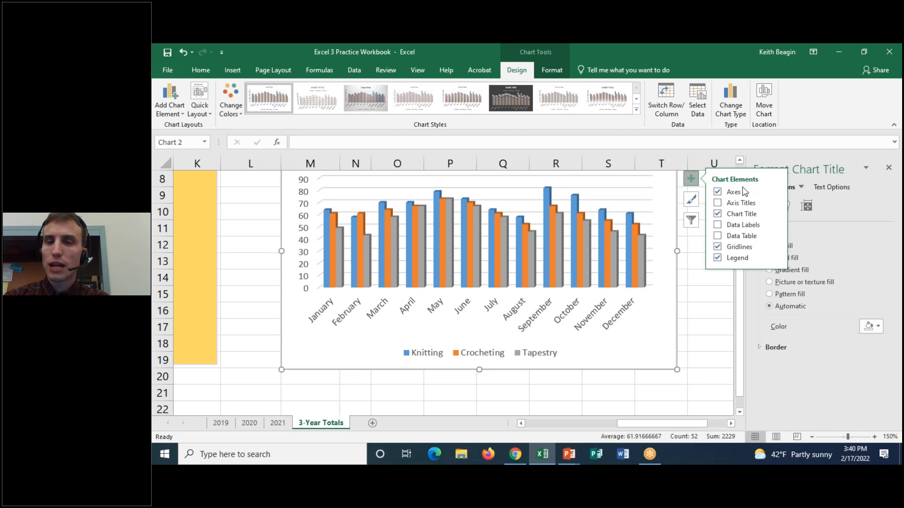
pyautogui.click(718, 236)
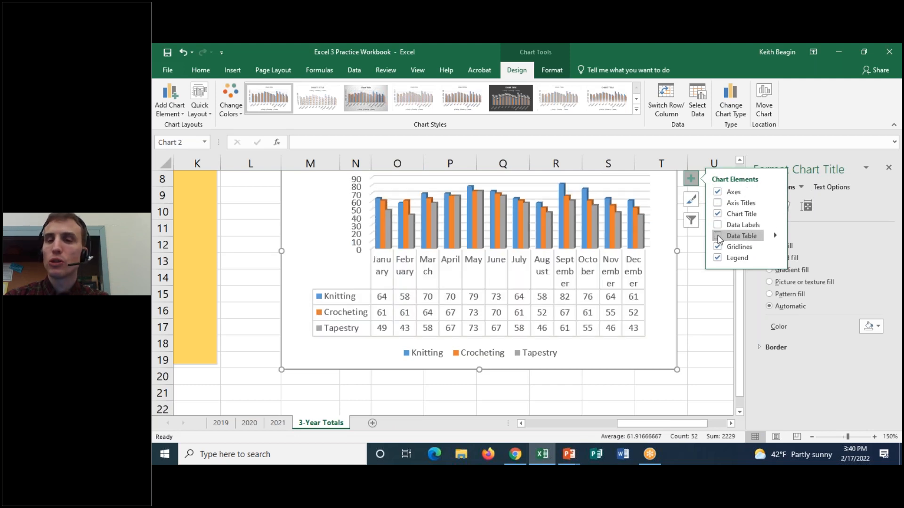
pyautogui.click(717, 235)
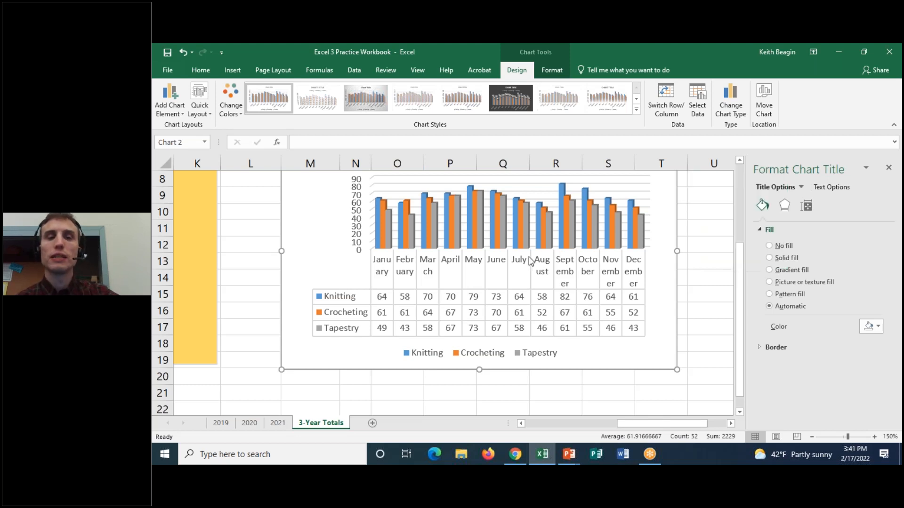
# Trace the column tops from January to December with a red freehand annotation line and clear the drawing.
pyautogui.scroll(1, 529, 262)
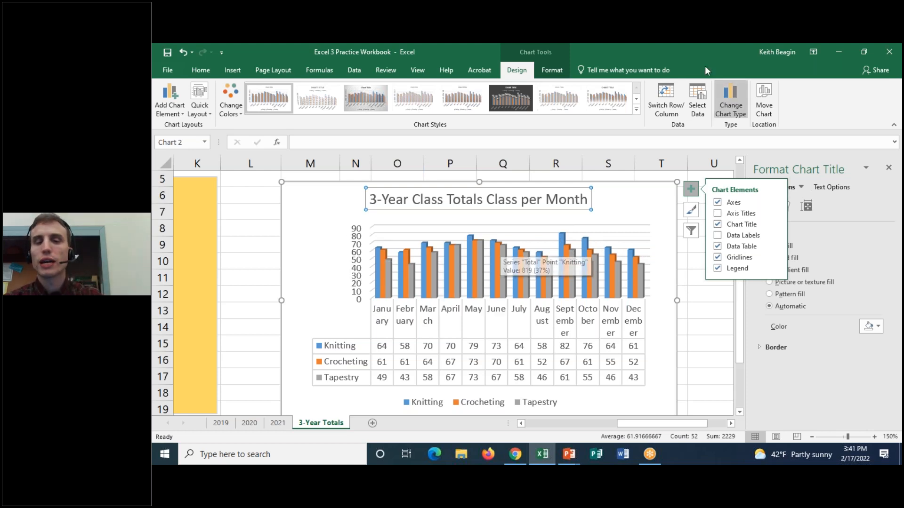
pyautogui.click(612, 52)
pyautogui.moveTo(358, 250)
pyautogui.mouseDown()
pyautogui.moveTo(497, 228)
pyautogui.moveTo(544, 246)
pyautogui.moveTo(568, 232)
pyautogui.moveTo(640, 254)
pyautogui.mouseUp()
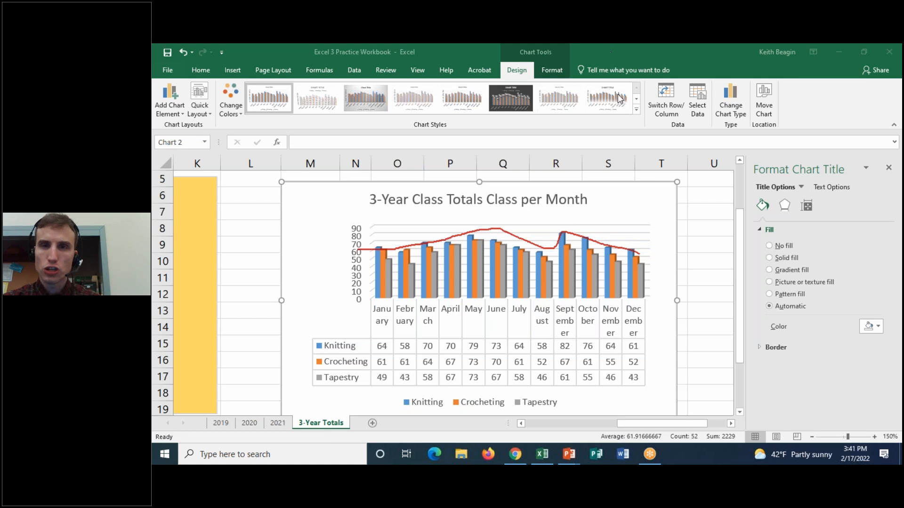
pyautogui.click(623, 122)
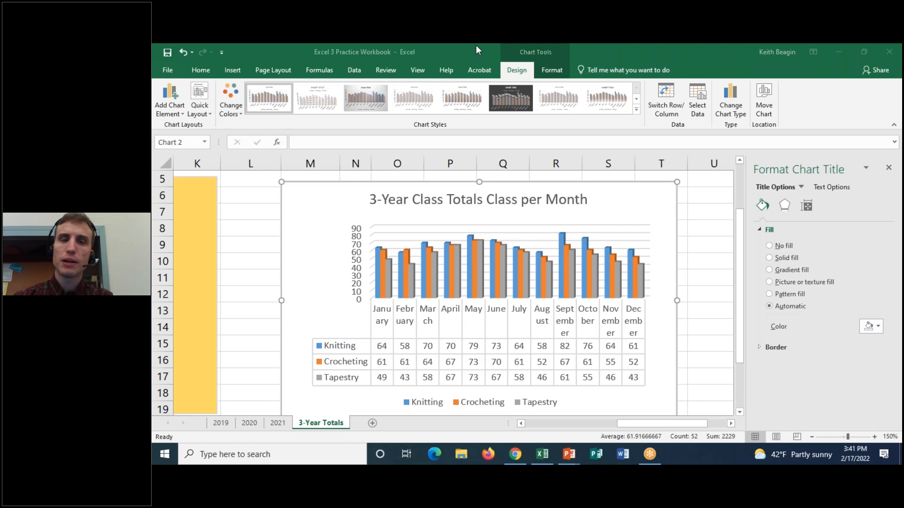
# Format the column chart's major gridlines as solid black lines.
pyautogui.click(405, 230)
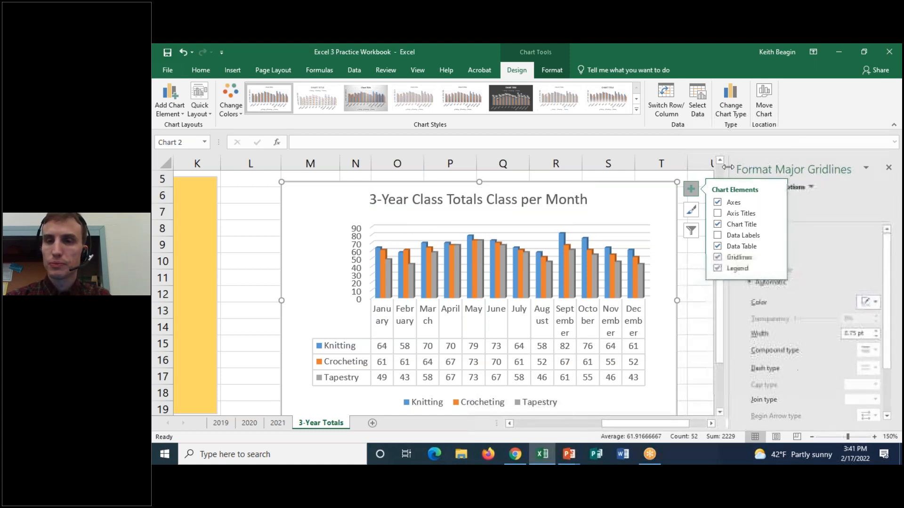
pyautogui.click(693, 195)
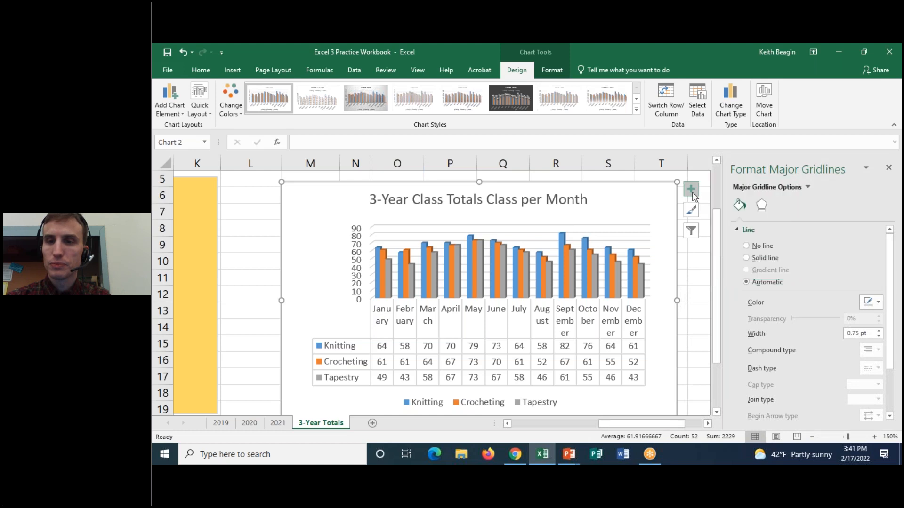
pyautogui.click(762, 205)
pyautogui.click(740, 206)
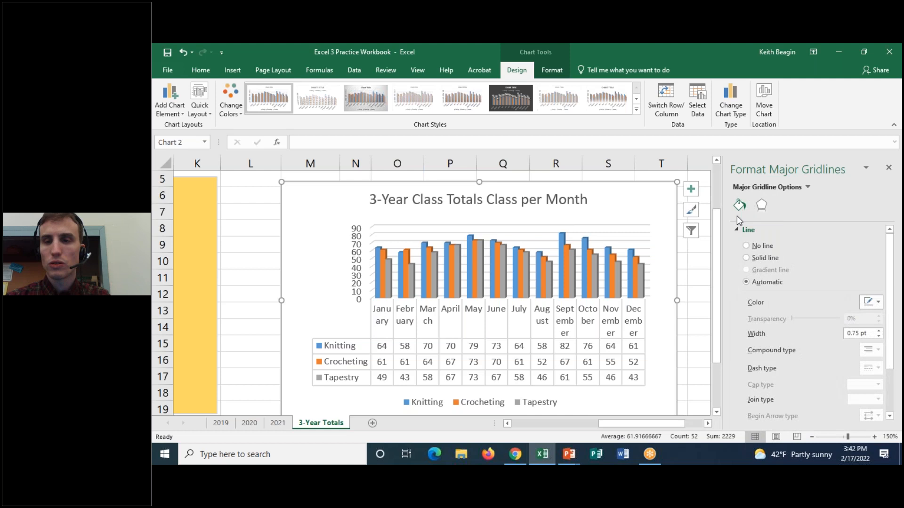
pyautogui.click(736, 229)
pyautogui.click(736, 230)
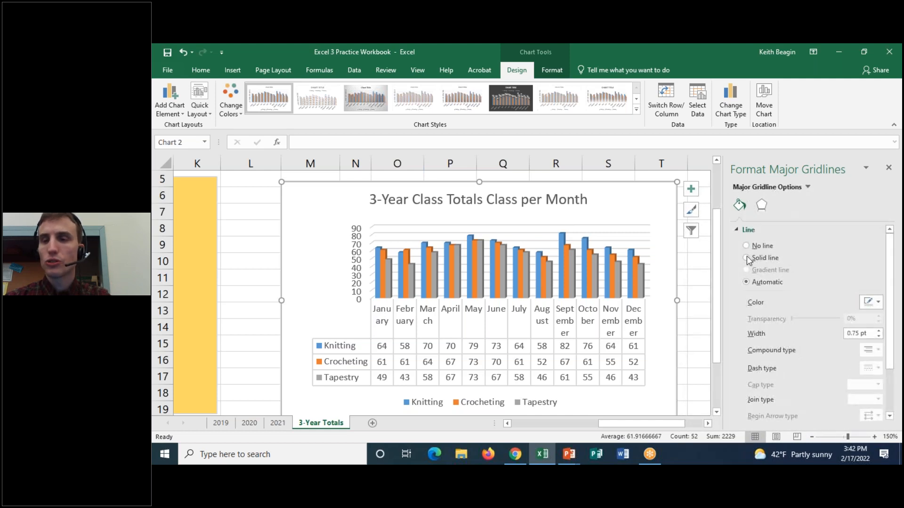
pyautogui.click(747, 258)
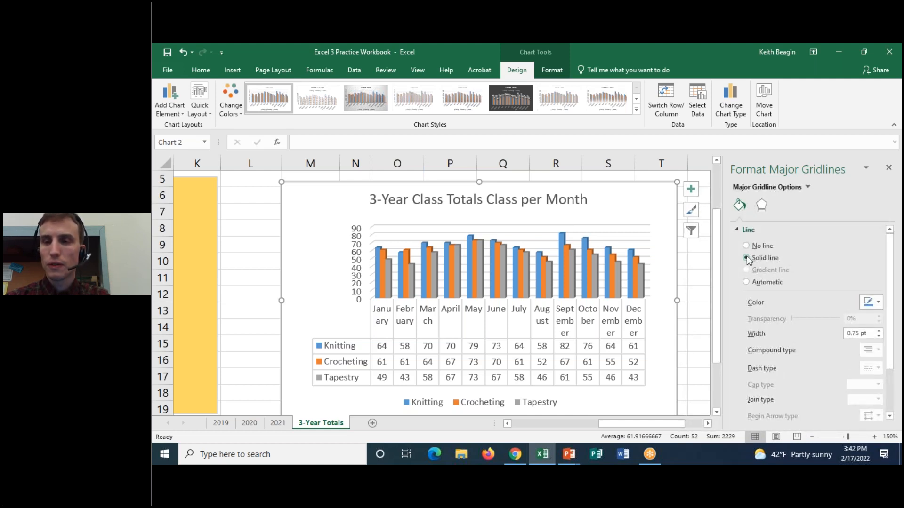
pyautogui.click(878, 304)
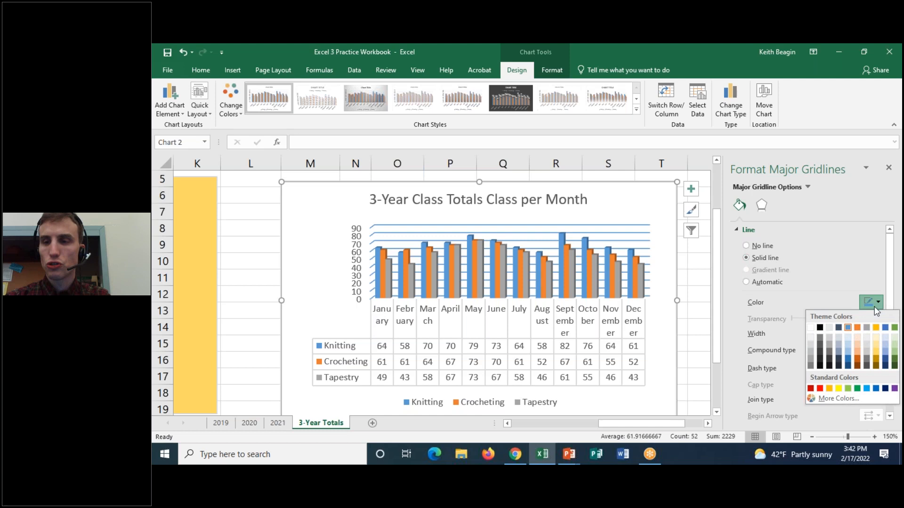
pyautogui.click(819, 327)
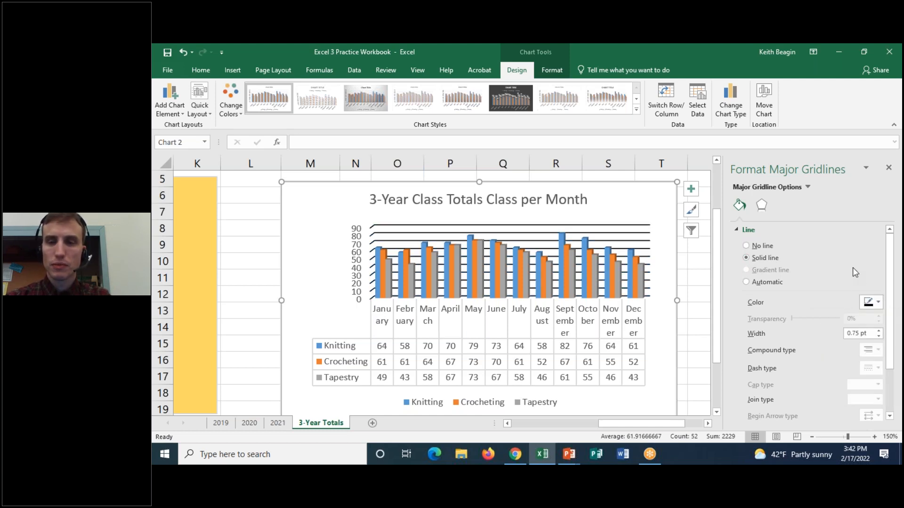
# Examine the remaining line options for the column chart's major gridlines, keeping the width at 0.75 pt.
pyautogui.scroll(-1, 822, 319)
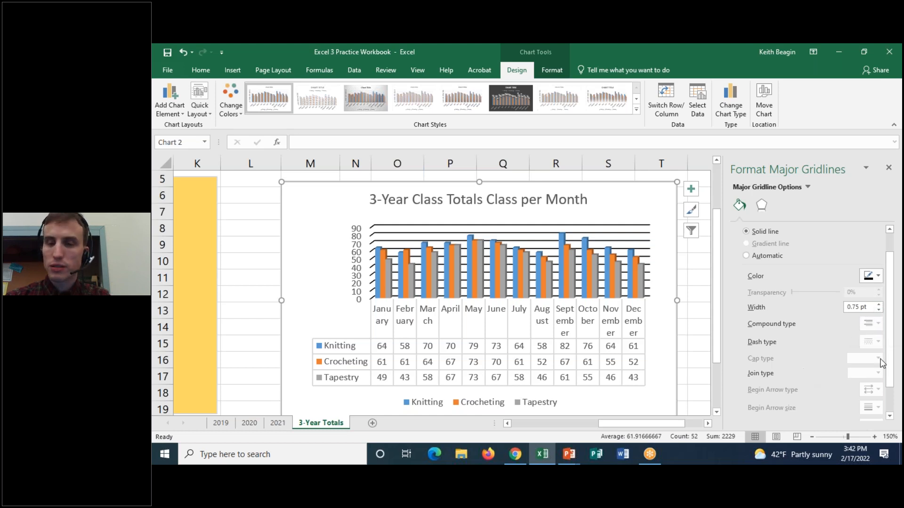
pyautogui.scroll(-1, 818, 318)
pyautogui.scroll(1, 825, 314)
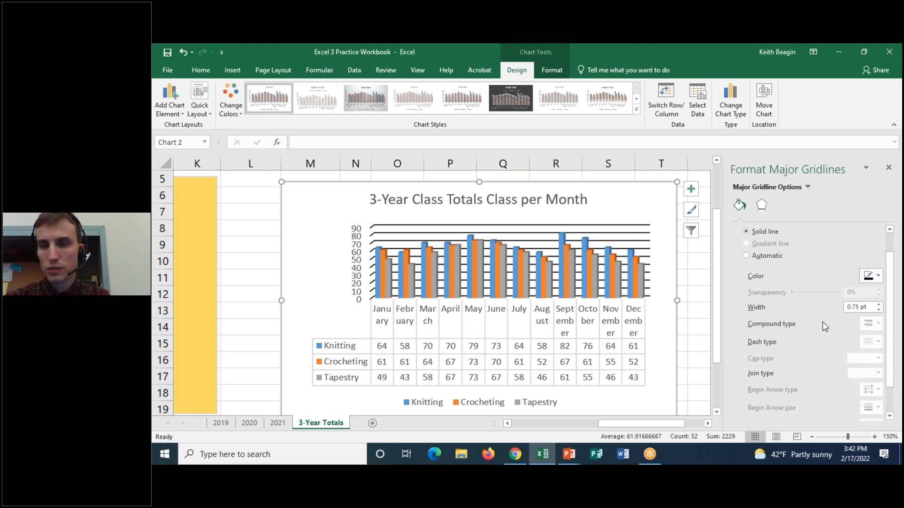
pyautogui.scroll(1, 819, 337)
pyautogui.scroll(-1, 819, 338)
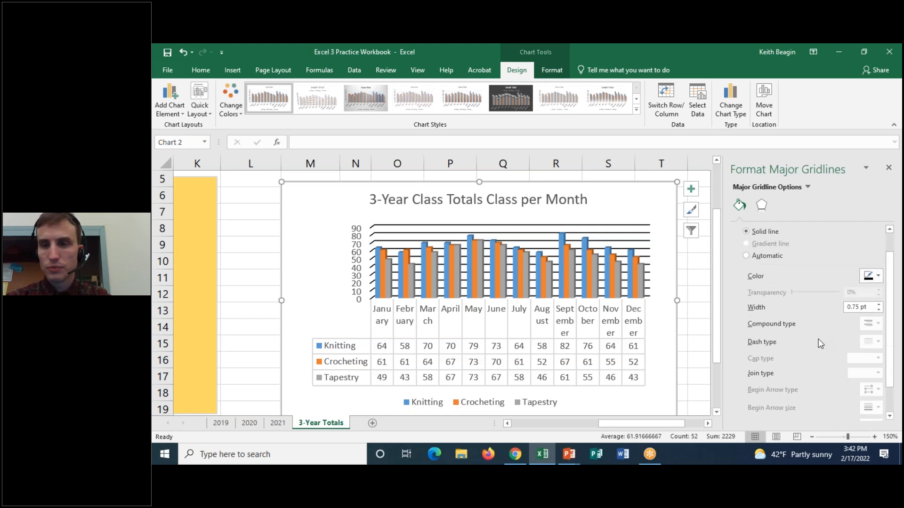
pyautogui.click(880, 304)
pyautogui.click(880, 310)
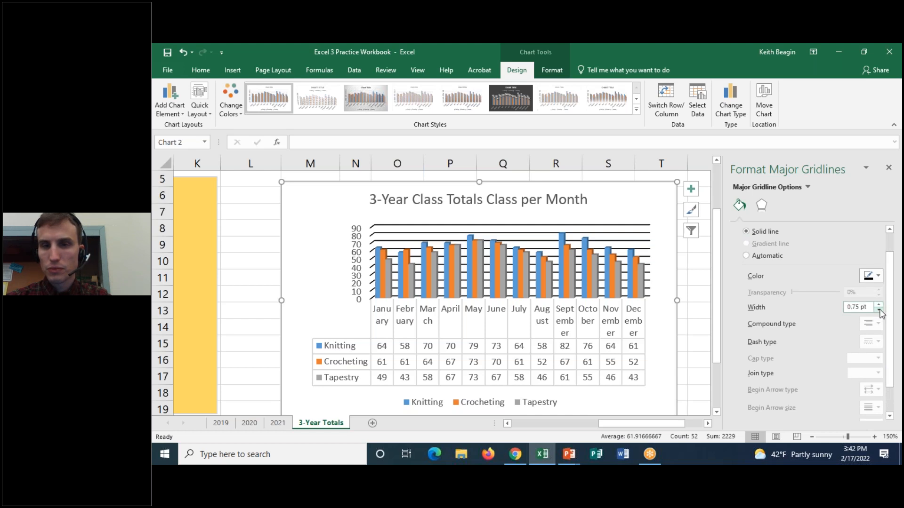
pyautogui.scroll(-1, 826, 317)
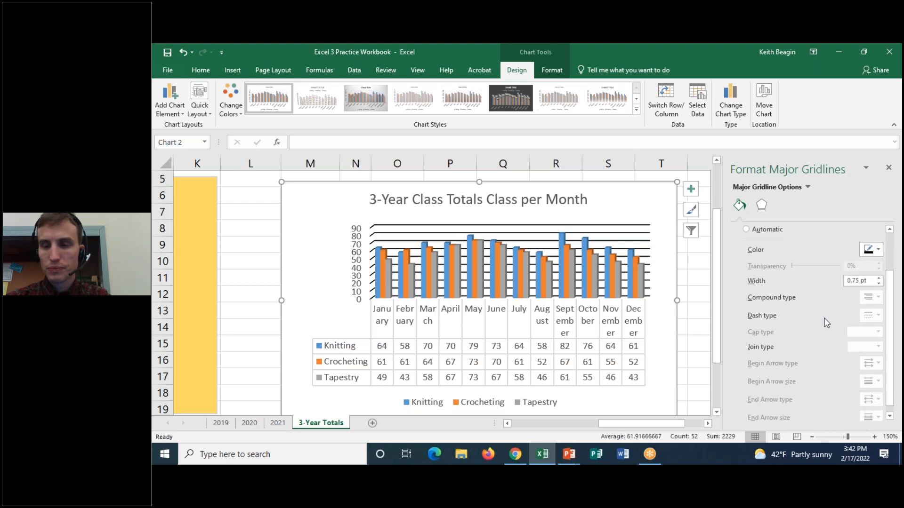
pyautogui.scroll(2, 827, 323)
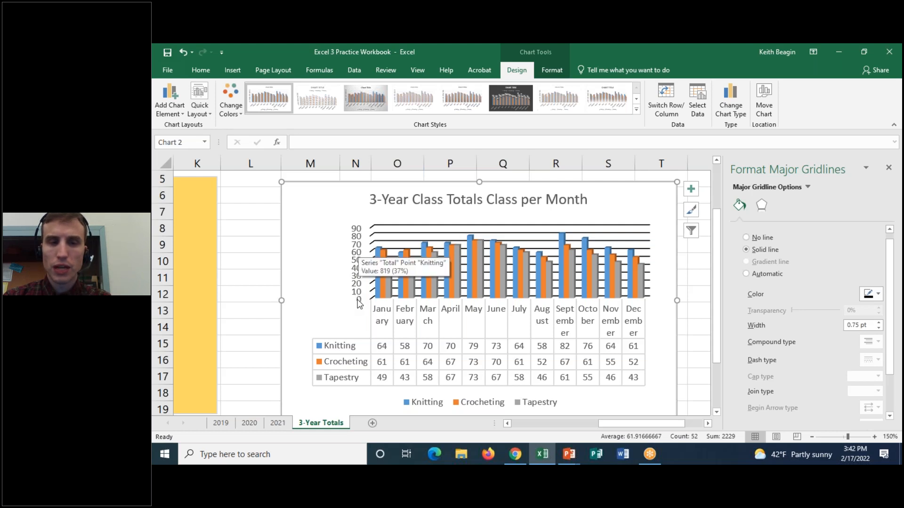
# Set the major unit of the column chart's vertical axis to 5.
pyautogui.click(357, 235)
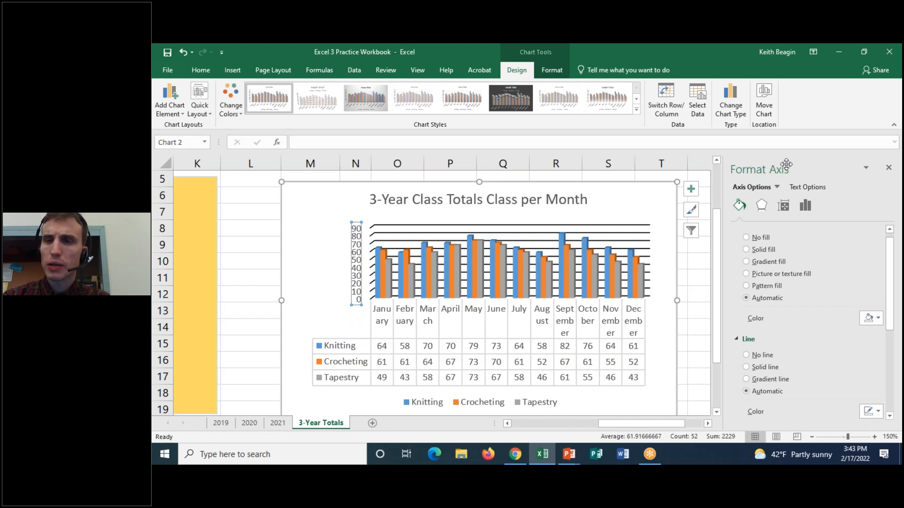
pyautogui.click(806, 208)
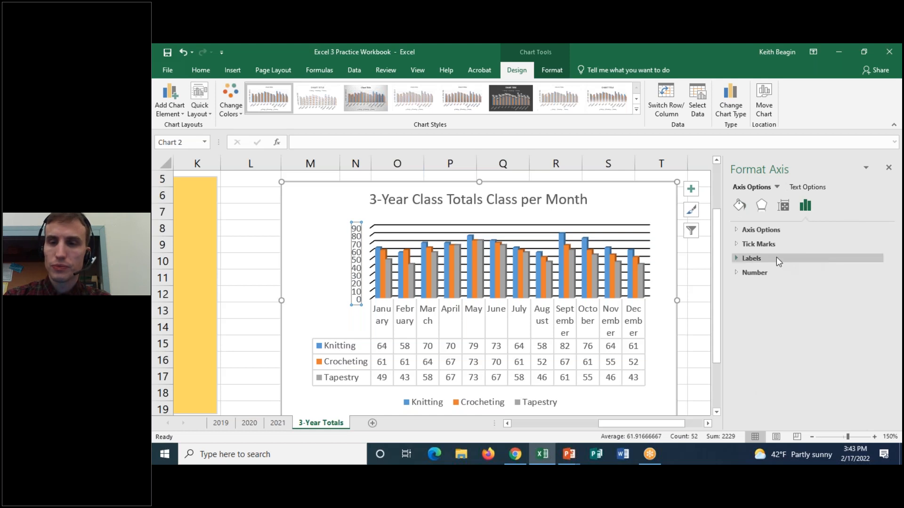
pyautogui.click(737, 231)
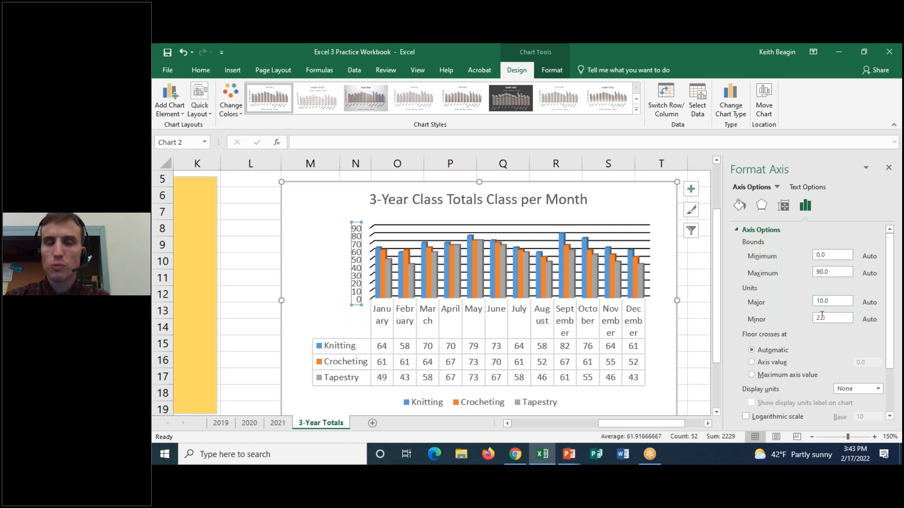
pyautogui.click(829, 301)
pyautogui.moveTo(835, 300); pyautogui.dragTo(756, 302)
pyautogui.write('5')
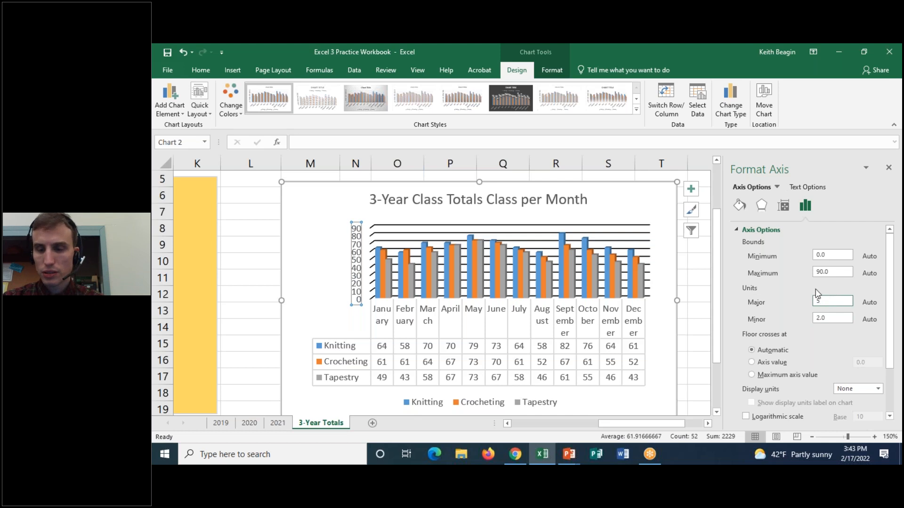
pyautogui.press('Return')
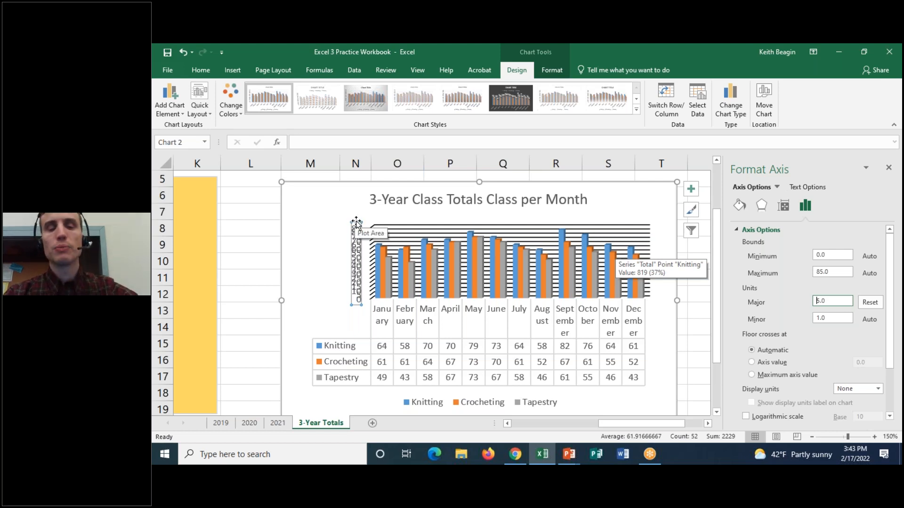
# Try an 8 pt font size on the vertical axis labels and return them to 9 pt.
pyautogui.click(201, 70)
pyautogui.click(320, 91)
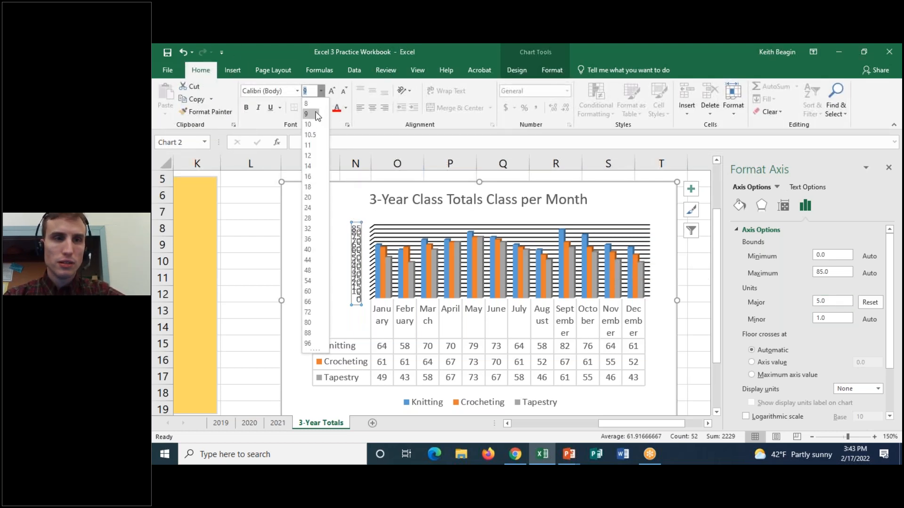
pyautogui.click(306, 104)
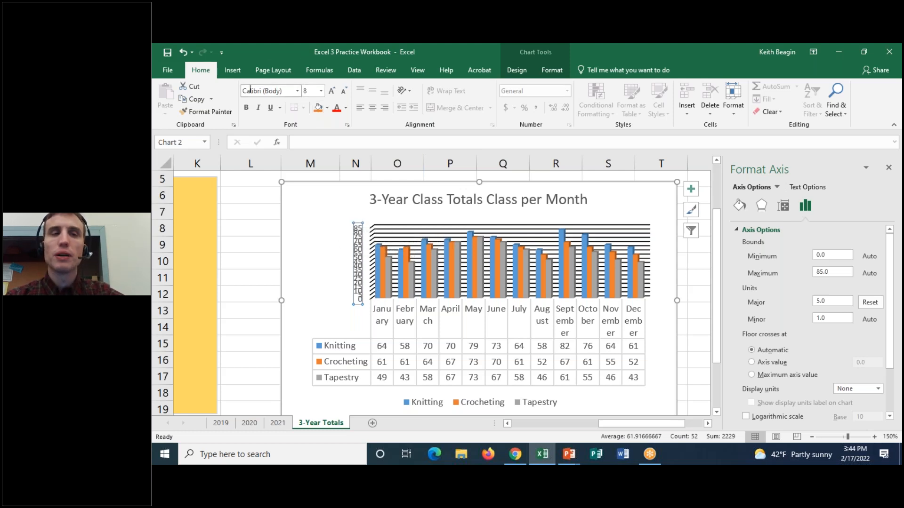
pyautogui.click(299, 93)
pyautogui.click(298, 93)
pyautogui.click(323, 96)
pyautogui.click(313, 117)
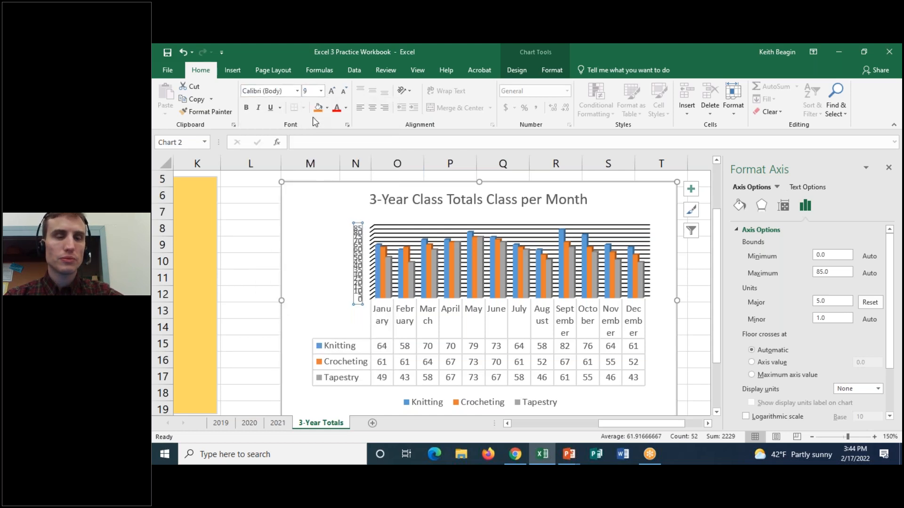
# Set the major unit of the column chart's vertical axis to 10 and close the axis formatting options.
pyautogui.click(289, 233)
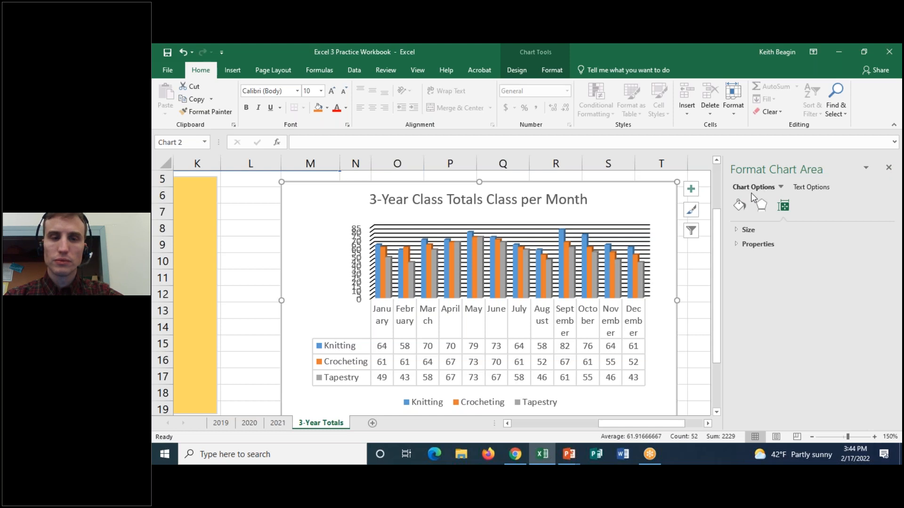
pyautogui.click(372, 232)
pyautogui.click(357, 259)
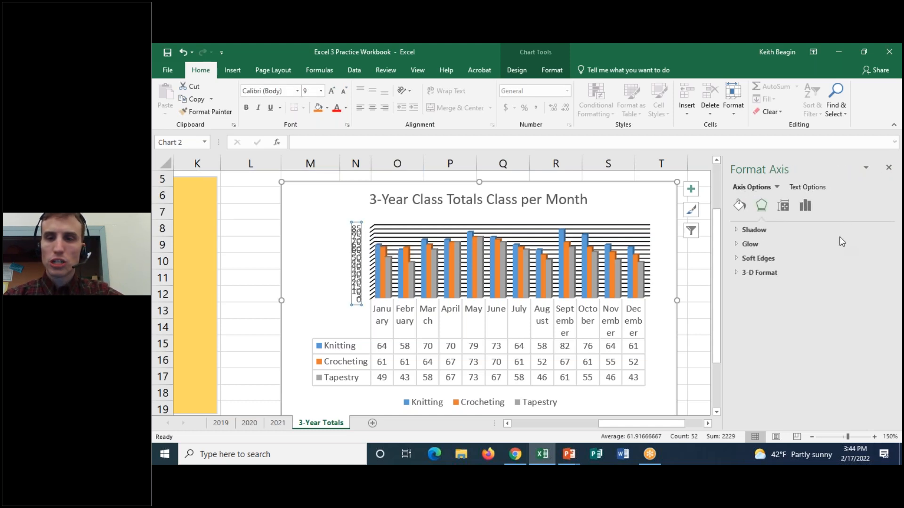
pyautogui.click(391, 224)
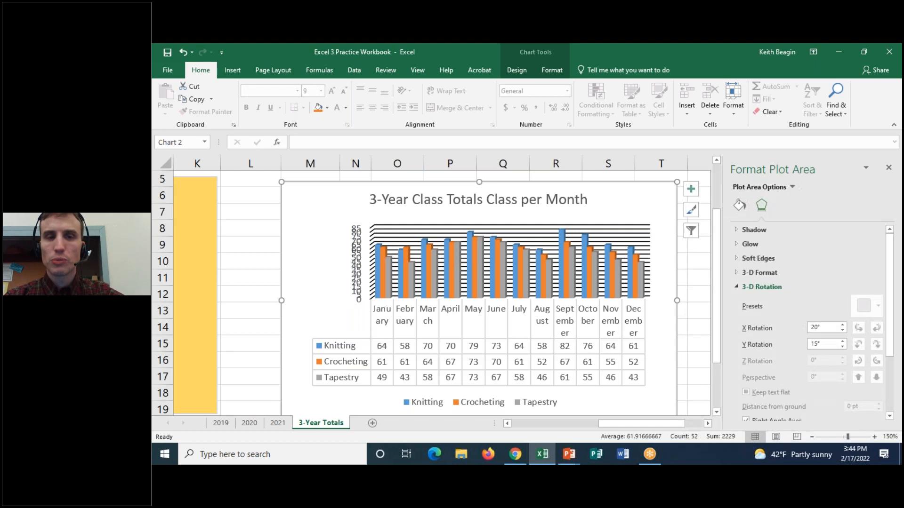
pyautogui.click(371, 231)
pyautogui.click(356, 233)
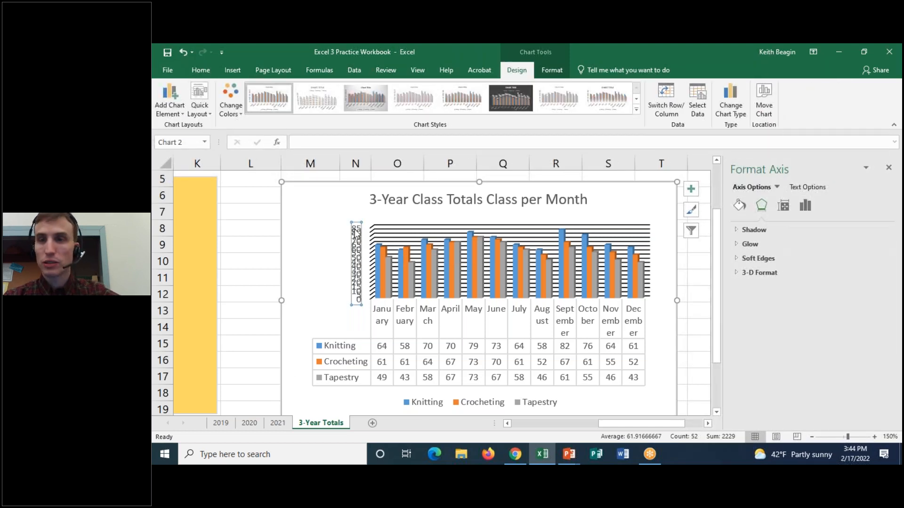
pyautogui.click(806, 206)
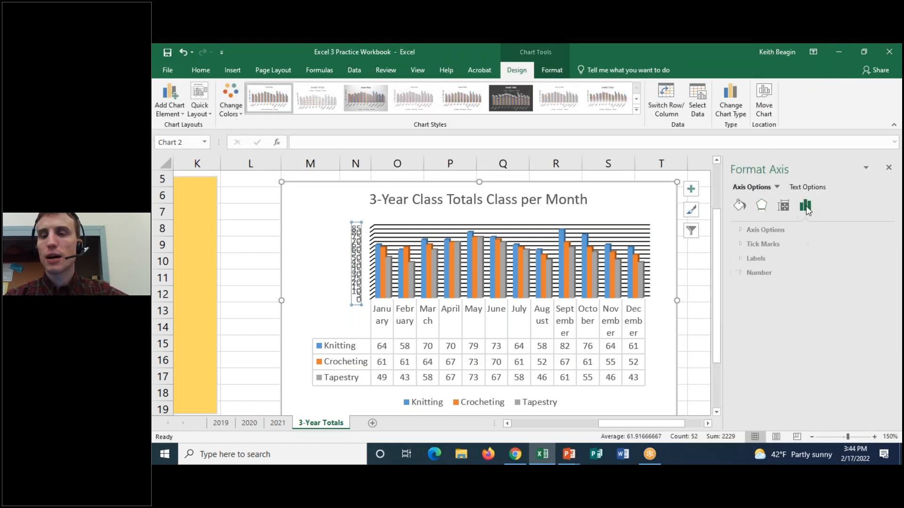
pyautogui.click(737, 230)
pyautogui.click(832, 301)
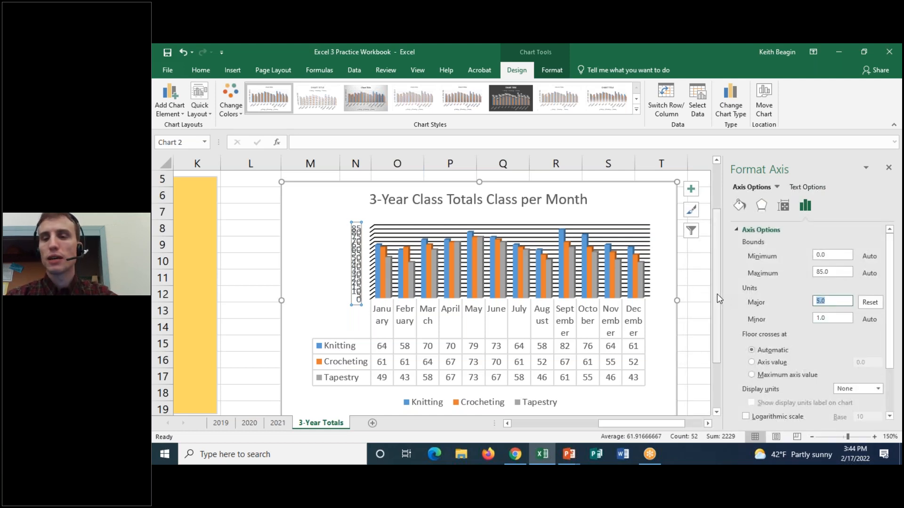
pyautogui.write('10')
pyautogui.press('Return')
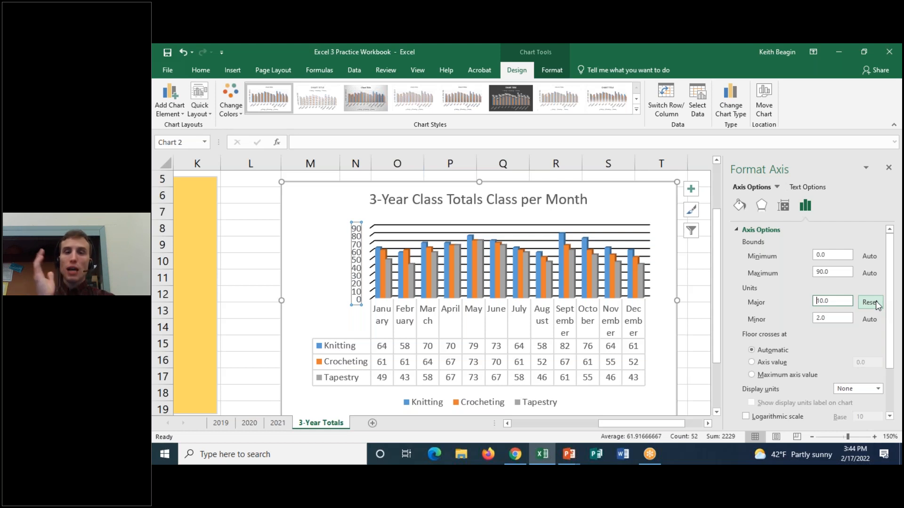
pyautogui.click(889, 168)
# Circle the Knitting label in the data table, draw a red arrow to its January column, and erase the annotation.
pyautogui.moveTo(503, 265)
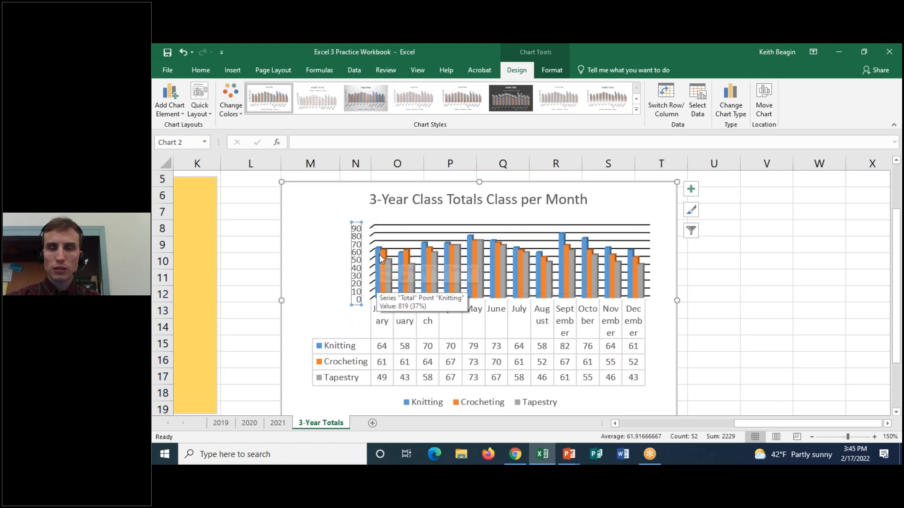
pyautogui.click(605, 47)
pyautogui.click(626, 73)
pyautogui.moveTo(333, 328)
pyautogui.mouseDown()
pyautogui.moveTo(312, 356)
pyautogui.moveTo(325, 329)
pyautogui.moveTo(375, 293)
pyautogui.moveTo(367, 294)
pyautogui.mouseUp()
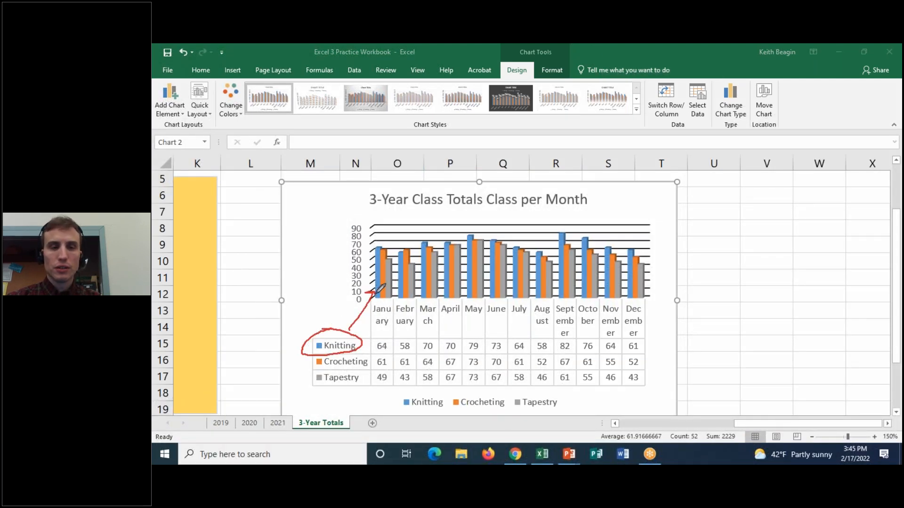
pyautogui.click(605, 47)
pyautogui.click(624, 123)
pyautogui.click(611, 48)
pyautogui.click(622, 63)
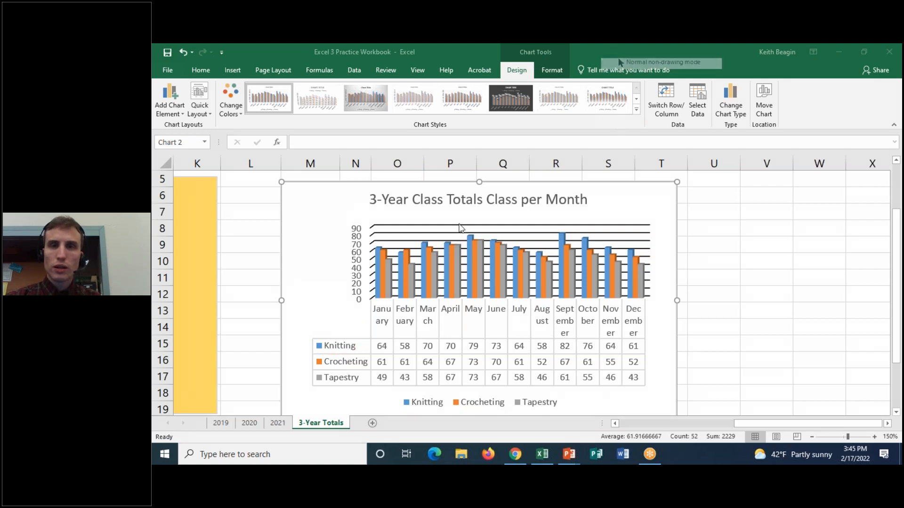
# Select the whole Knitting series in the column chart to view its formatting options, and deselect it.
pyautogui.click(379, 252)
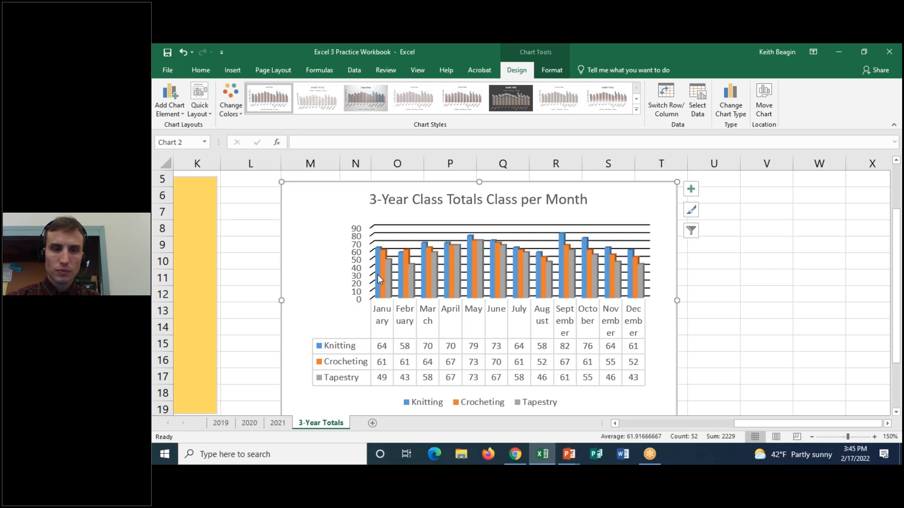
pyautogui.doubleClick(378, 258)
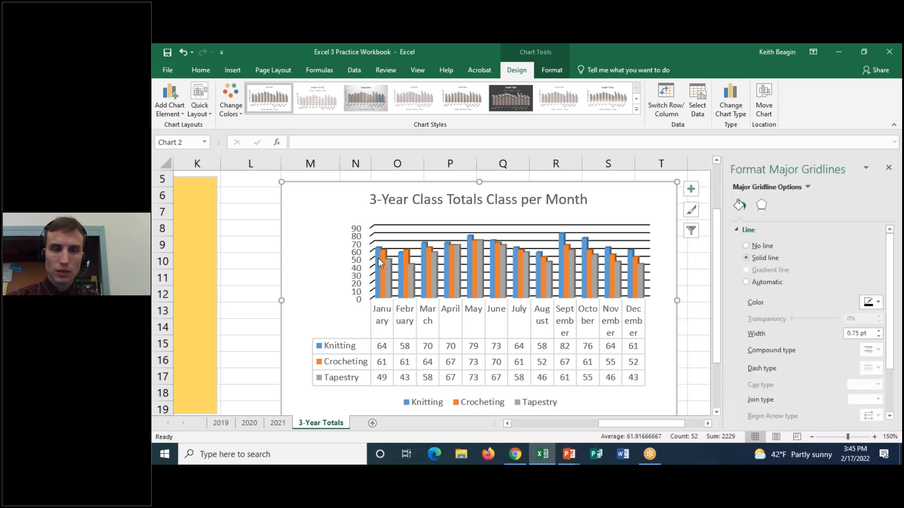
pyautogui.click(380, 293)
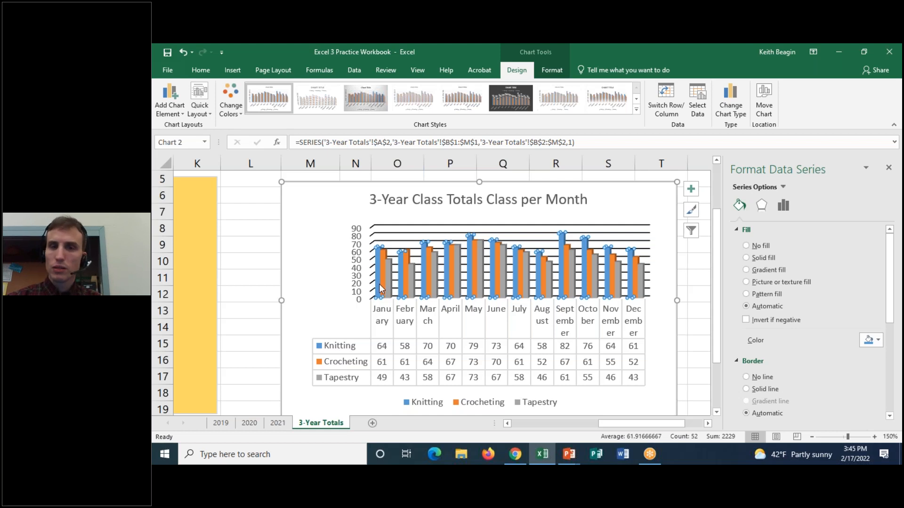
pyautogui.click(613, 219)
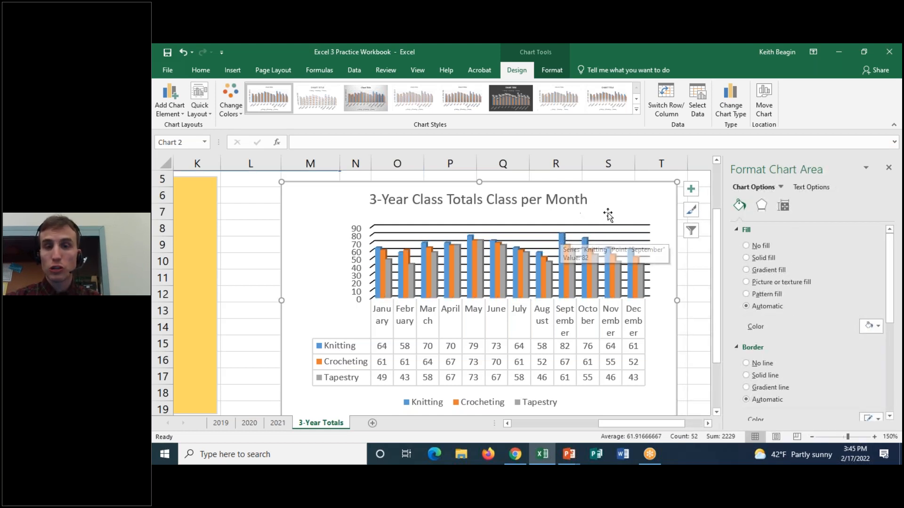
# Give only the September column of the Knitting series a solid black fill, after trying white.
pyautogui.moveTo(562, 255)
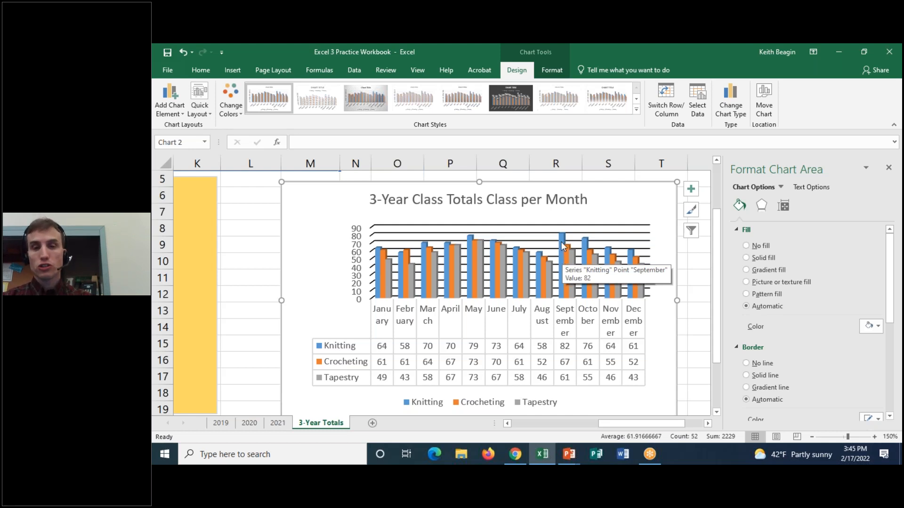
pyautogui.click(561, 242)
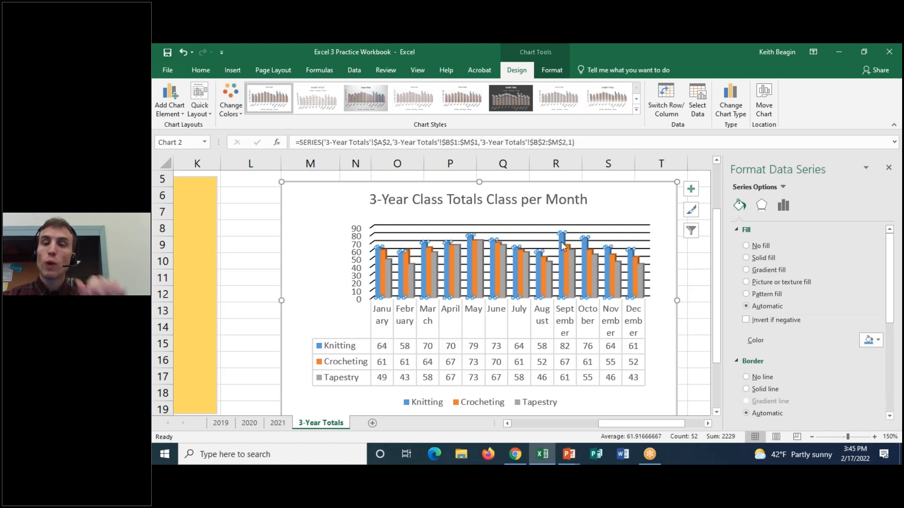
pyautogui.click(561, 242)
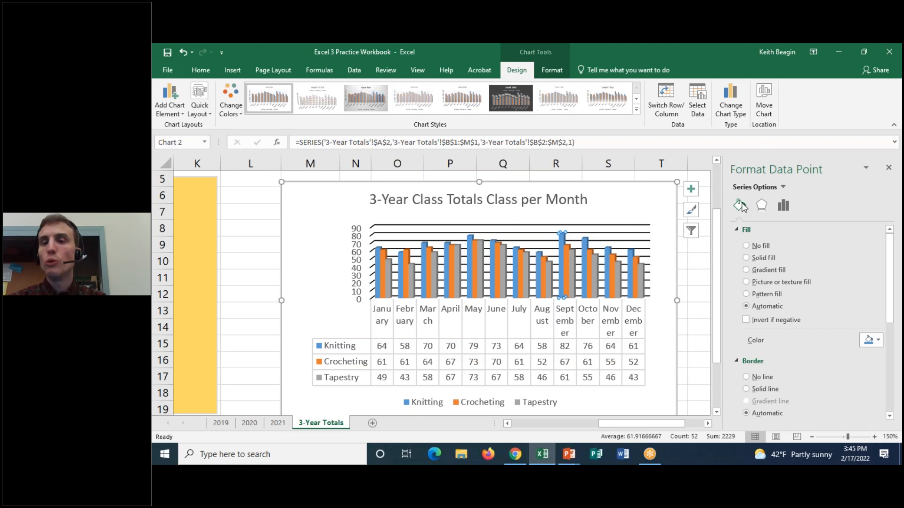
pyautogui.click(746, 258)
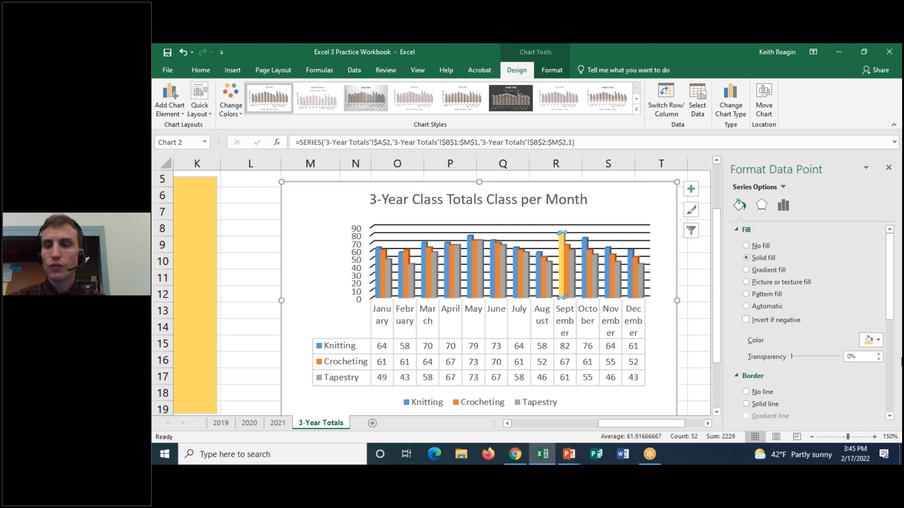
pyautogui.click(873, 339)
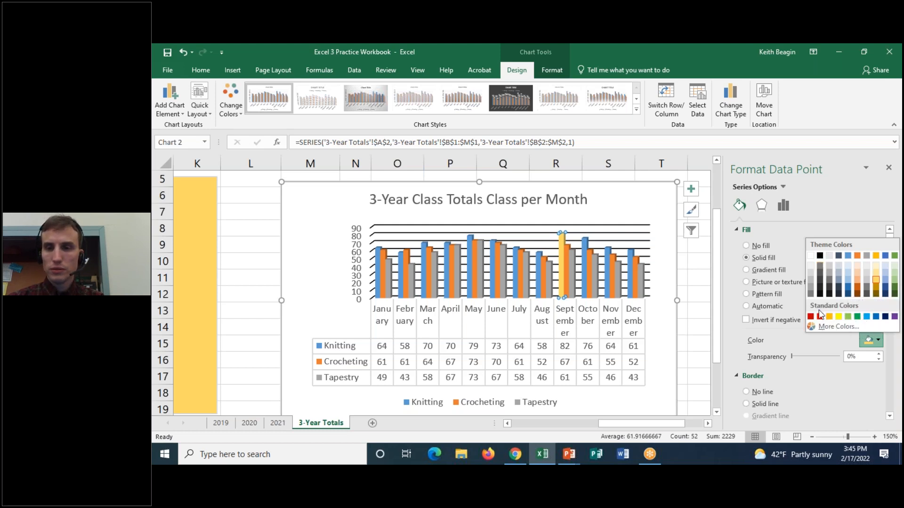
pyautogui.click(811, 256)
pyautogui.click(871, 339)
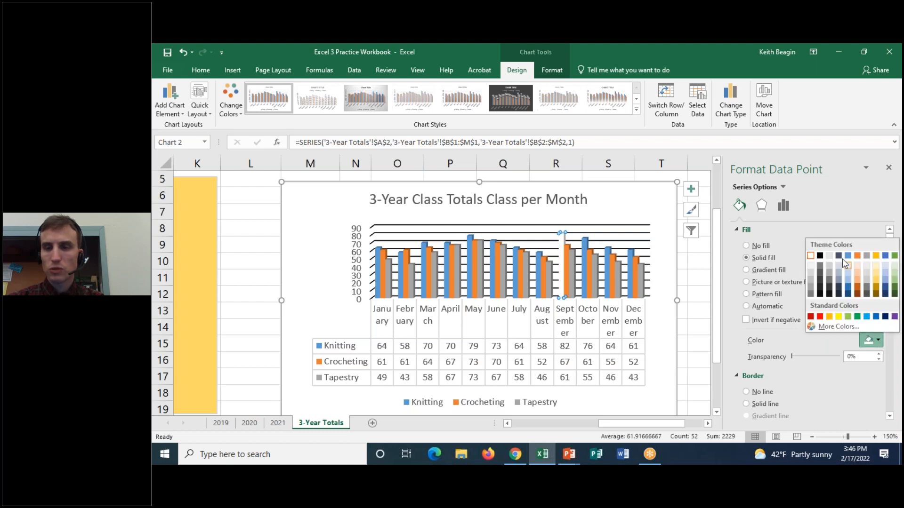
pyautogui.click(822, 255)
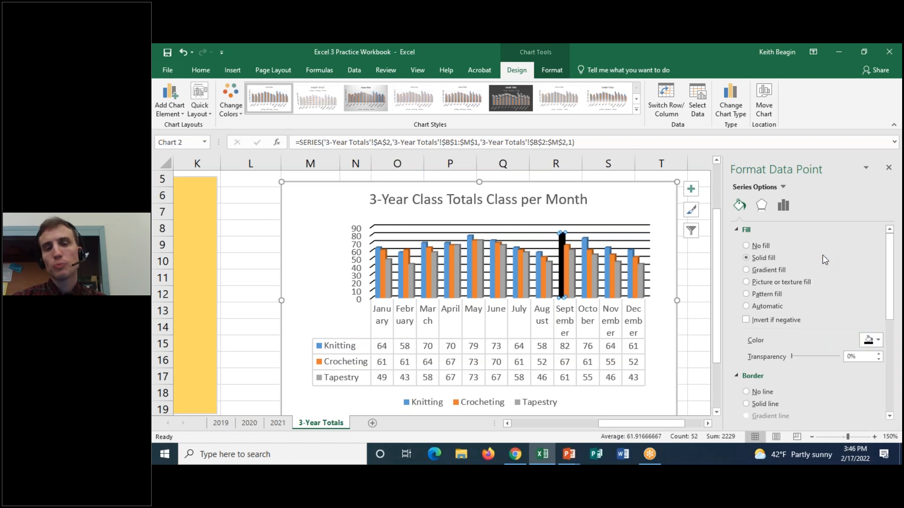
pyautogui.click(652, 202)
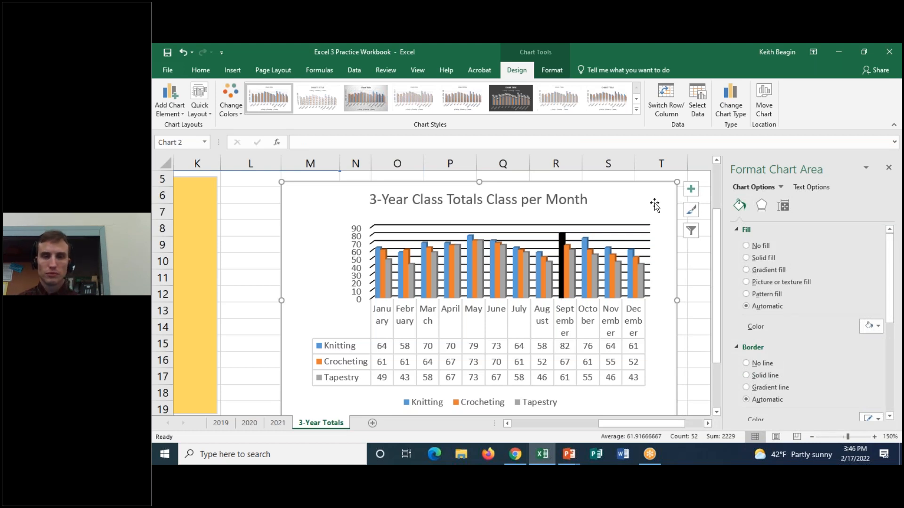
# Add axis titles to the column chart and change the vertical one to "Number of Attendees".
pyautogui.click(691, 189)
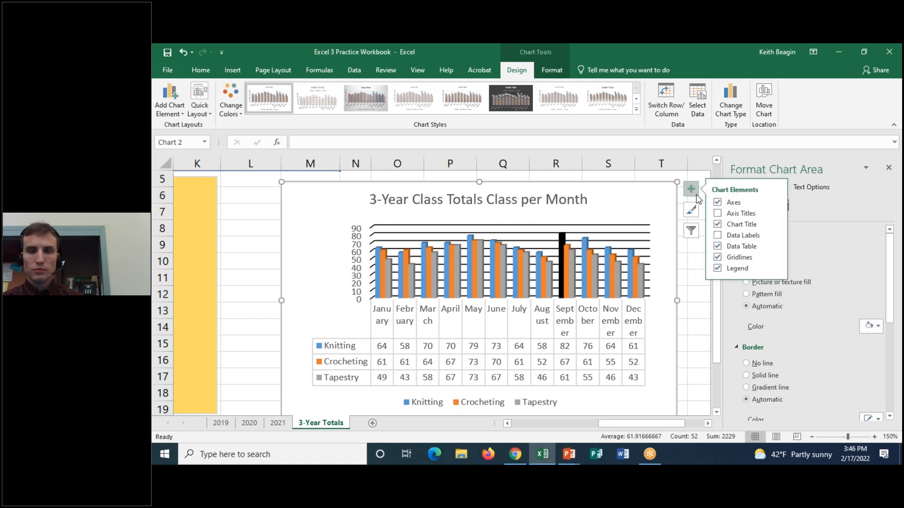
pyautogui.click(718, 213)
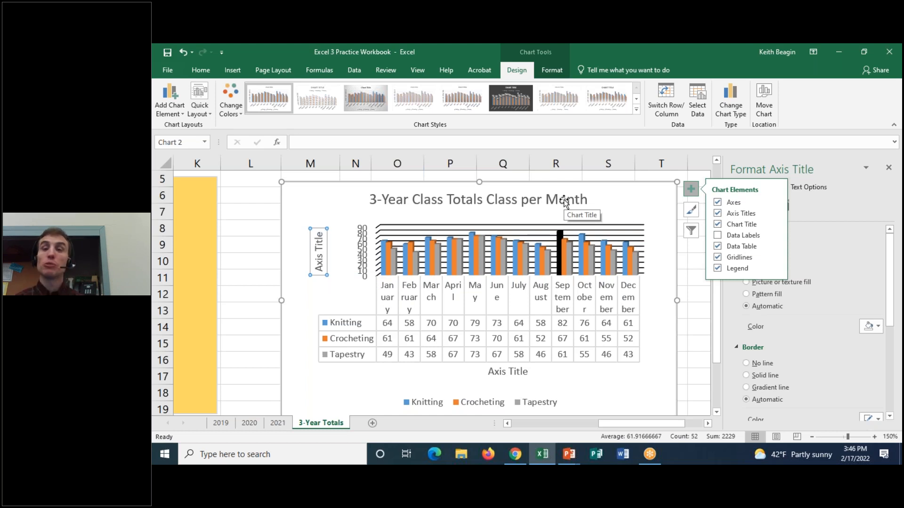
pyautogui.doubleClick(319, 241)
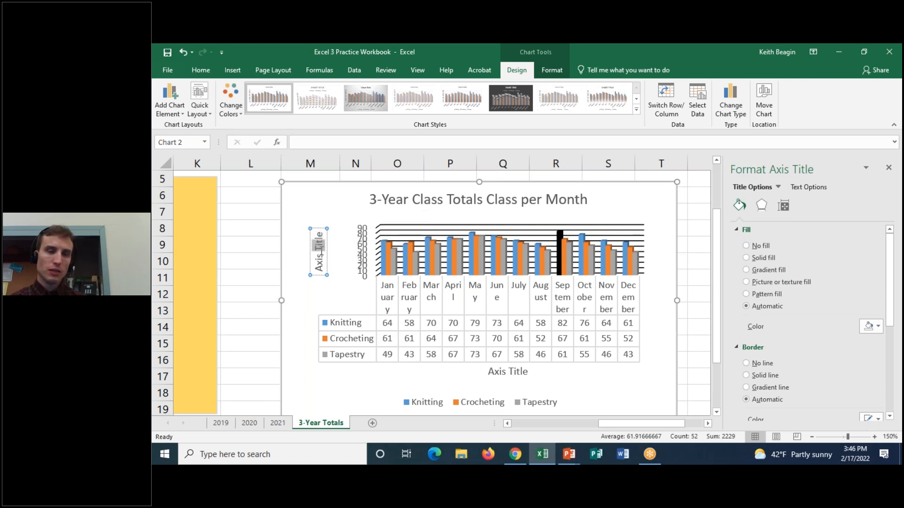
pyautogui.click(320, 232)
pyautogui.moveTo(321, 232); pyautogui.dragTo(321, 276)
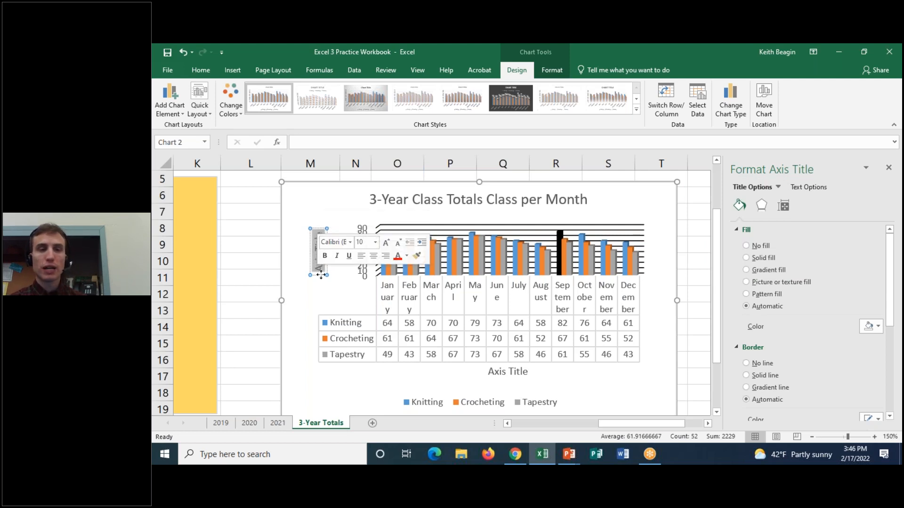
pyautogui.press('Delete')
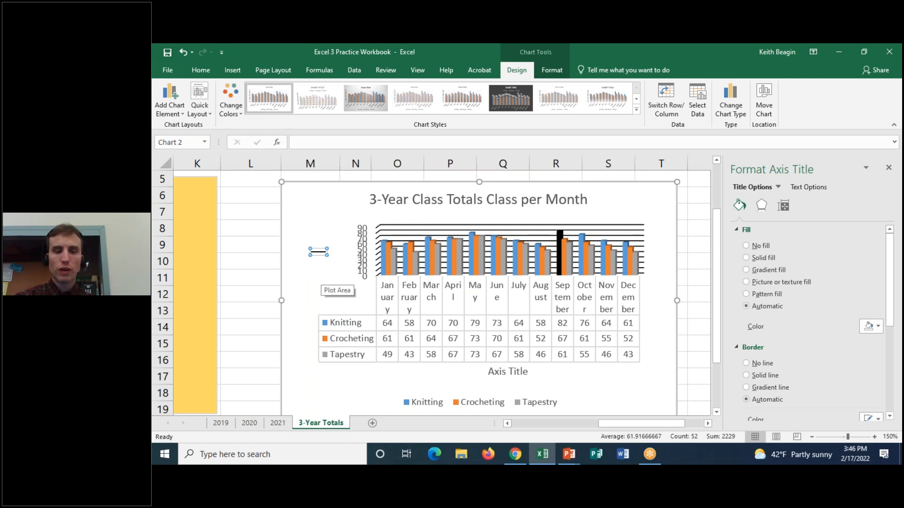
pyautogui.write('Number of A')
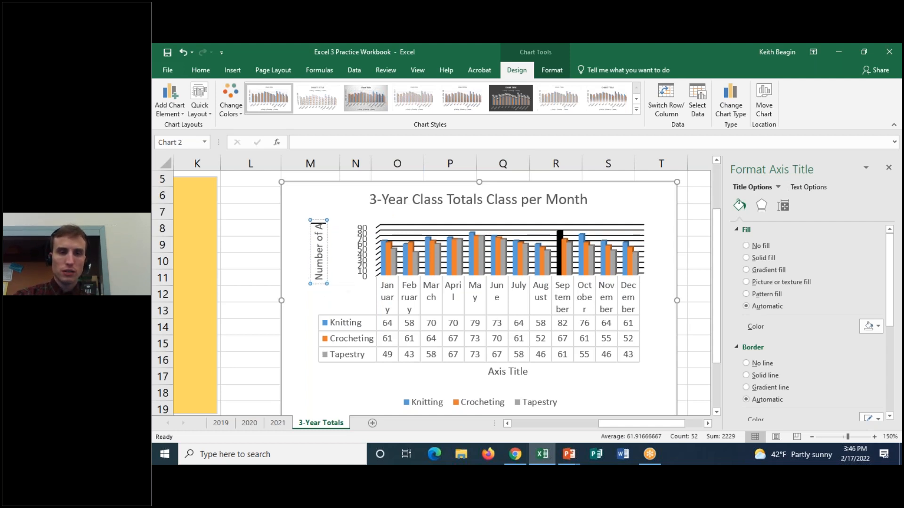
pyautogui.write('ttendees')
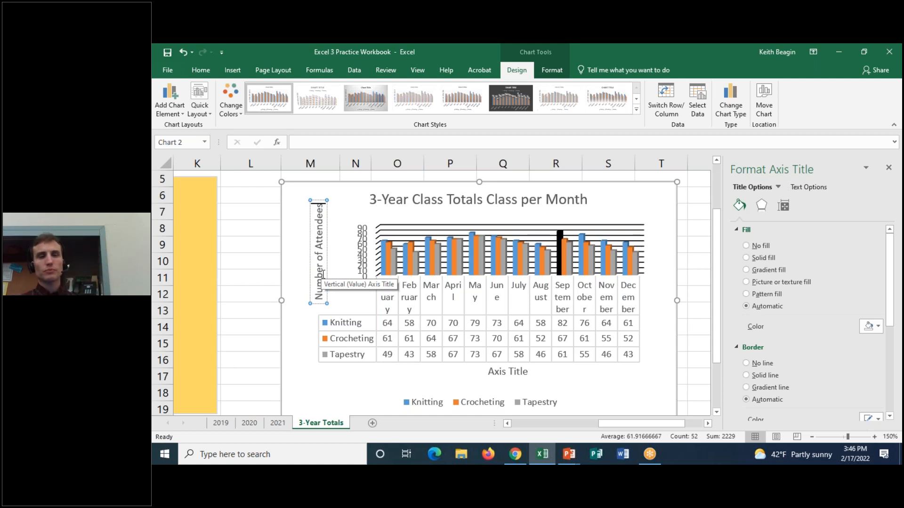
pyautogui.click(352, 188)
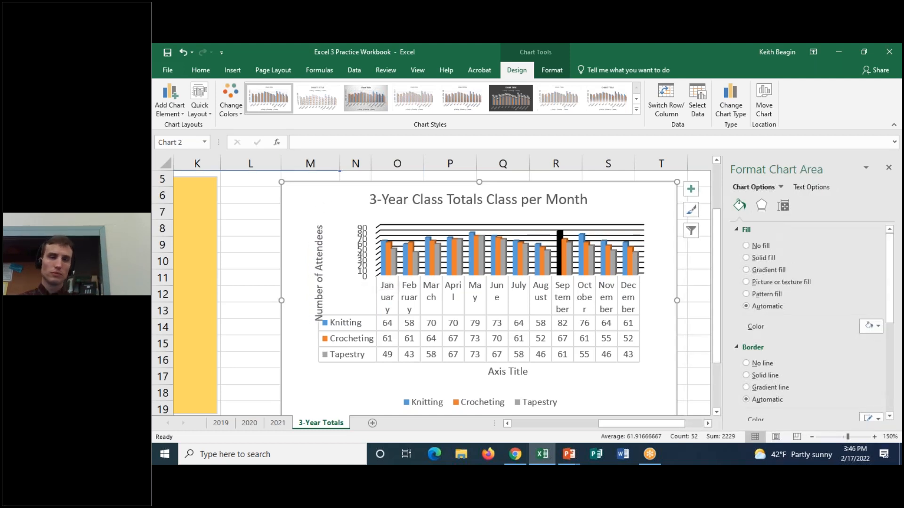
# Move the vertical axis title closer to the axis numbers and up, clear of the data table.
pyautogui.click(320, 240)
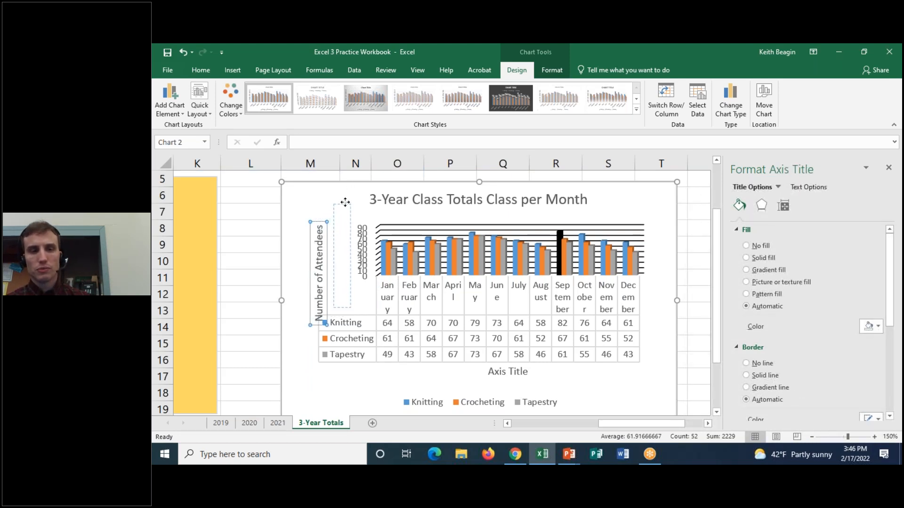
pyautogui.click(422, 187)
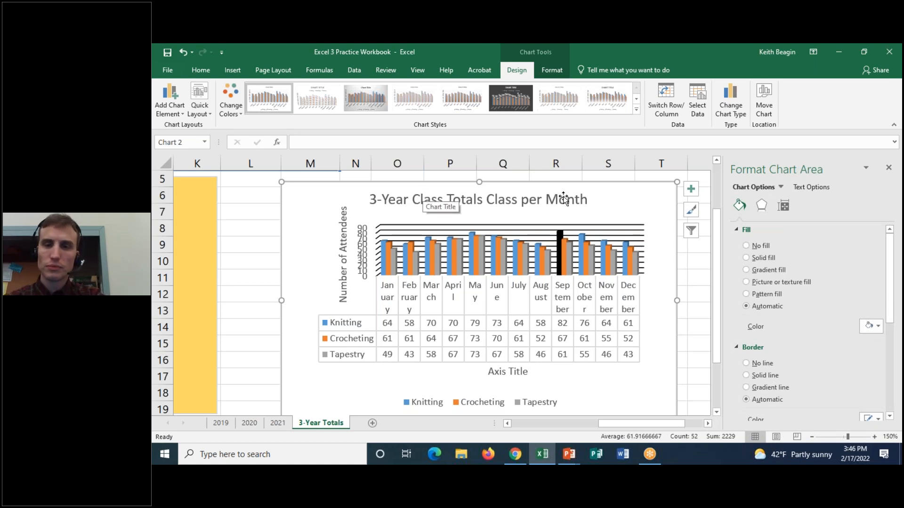
# Try data labels on the column chart and turn them off again.
pyautogui.click(690, 190)
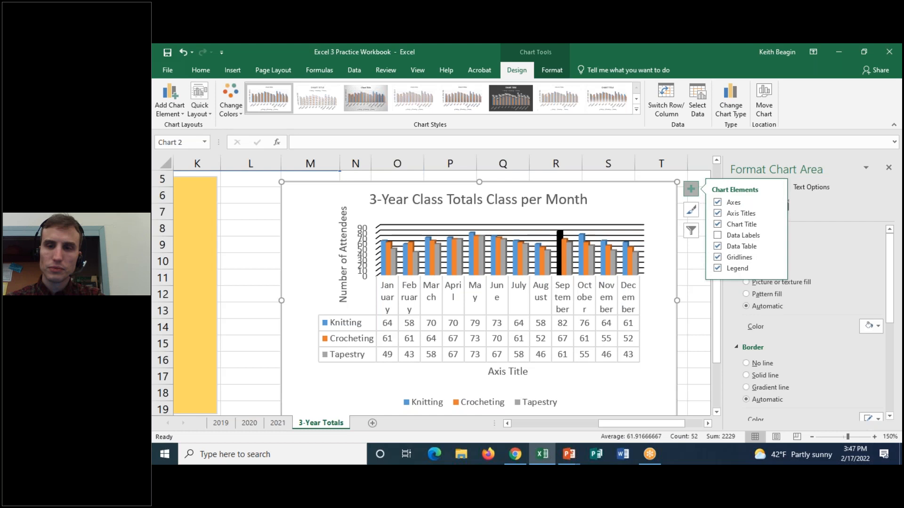
pyautogui.click(722, 238)
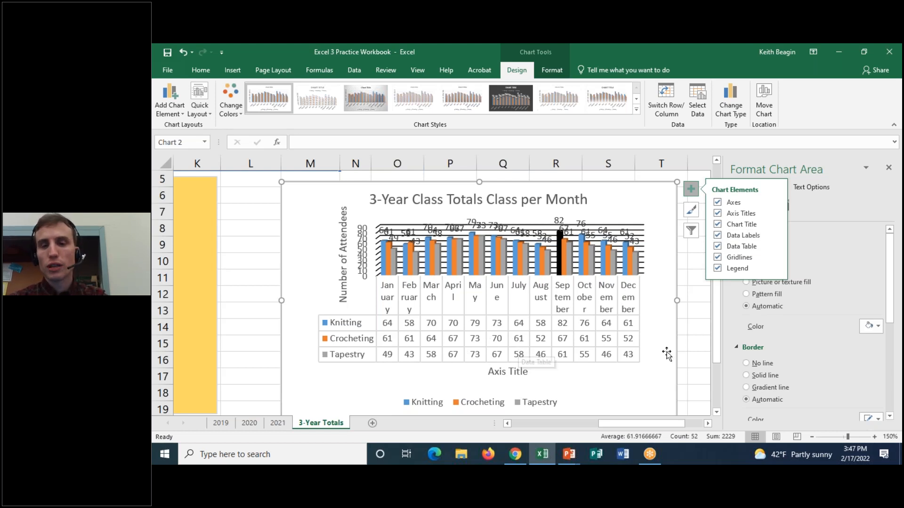
pyautogui.click(725, 236)
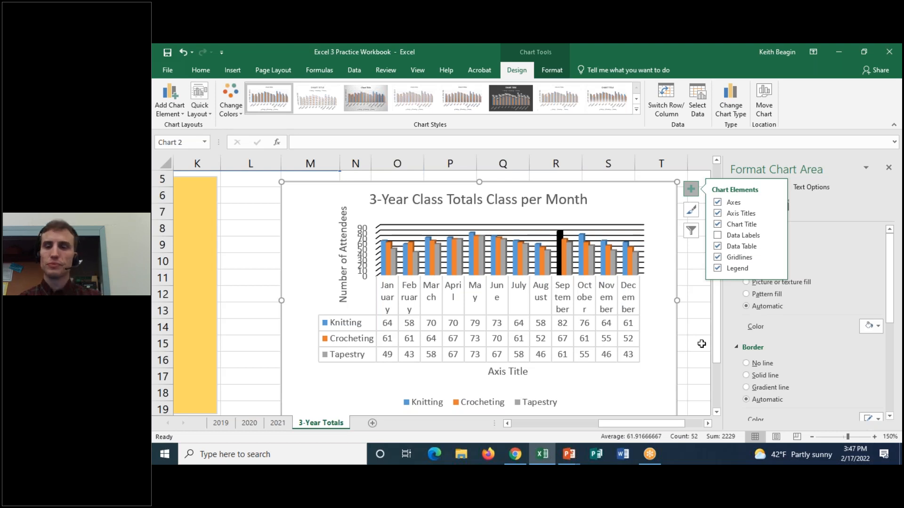
pyautogui.moveTo(716, 306); pyautogui.dragTo(727, 219)
pyautogui.moveTo(612, 423); pyautogui.dragTo(534, 423)
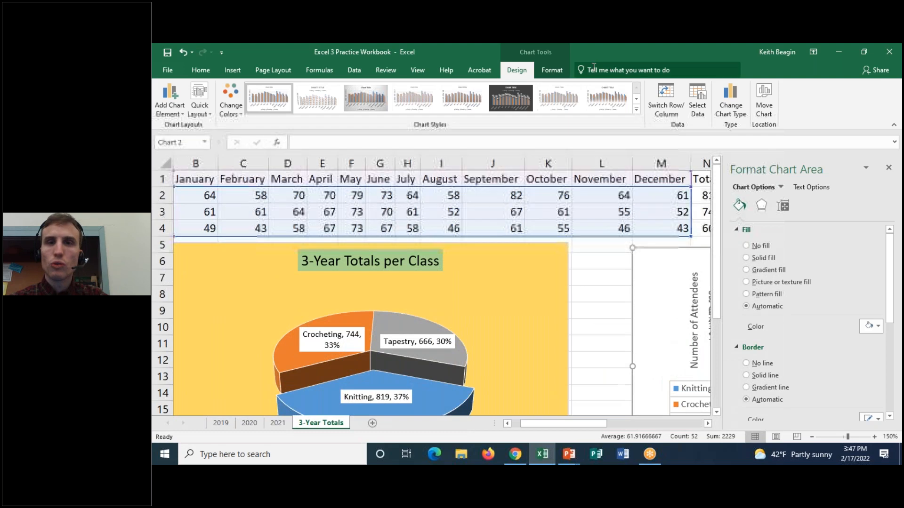
pyautogui.click(562, 75)
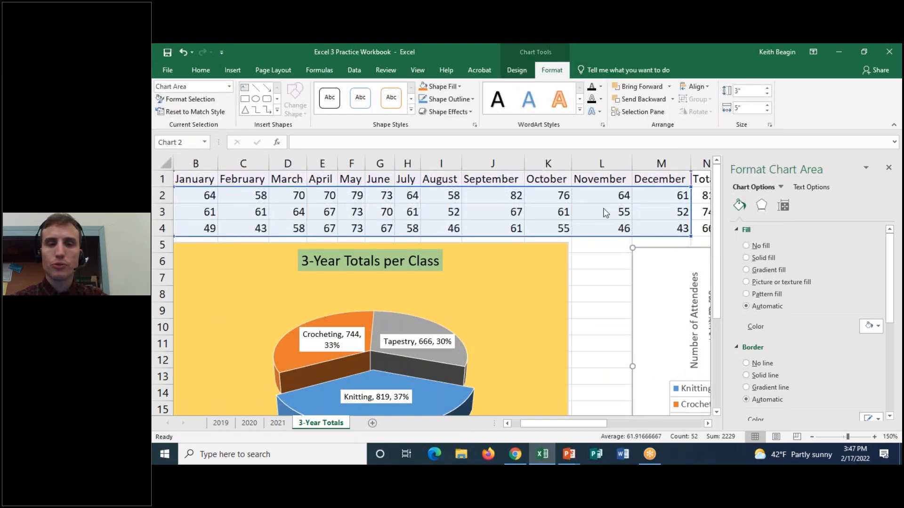
pyautogui.moveTo(601, 425); pyautogui.dragTo(556, 425)
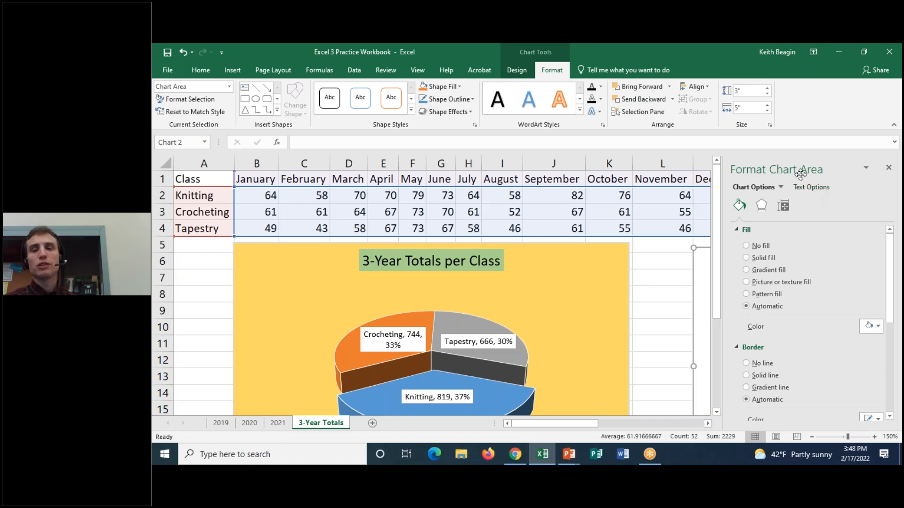
pyautogui.click(499, 348)
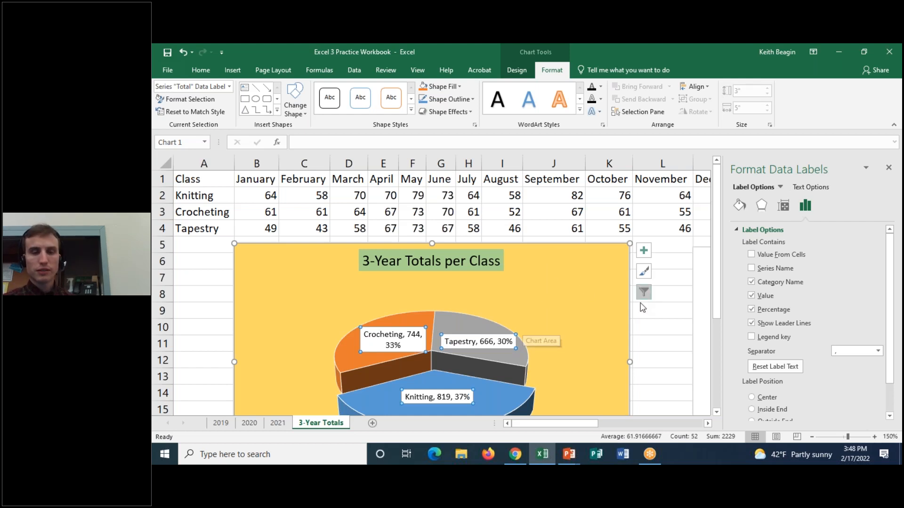
pyautogui.moveTo(717, 244); pyautogui.dragTo(718, 302)
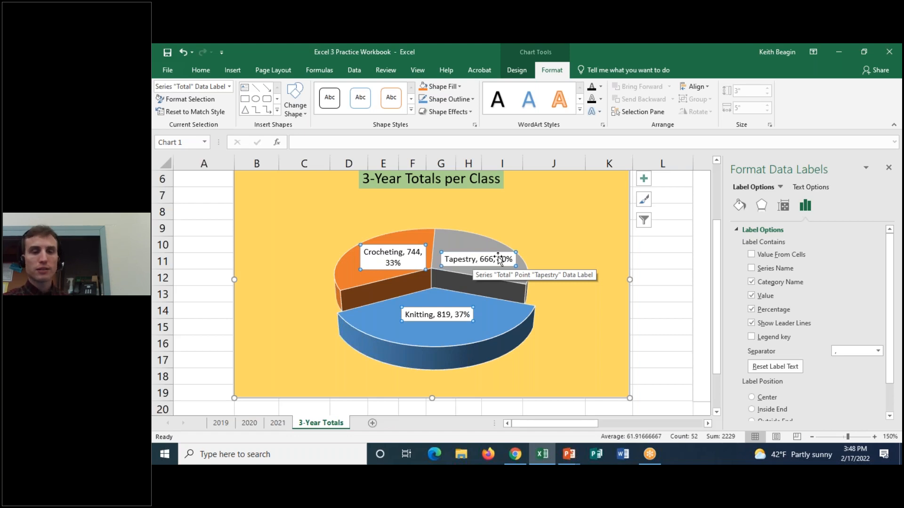
pyautogui.click(474, 260)
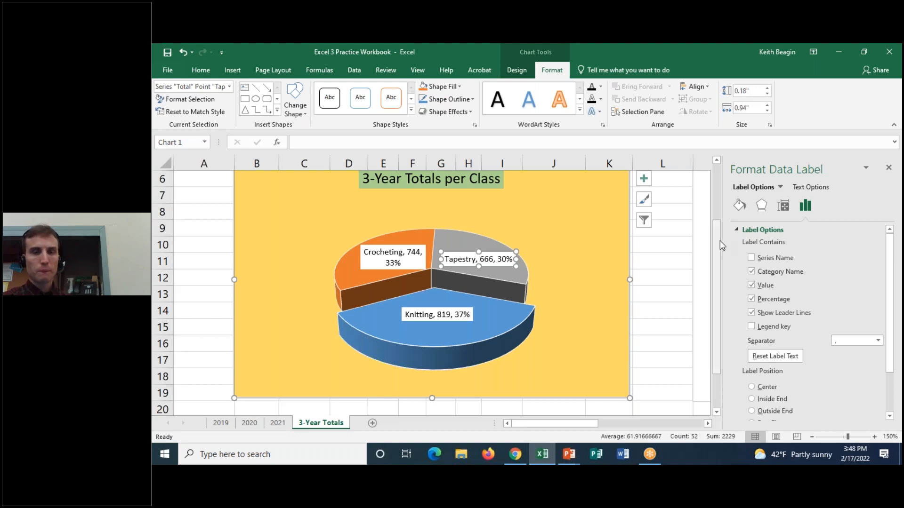
pyautogui.scroll(1, 677, 238)
# Select the whole pie chart, preview how it prints on its own, and return to the worksheet.
pyautogui.click(518, 216)
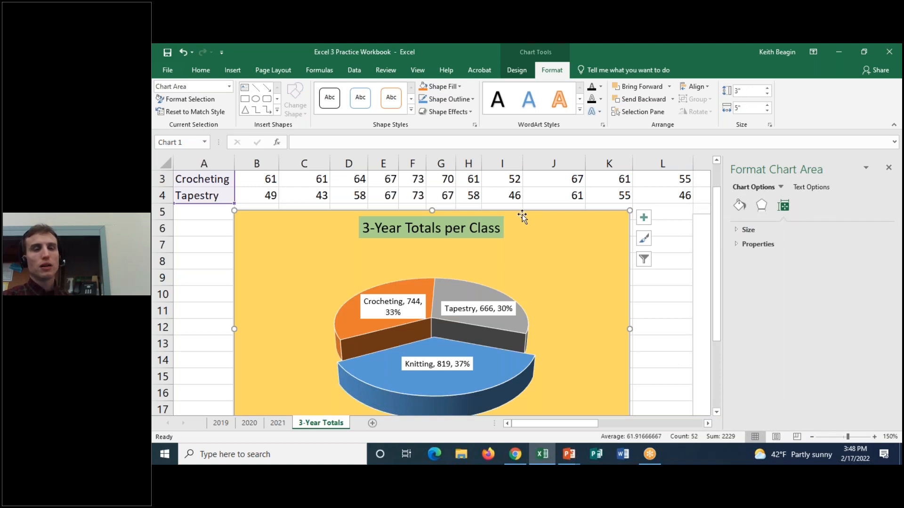
pyautogui.moveTo(595, 421); pyautogui.dragTo(605, 422)
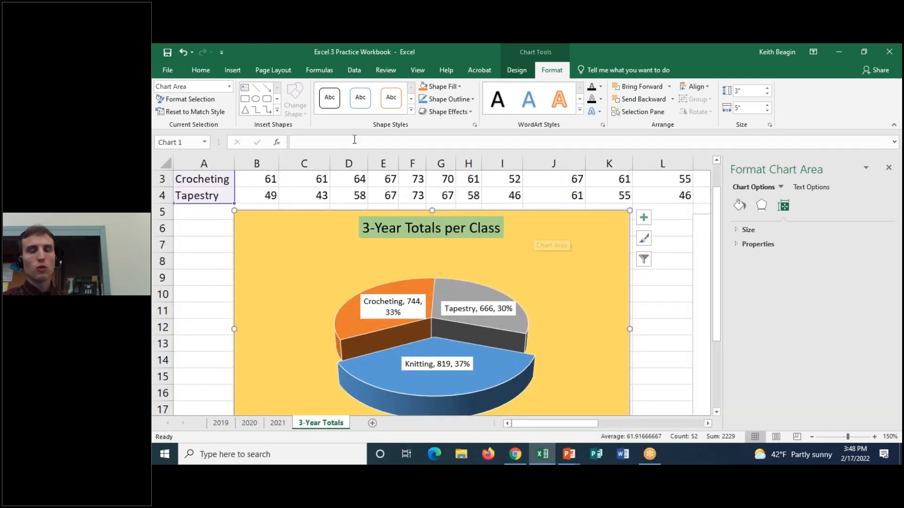
pyautogui.click(171, 71)
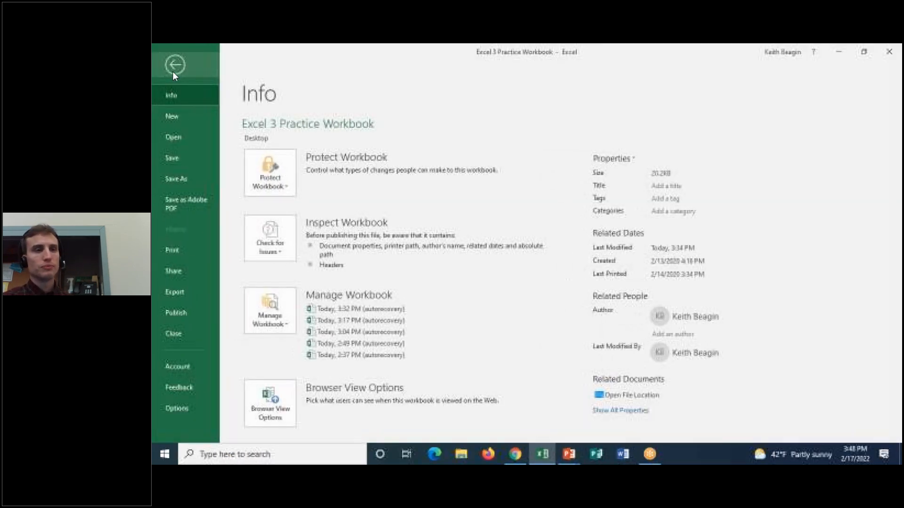
pyautogui.click(171, 243)
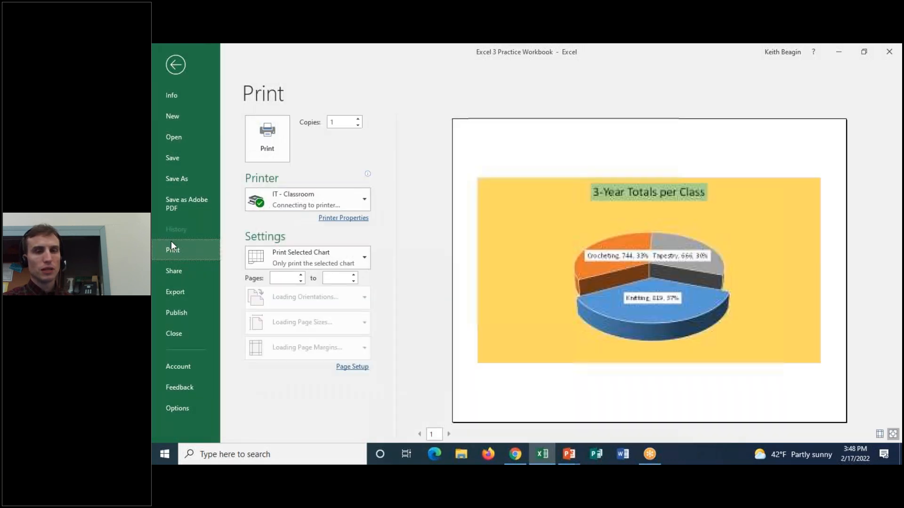
pyautogui.click(175, 66)
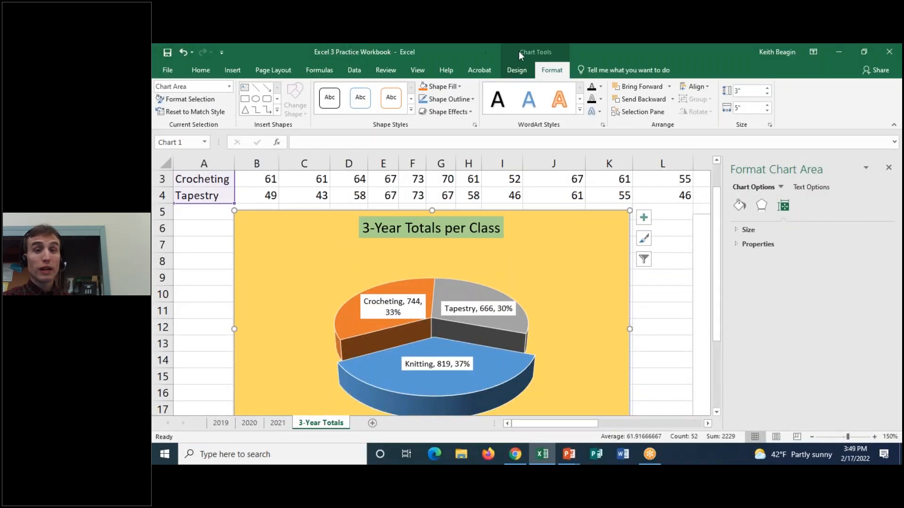
# Select cell A7 outside the charts, preview the sheet for printing, and set the page orientation to landscape.
pyautogui.click(215, 238)
pyautogui.click(167, 70)
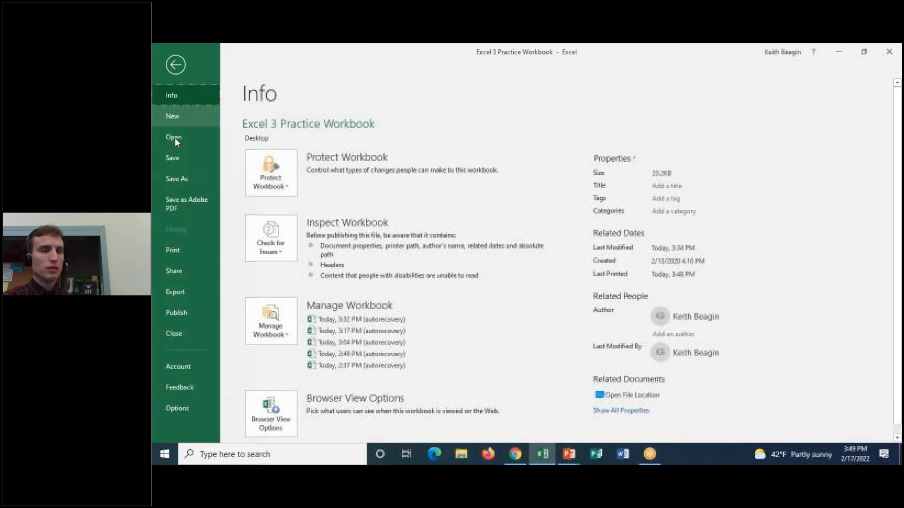
pyautogui.click(177, 246)
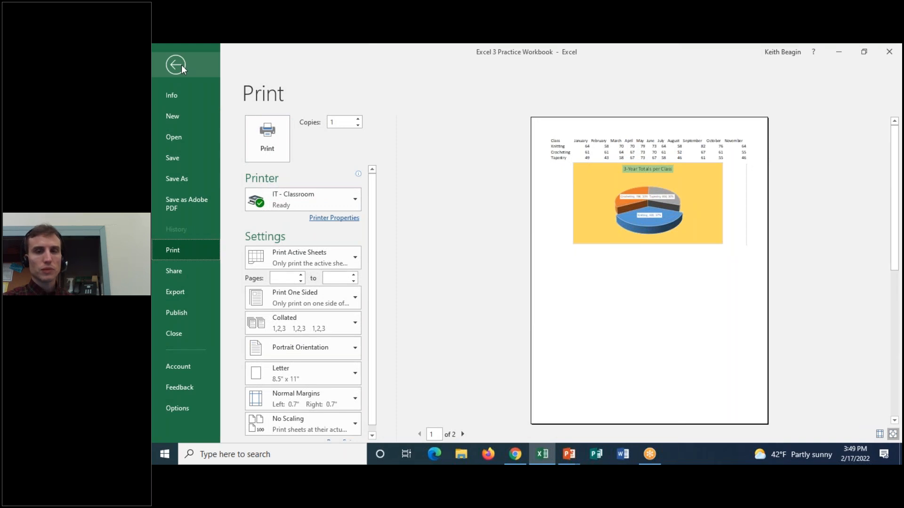
pyautogui.click(308, 348)
pyautogui.click(309, 391)
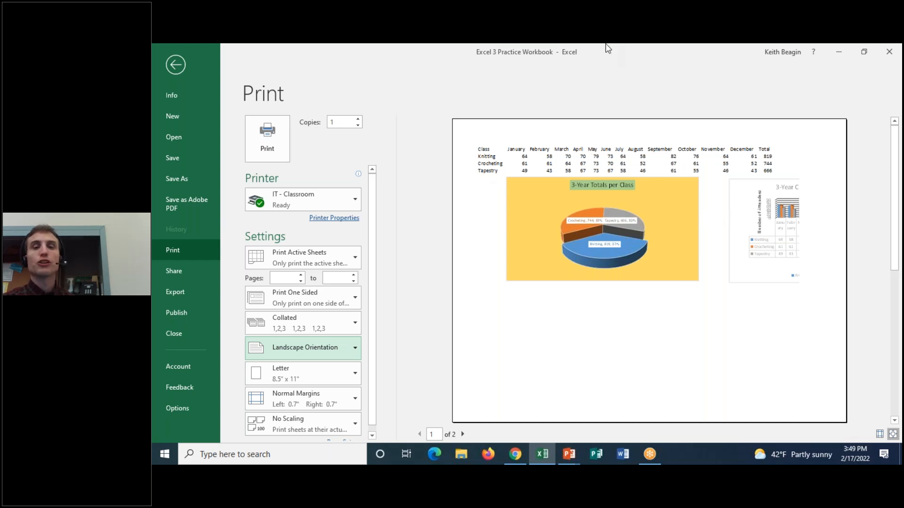
pyautogui.moveTo(572, 135)
pyautogui.mouseDown()
pyautogui.moveTo(494, 185)
pyautogui.moveTo(797, 161)
pyautogui.moveTo(513, 123)
pyautogui.mouseUp()
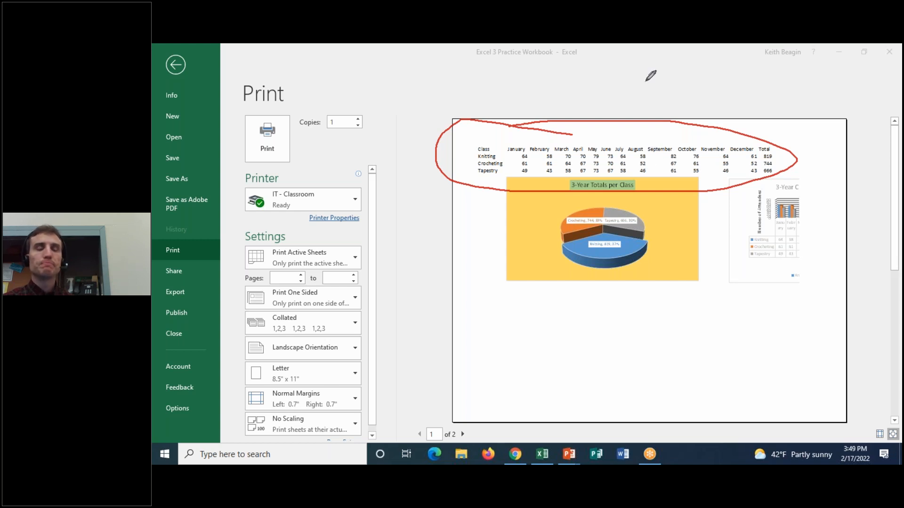
pyautogui.click(610, 56)
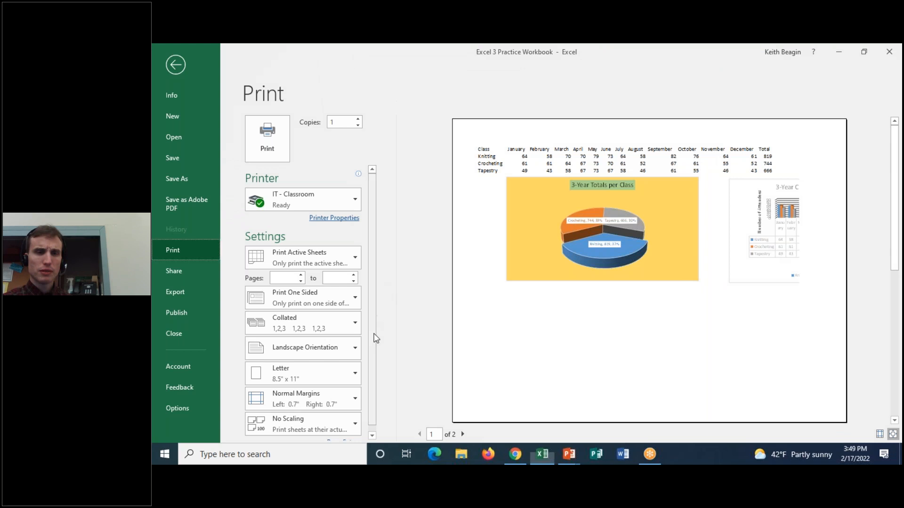
# Center the 3-Year Totals sheet horizontally and vertically on the printed page and return to the worksheet.
pyautogui.scroll(-1, 375, 395)
pyautogui.click(343, 436)
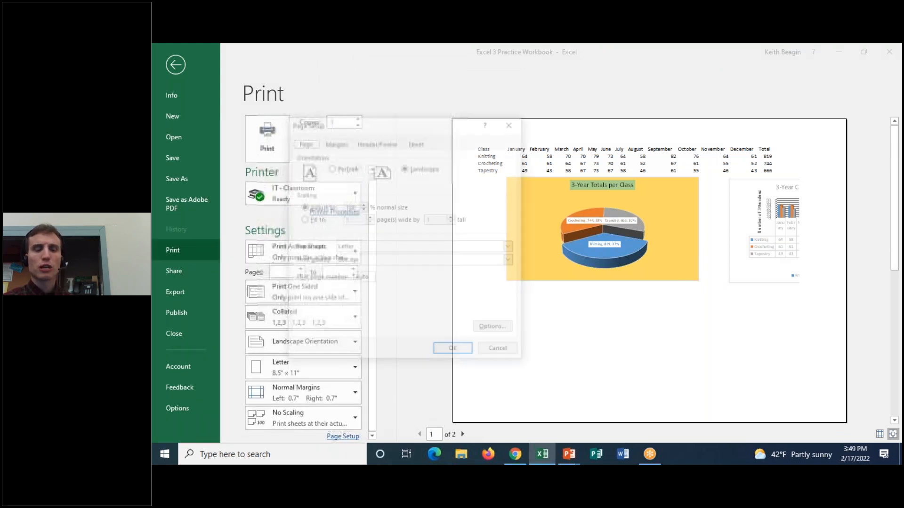
pyautogui.click(346, 145)
pyautogui.click(302, 294)
pyautogui.click(302, 305)
pyautogui.click(454, 352)
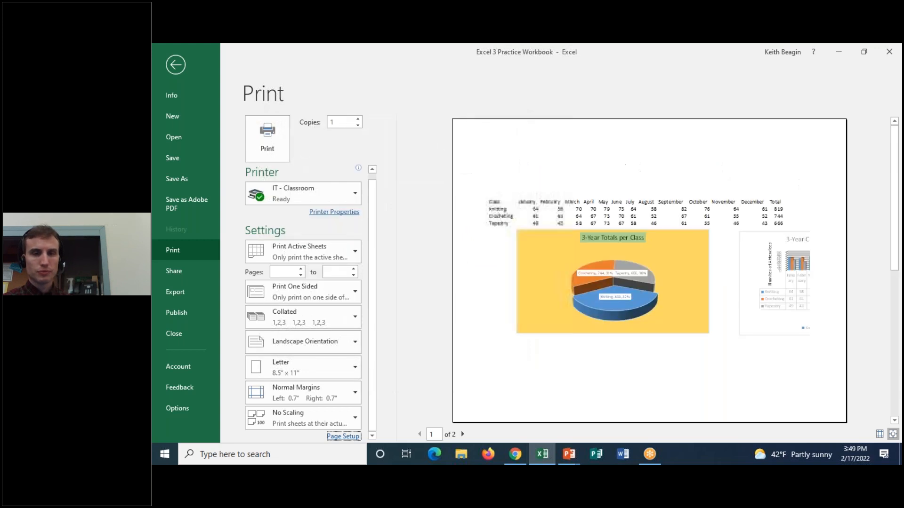
pyautogui.click(179, 66)
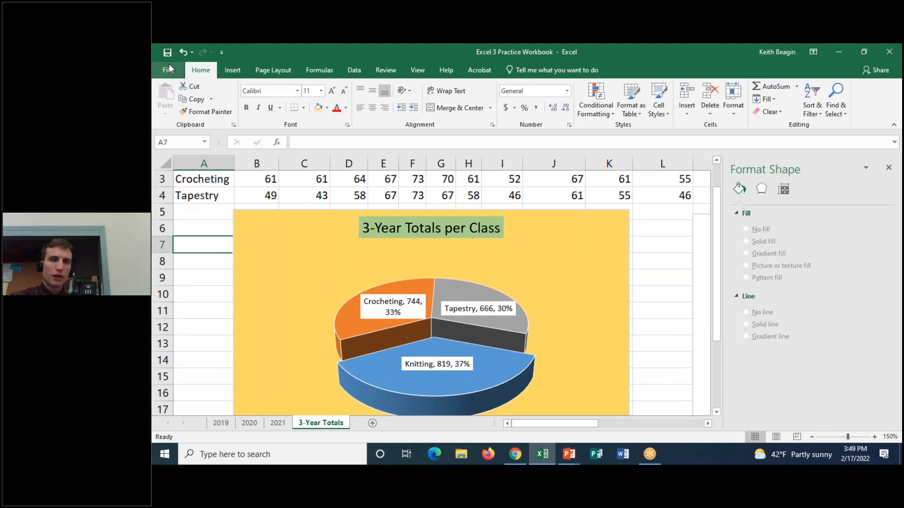
# Close the Format Shape pane to widen the worksheet view.
pyautogui.click(169, 70)
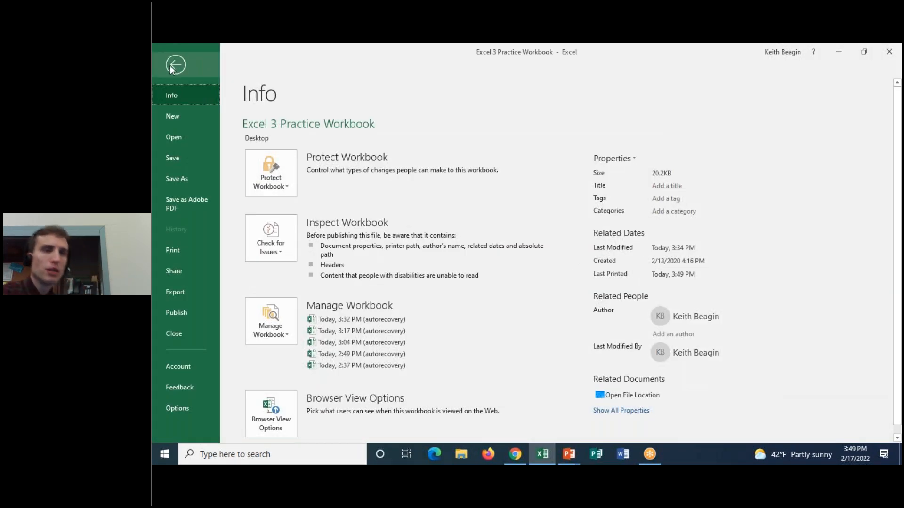
pyautogui.click(170, 66)
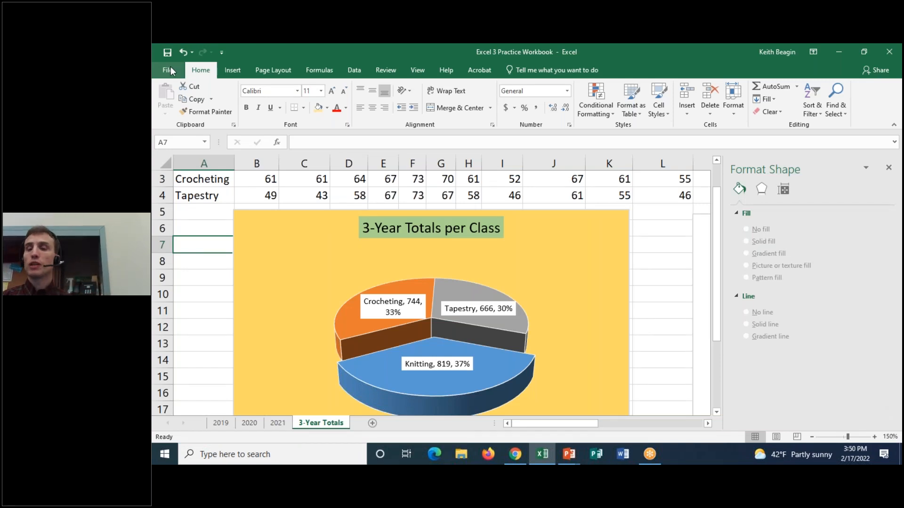
pyautogui.click(894, 171)
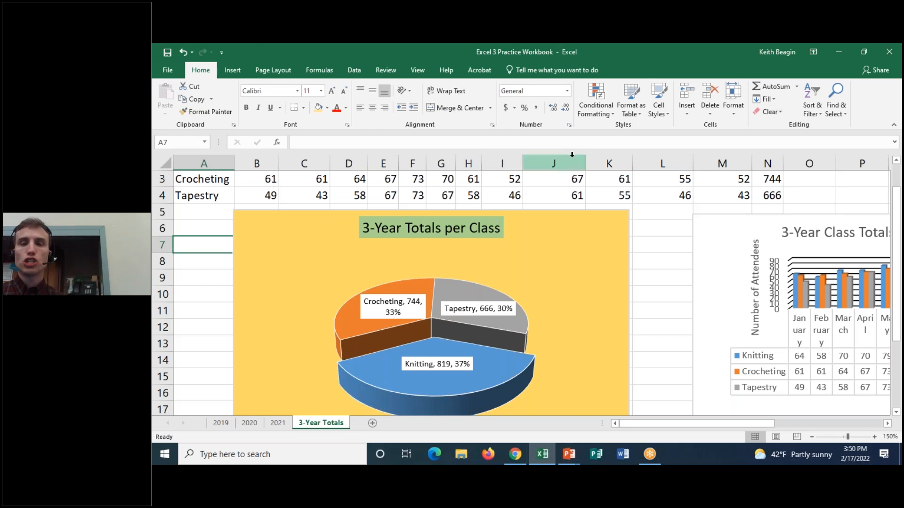
# Try printing the entire workbook instead of only the active sheets in the print settings.
pyautogui.click(171, 70)
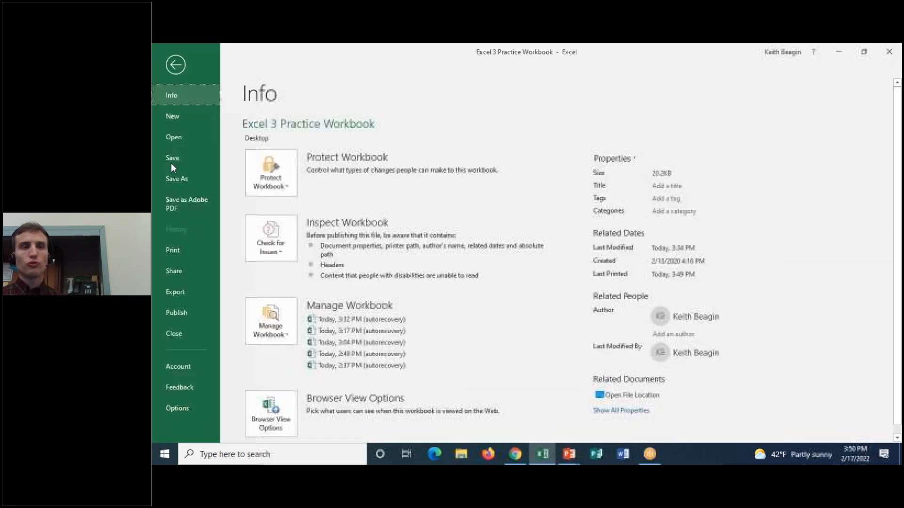
pyautogui.click(174, 246)
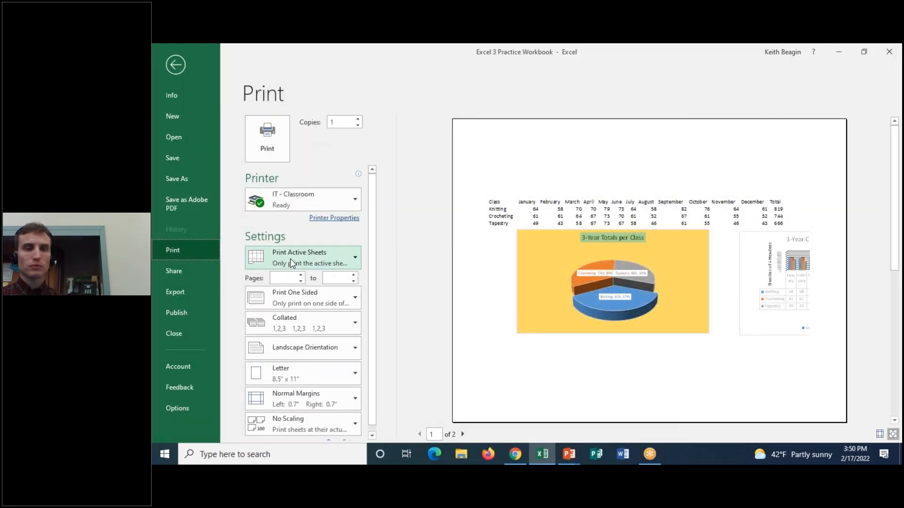
pyautogui.click(299, 254)
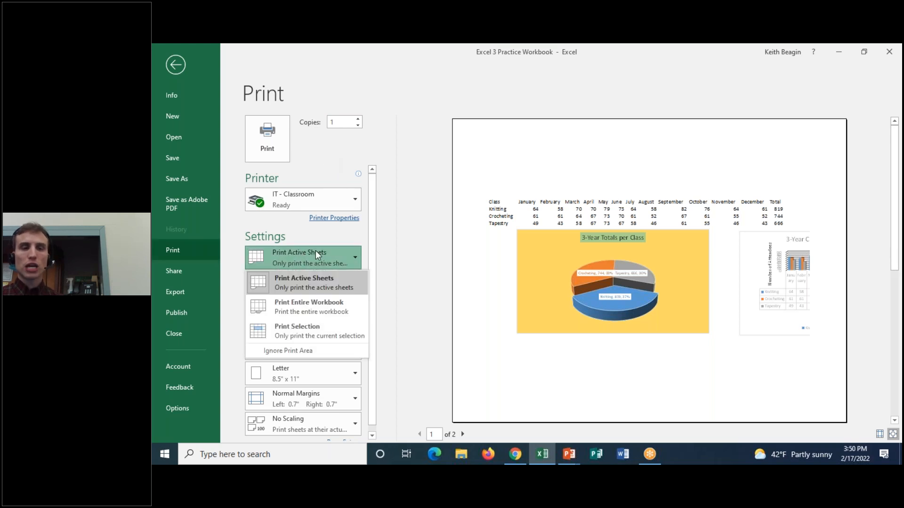
pyautogui.click(288, 282)
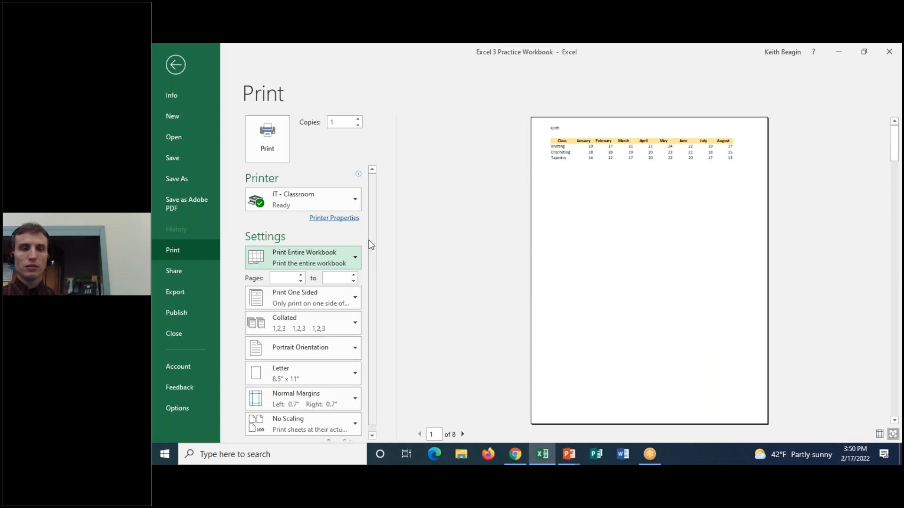
# Review the page, margin and header/footer settings in Page Setup, then return to the worksheet without changing them.
pyautogui.moveTo(370, 241); pyautogui.dragTo(371, 338)
pyautogui.click(344, 436)
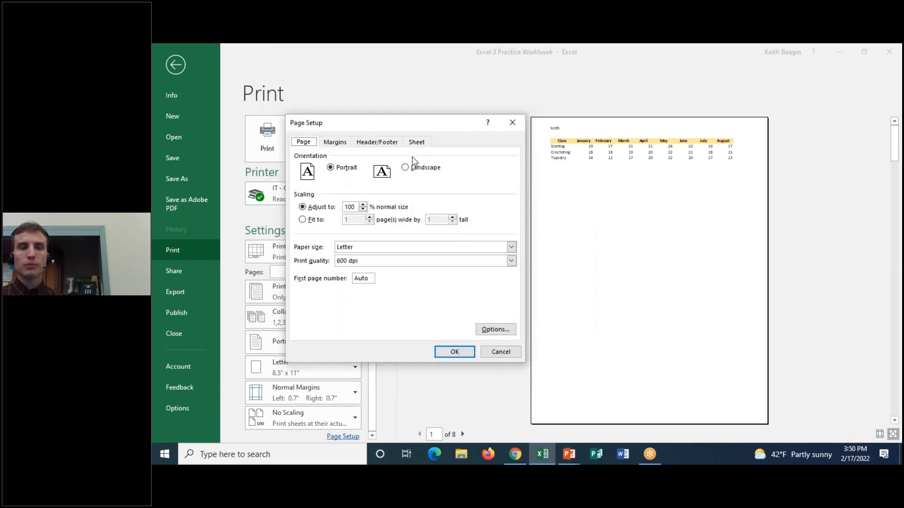
pyautogui.click(339, 142)
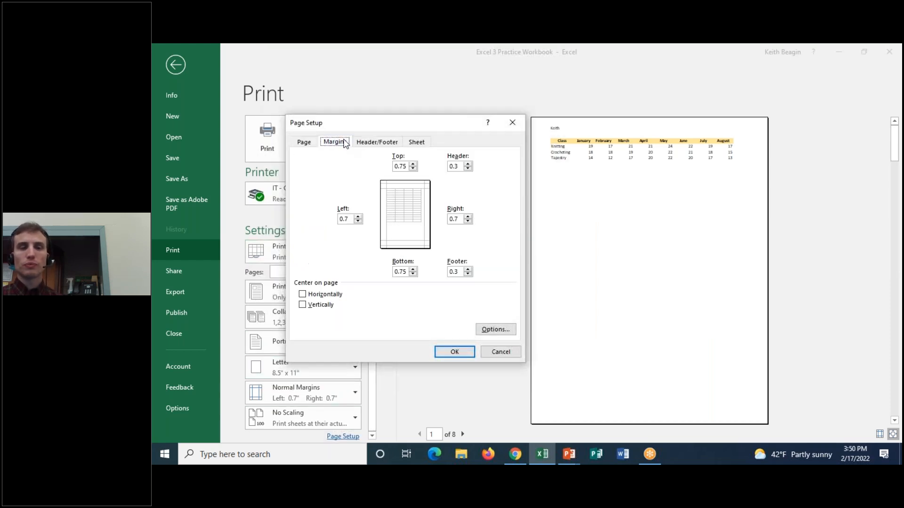
pyautogui.click(382, 141)
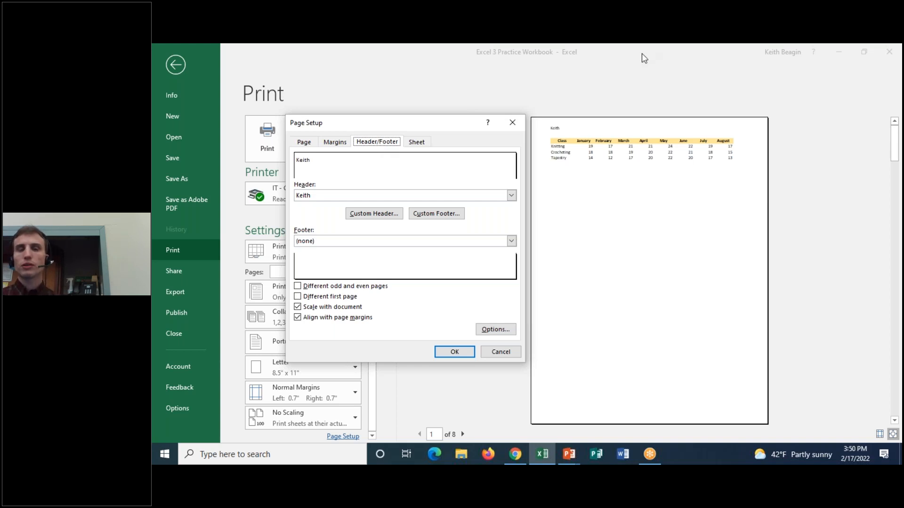
pyautogui.click(513, 123)
pyautogui.click(176, 63)
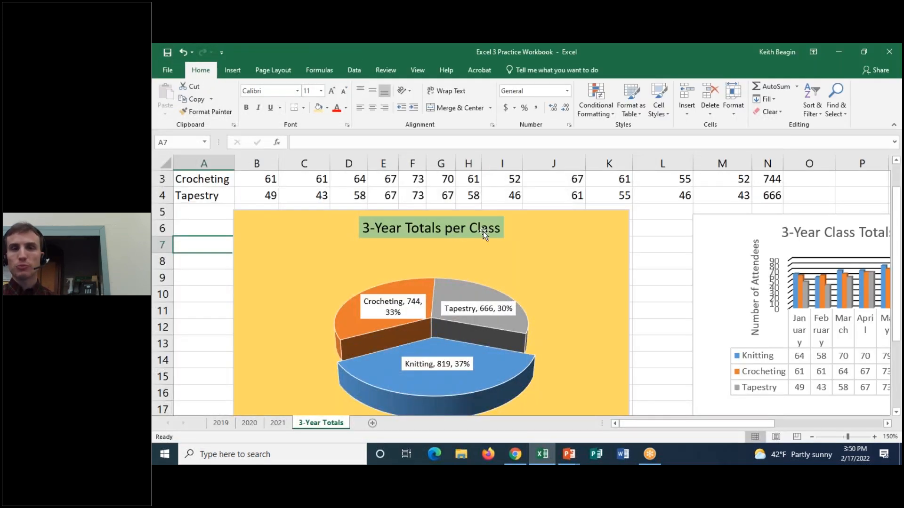
# Group all the sheets from 2019 through 3-Year Totals.
pyautogui.scroll(-2, 294, 354)
pyautogui.click(221, 422)
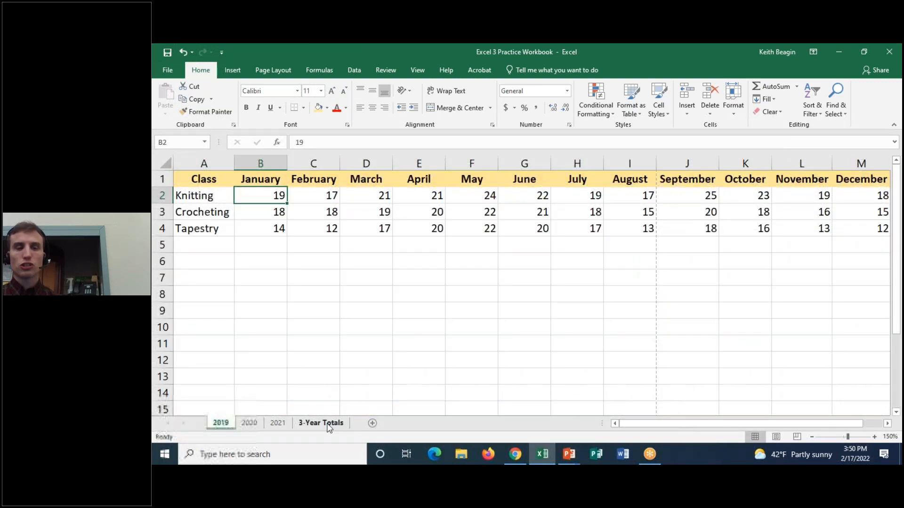
pyautogui.keyDown('shift'); pyautogui.click(328, 423); pyautogui.keyUp('shift')
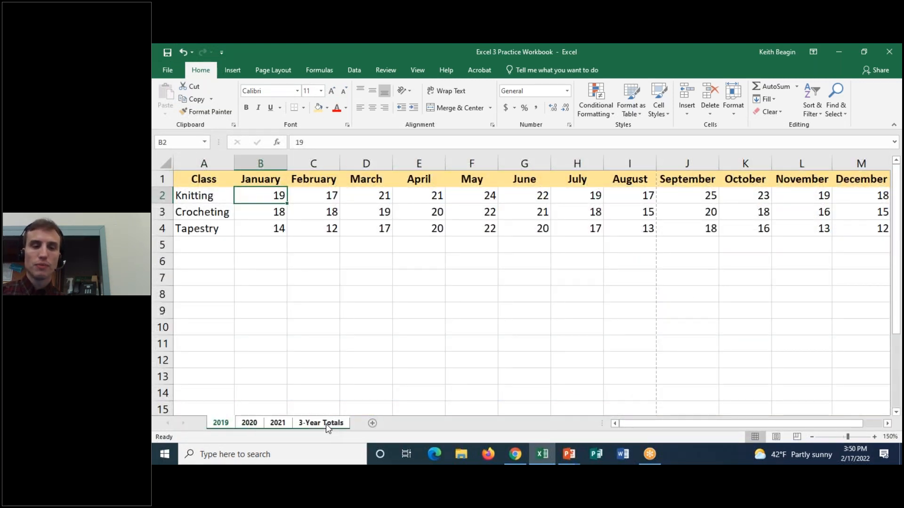
# Set the print settings for the grouped sheets to Print Active Sheets.
pyautogui.click(168, 70)
pyautogui.click(181, 250)
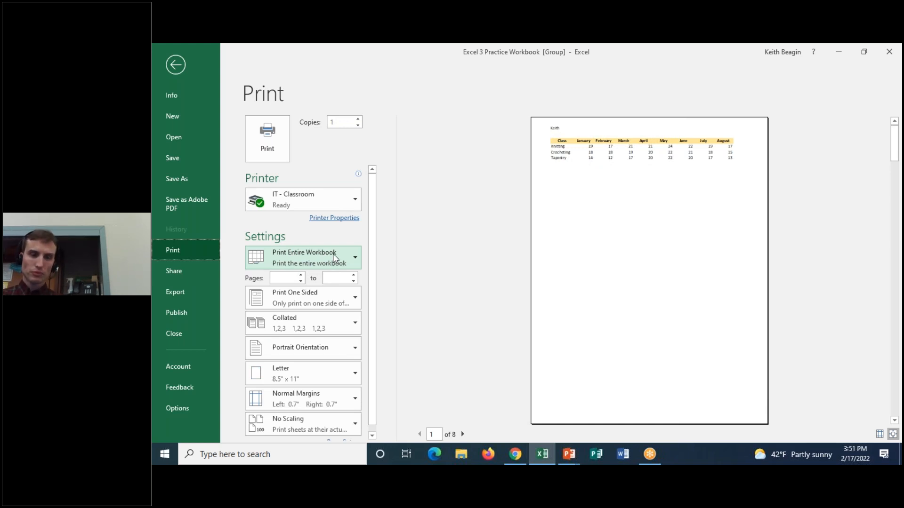
pyautogui.click(277, 258)
pyautogui.click(277, 259)
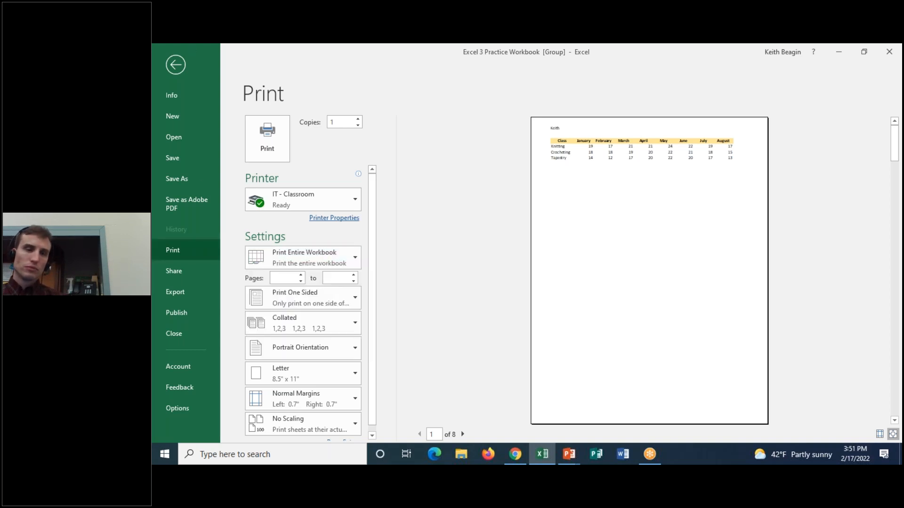
pyautogui.moveTo(370, 240); pyautogui.dragTo(370, 268)
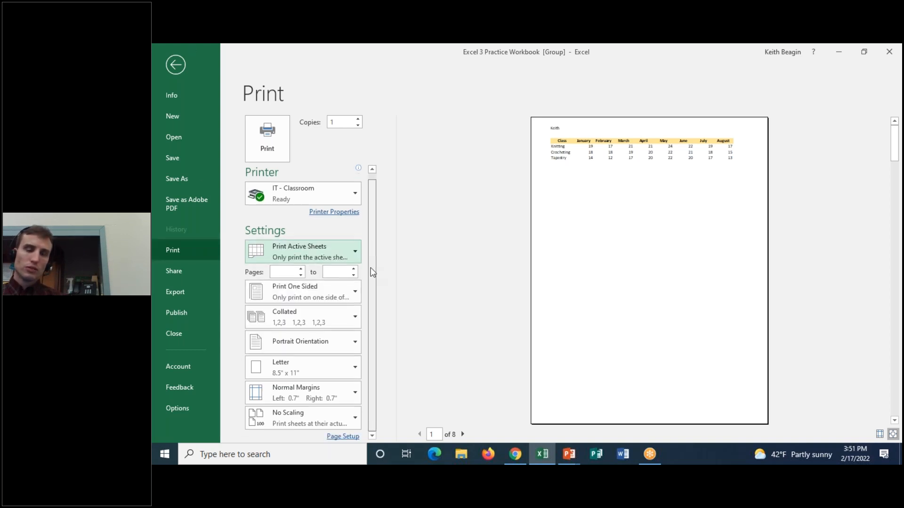
# Leave the print settings and ungroup the sheets, making 2019 the only selected sheet.
pyautogui.click(176, 66)
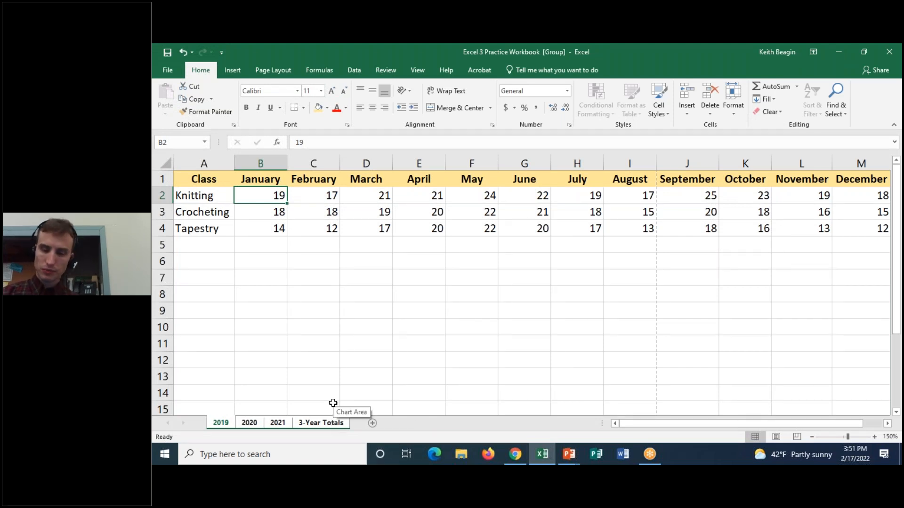
pyautogui.click(261, 423)
pyautogui.click(232, 422)
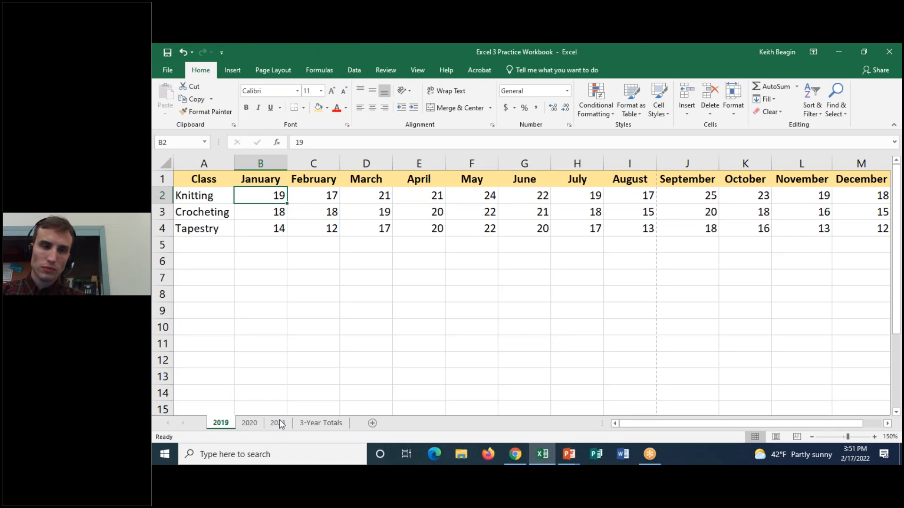
# Move the monthly class totals column chart directly below the pie chart on the 3-Year Totals sheet.
pyautogui.click(307, 423)
pyautogui.scroll(3, 729, 264)
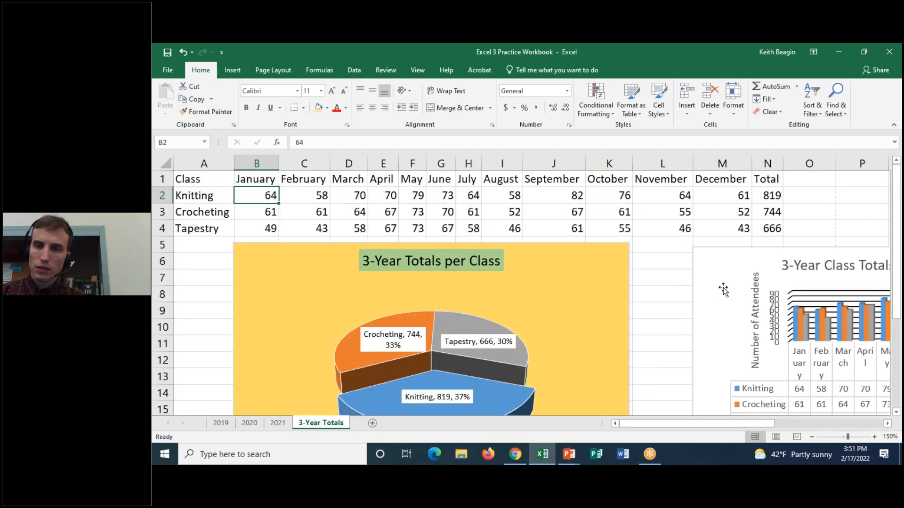
pyautogui.click(732, 258)
pyautogui.moveTo(736, 249); pyautogui.dragTo(253, 391)
pyautogui.scroll(-3, 313, 349)
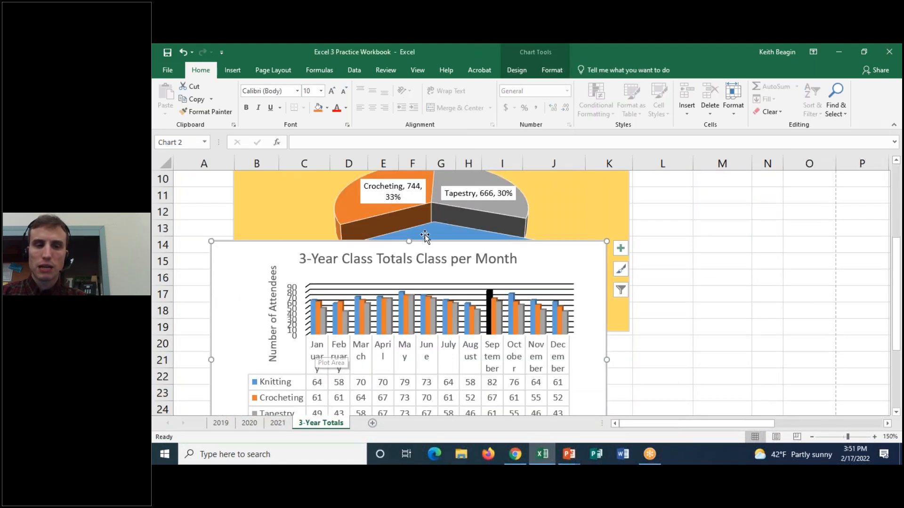
pyautogui.moveTo(391, 240); pyautogui.dragTo(413, 335)
pyautogui.scroll(3, 589, 337)
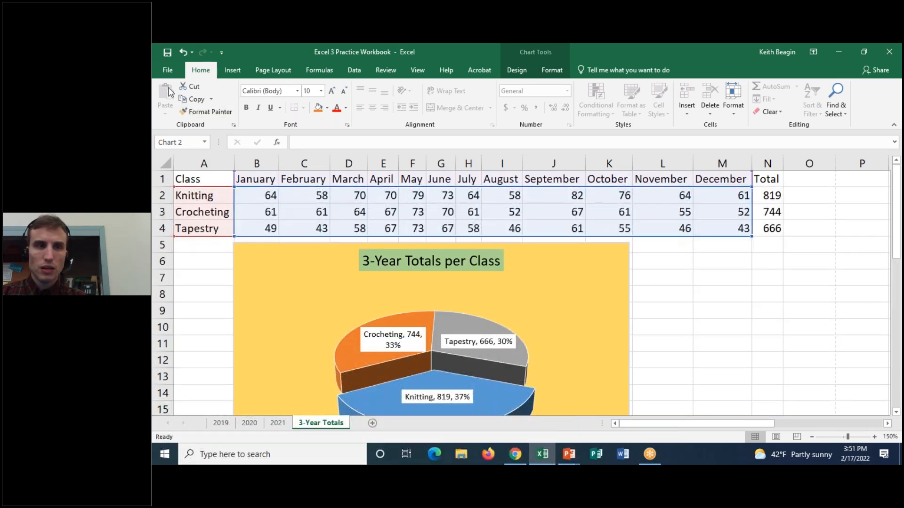
# Preview the print output of the selected column chart, then return to the worksheet.
pyautogui.click(160, 71)
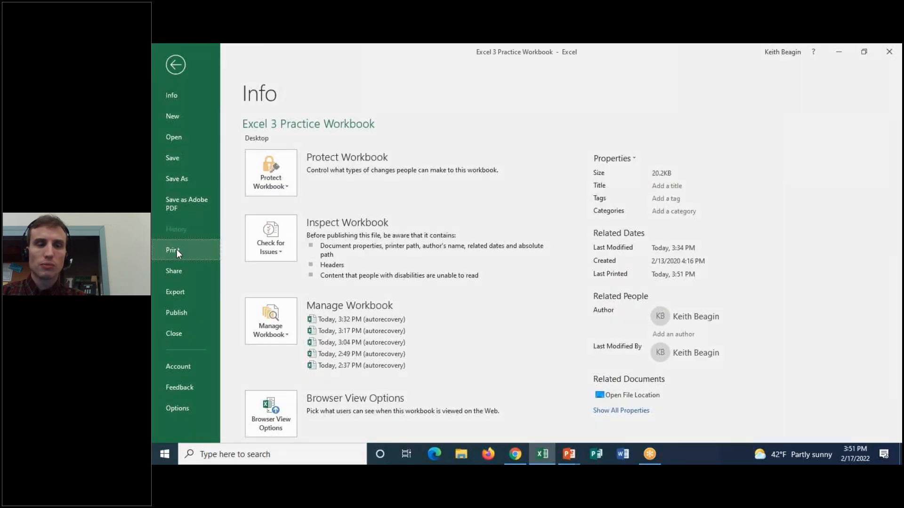
pyautogui.click(177, 249)
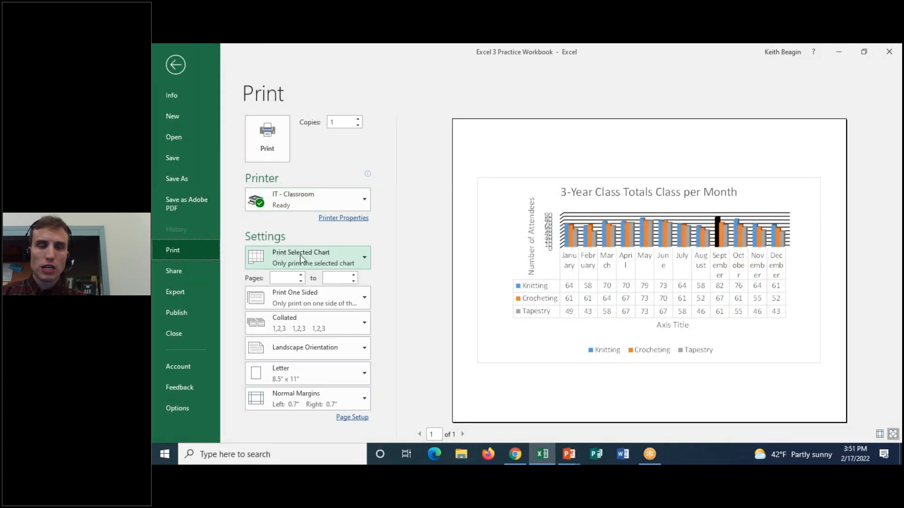
pyautogui.click(166, 60)
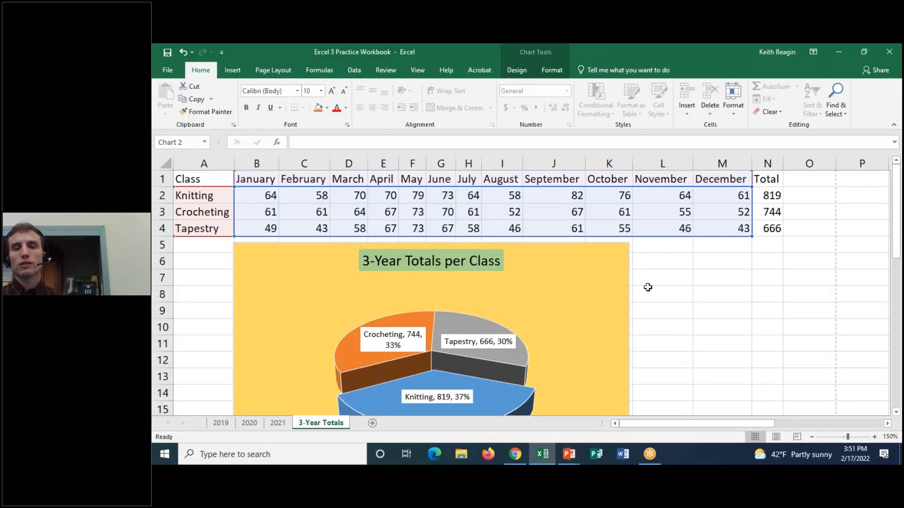
# Deselect the column chart and bring up the print settings for the whole 3-Year Totals sheet.
pyautogui.click(668, 342)
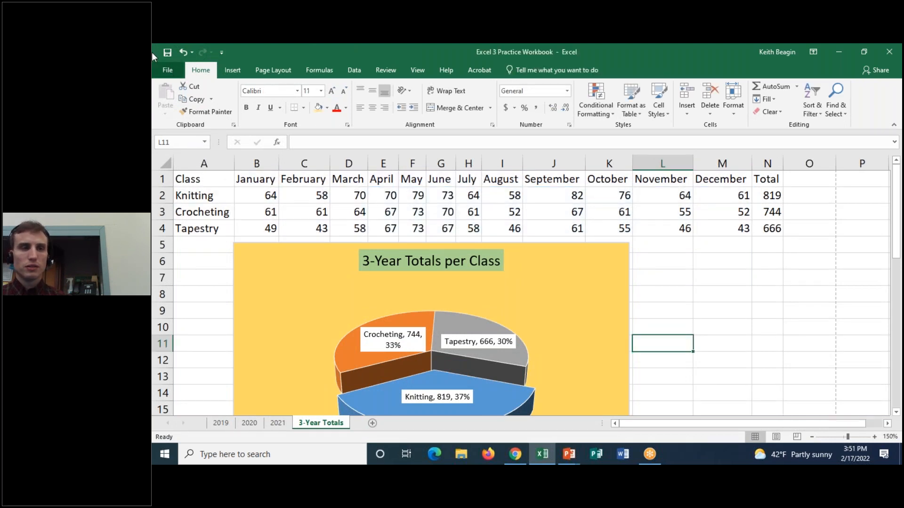
pyautogui.click(167, 70)
pyautogui.click(174, 250)
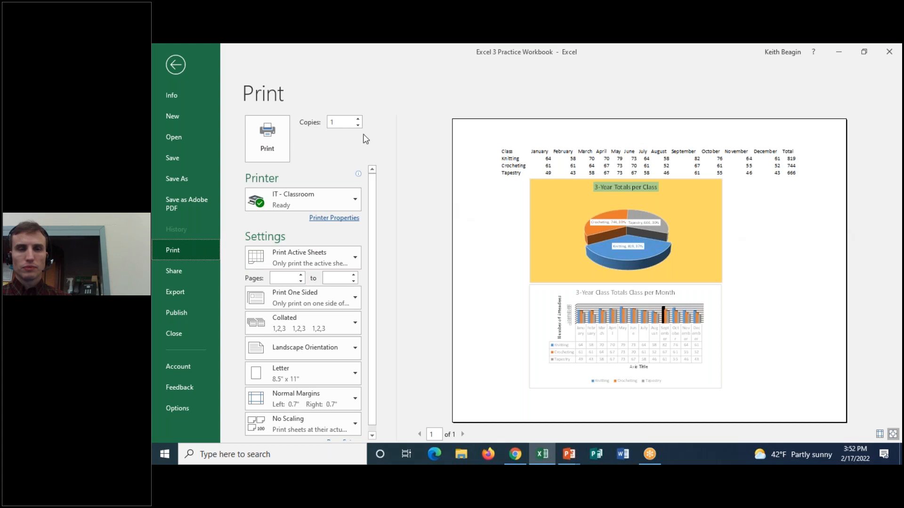
pyautogui.scroll(-1, 377, 263)
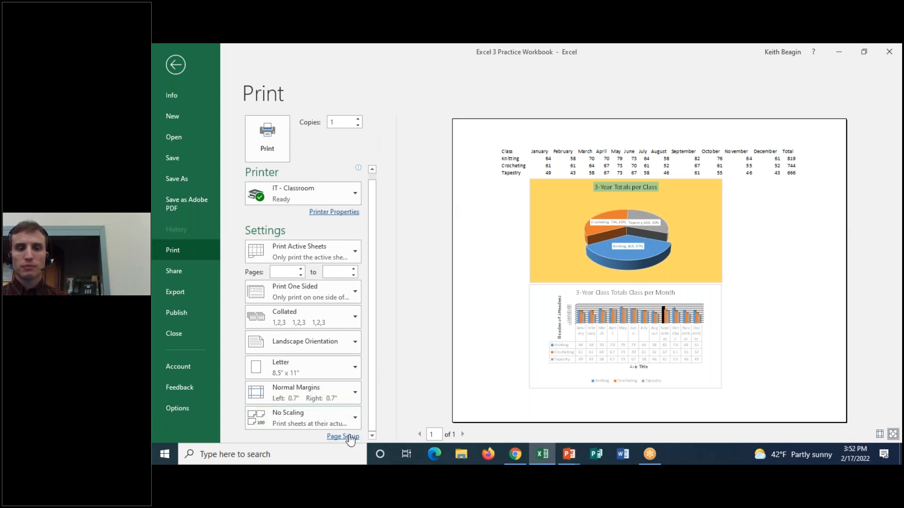
# Check the margins in Page Setup and start a custom header with the instructor's full name in its left section.
pyautogui.click(342, 436)
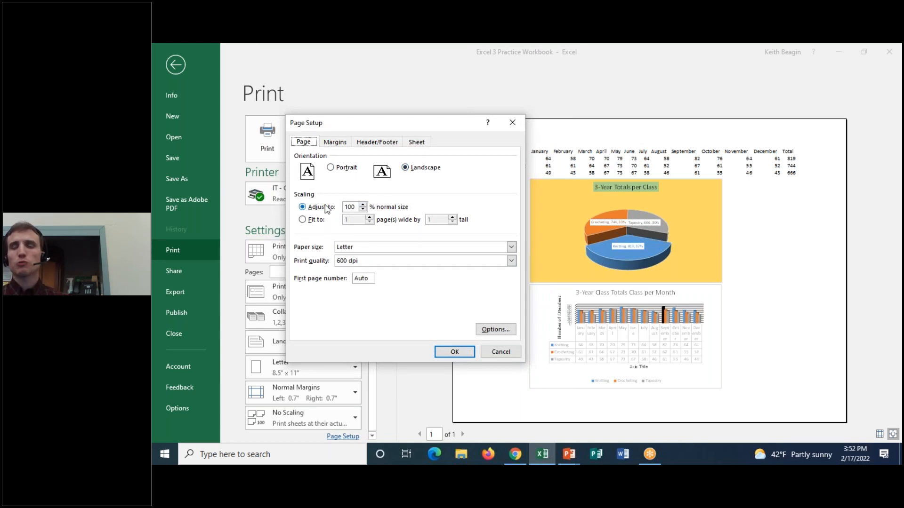
pyautogui.click(334, 142)
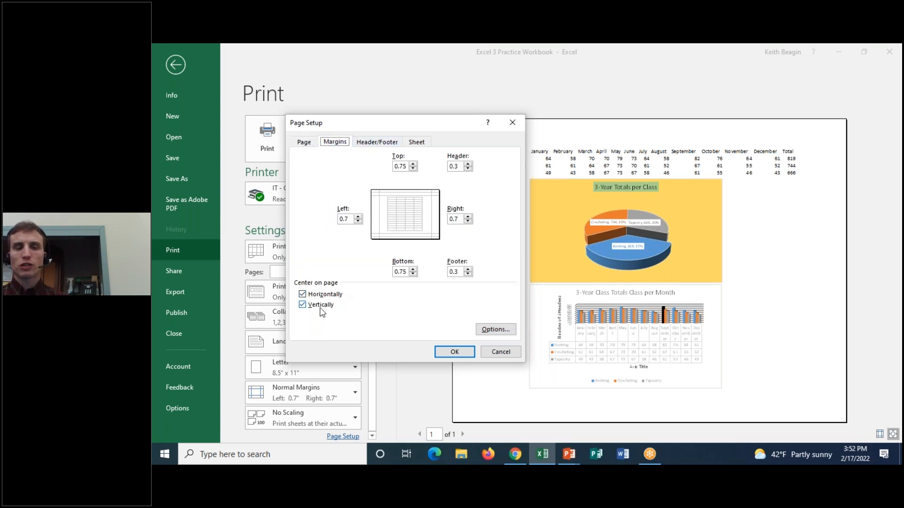
pyautogui.click(390, 142)
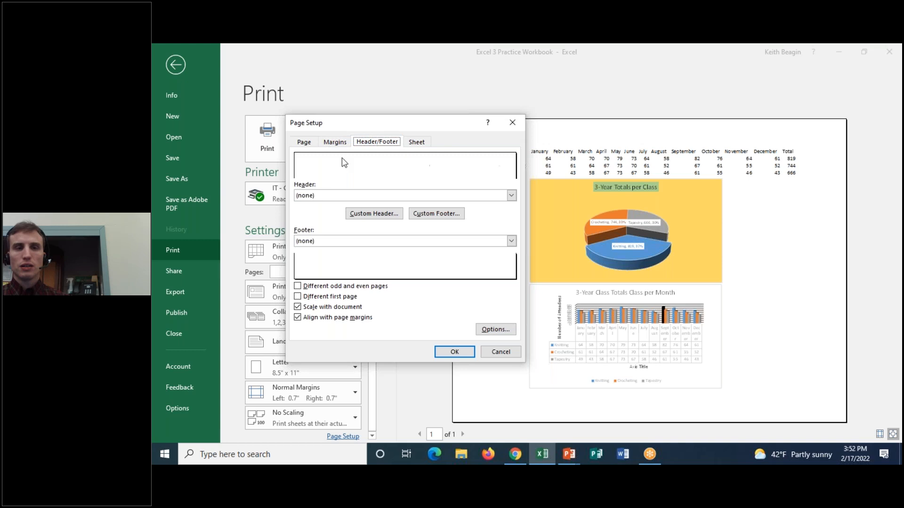
pyautogui.click(368, 214)
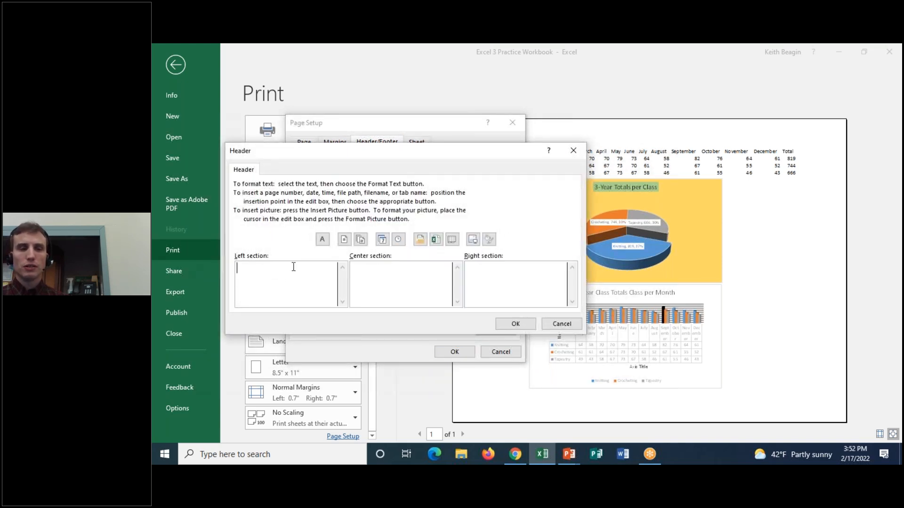
pyautogui.write('Keith Beagin')
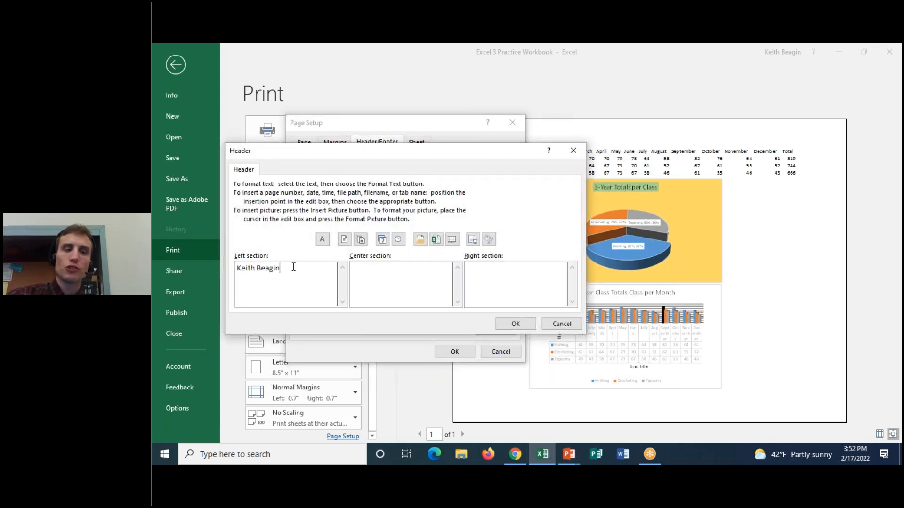
# Enter "Excel 3 Practice" in the header's center section, insert the date in the right section, and accept the header.
pyautogui.click(390, 268)
pyautogui.write('Ex')
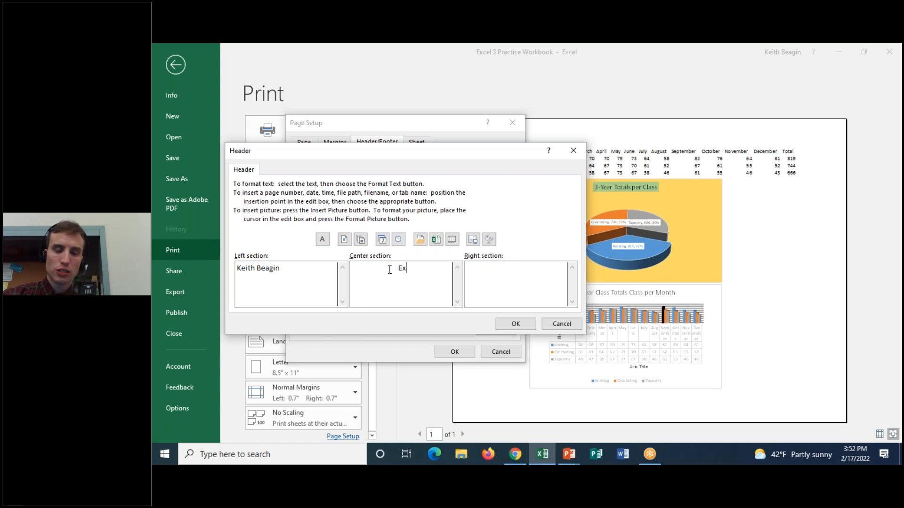
pyautogui.write('cel 3 Practice')
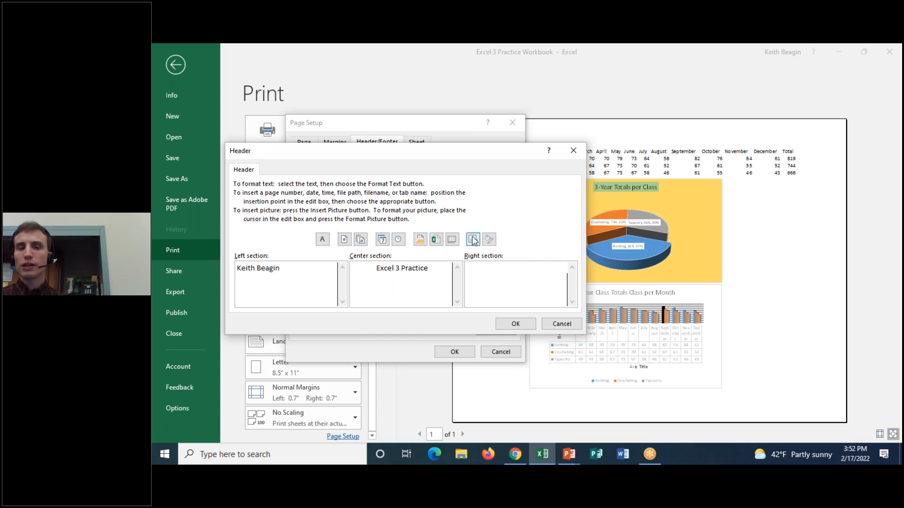
pyautogui.click(382, 241)
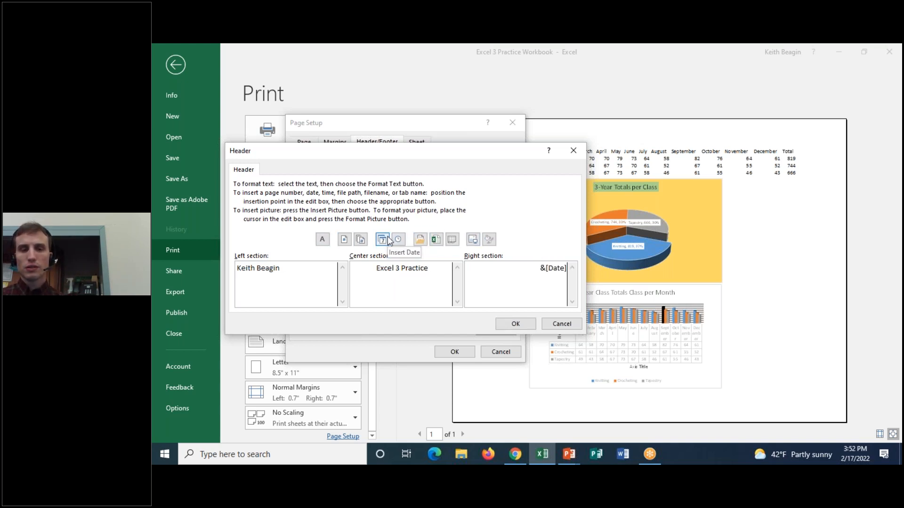
pyautogui.click(518, 324)
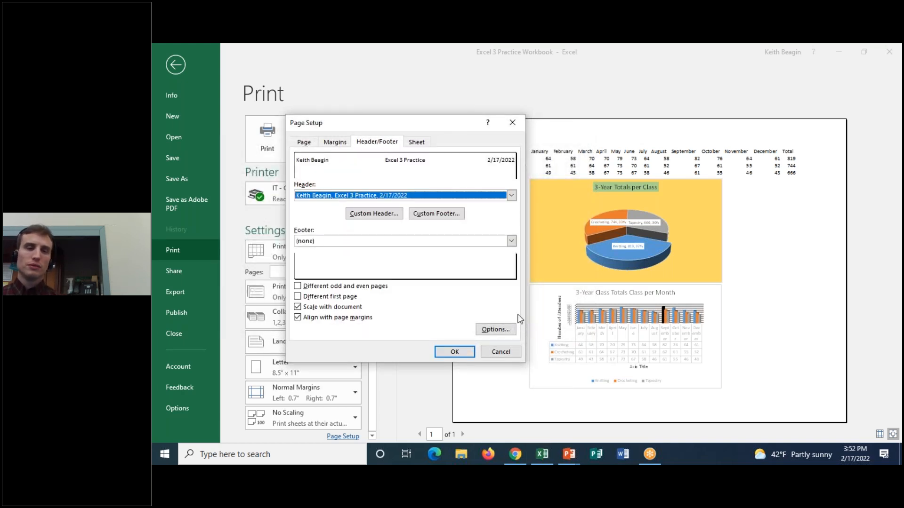
# Create a custom footer with the page number in its center section.
pyautogui.click(429, 213)
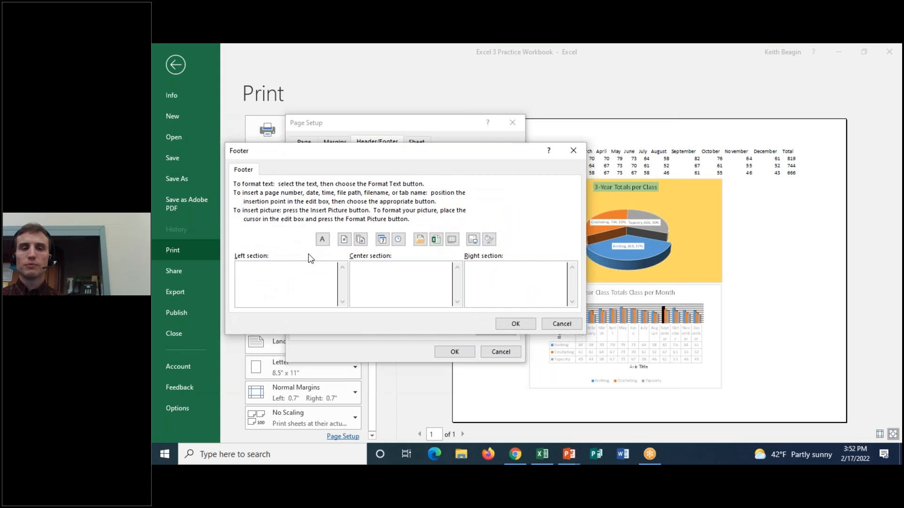
pyautogui.click(393, 271)
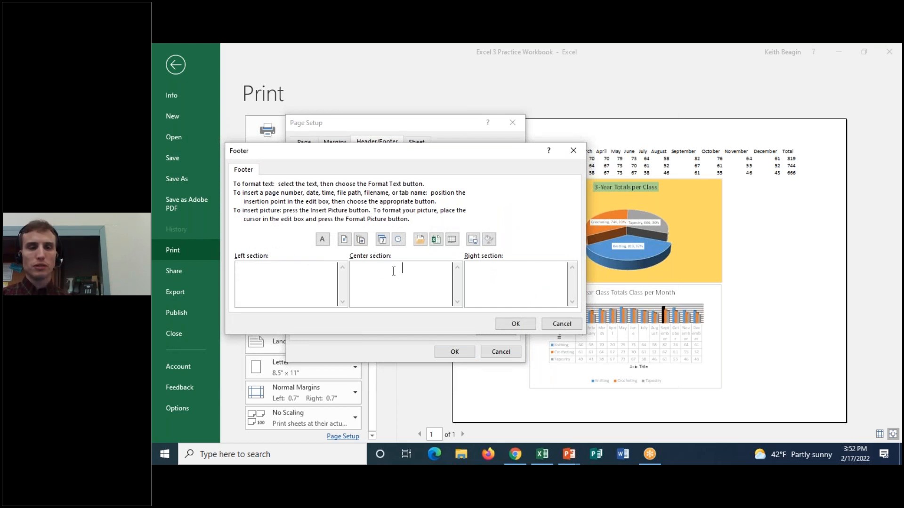
pyautogui.click(345, 239)
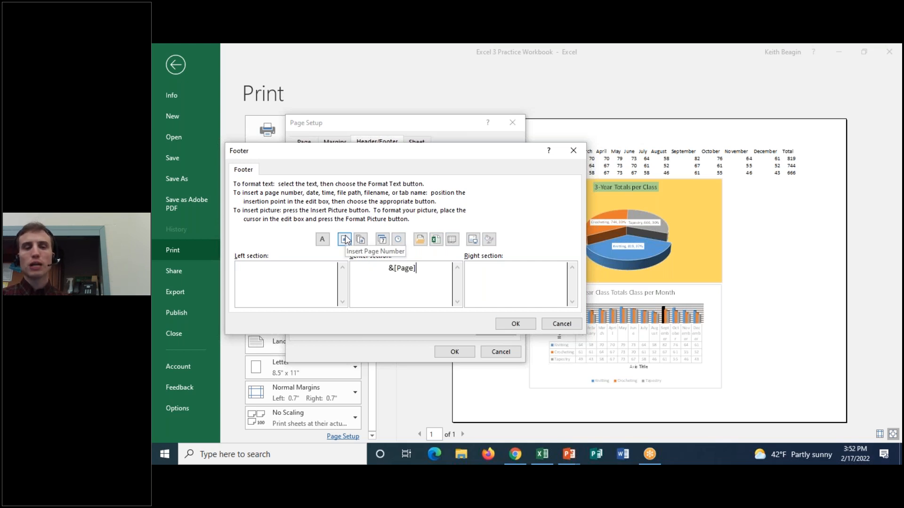
pyautogui.click(516, 324)
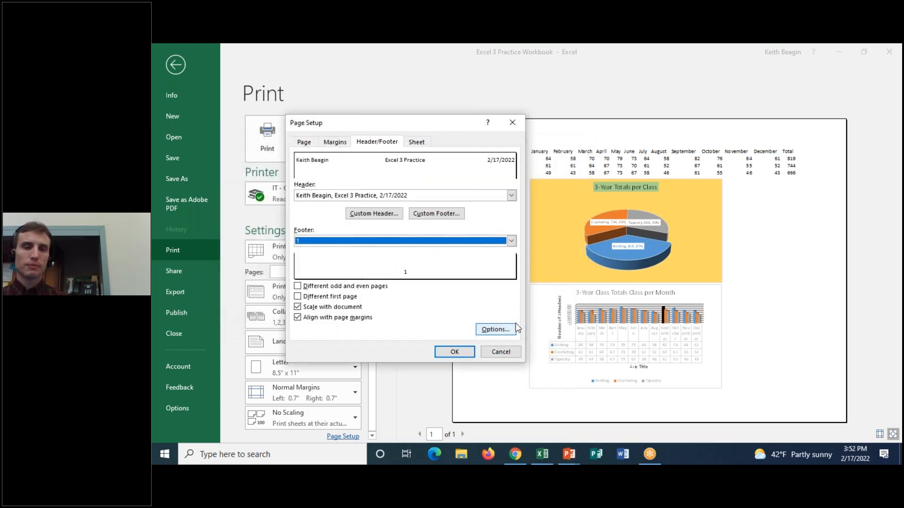
# Turn on gridline printing in the sheet settings, apply the page setup and print the 3-Year Totals sheet.
pyautogui.click(417, 142)
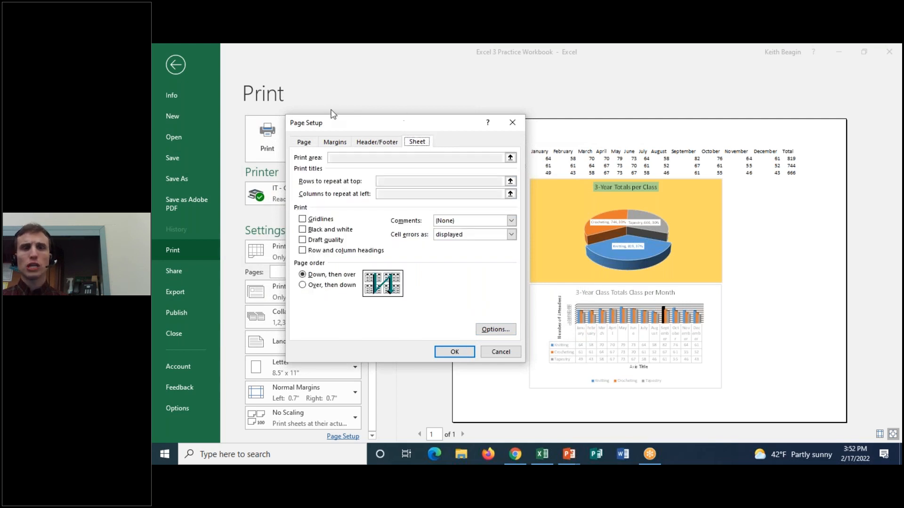
pyautogui.click(302, 220)
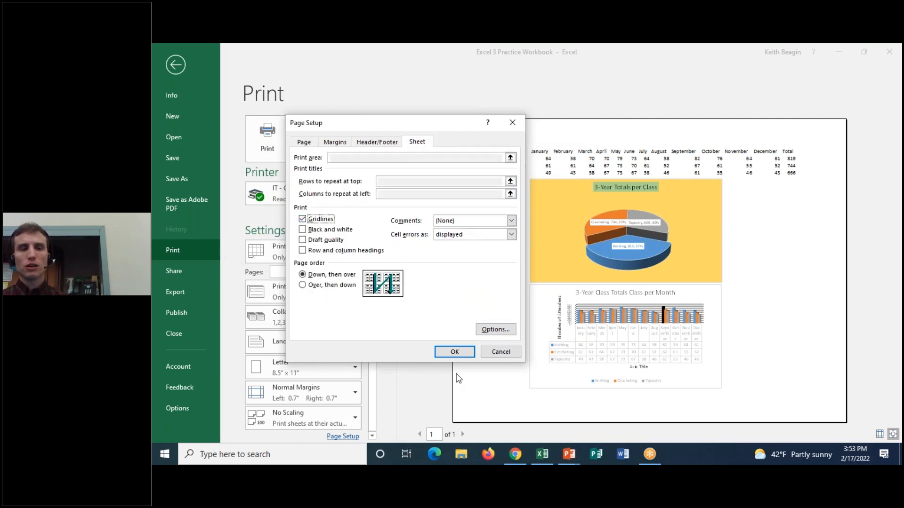
pyautogui.click(462, 352)
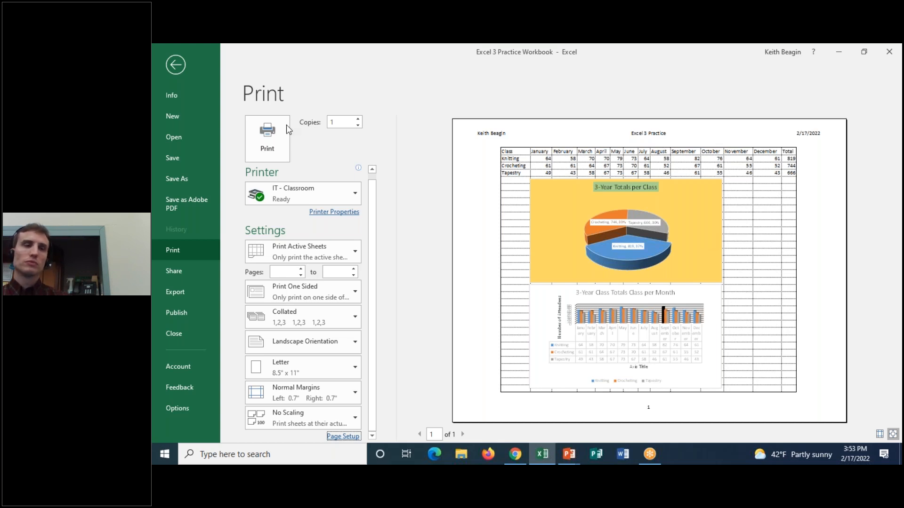
pyautogui.click(286, 149)
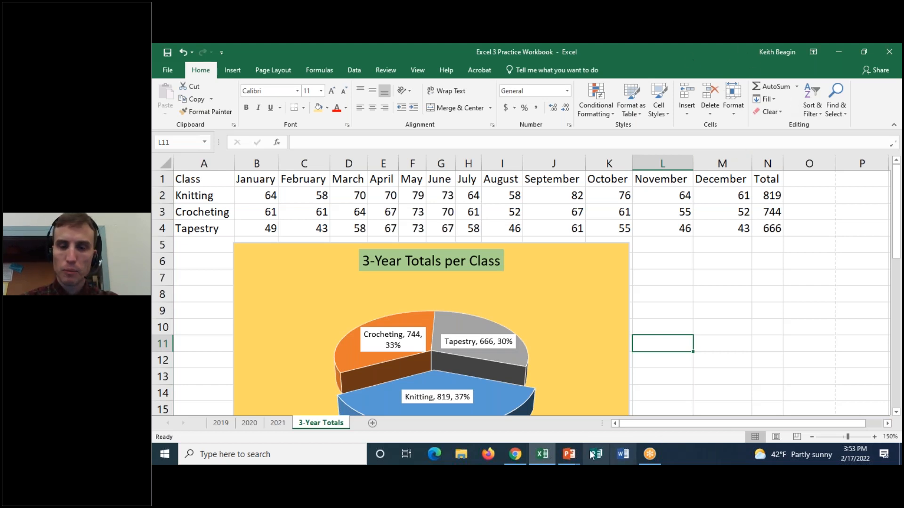
pyautogui.click(516, 454)
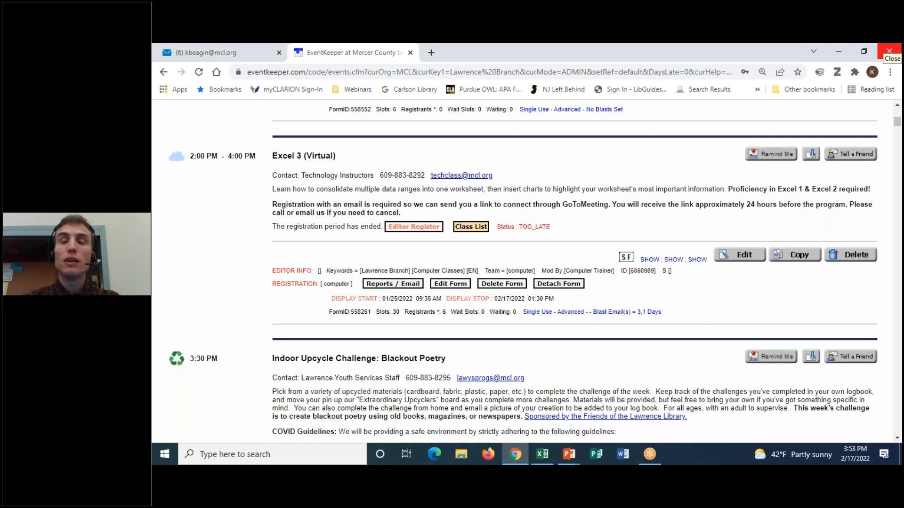
pyautogui.click(658, 453)
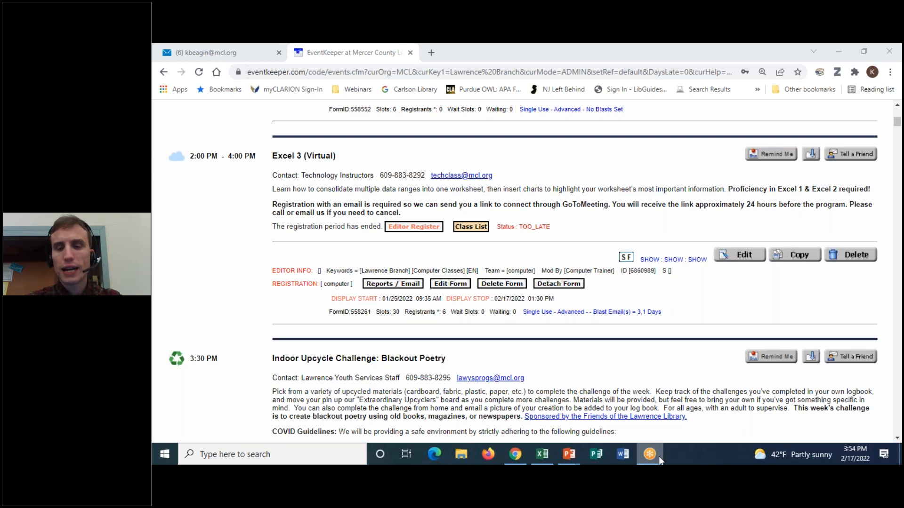
# Switch to the Welcome to Class! presentation in PowerPoint, start the slide show from slide 2 and reveal the Excel 4 class description.
pyautogui.moveTo(567, 456)
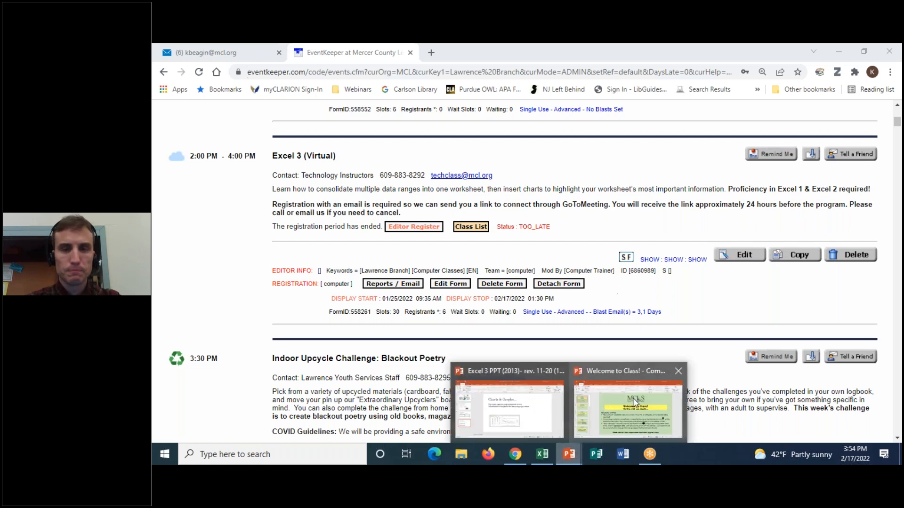
pyautogui.click(628, 405)
pyautogui.press('Down')
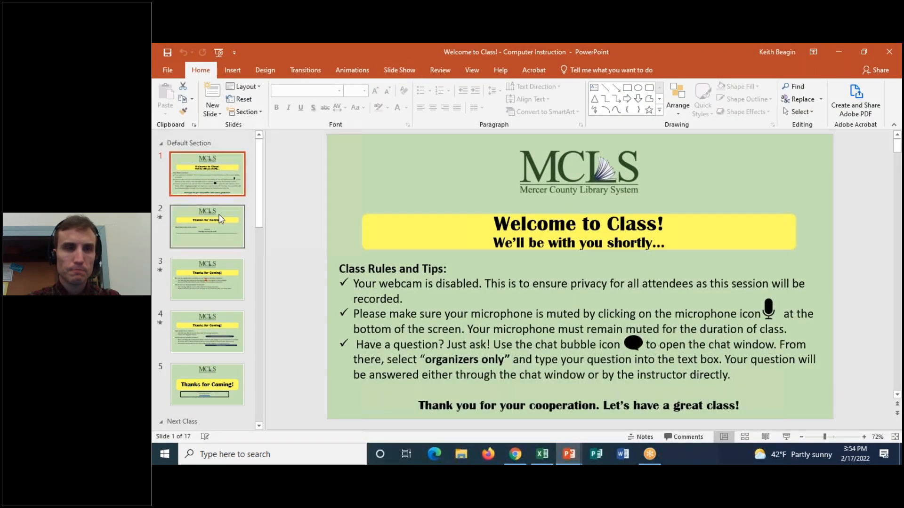
pyautogui.click(410, 75)
pyautogui.click(218, 109)
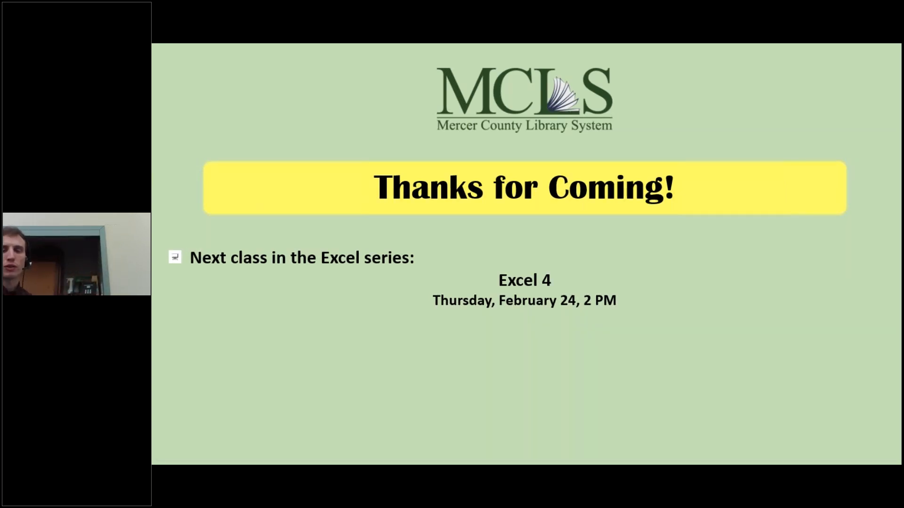
pyautogui.press('Right')
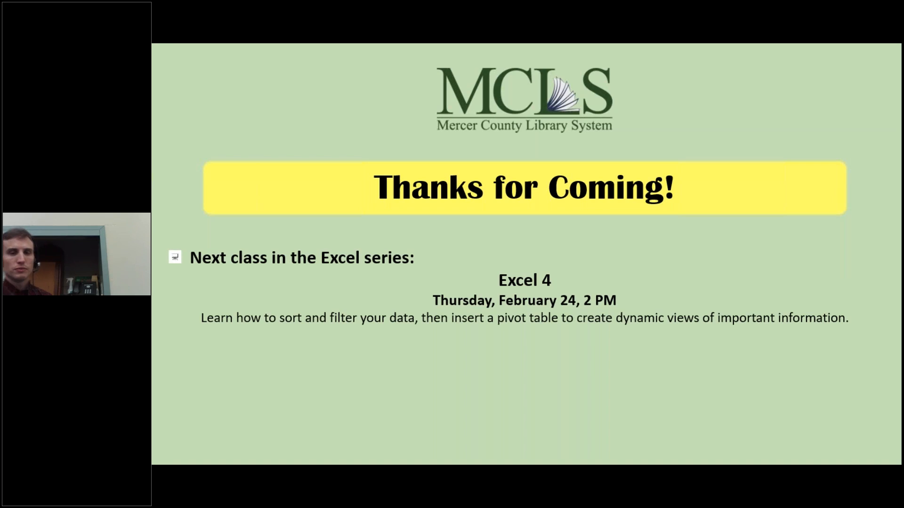